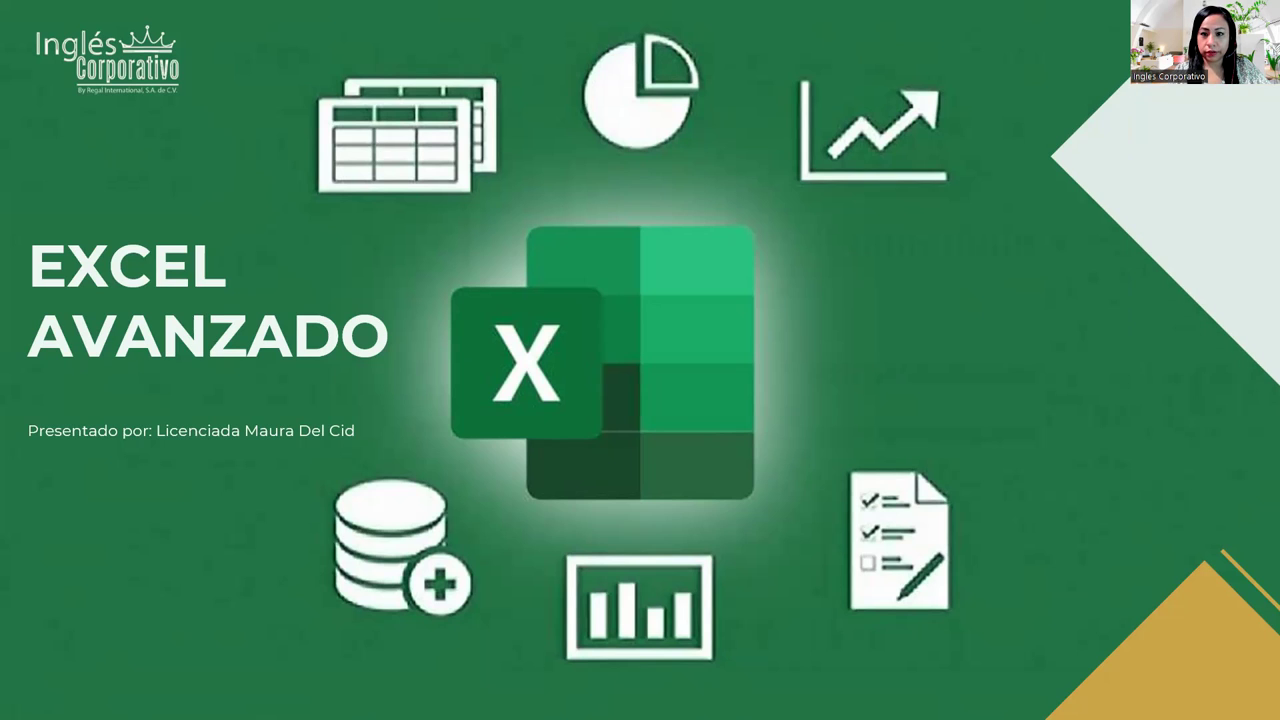
- Advance the slideshow three slides, past the title and agenda, to CONTENIDO SESIÓN 2
key("Right")
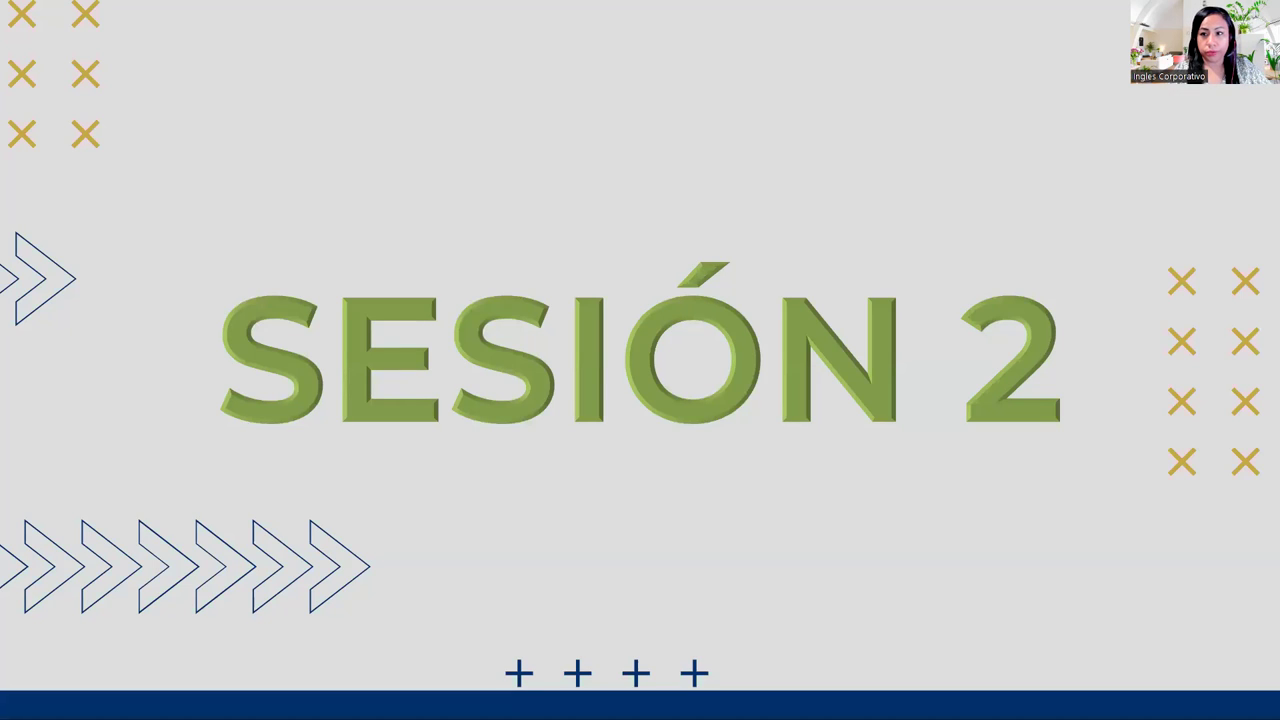
key("Right")
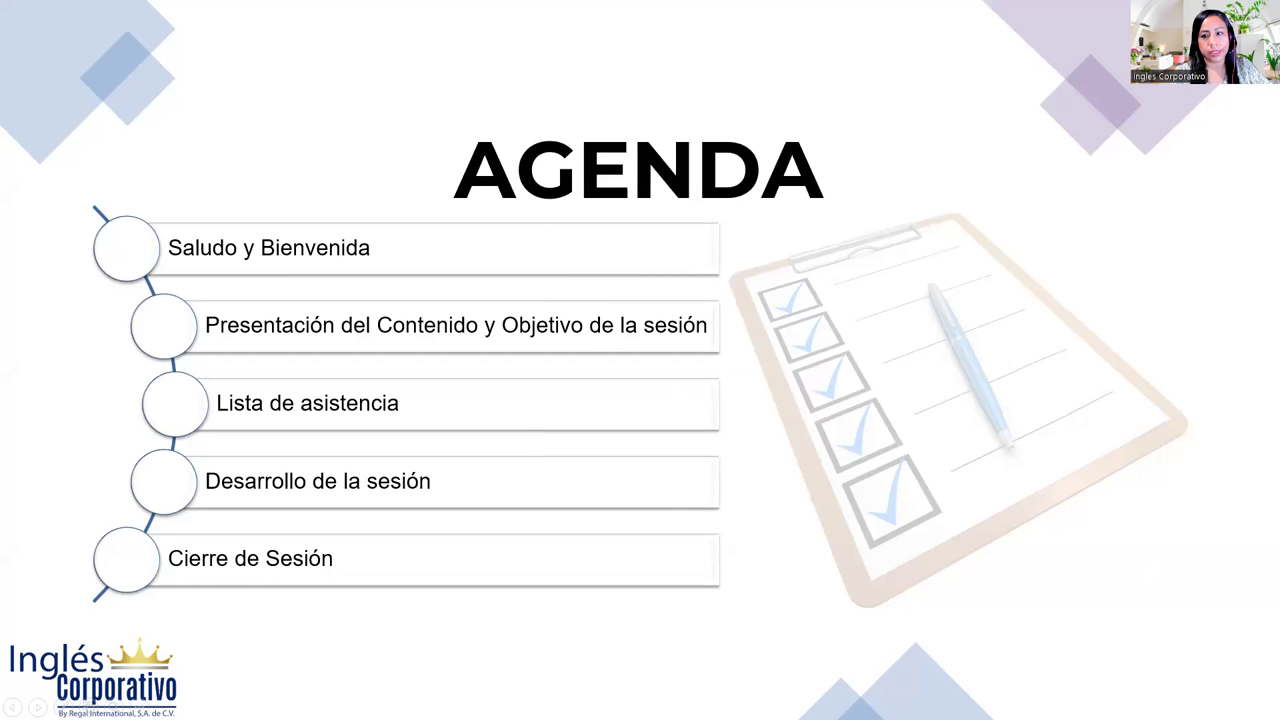
key("Right")
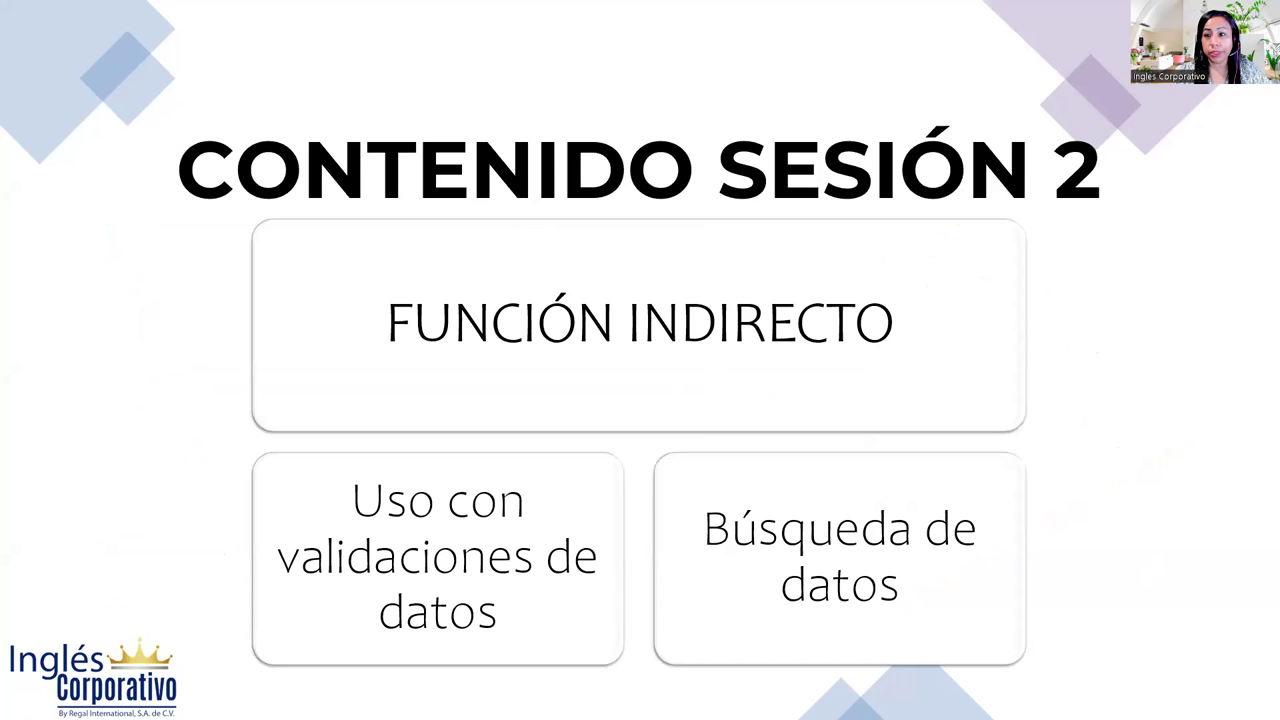
- Advance through OBJETIVO SESIÓN 2 to the INDIRECTO CON VALIDACIÓN DE DATOS slide
key("Right")
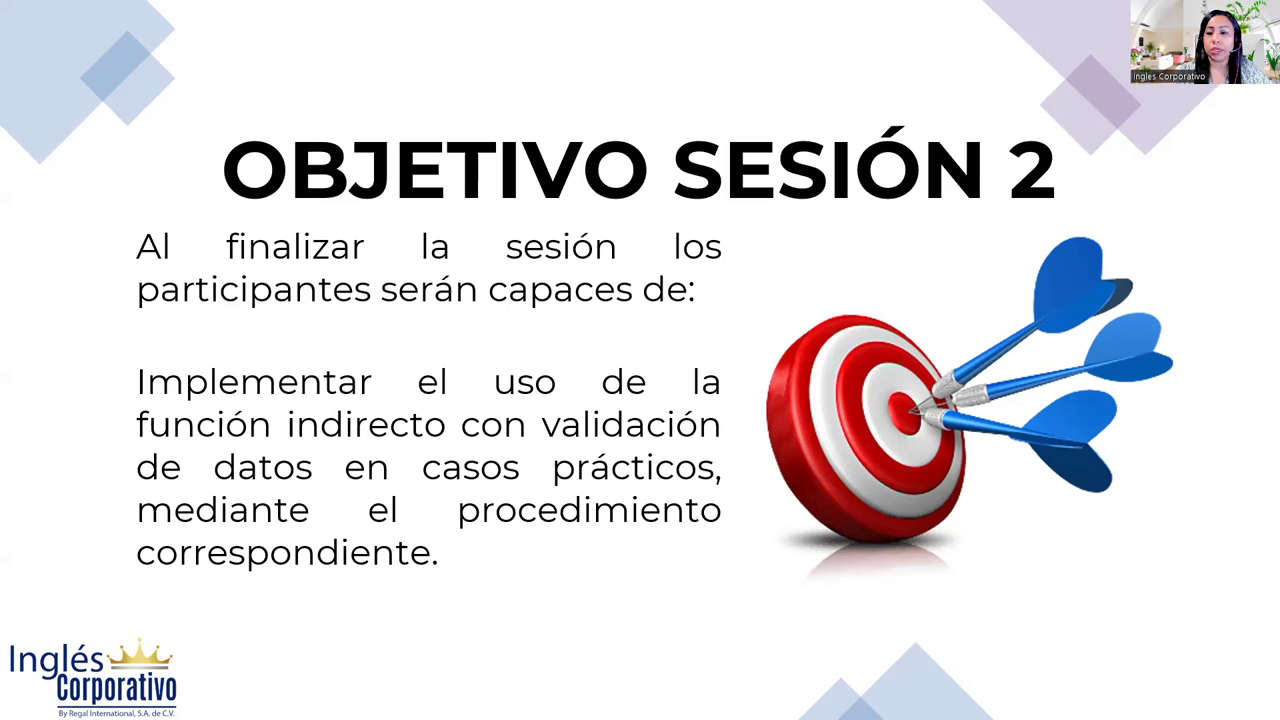
key("Right")
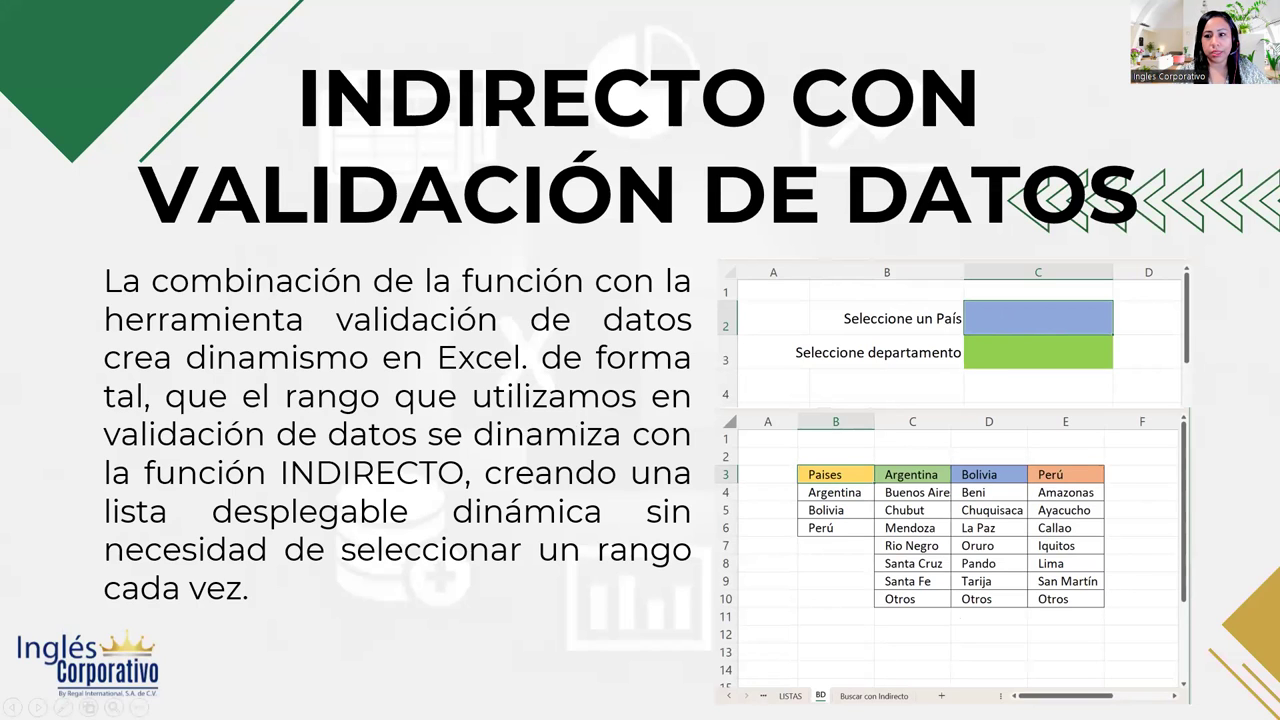
- Advance one slide to BÚSQUEDA DINÁMICA CON INDIRECTO with its regional product-quantity example
key("Right")
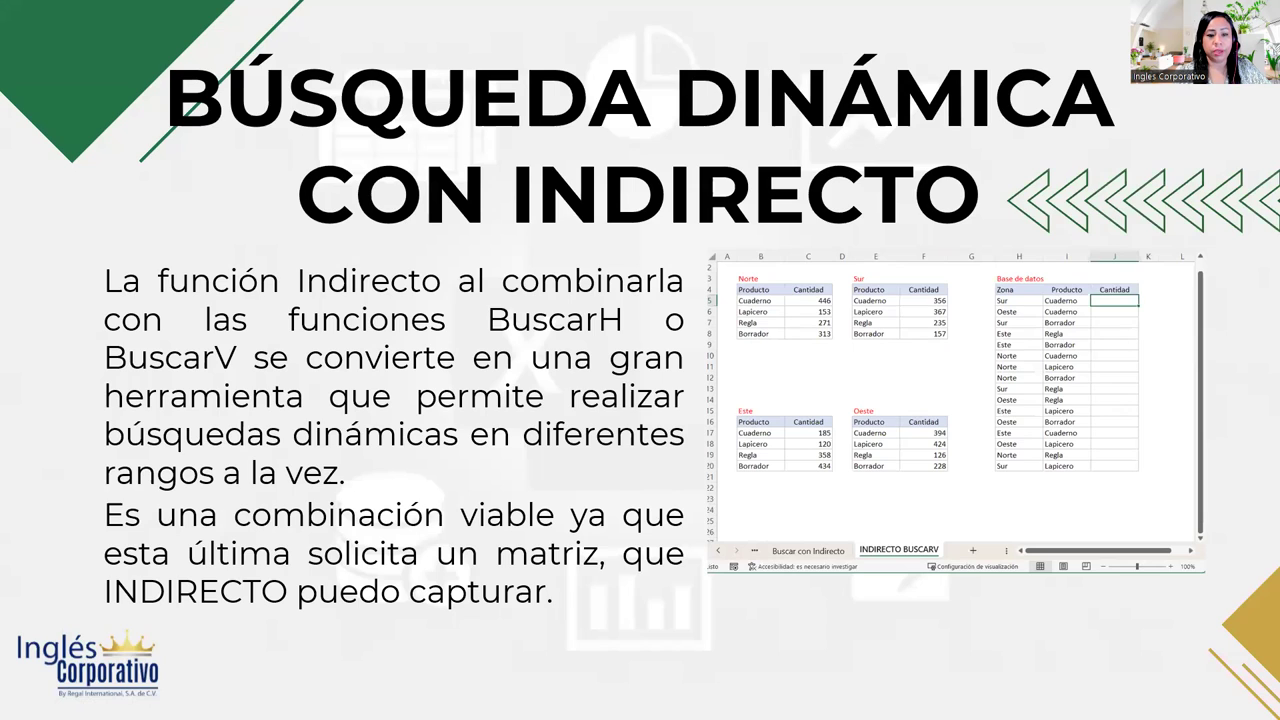
- Switch from the slideshow to the Excel workbook and bring up the Start menu
key("alt+Tab")
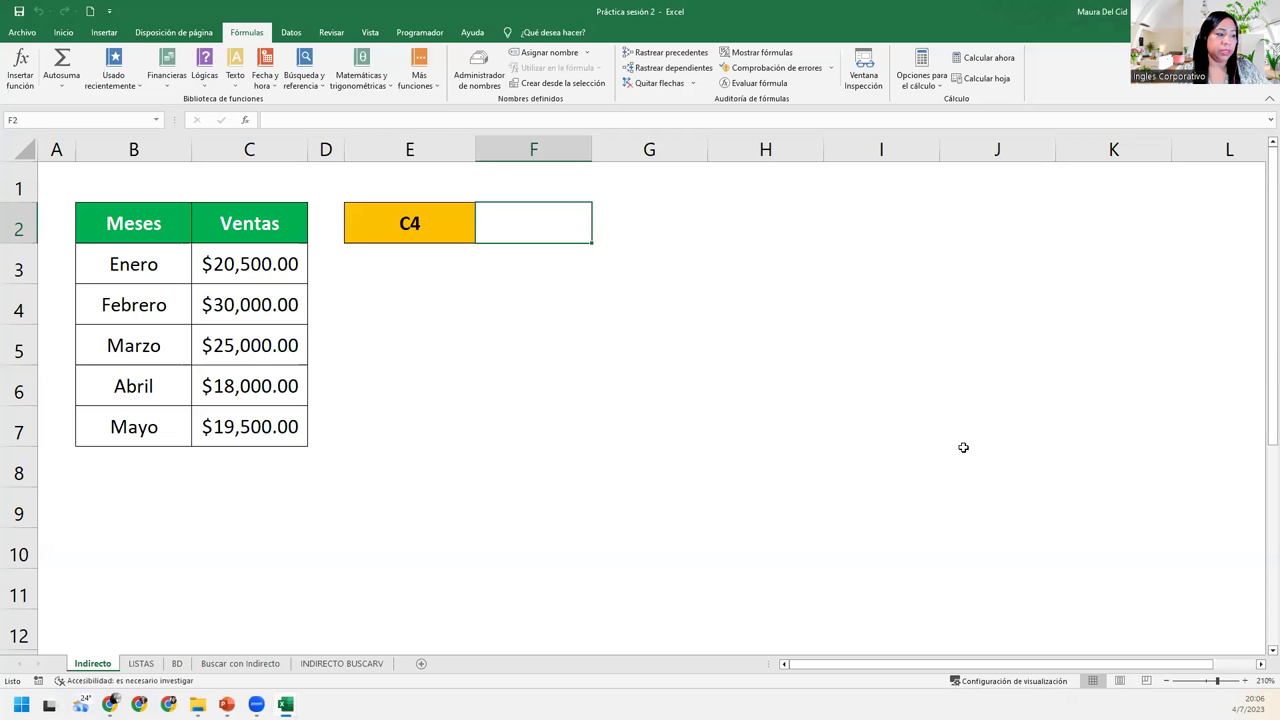
key("super")
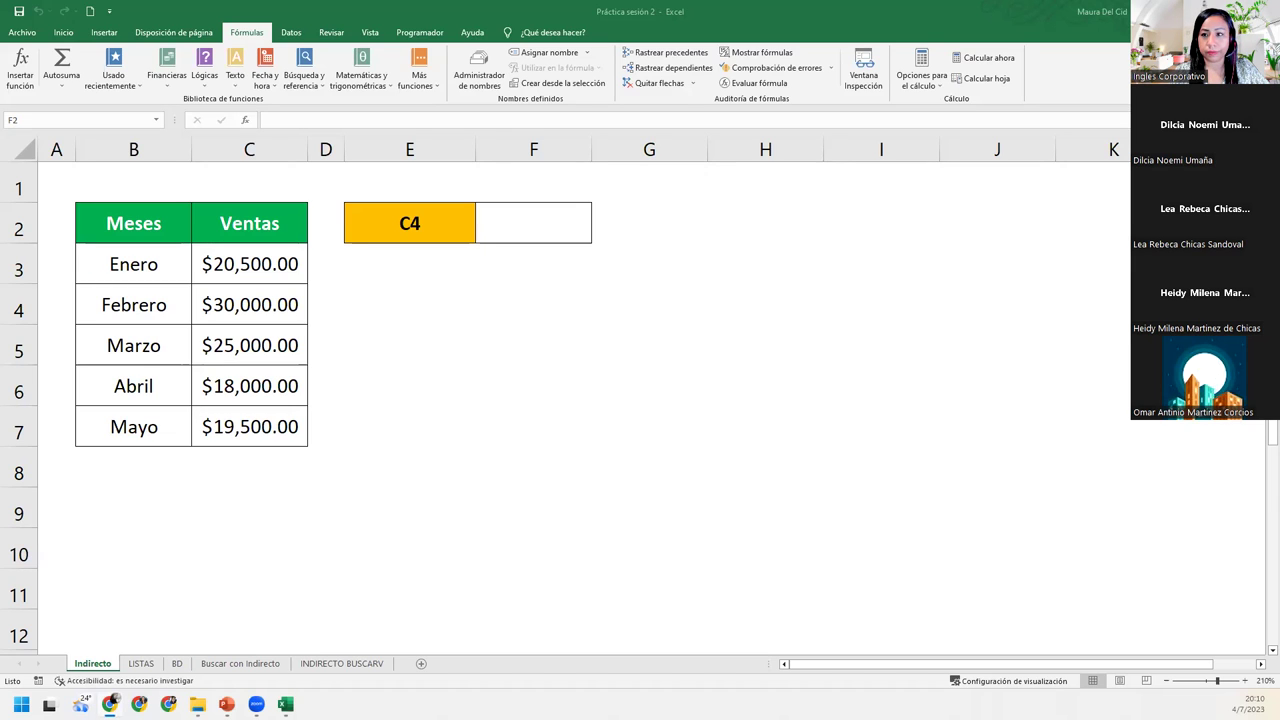
left_click(533, 222)
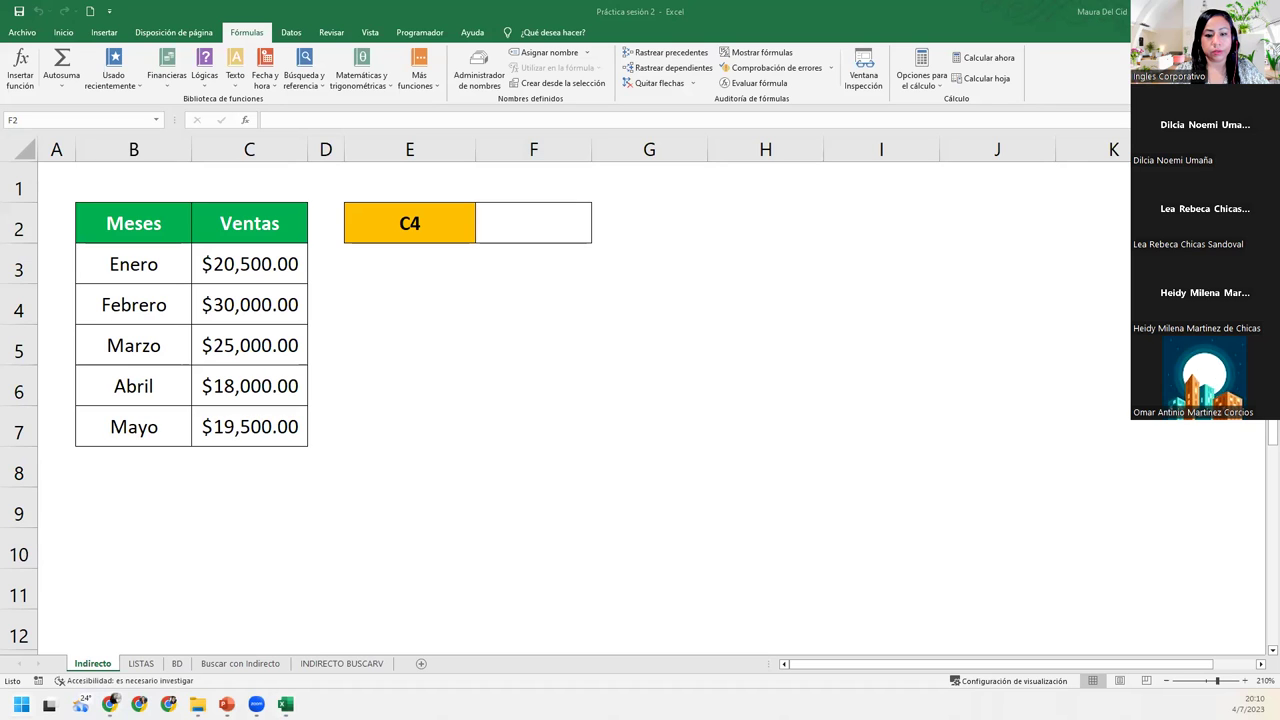
left_click(533, 222)
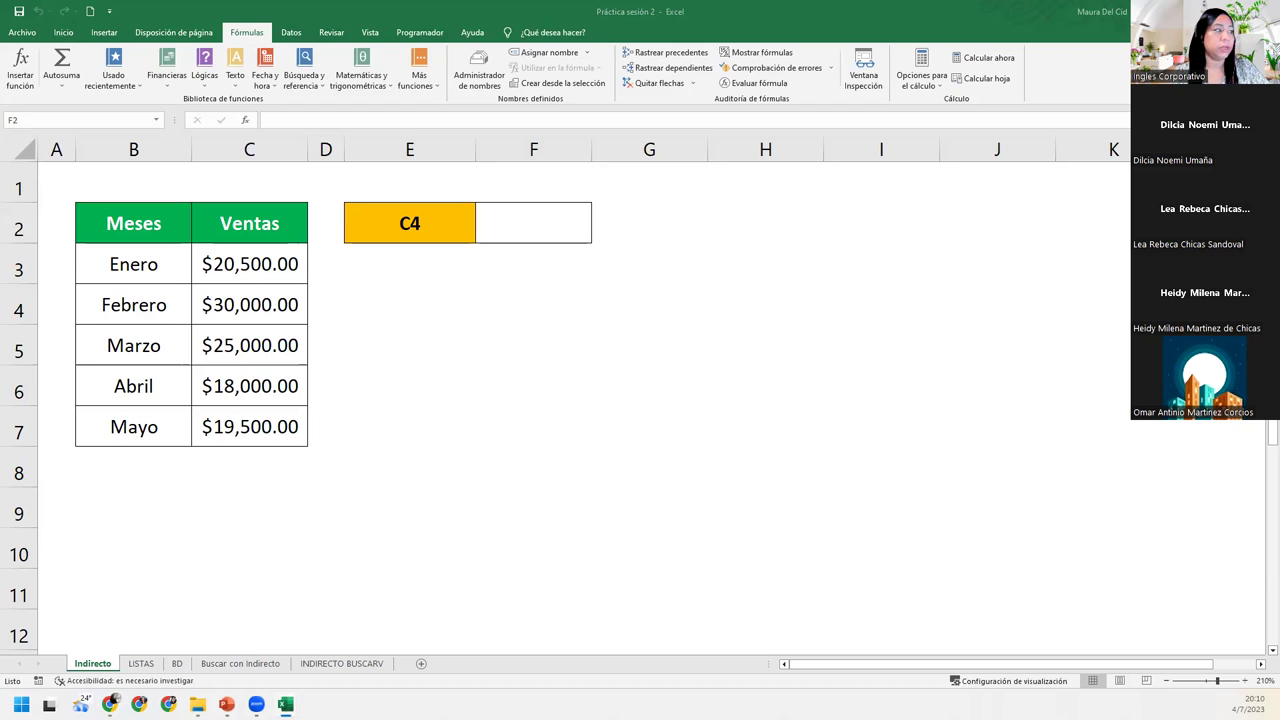
left_click(537, 235)
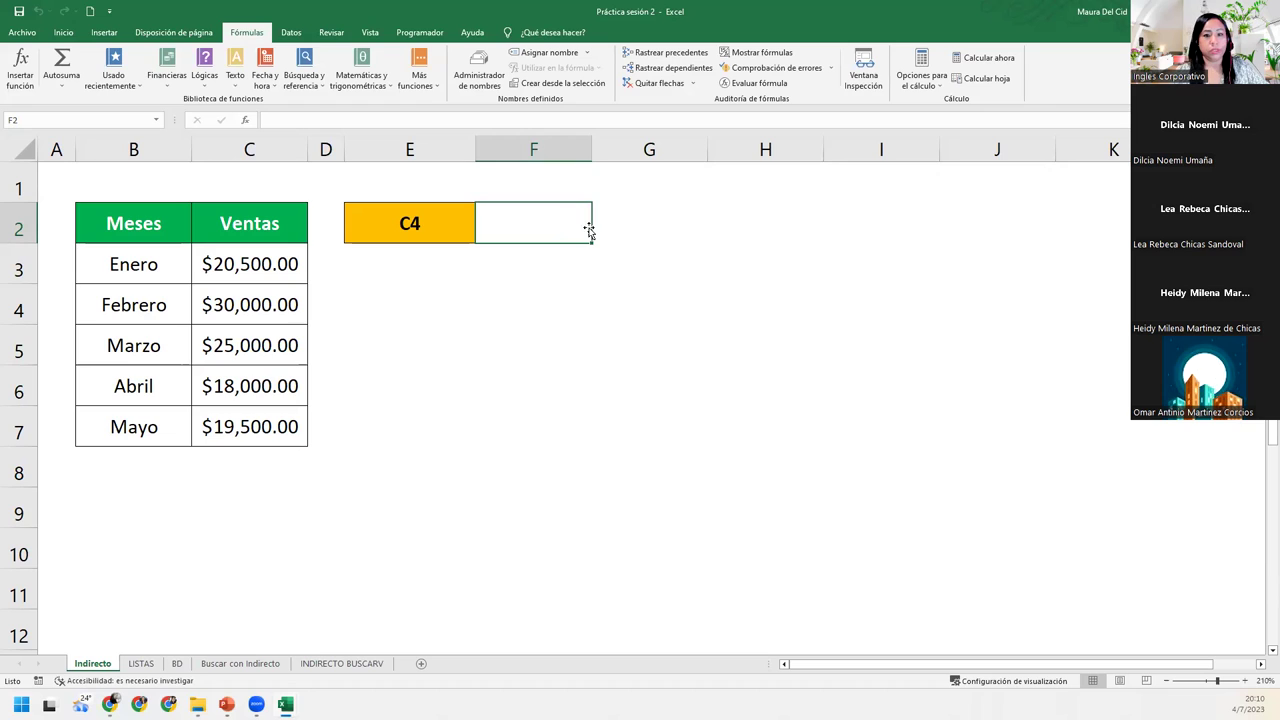
left_click(430, 229)
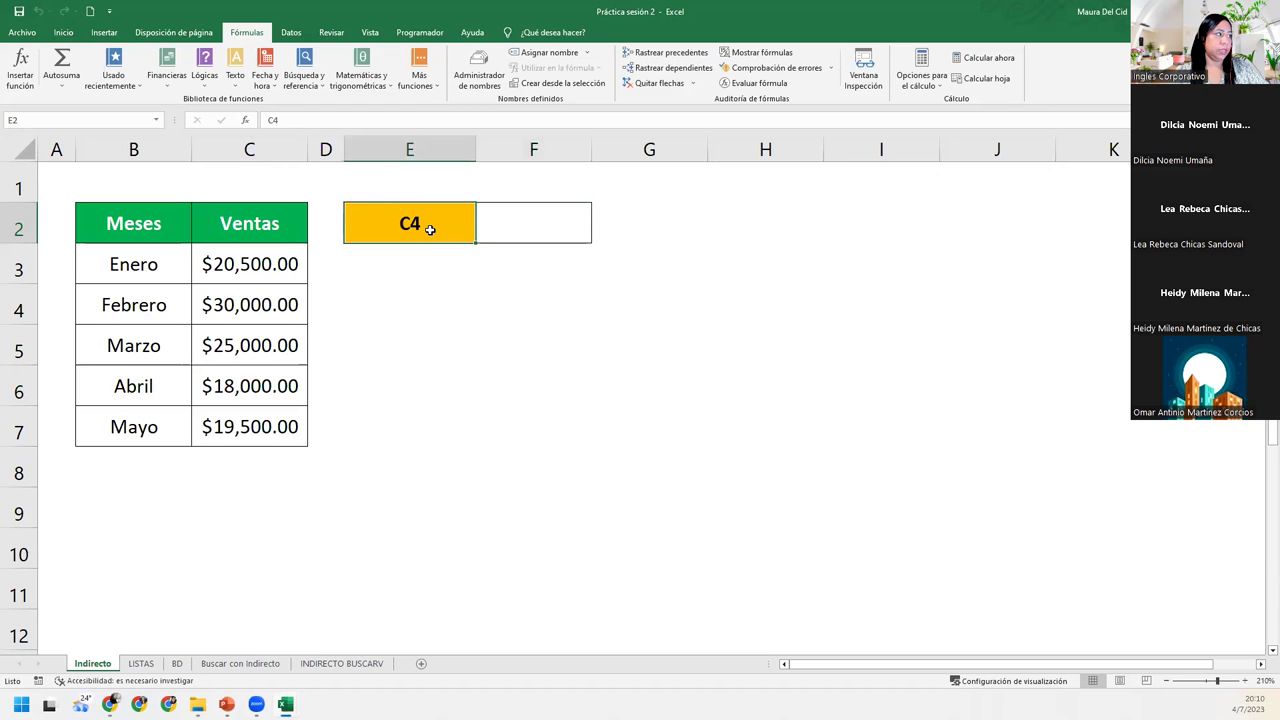
left_click(577, 215)
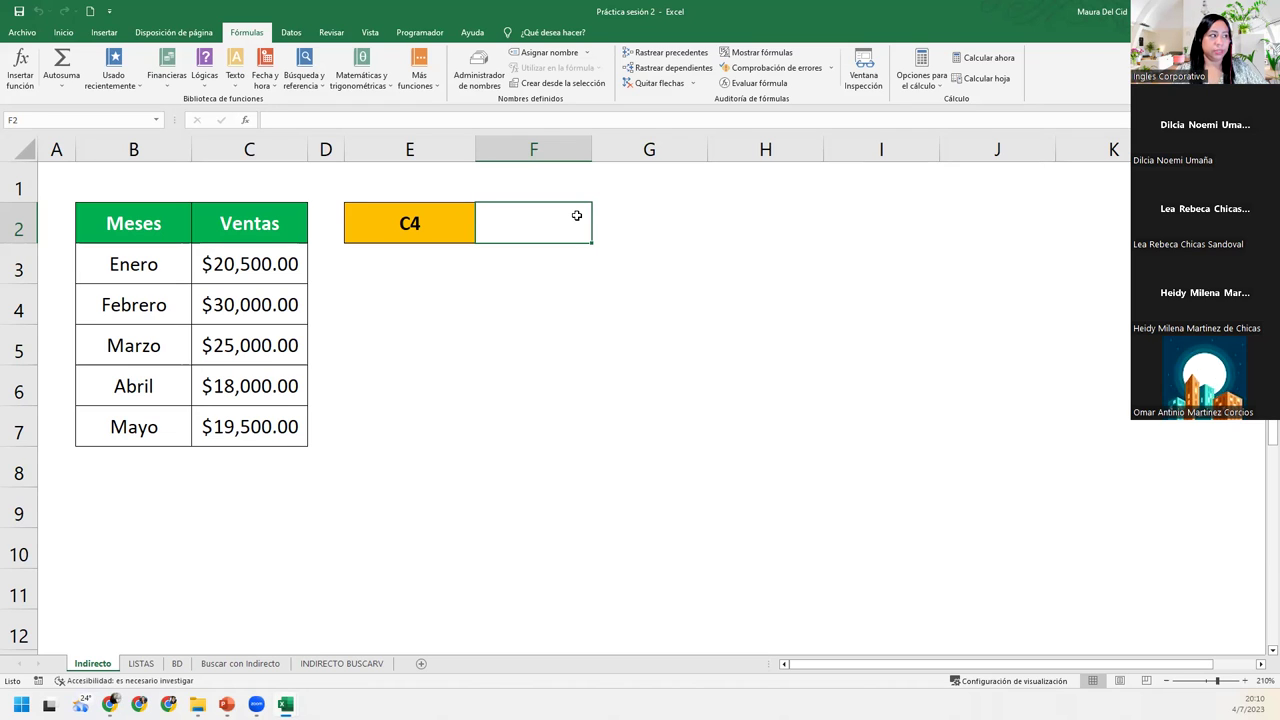
left_click(423, 228)
left_click(249, 150)
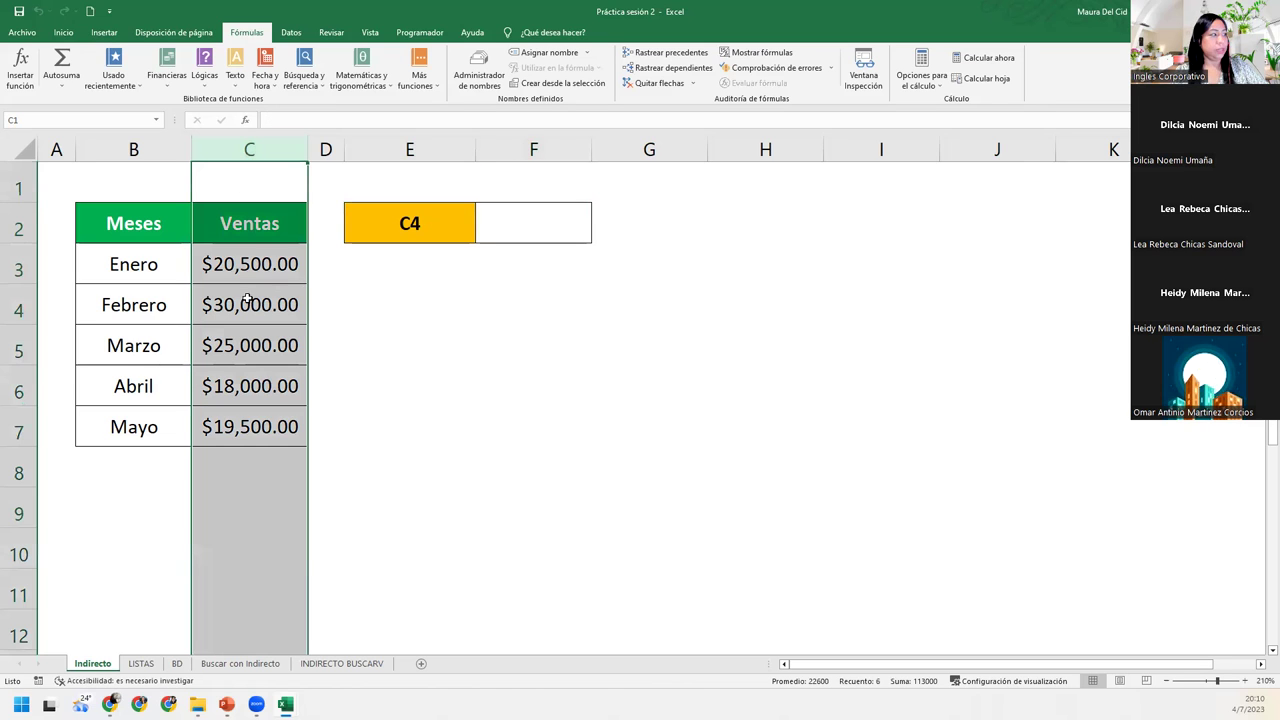
left_click(18, 310, "ctrl")
left_click(251, 310, "ctrl")
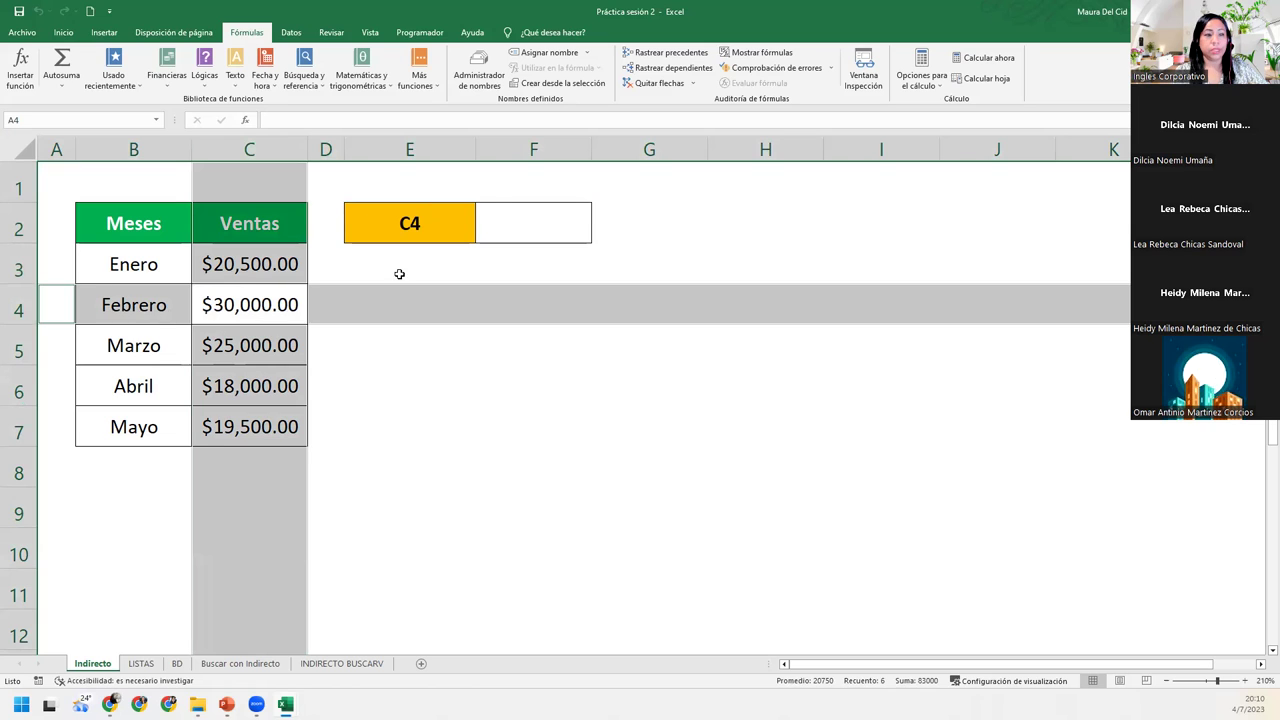
left_click(495, 215)
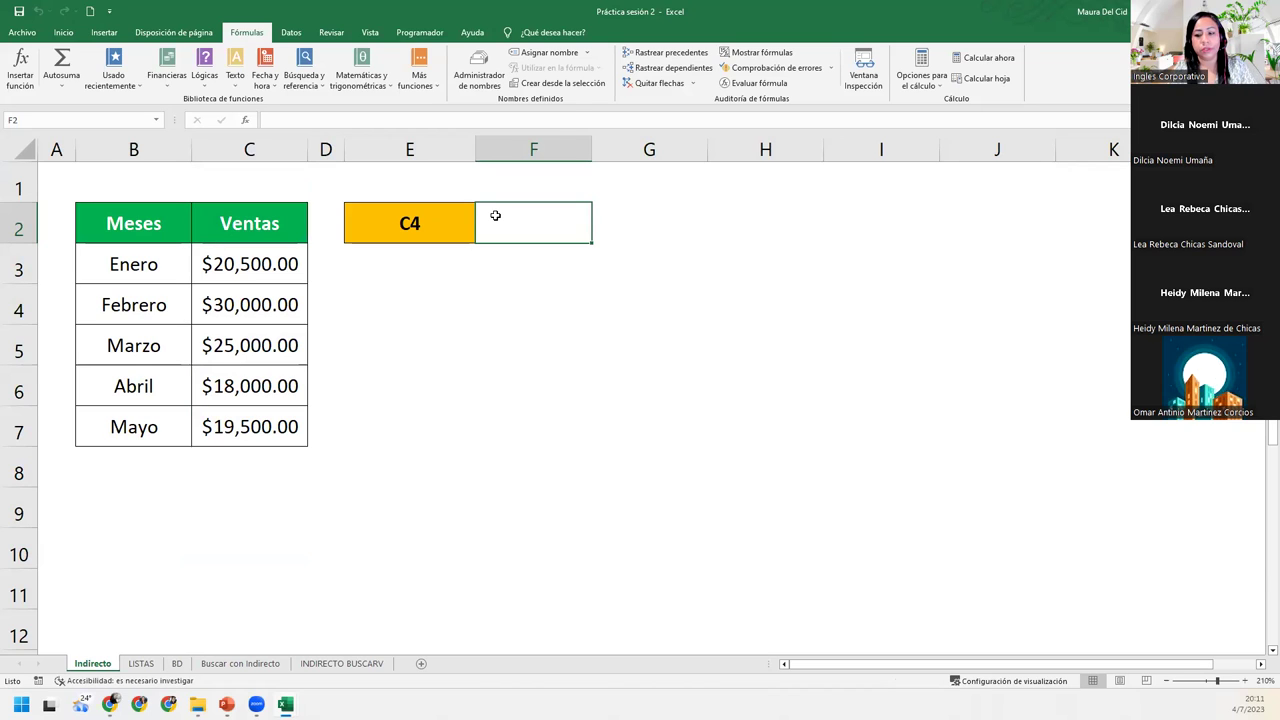
- Enter =INDIRECTO(E2) in F2 so it returns the $30,000.00 February sales
double_click(495, 216)
type("=indic")
key("BackSpace")
type("re")
key("Tab")
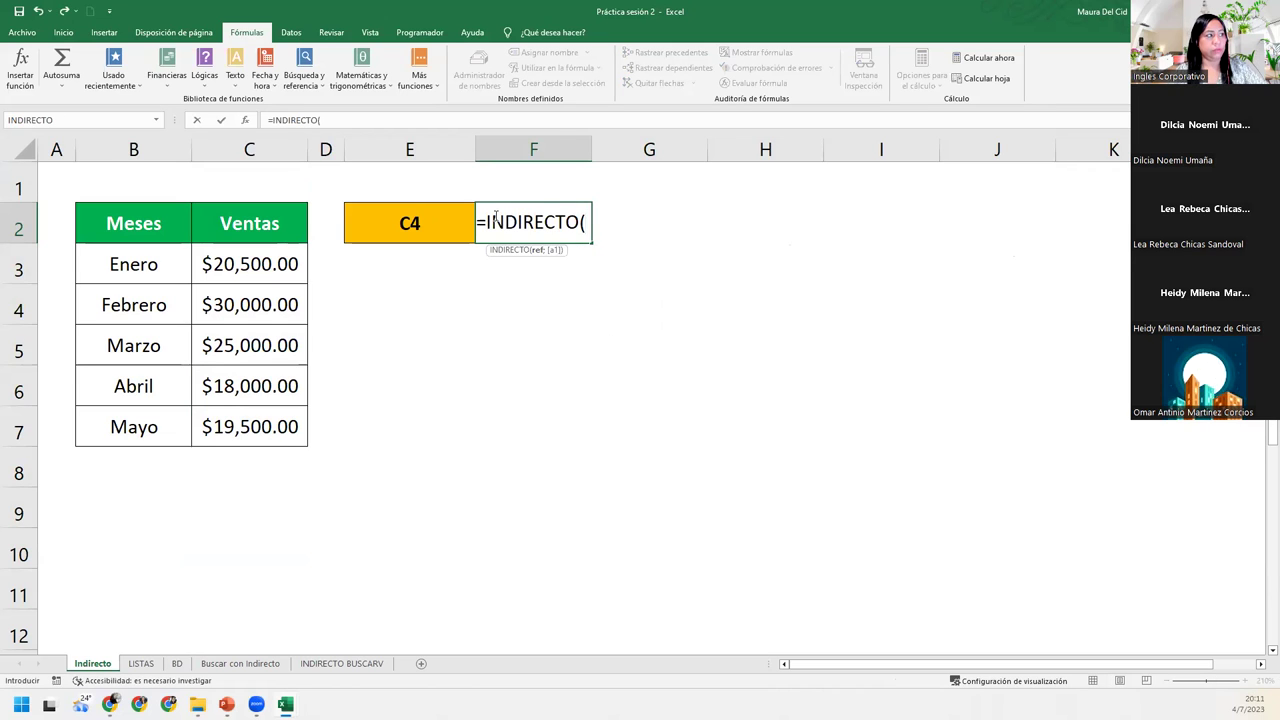
left_click(414, 219)
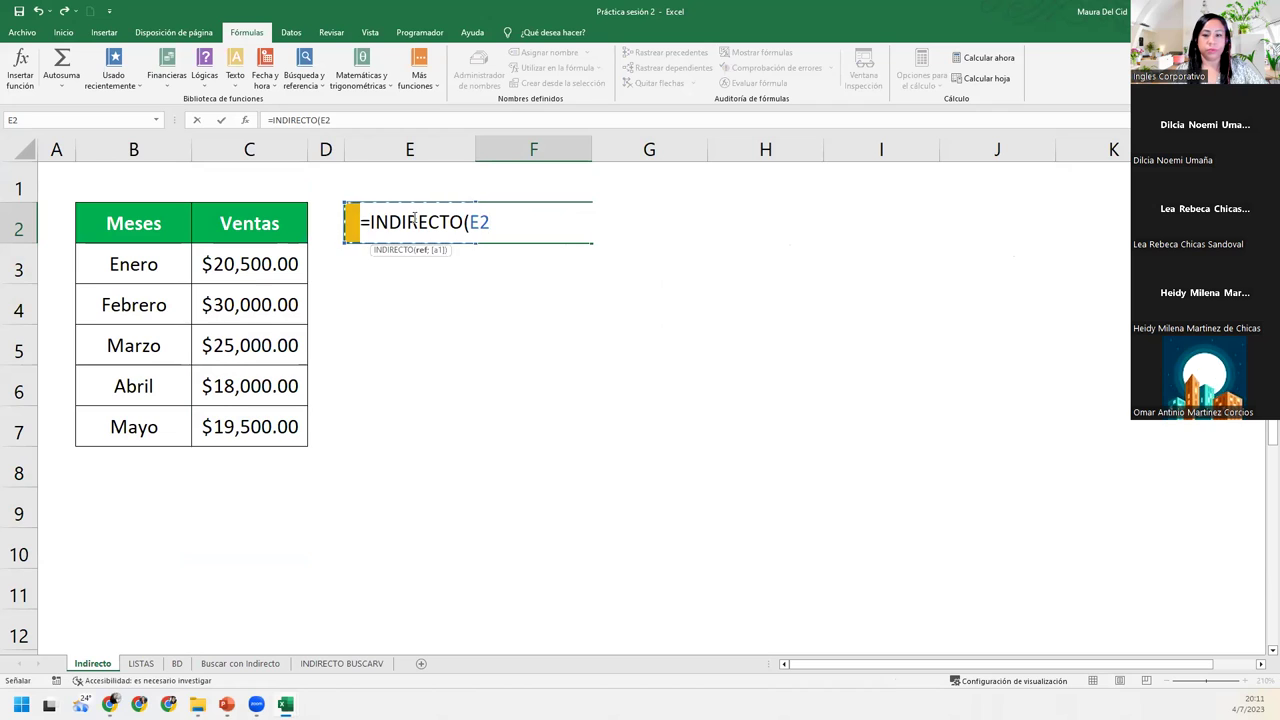
type(")")
key("Return")
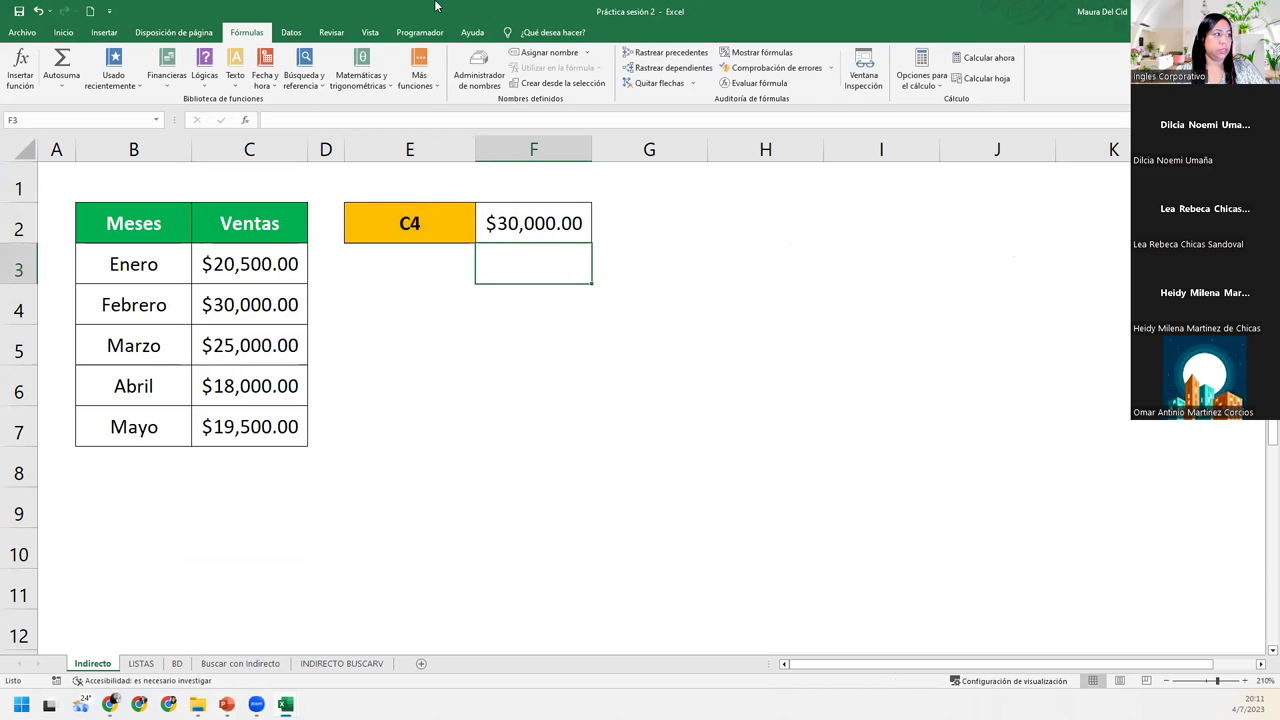
left_click(540, 208)
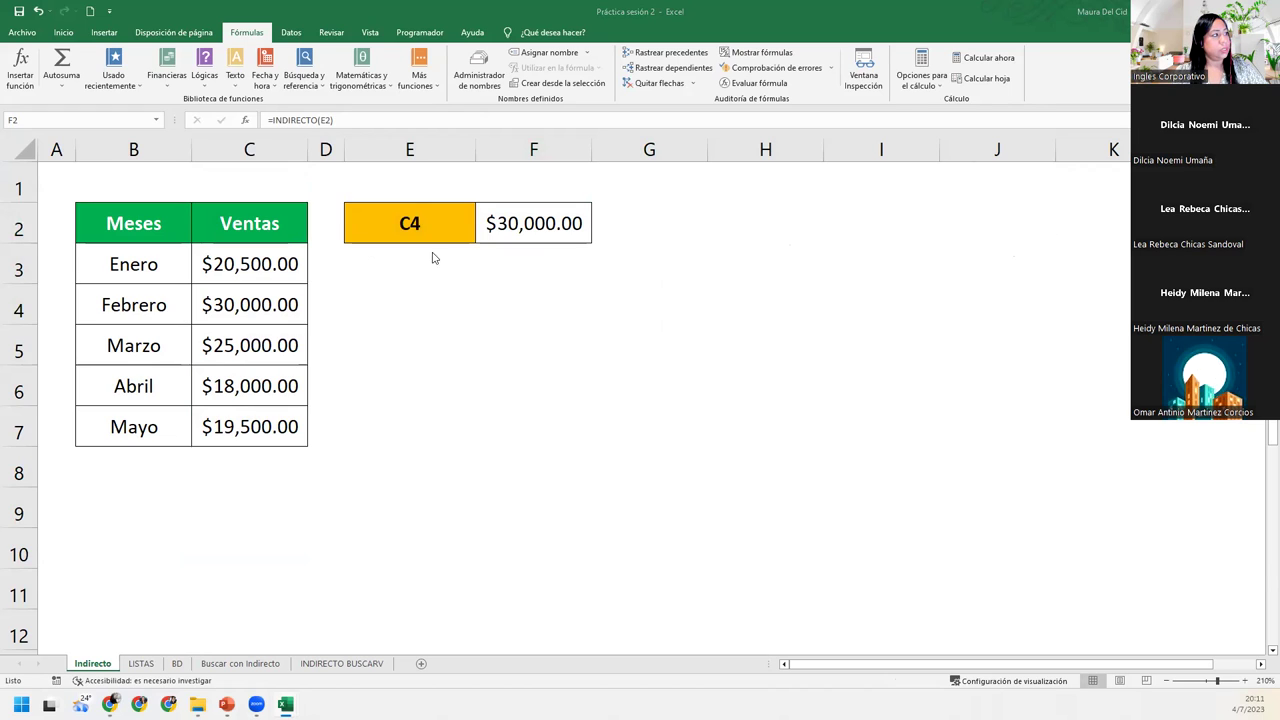
- Change the reference in E2 first to c7, then to B5
left_click(394, 227)
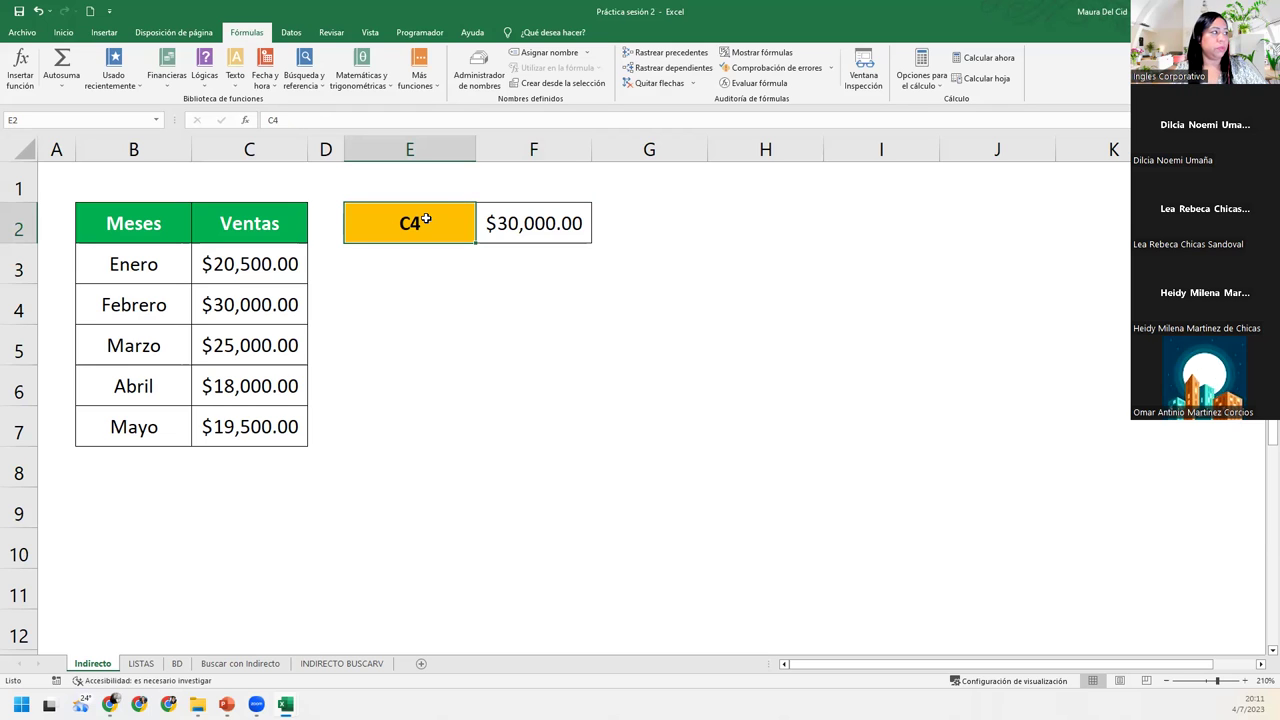
type("c7")
key("Return")
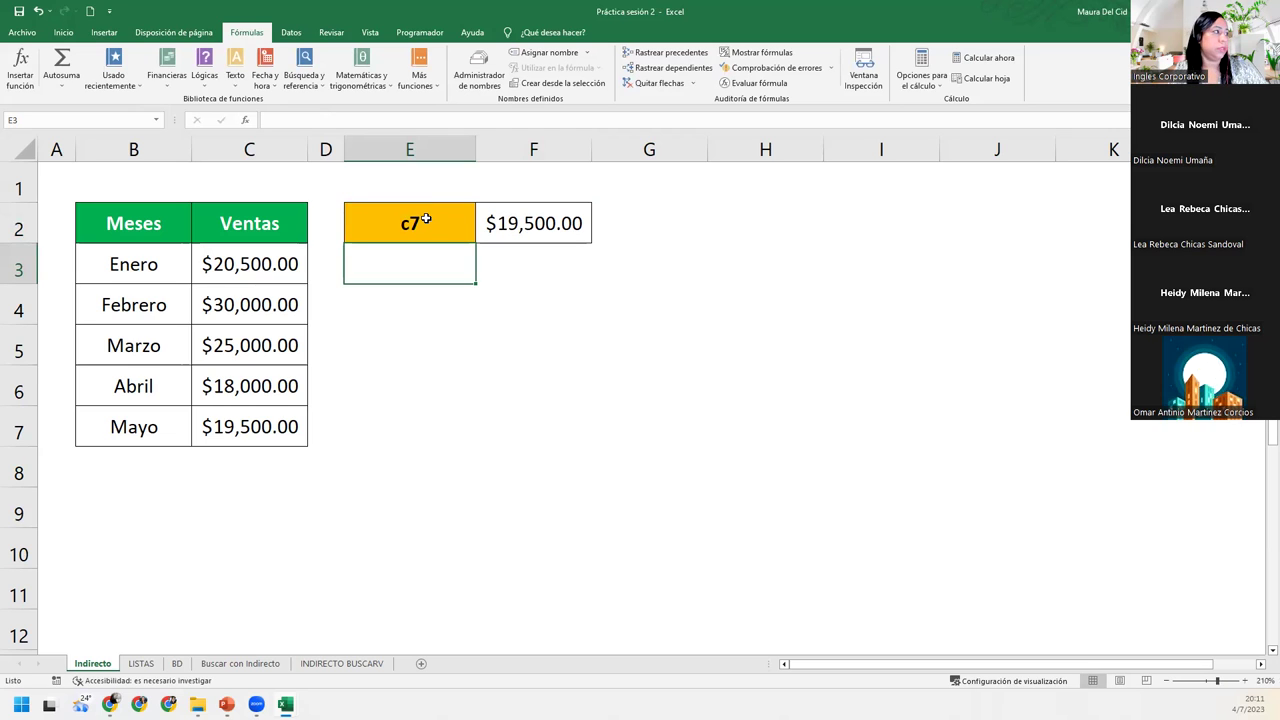
left_click(426, 219)
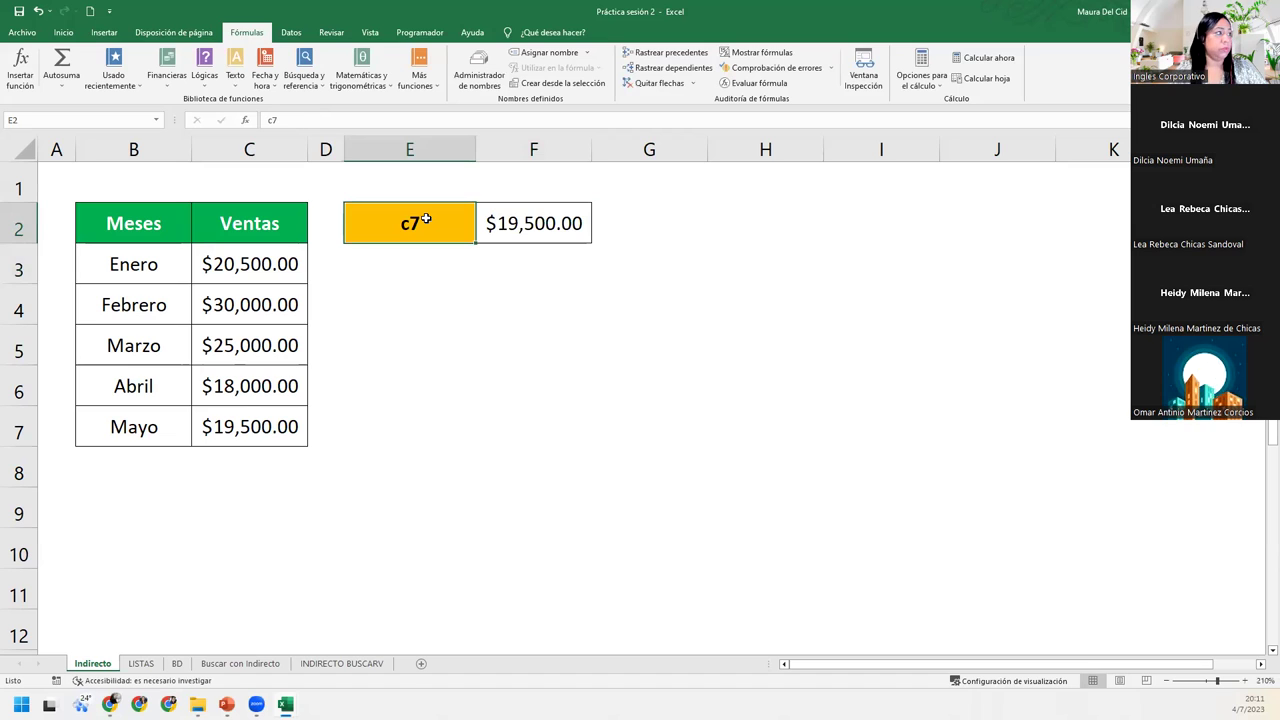
type("B5")
key("Return")
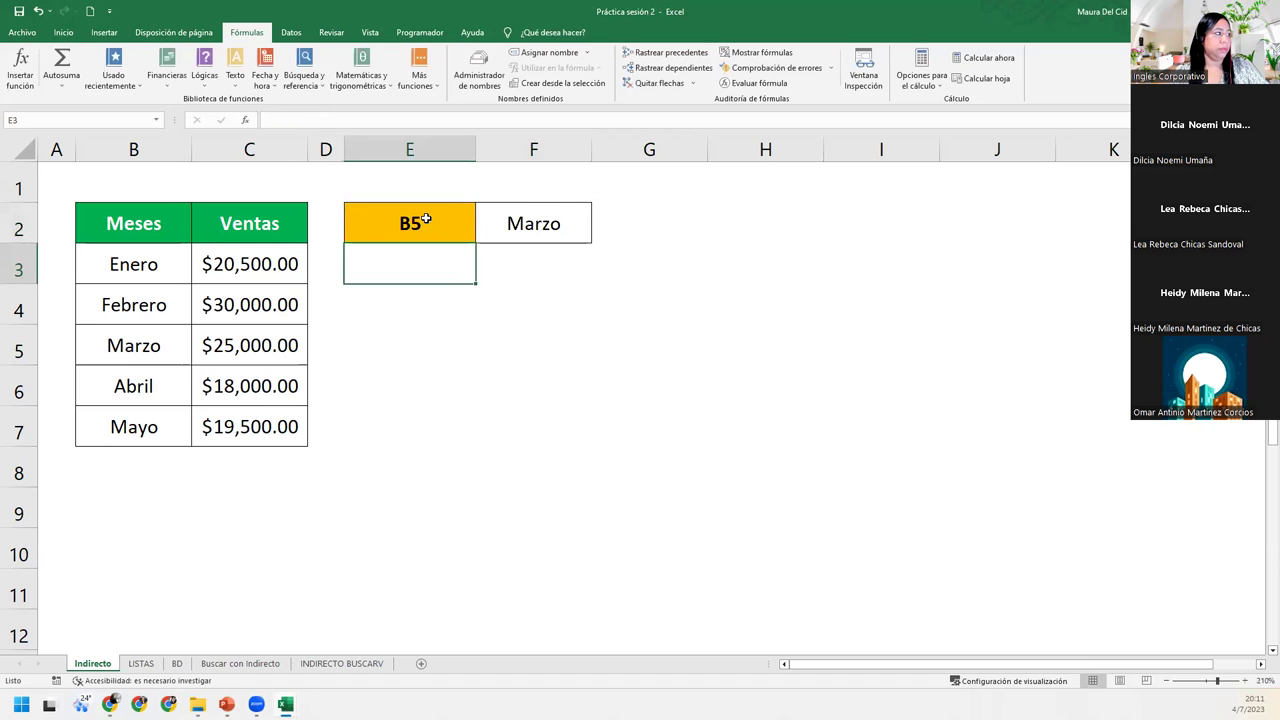
- Inspect F2's =INDIRECTO(E2) formula, now returning Marzo, against E2's B5 entry
left_click(529, 222)
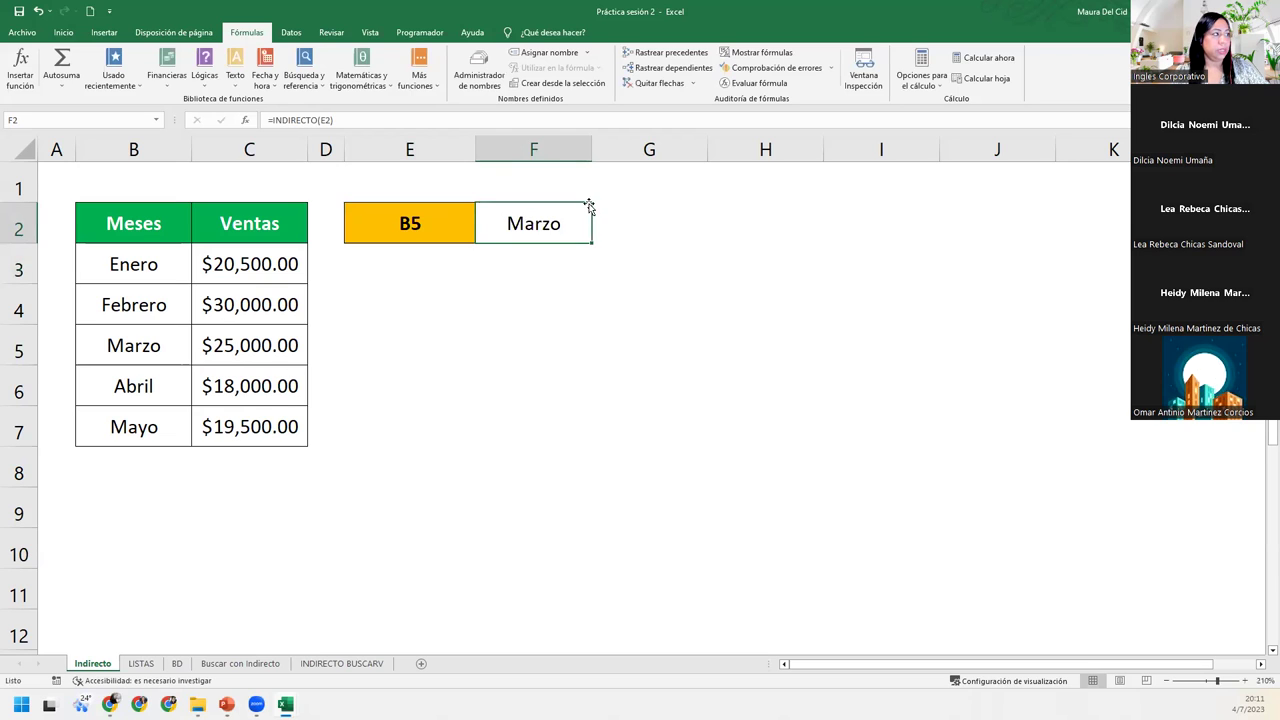
double_click(573, 222)
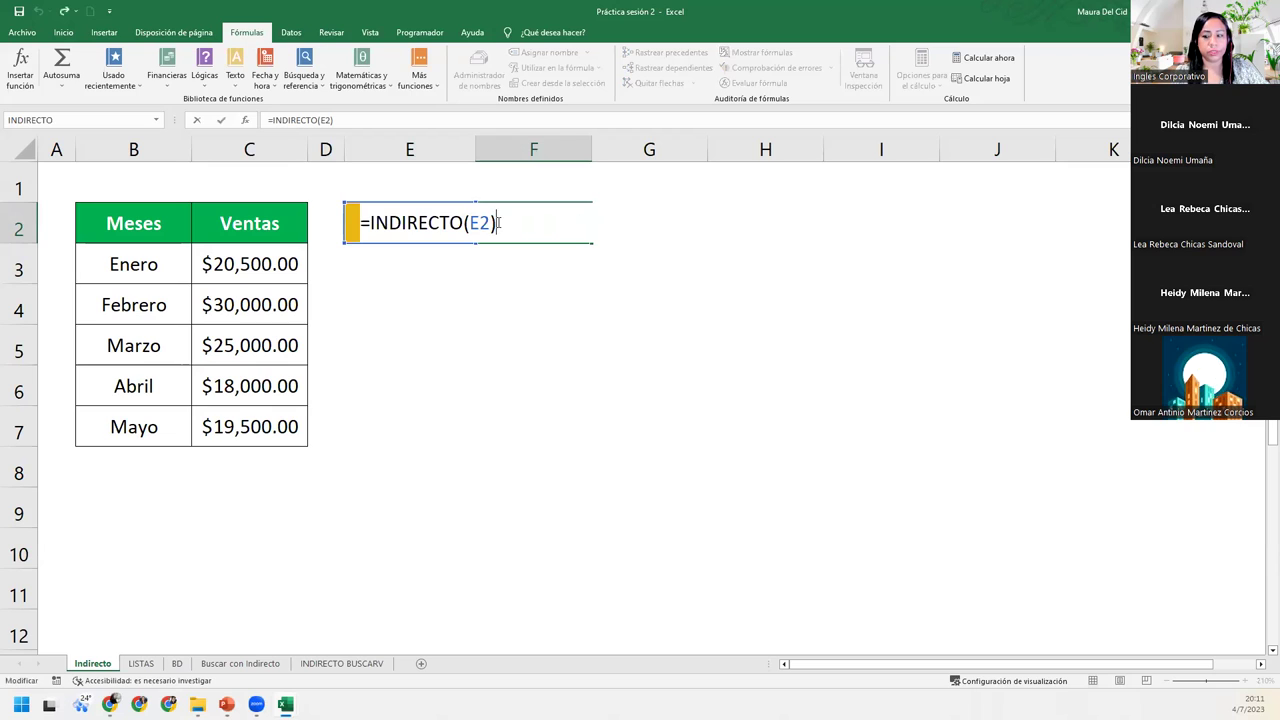
key("Return")
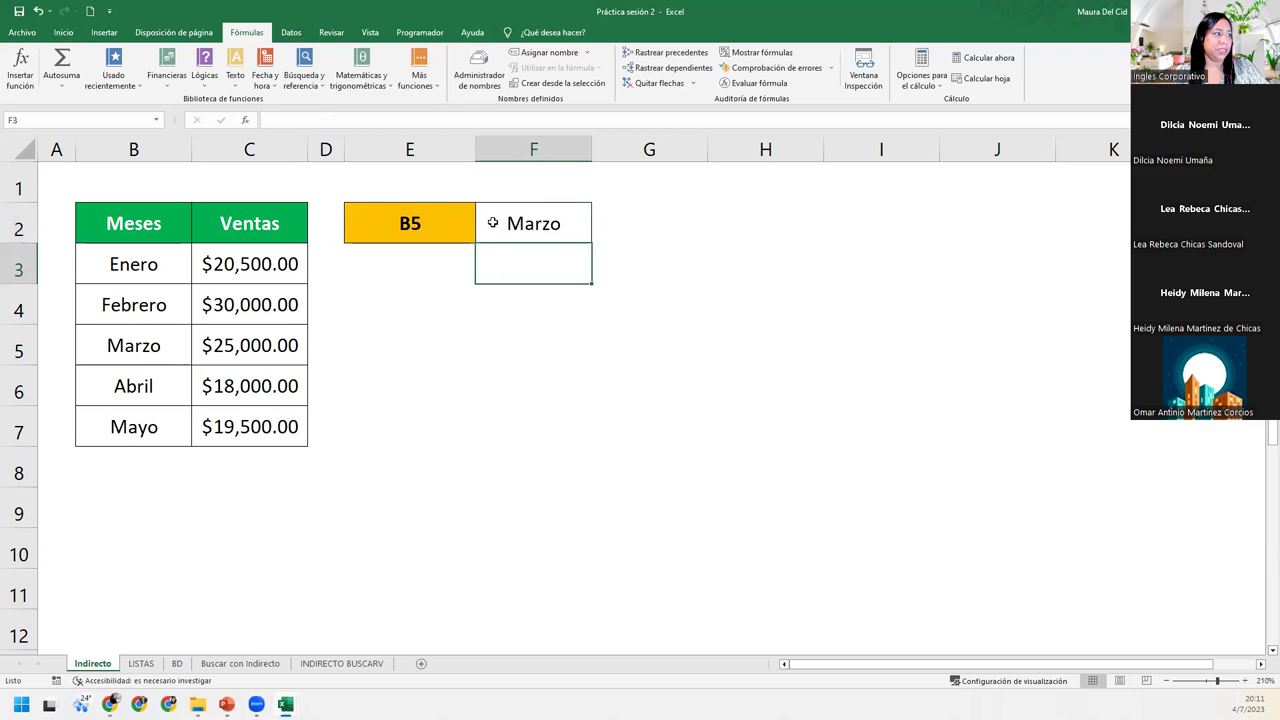
left_click(442, 222)
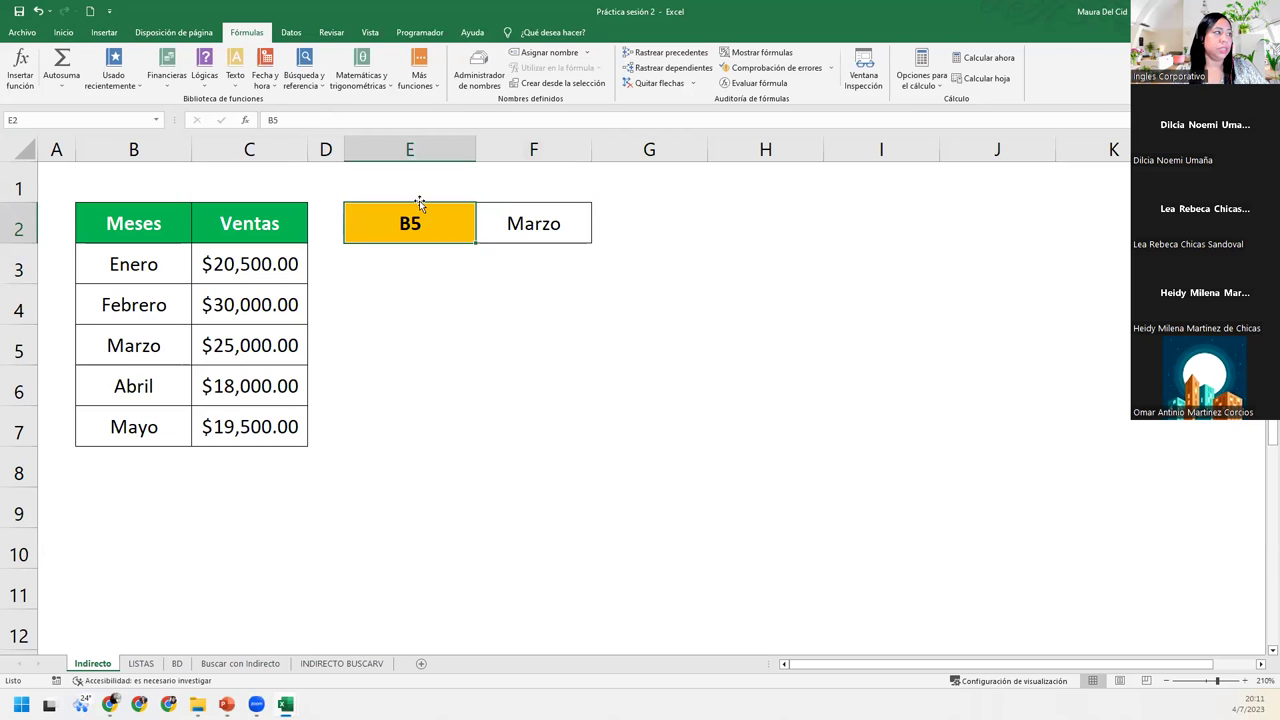
left_click(560, 223)
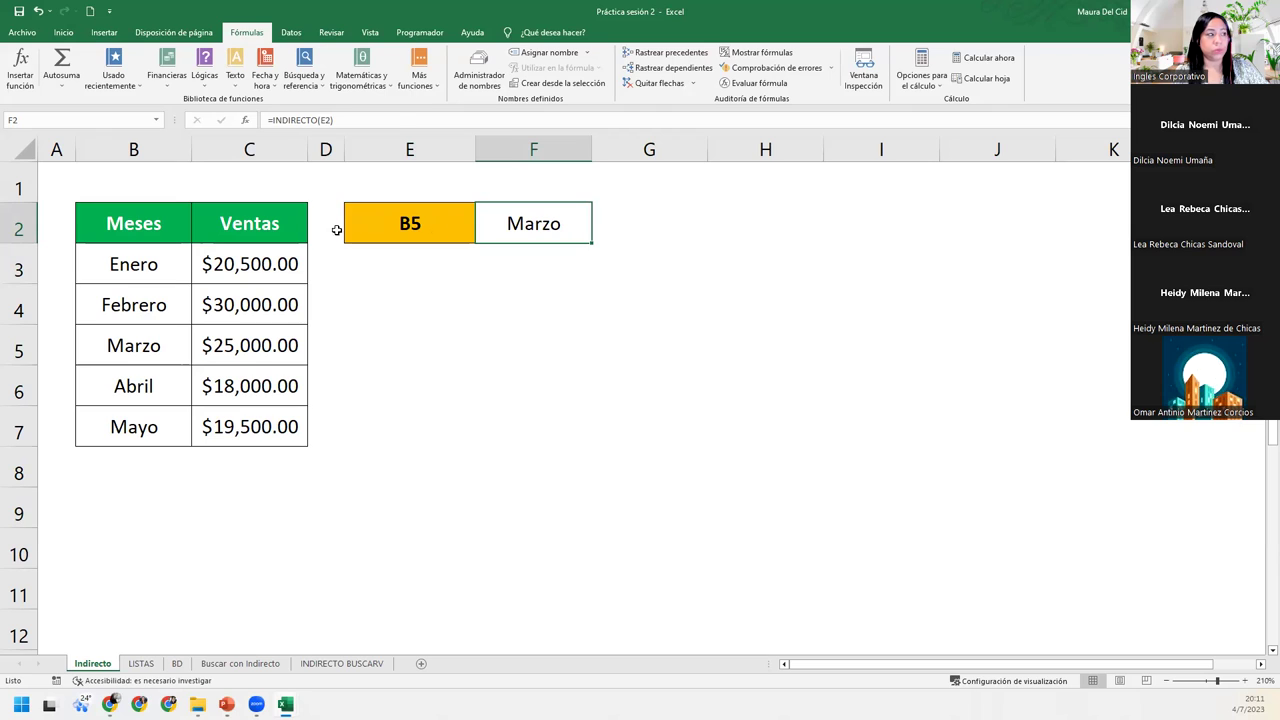
left_click(445, 233)
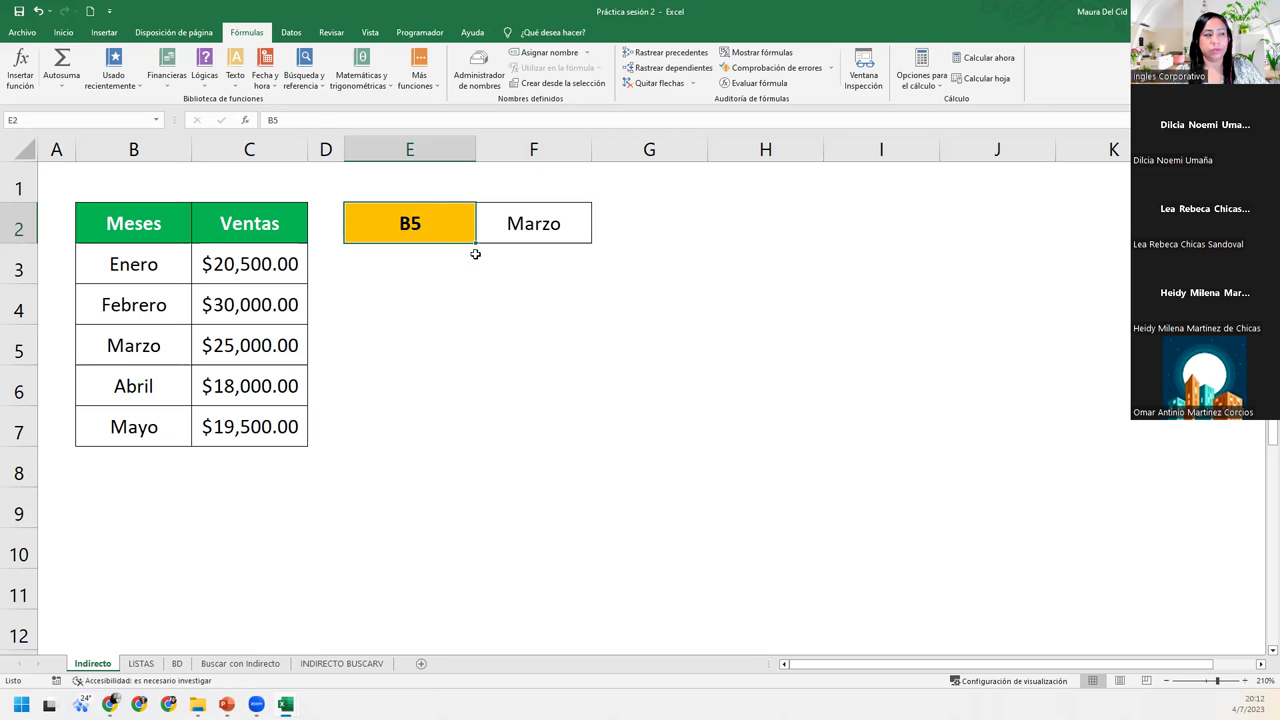
left_click(526, 230)
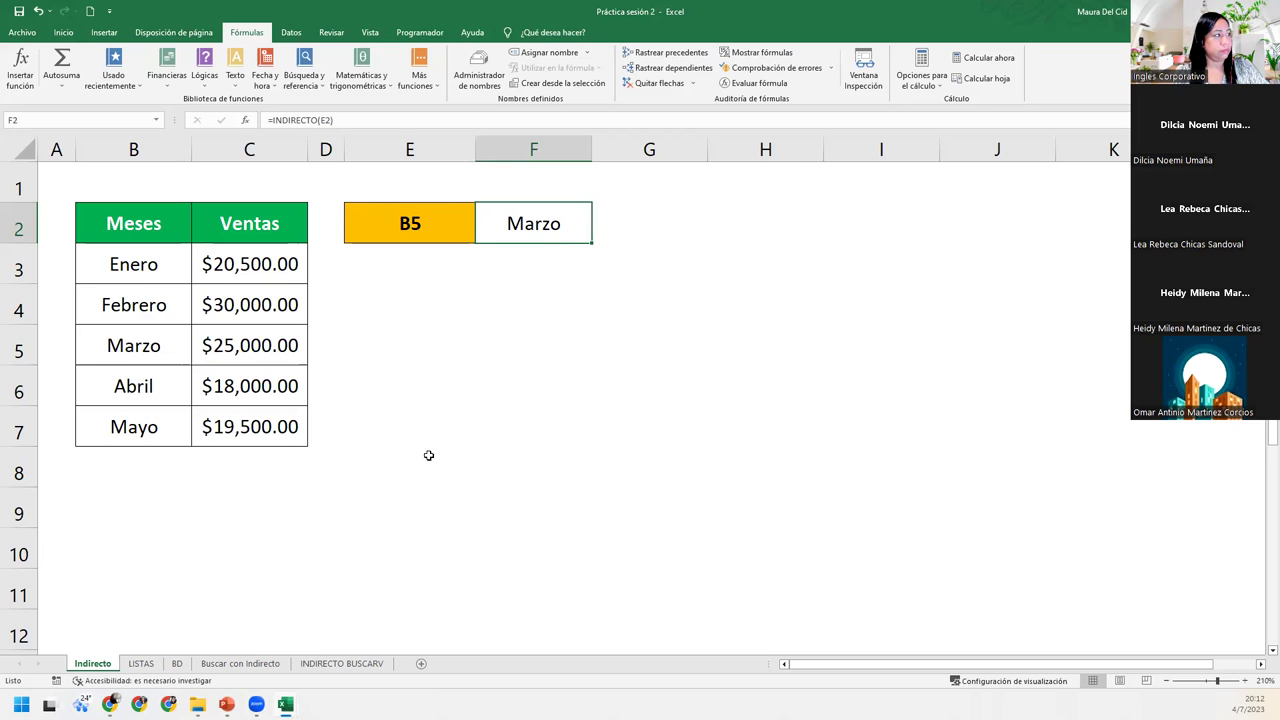
- Walk through F2's unchanged =INDIRECTO(E2) formula and E2's B5, then go to the LISTAS sheet
double_click(512, 231)
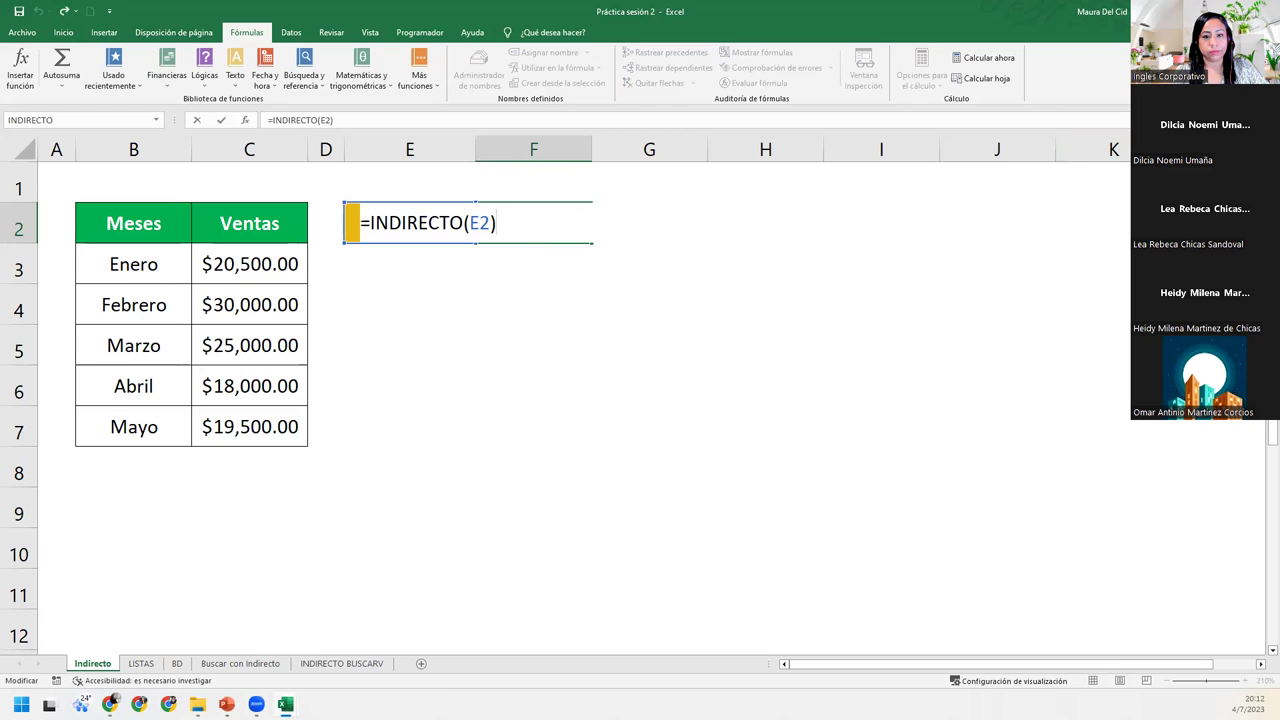
key("ctrl+Return")
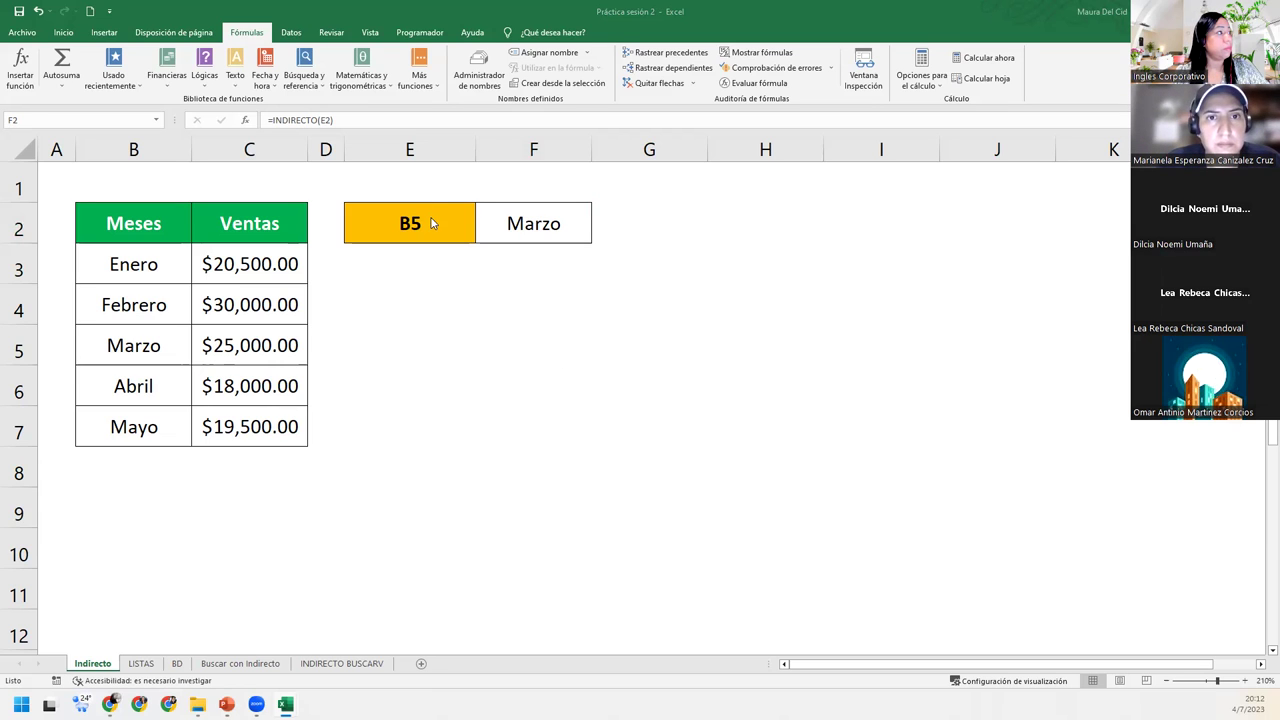
double_click(583, 217)
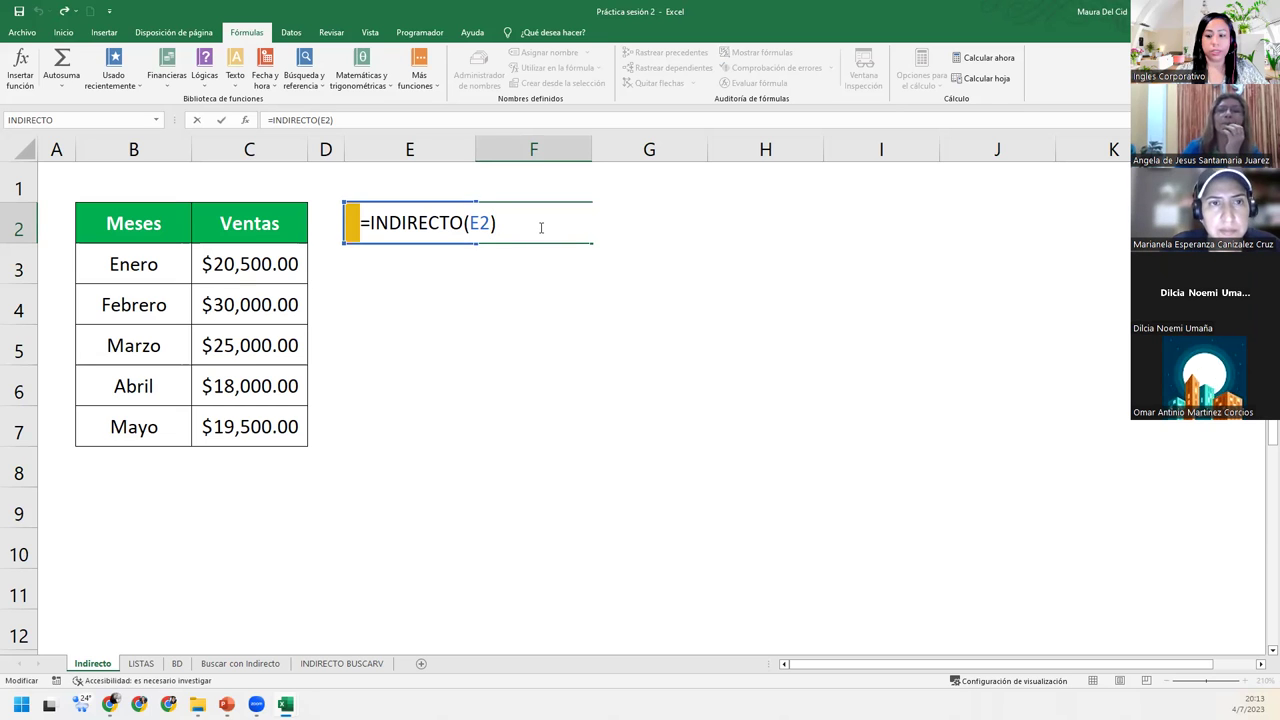
key("Return")
left_click(462, 222)
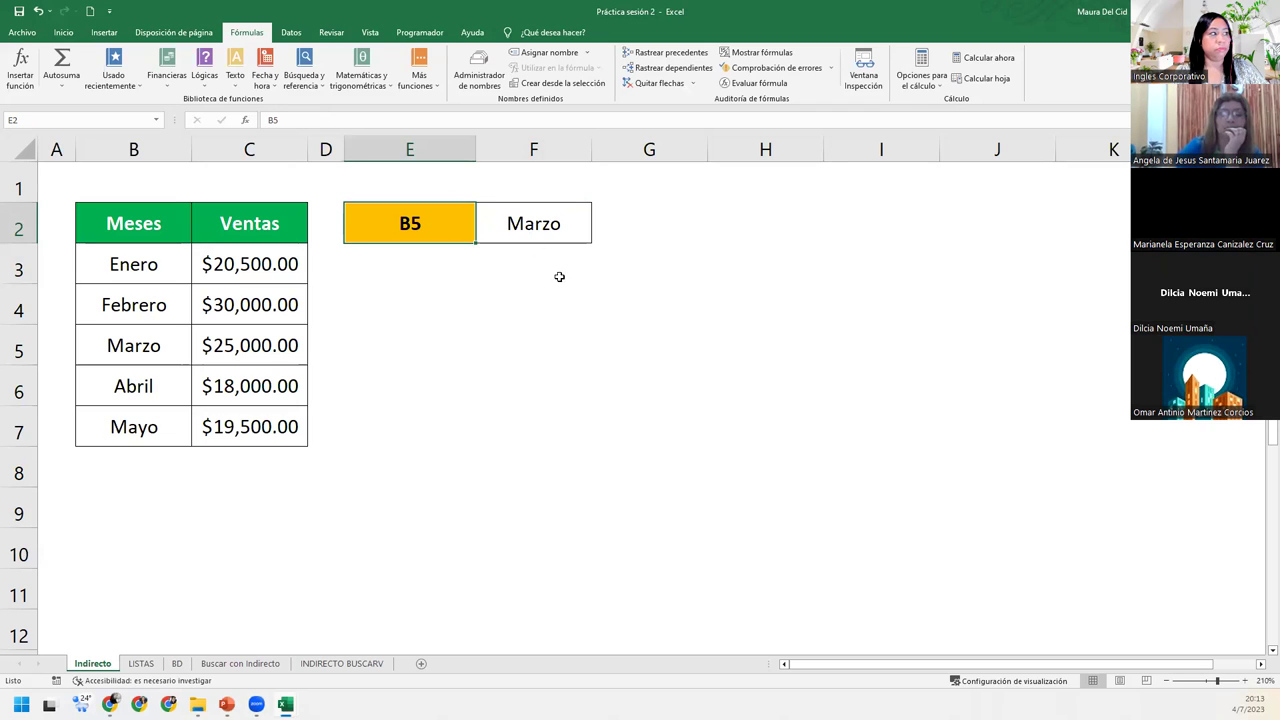
left_click(570, 222)
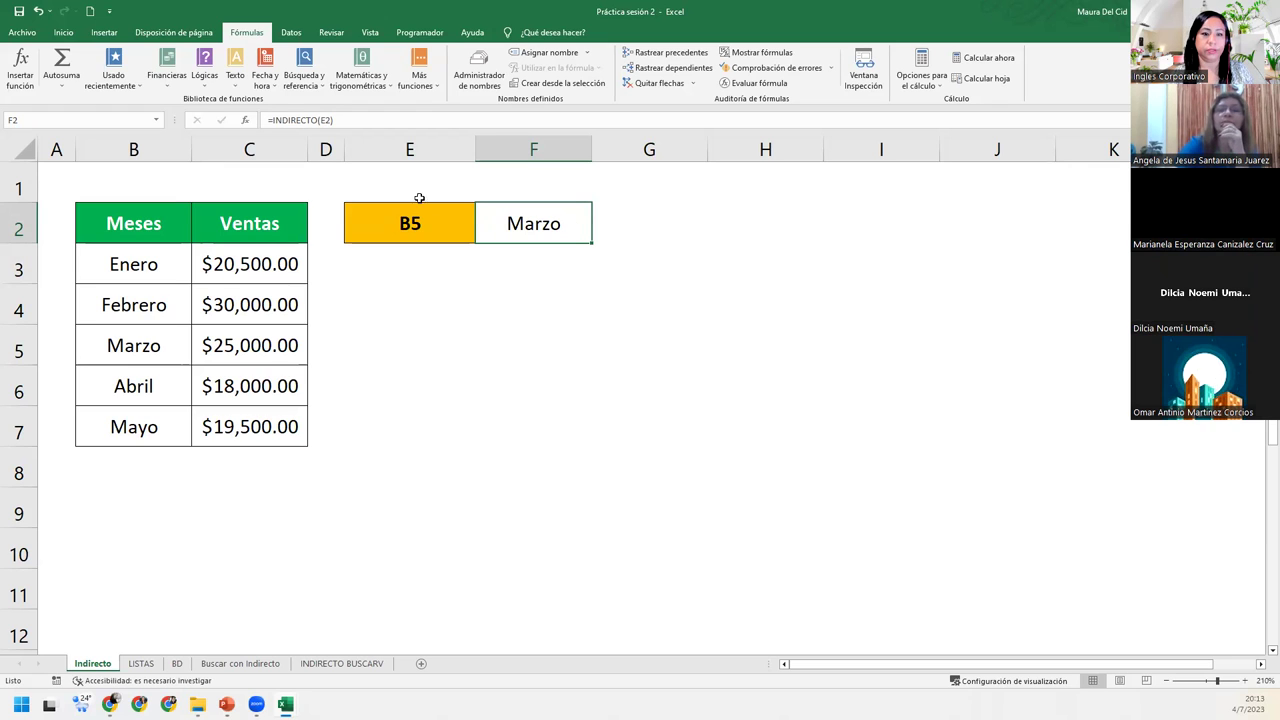
left_click(141, 663)
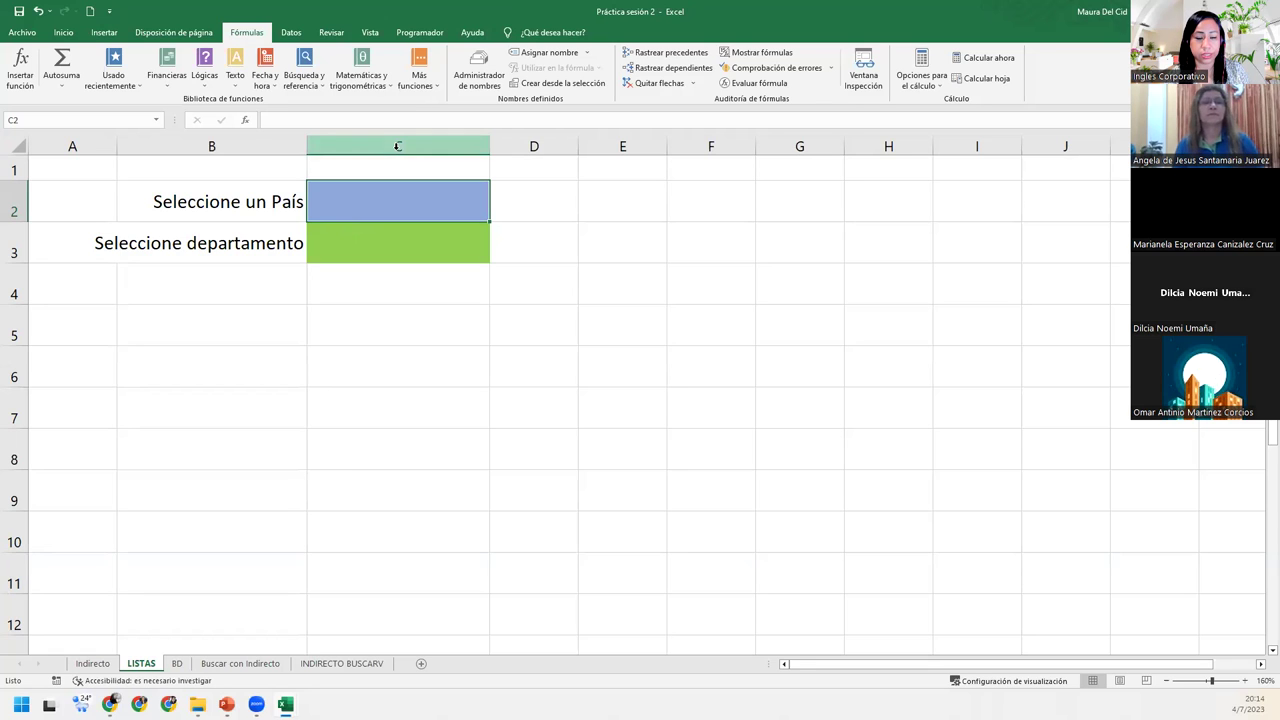
left_click(349, 262)
left_click(366, 191)
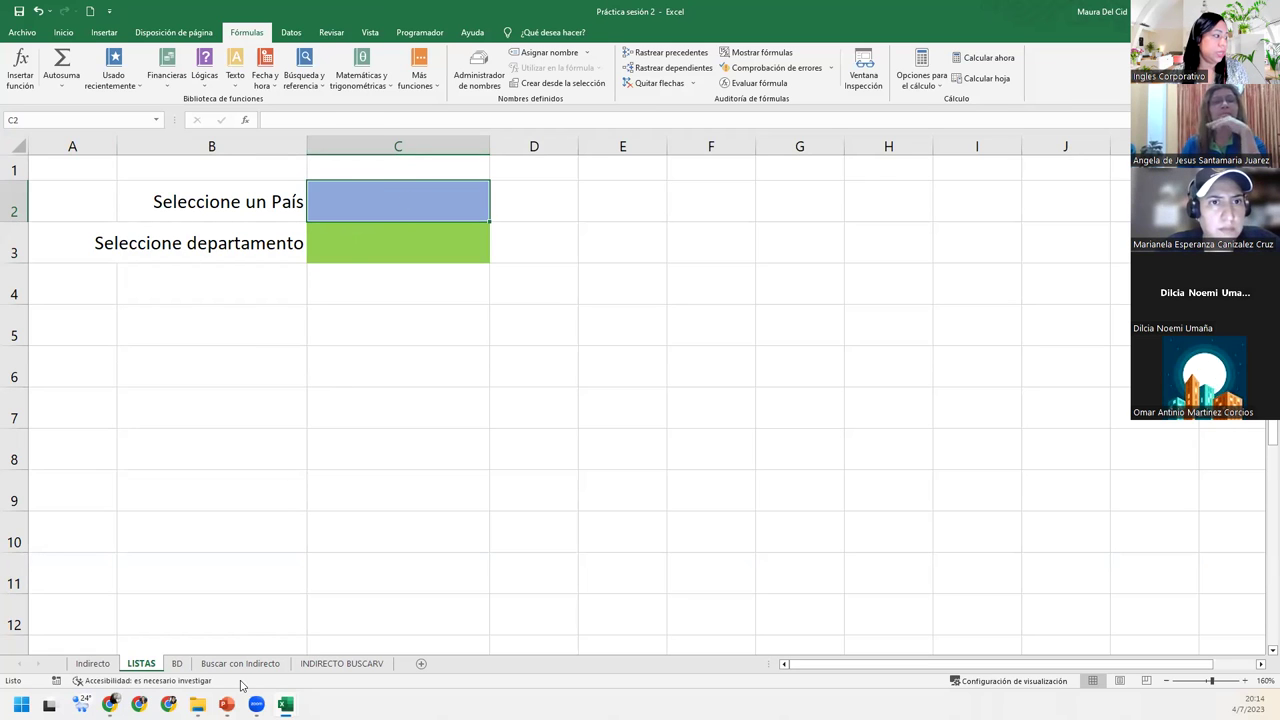
left_click(185, 667)
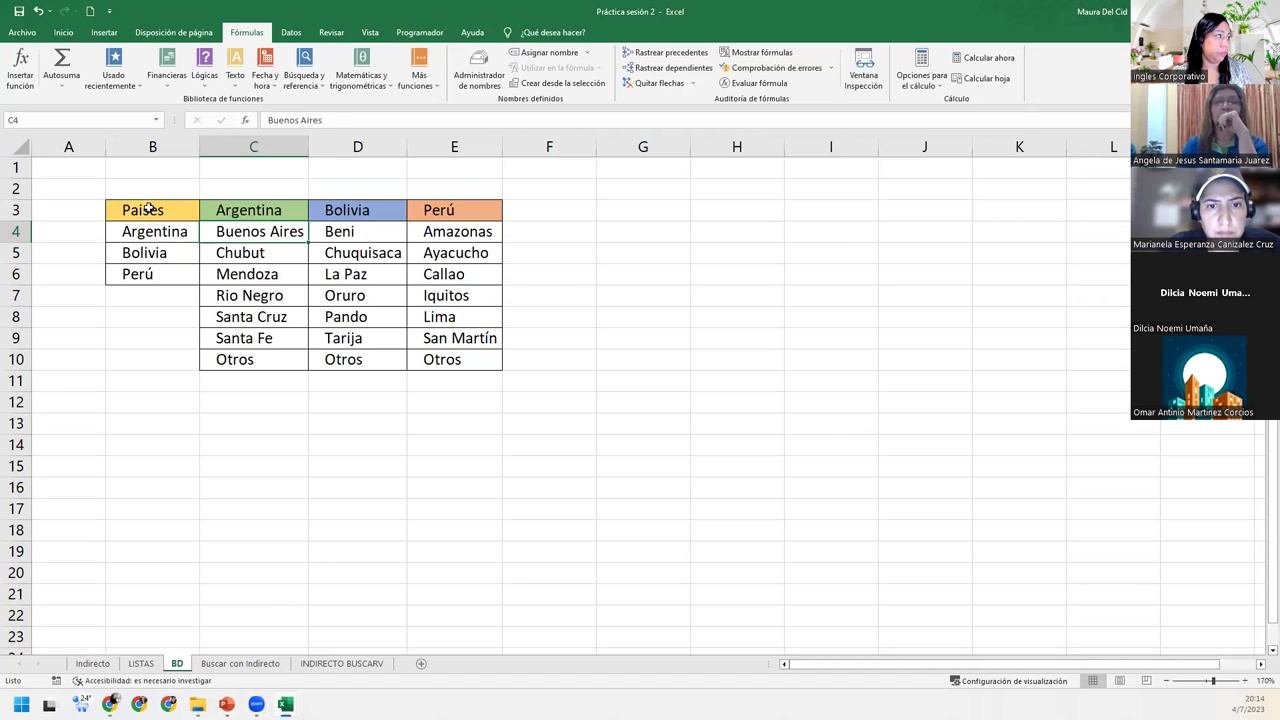
left_click_drag(148, 209, 156, 273)
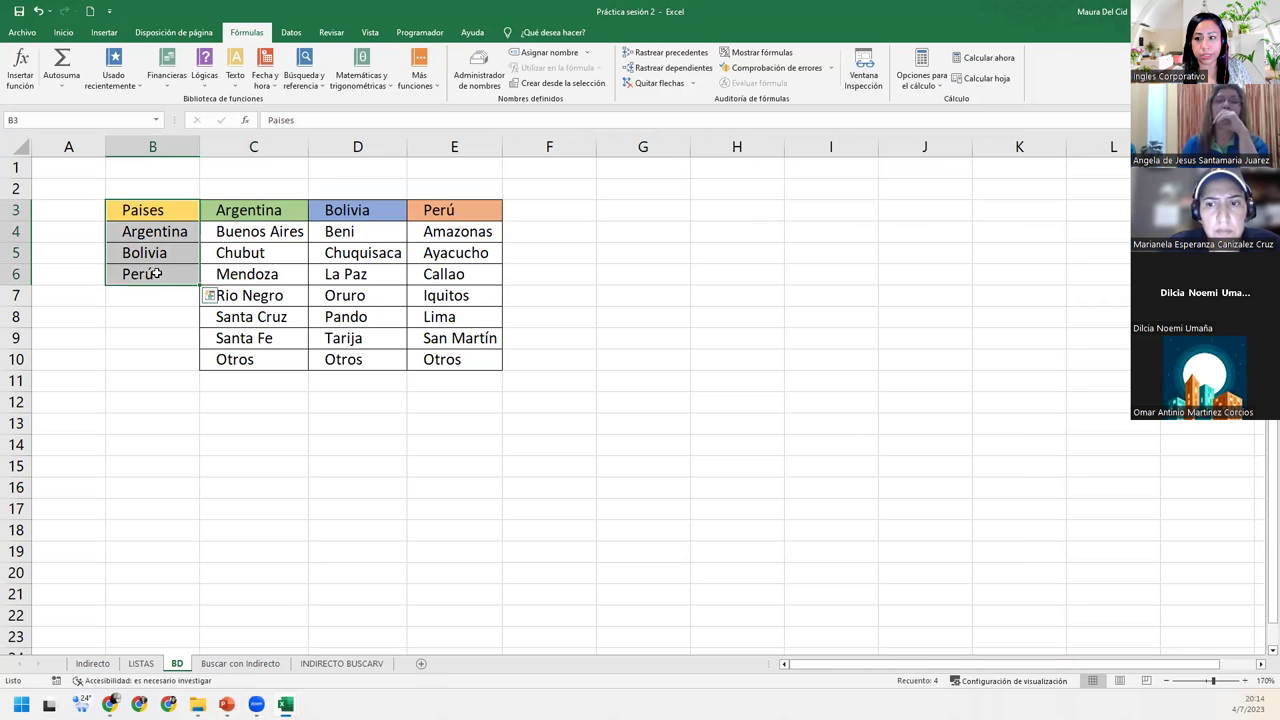
left_click(235, 214)
left_click_drag(294, 246, 300, 357)
left_click_drag(386, 209, 376, 340)
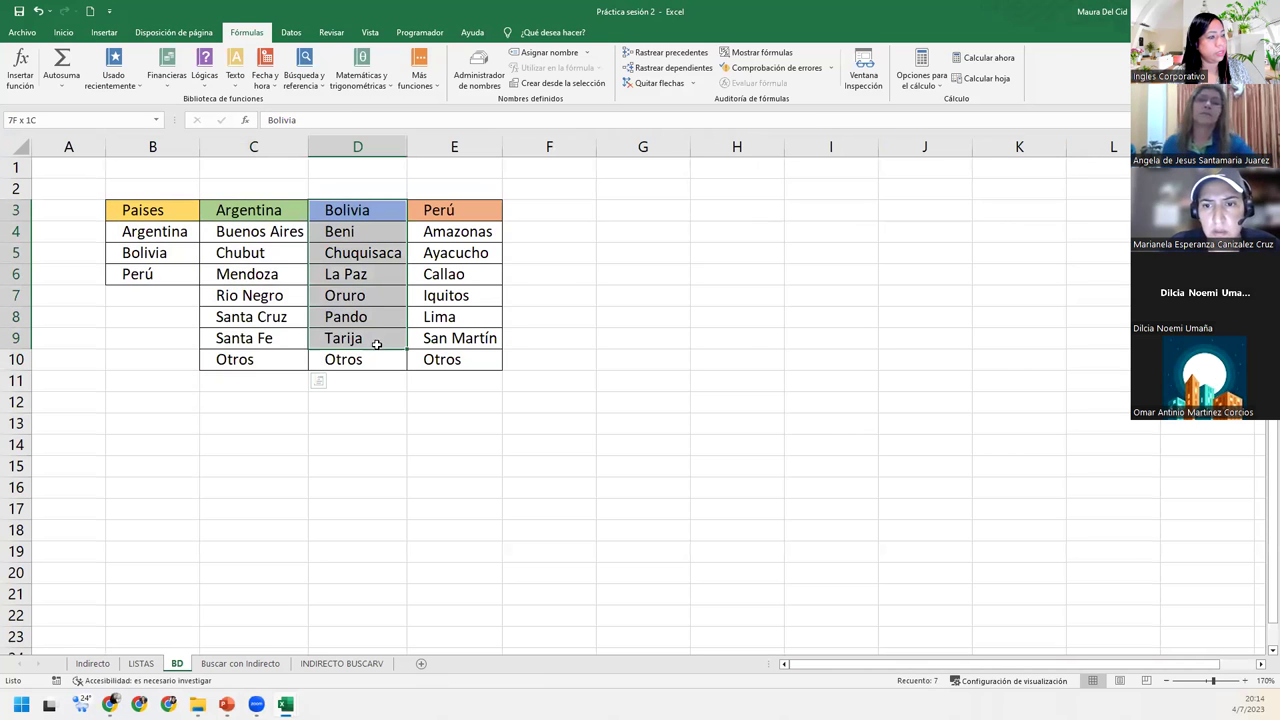
left_click_drag(455, 210, 443, 358)
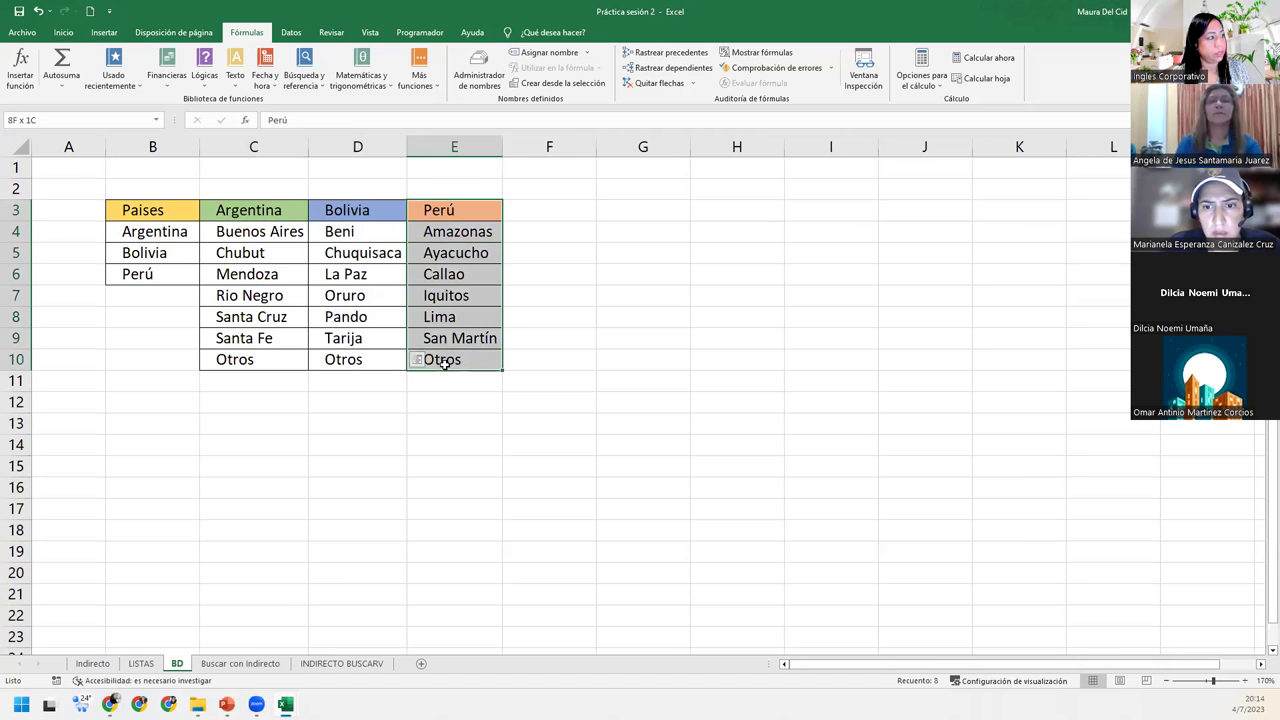
left_click_drag(352, 207, 350, 357)
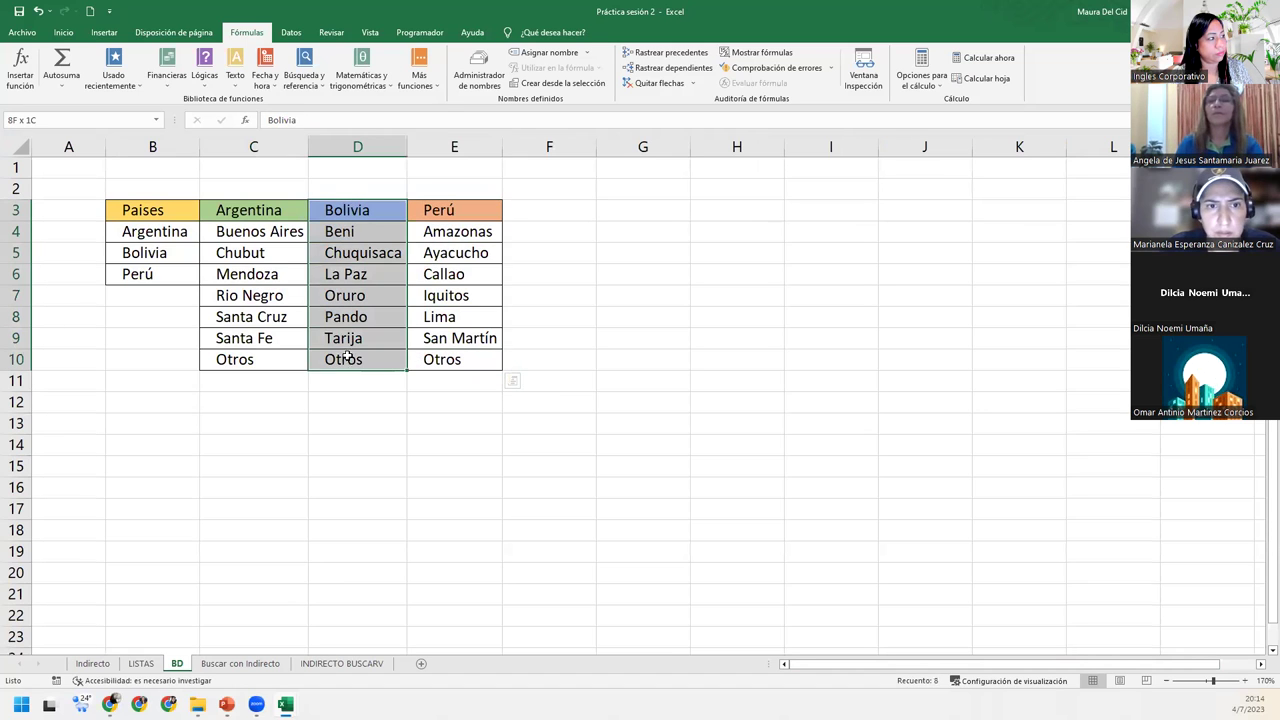
left_click_drag(250, 212, 248, 361)
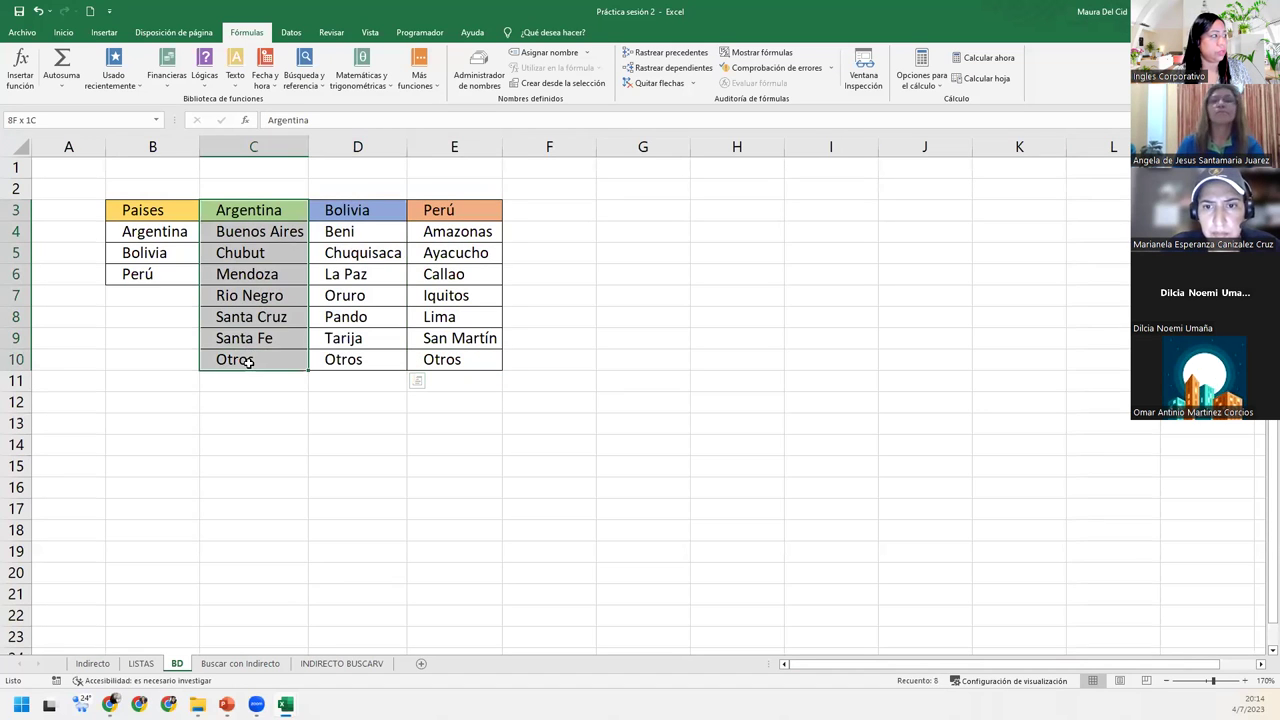
left_click(248, 361)
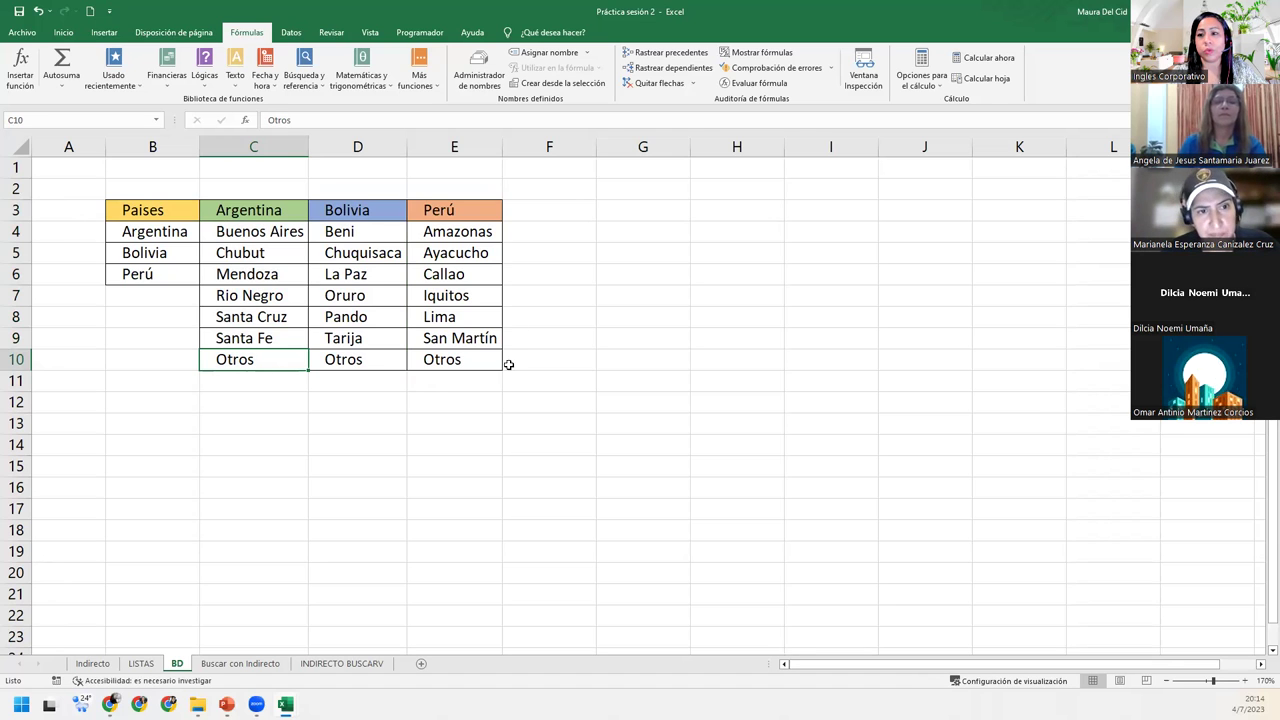
left_click(130, 666)
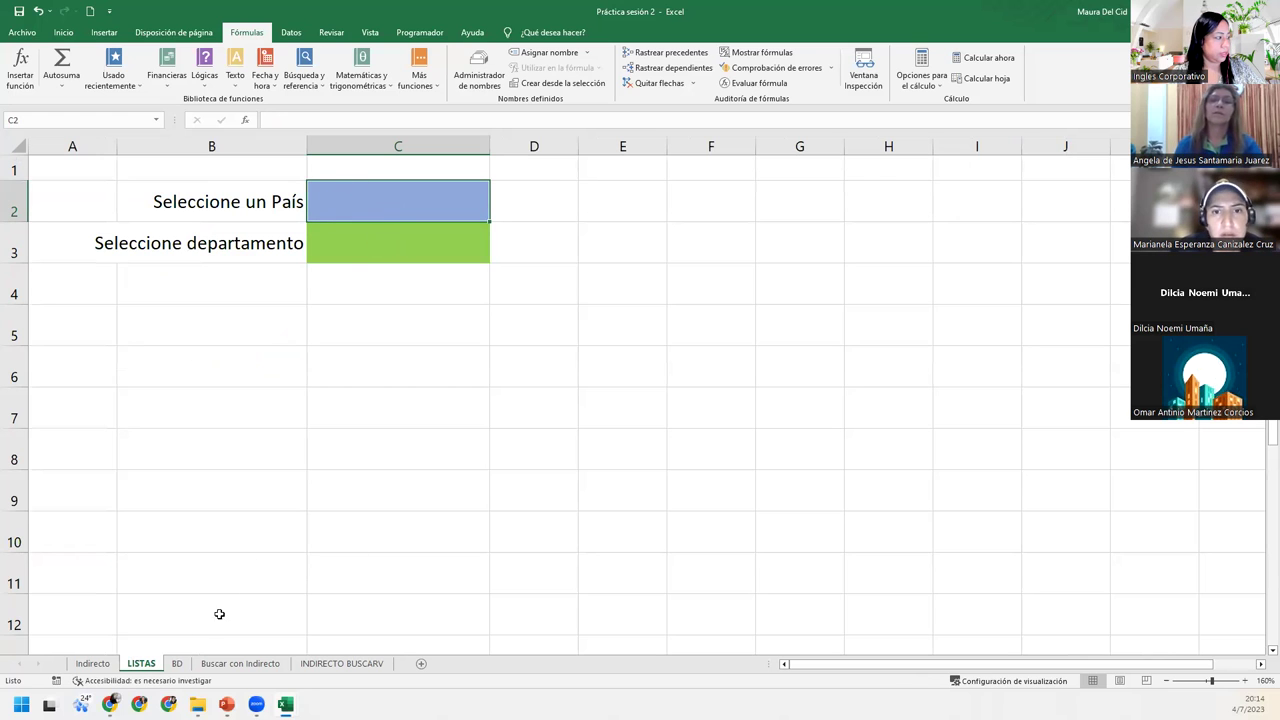
left_click(182, 664)
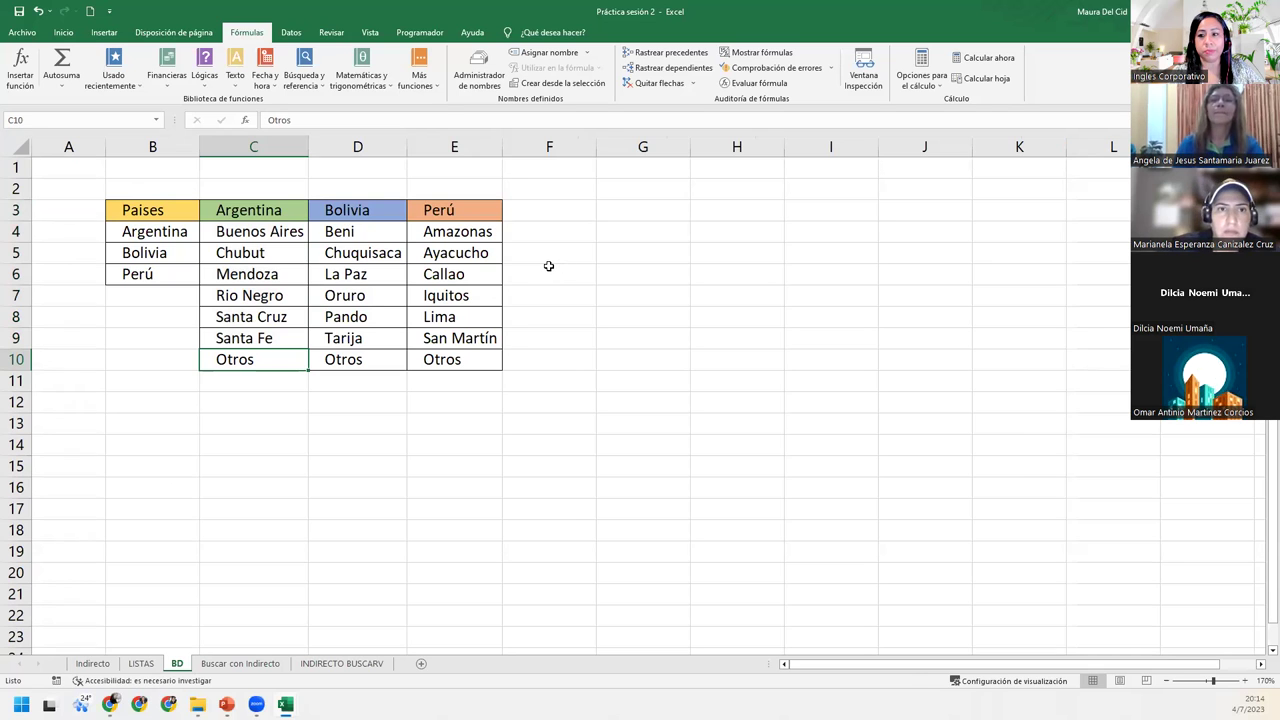
mouse_move(180, 212)
left_mouse_down()
mouse_move(462, 380)
mouse_move(460, 362)
left_mouse_up()
left_click(462, 276)
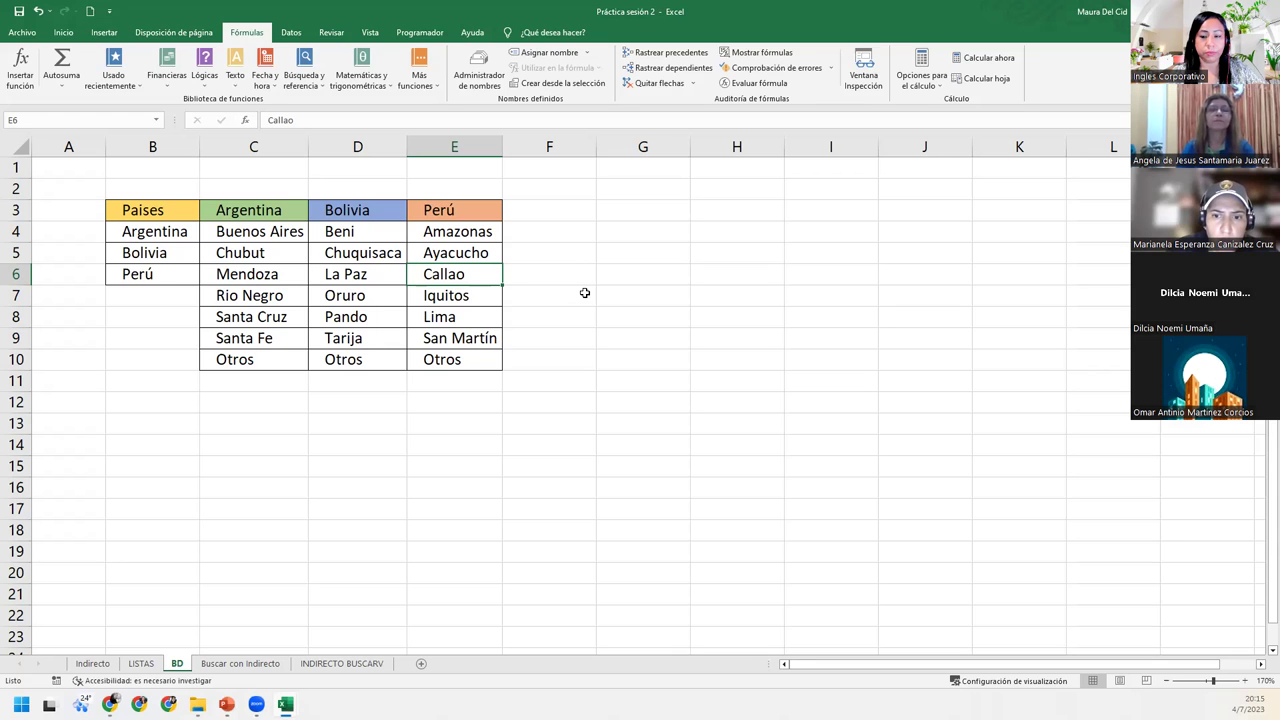
left_click_drag(242, 218, 250, 361)
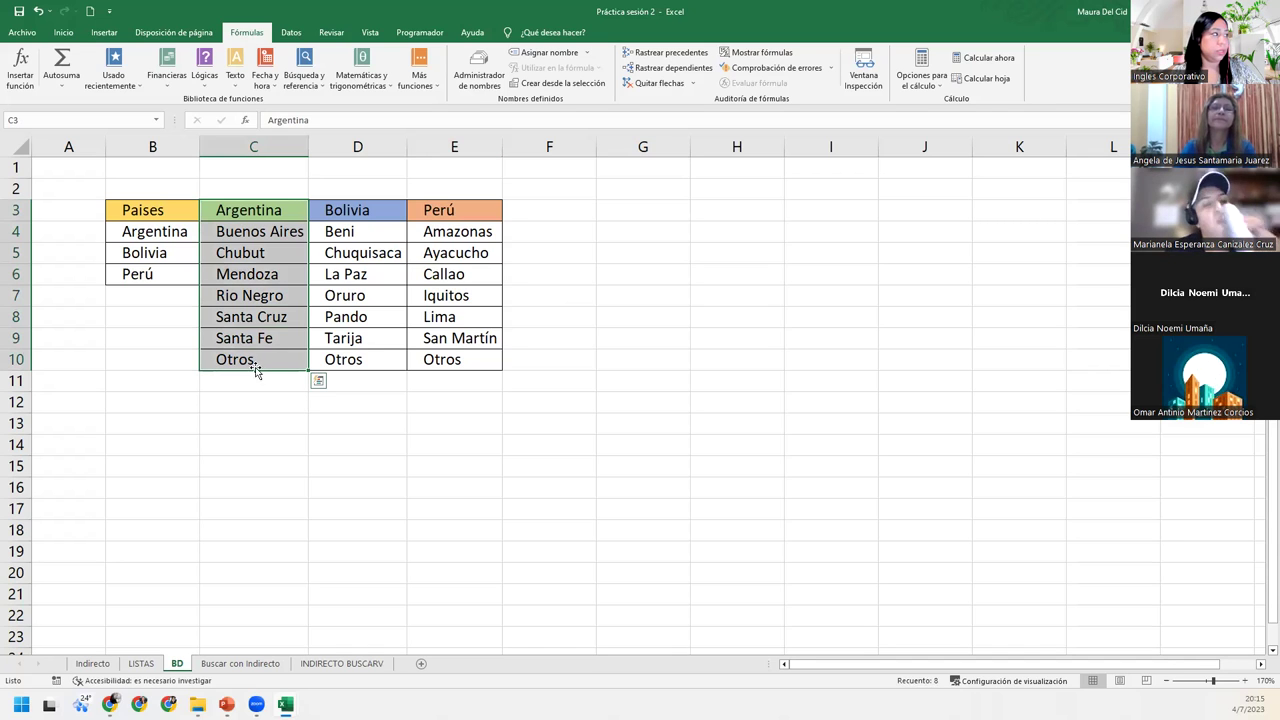
left_click(172, 217)
left_click_drag(164, 230, 167, 277)
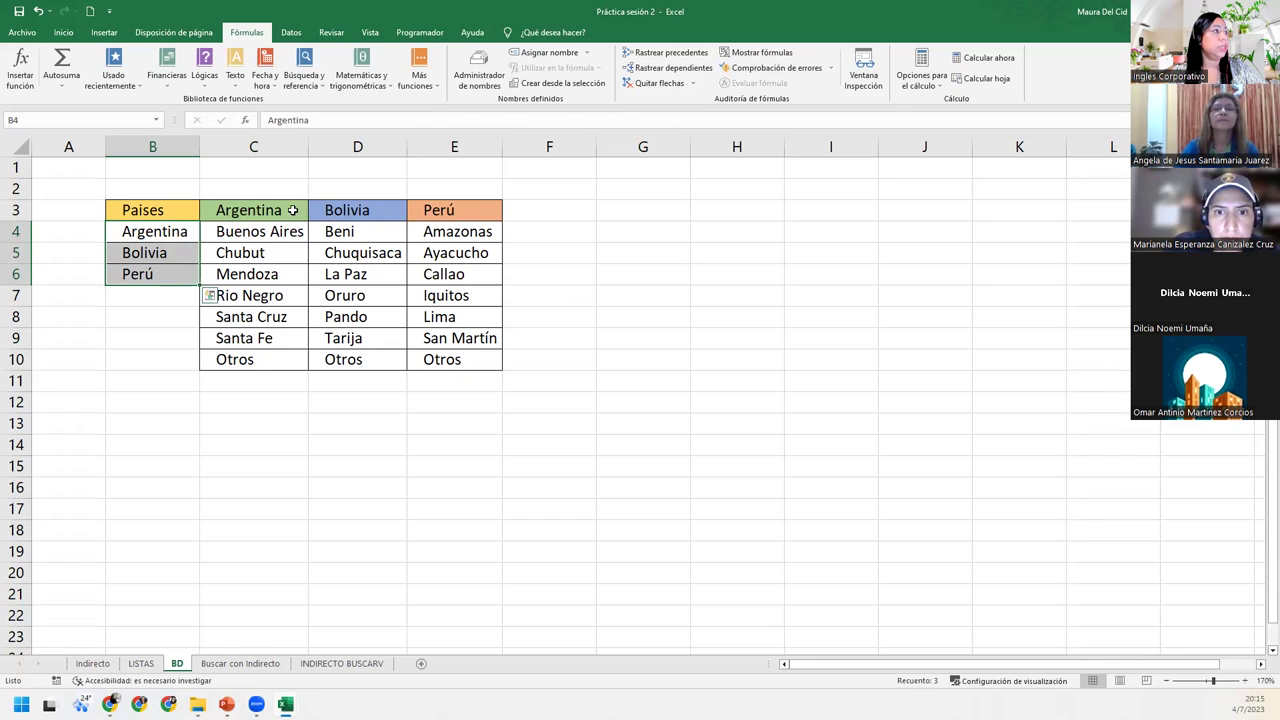
- Name the country cells B4:B6 'Paises' using the Name Box
left_click(84, 117)
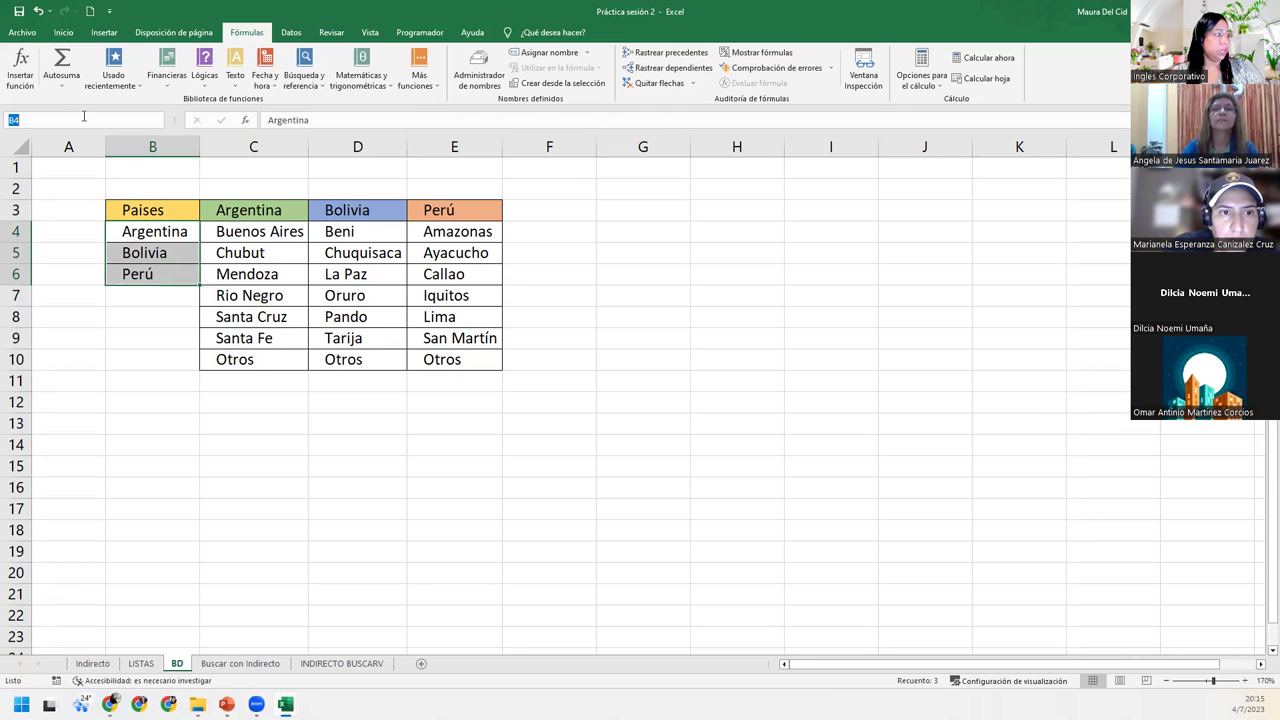
type("pAI")
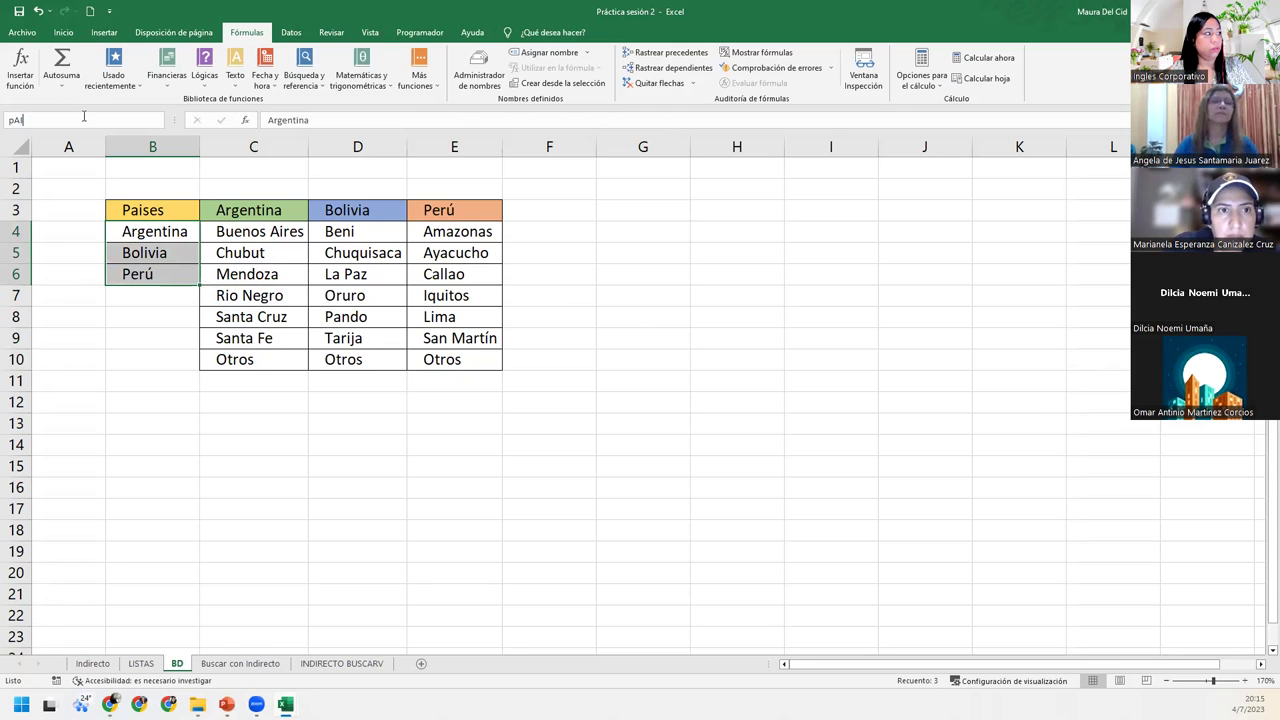
key("BackSpace")
key("BackSpace")
key("BackSpace")
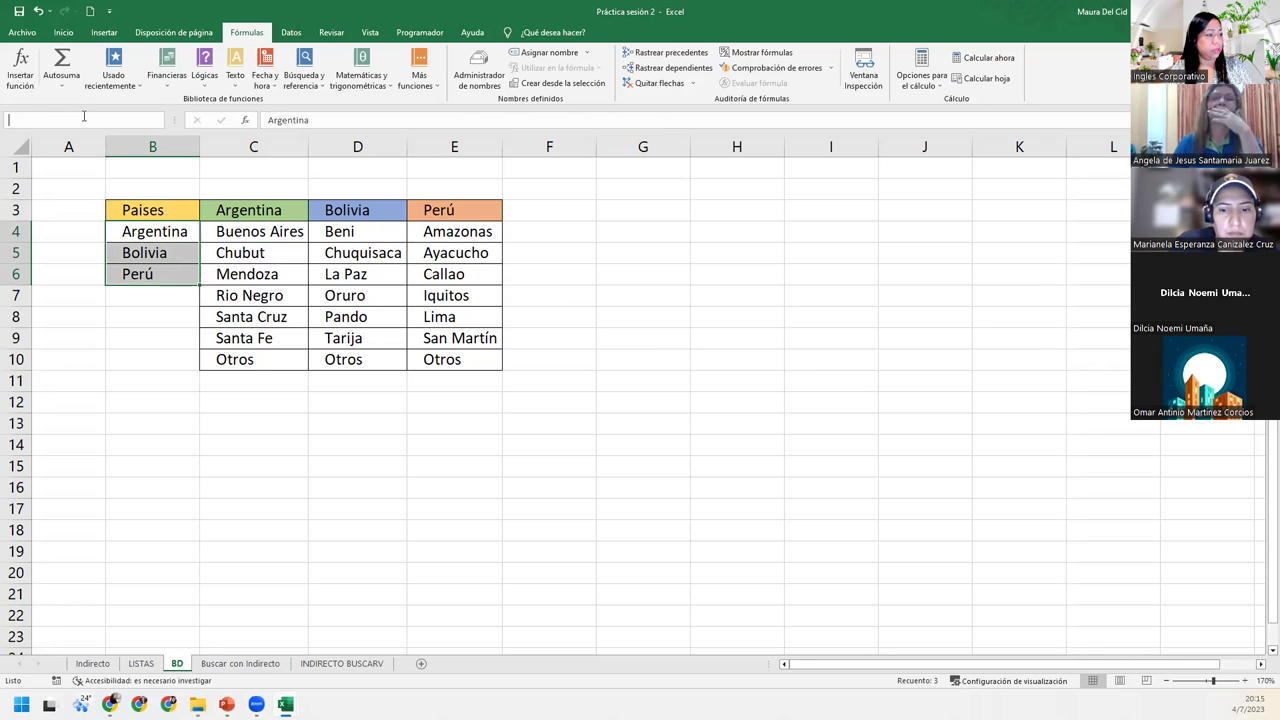
type("Paises")
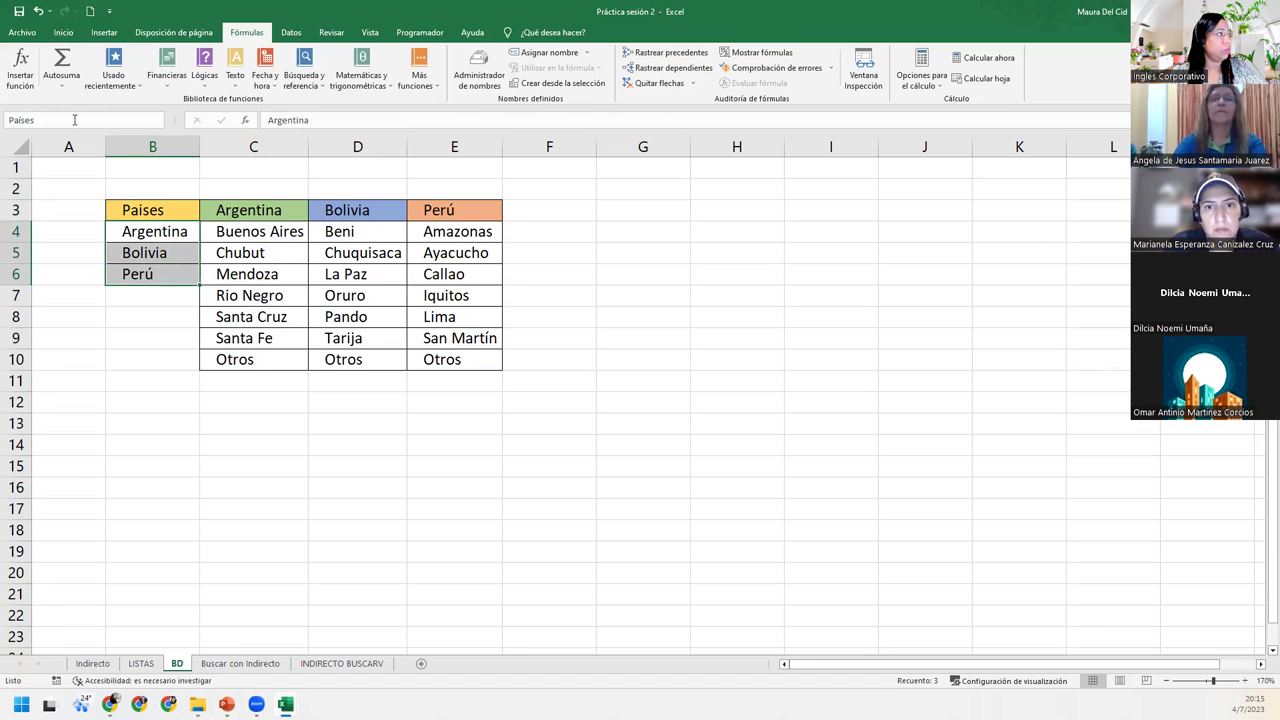
key("Return")
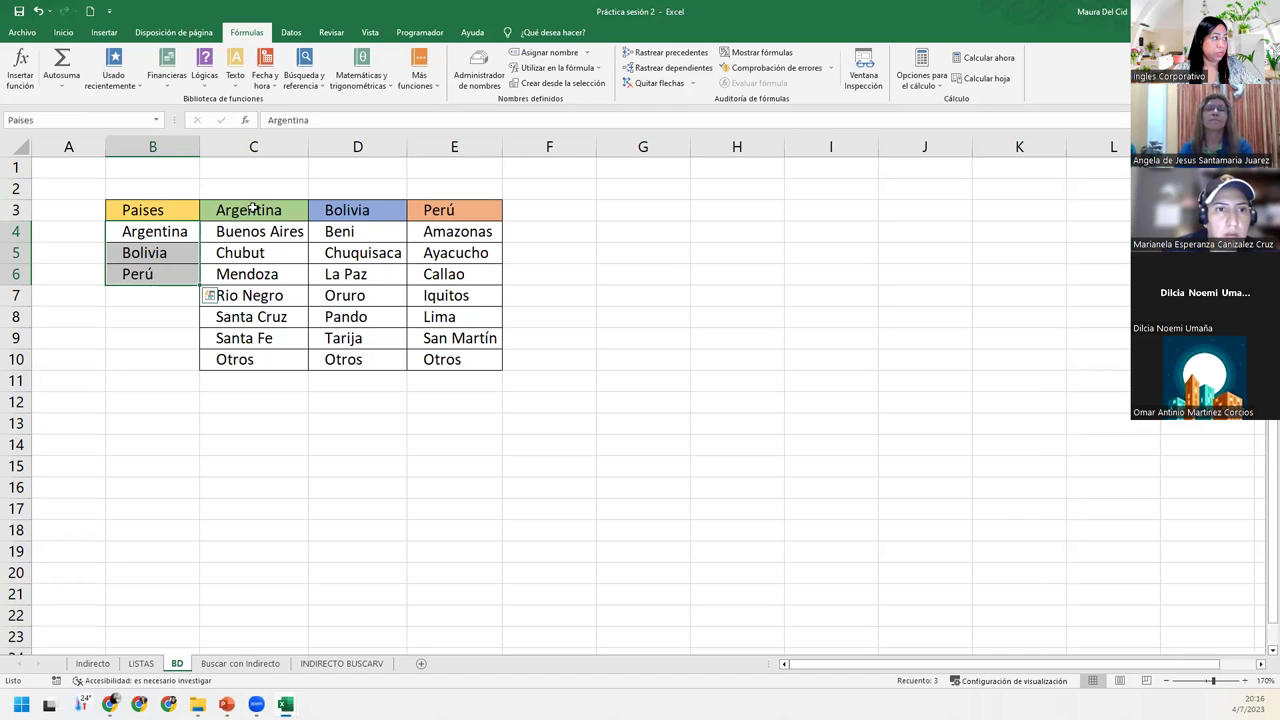
- Create the names Argentina, Bolivia and Perú from the top row of C3:E10
left_click_drag(253, 231, 442, 358)
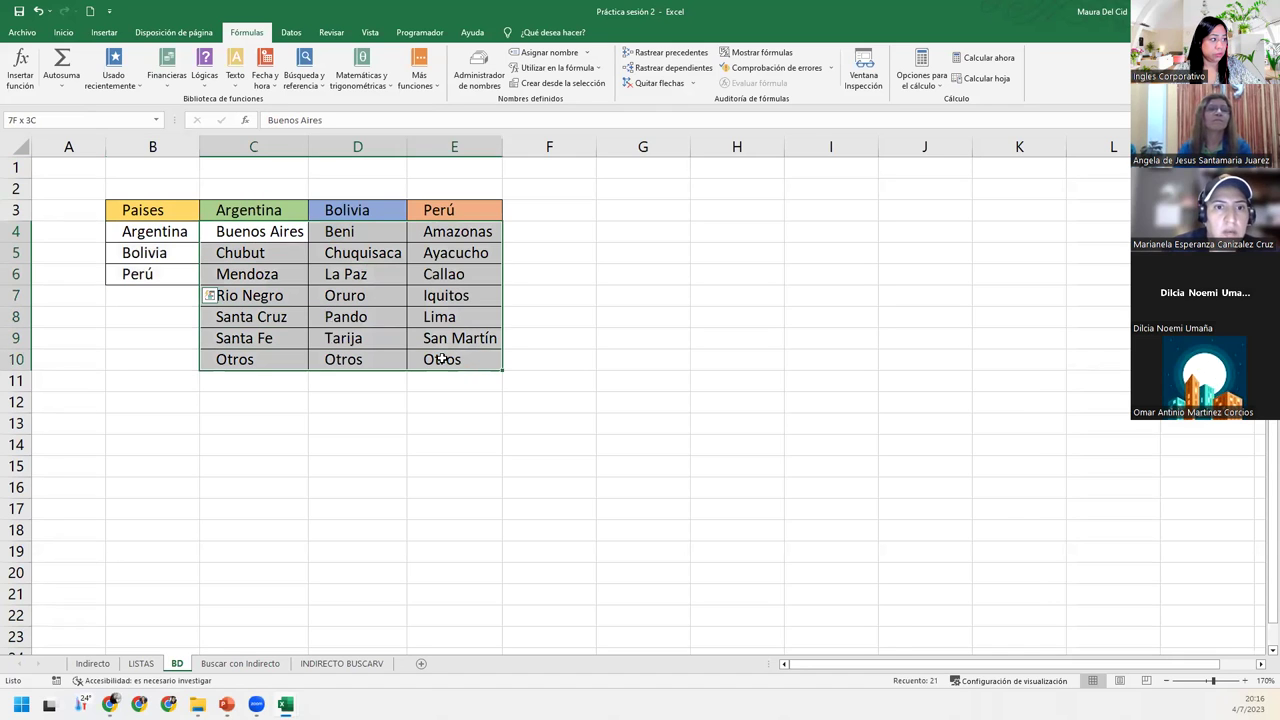
left_click_drag(262, 201, 471, 355)
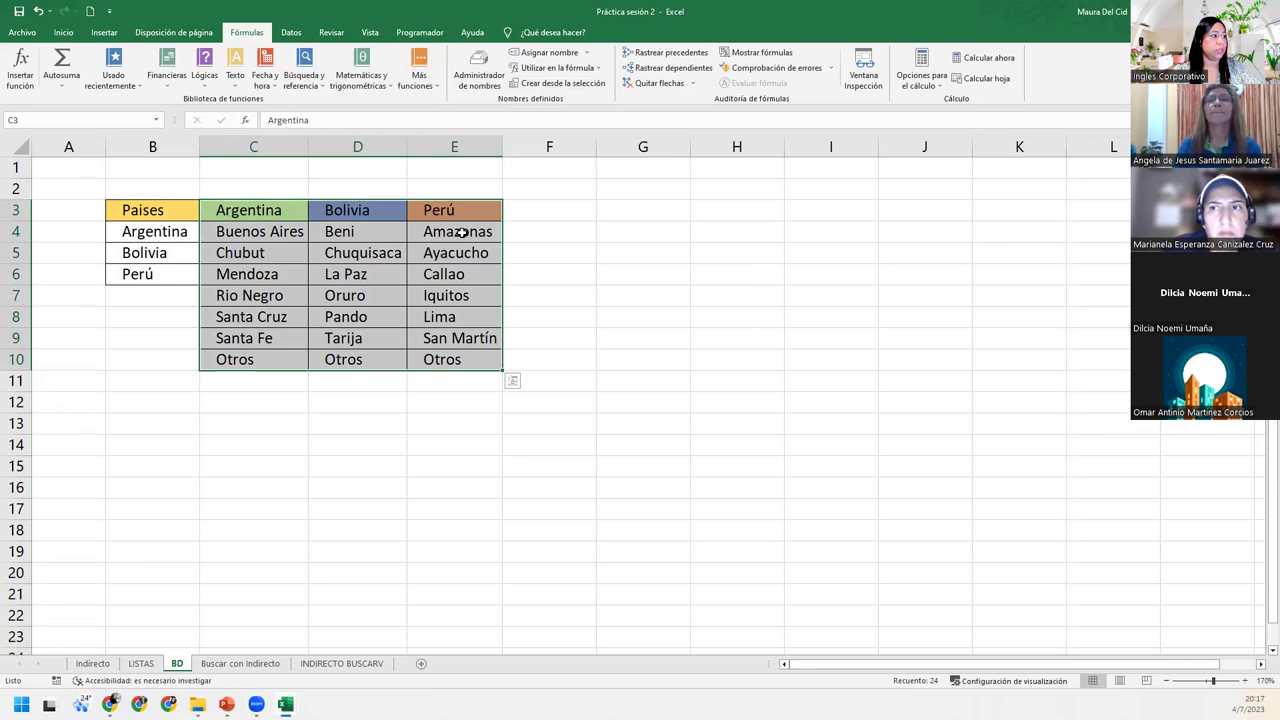
left_click(560, 83)
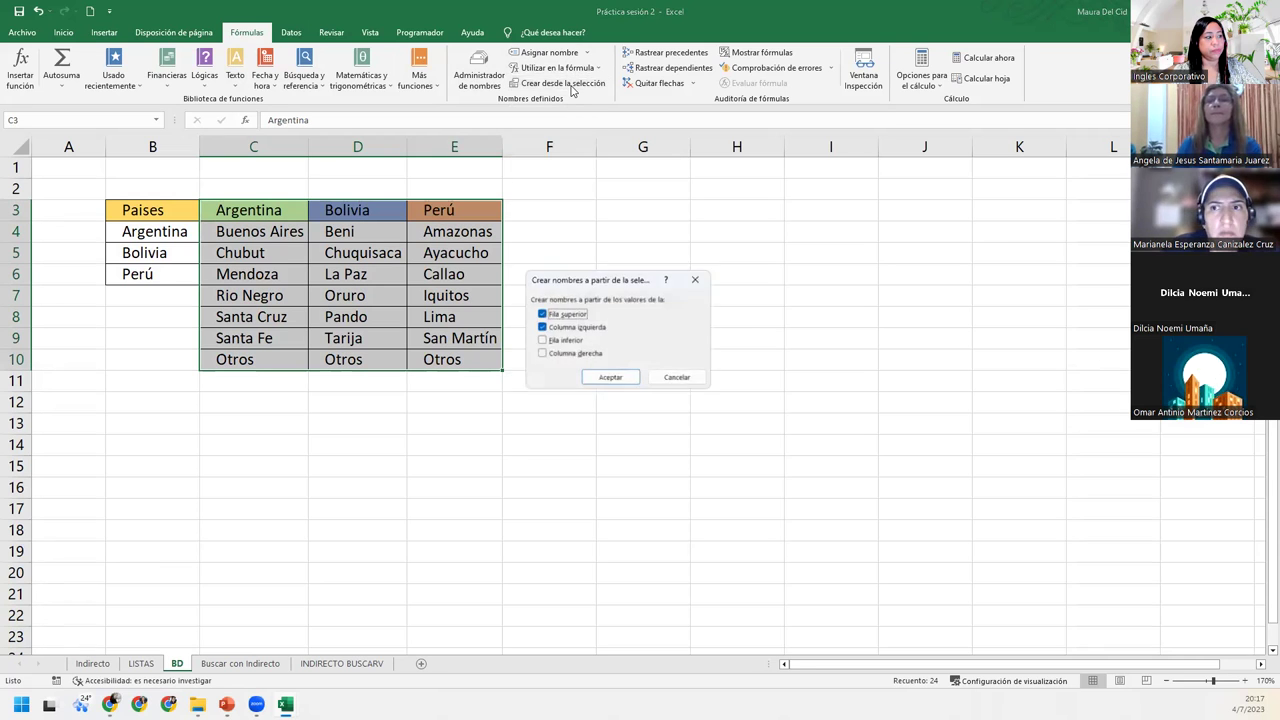
left_click(545, 328)
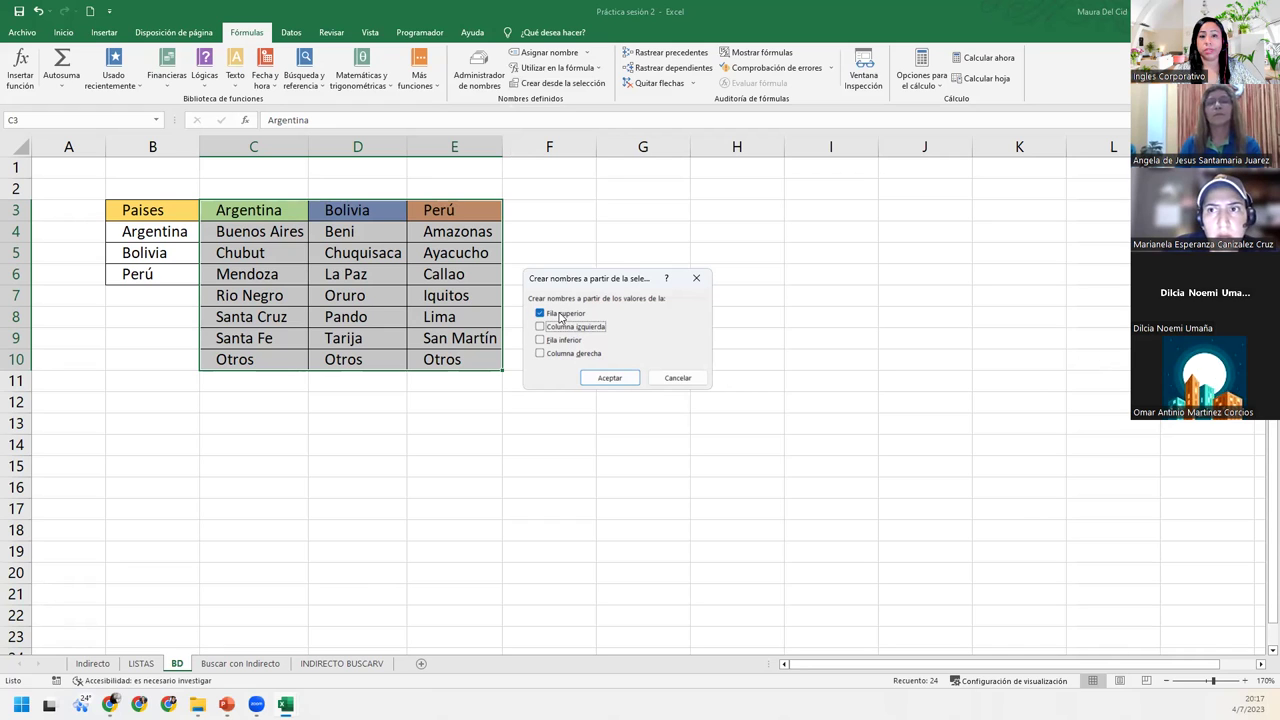
left_click(622, 378)
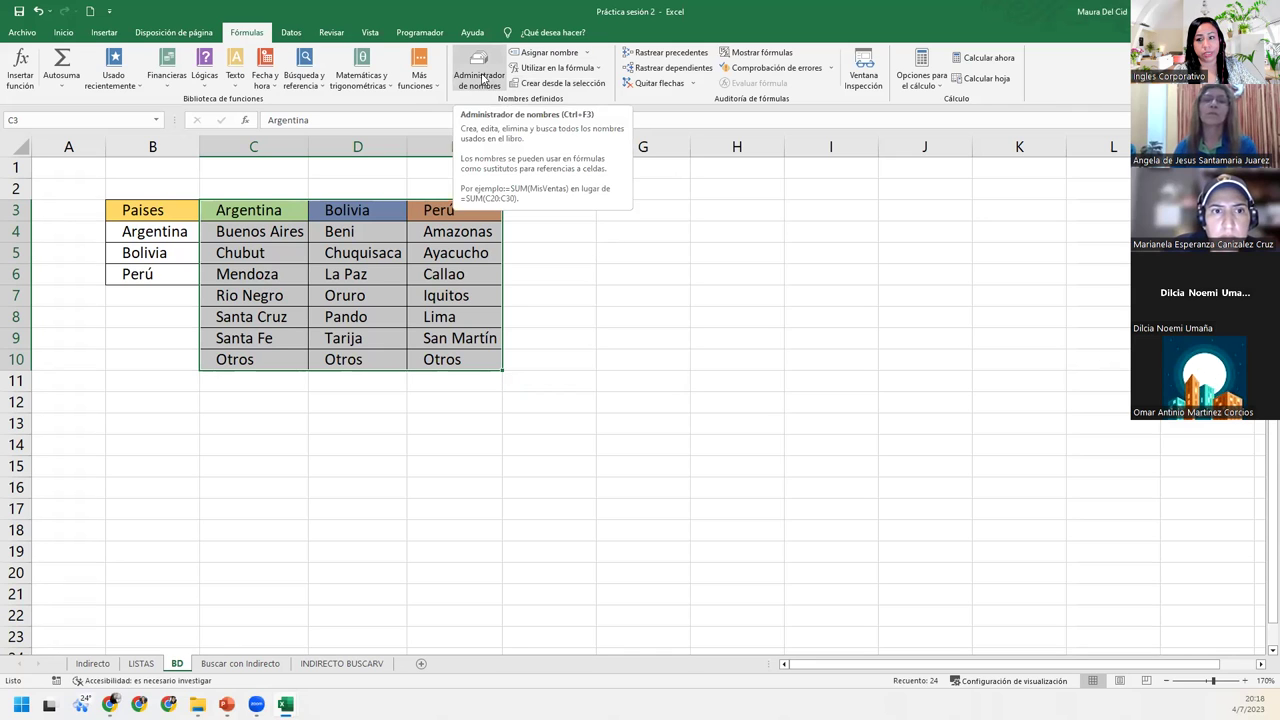
left_click(483, 78)
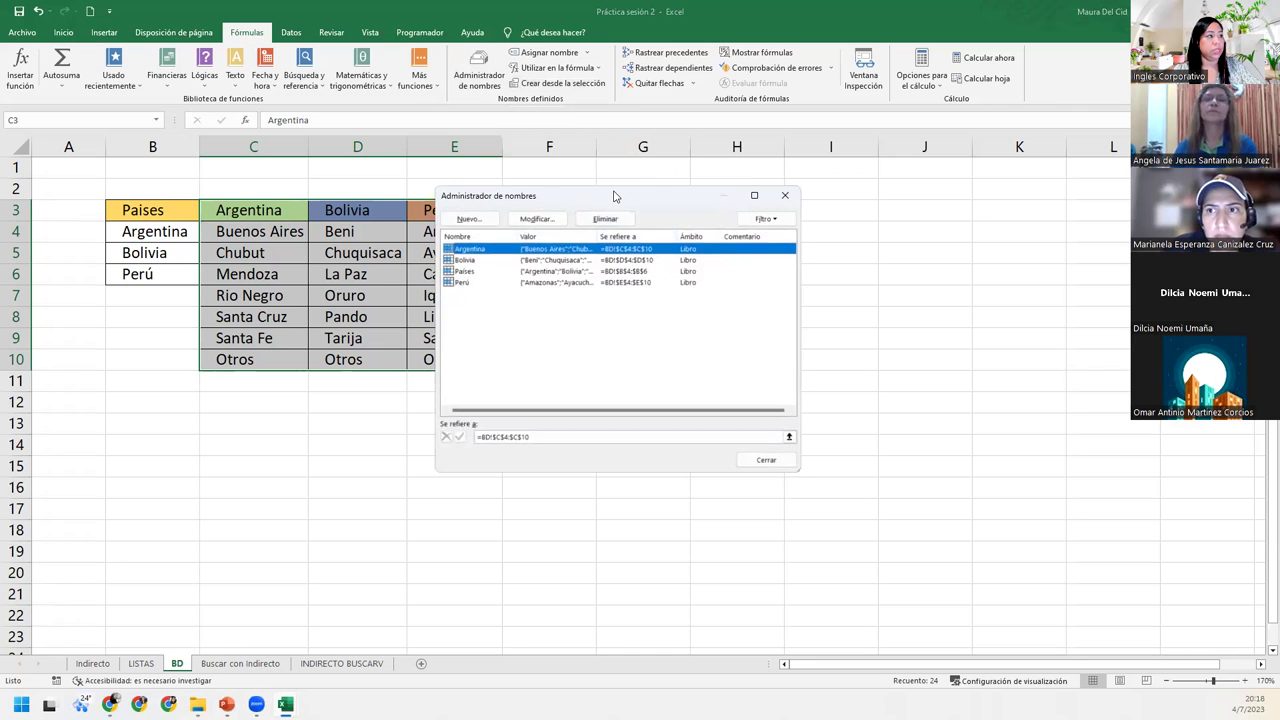
left_click_drag(617, 197, 801, 254)
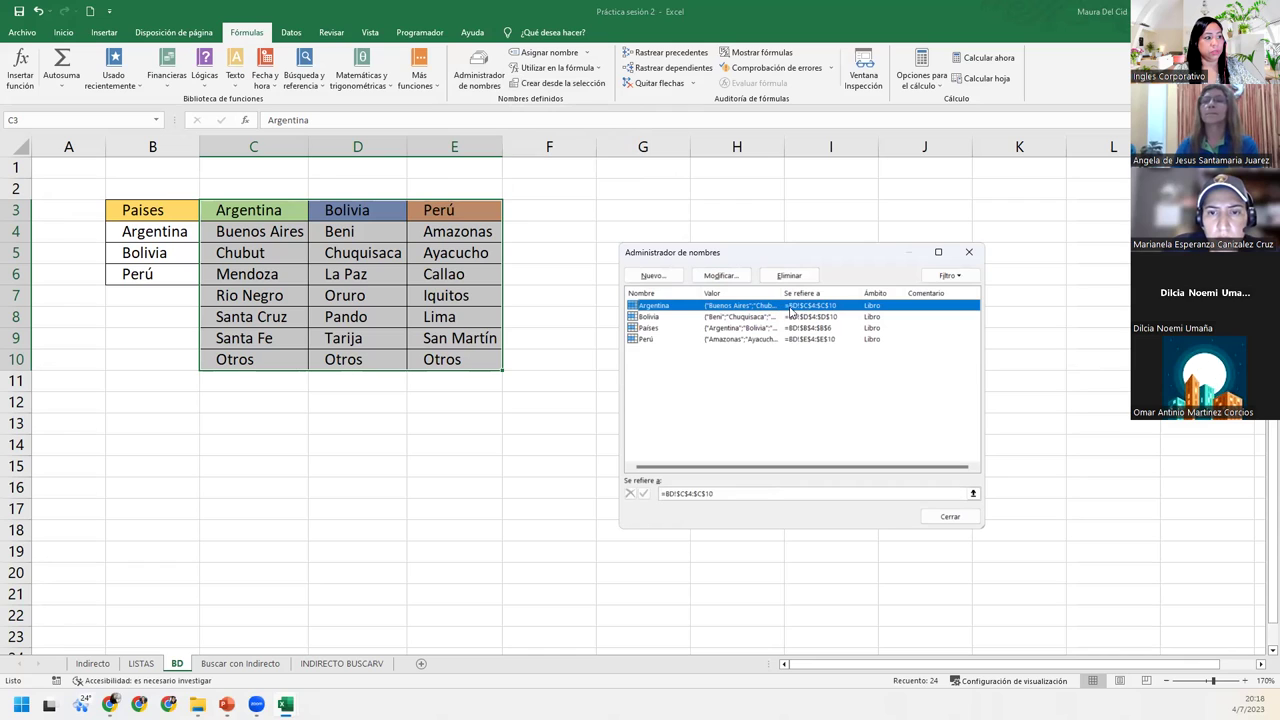
left_click(650, 317)
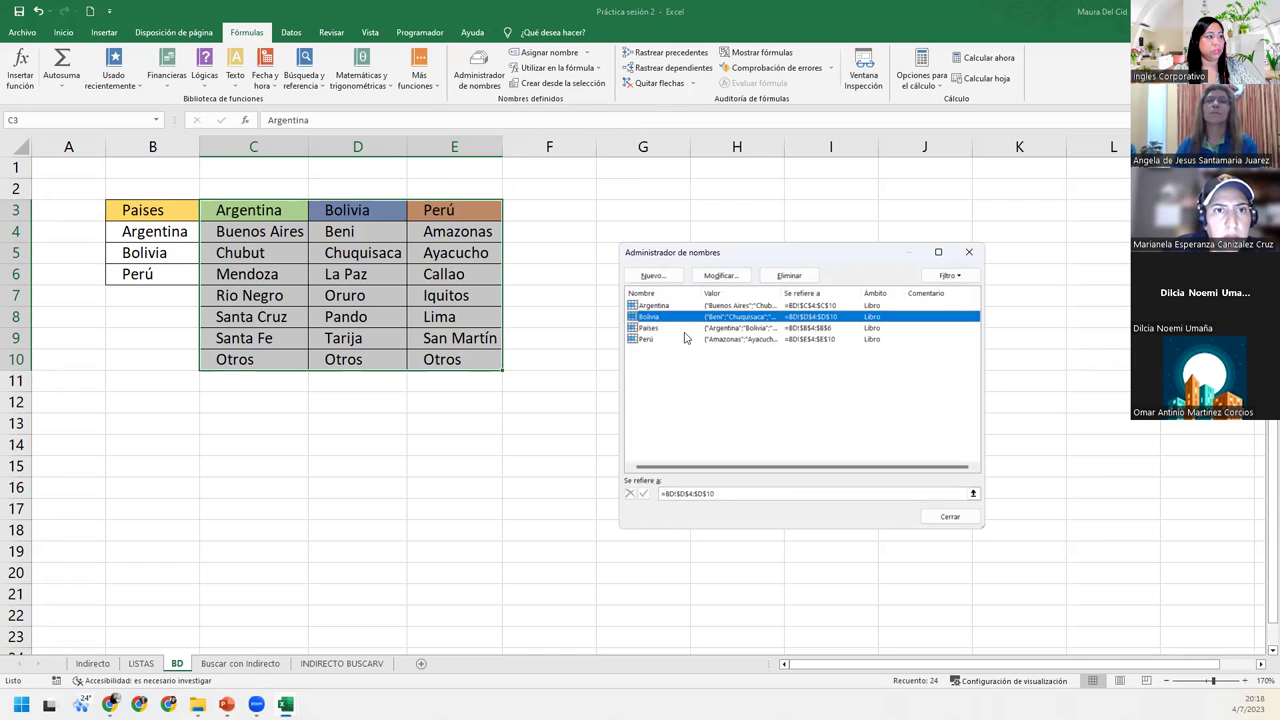
left_click(646, 330)
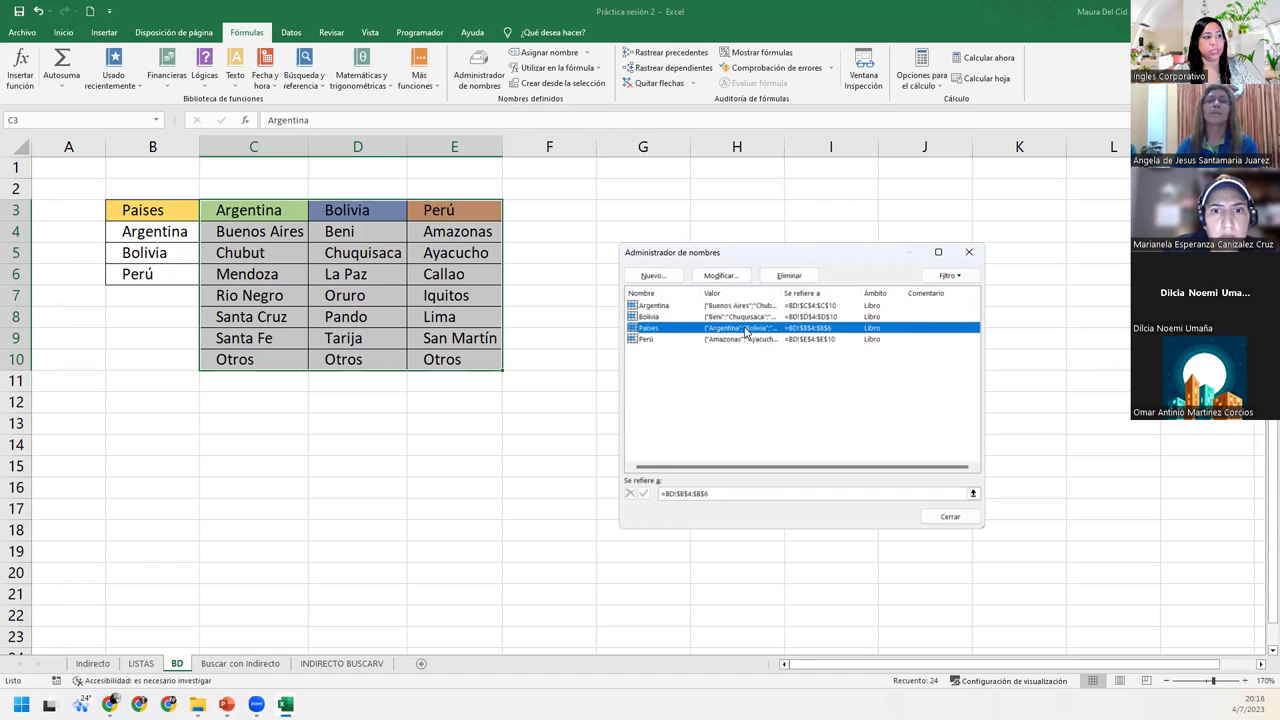
left_click(647, 342)
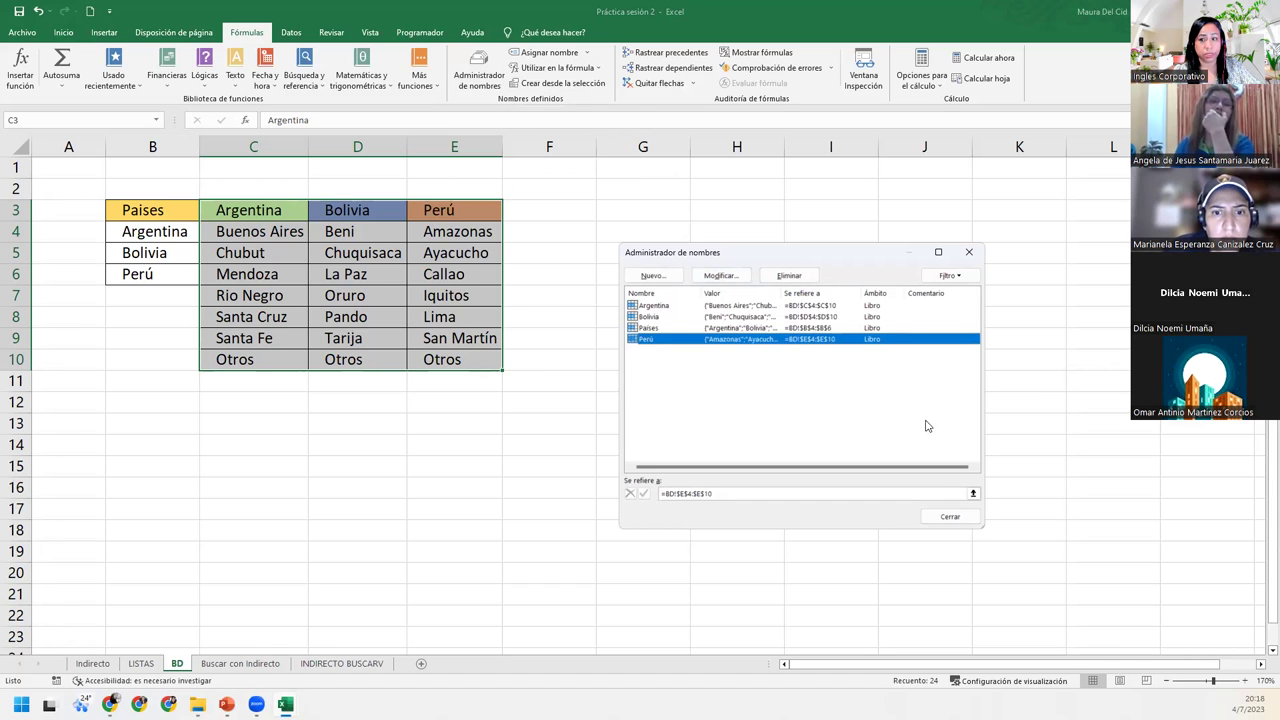
left_click(972, 254)
left_click(448, 277)
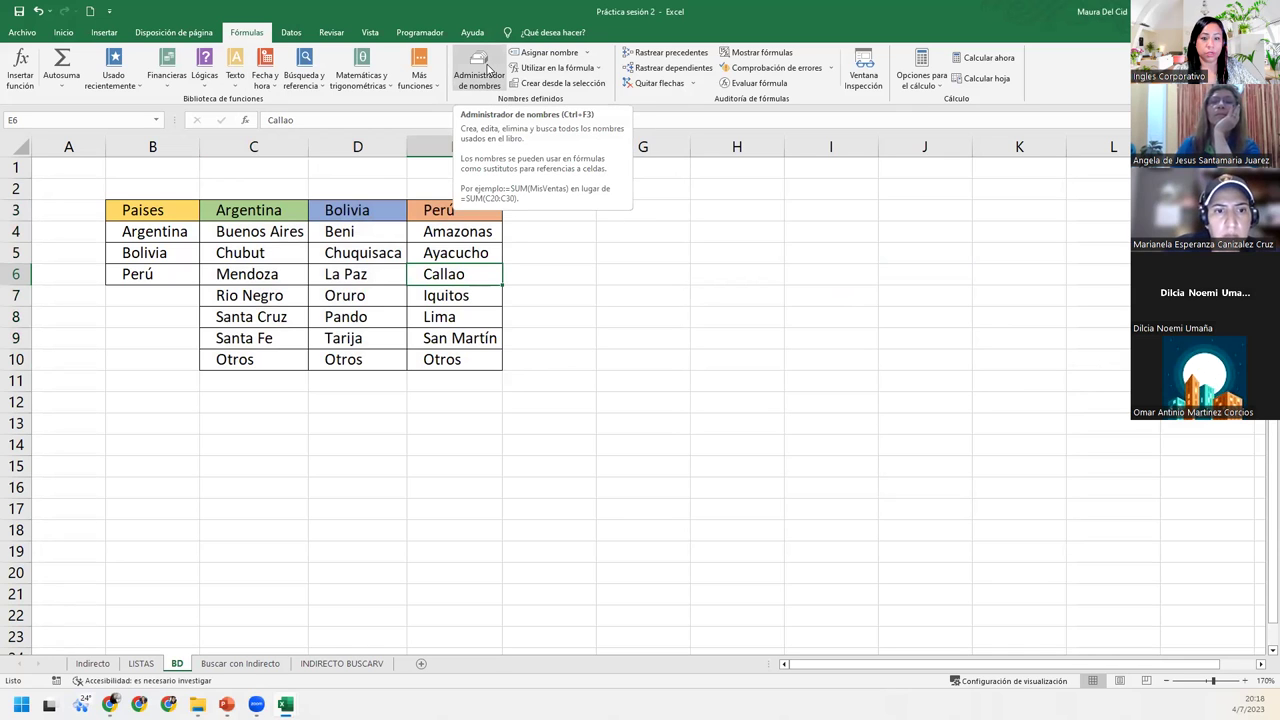
left_click(480, 70)
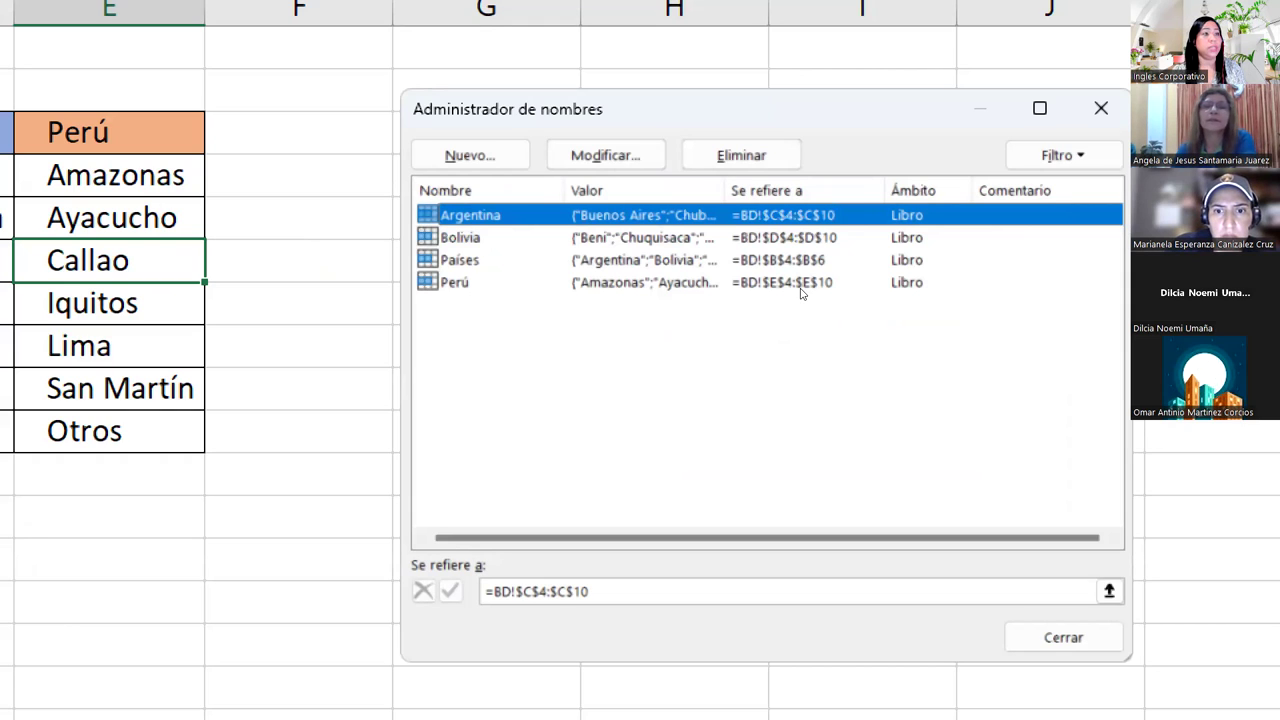
left_click(1101, 108)
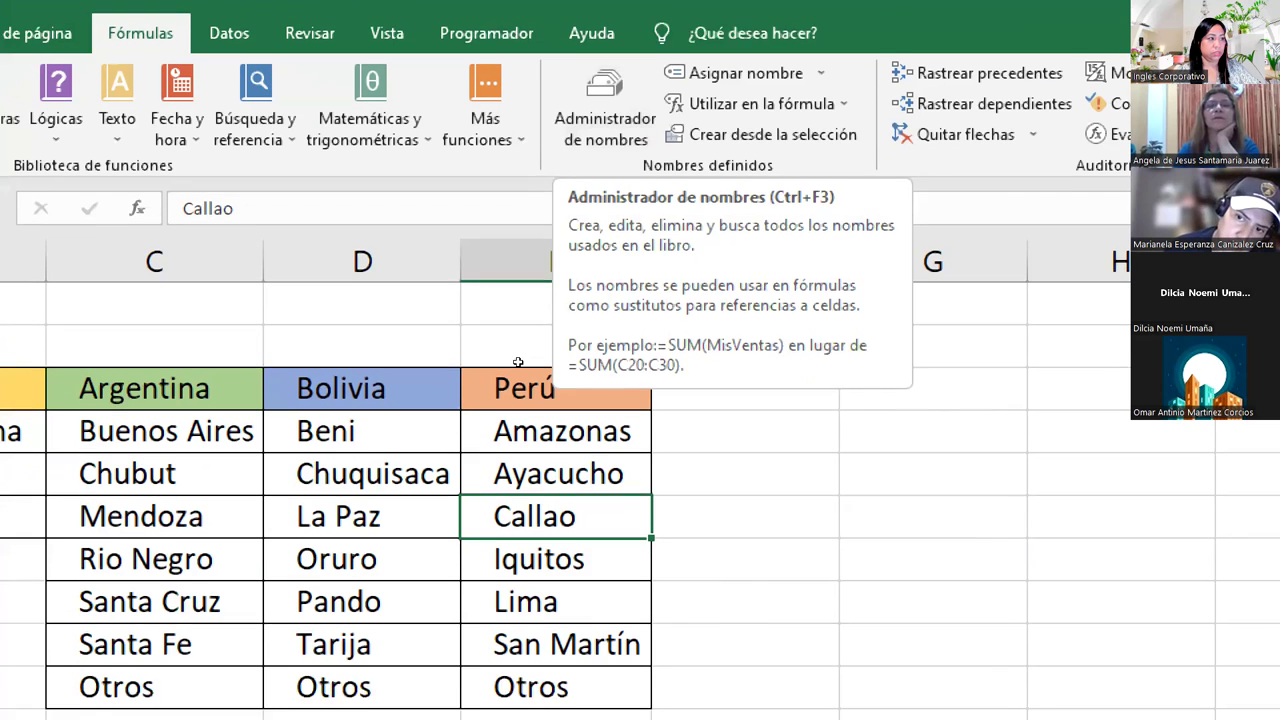
- Review the Argentina, Bolivia, Paises and Perú names in the Name Manager, then close it
key("Up")
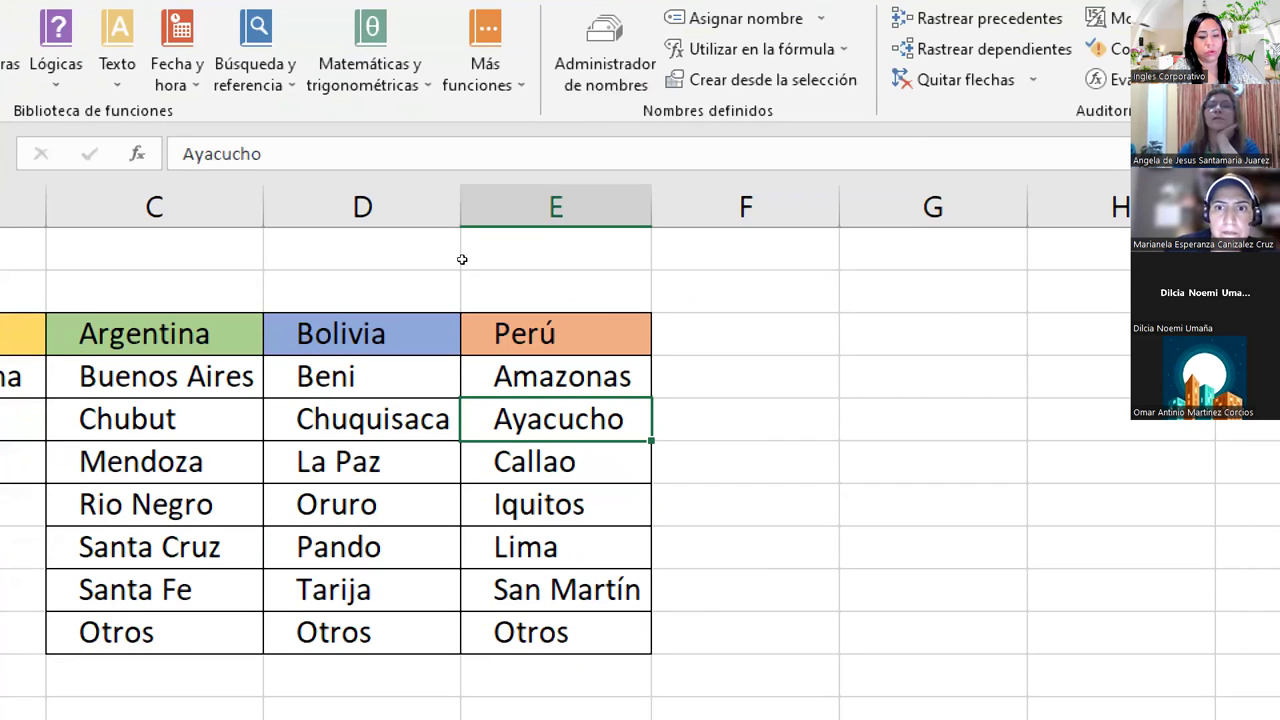
key("ctrl+F3")
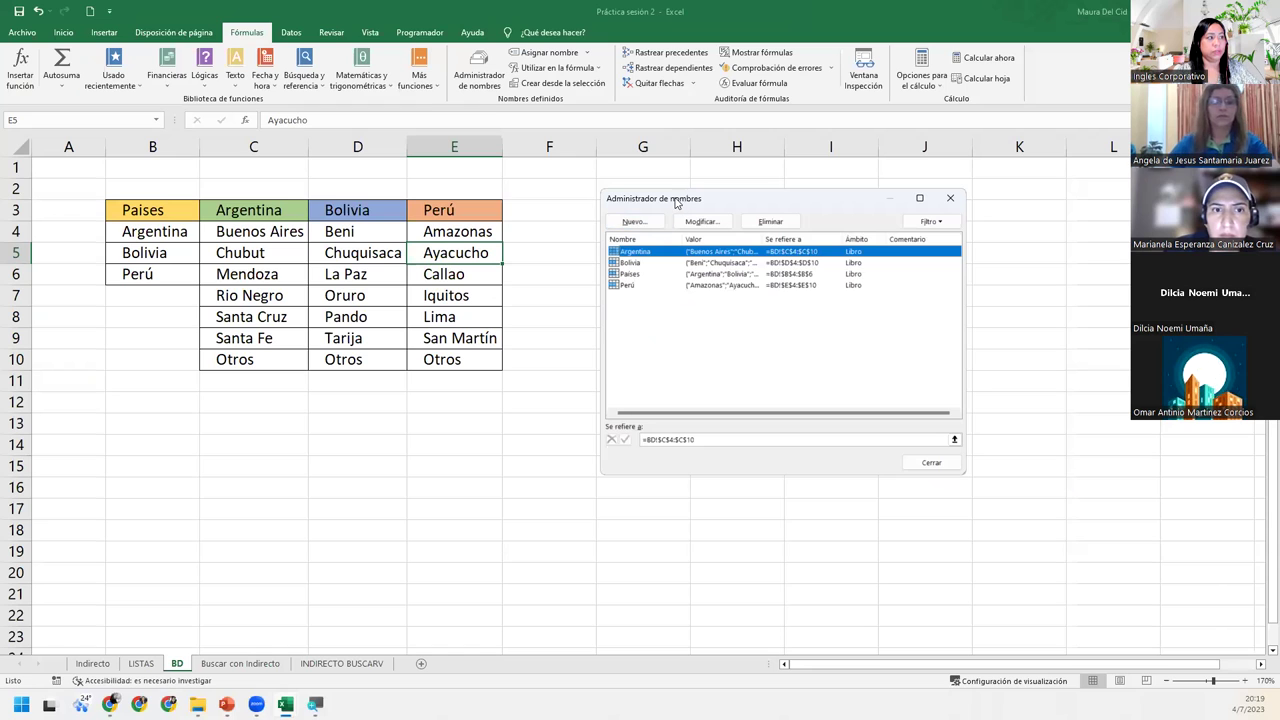
left_click_drag(682, 201, 609, 201)
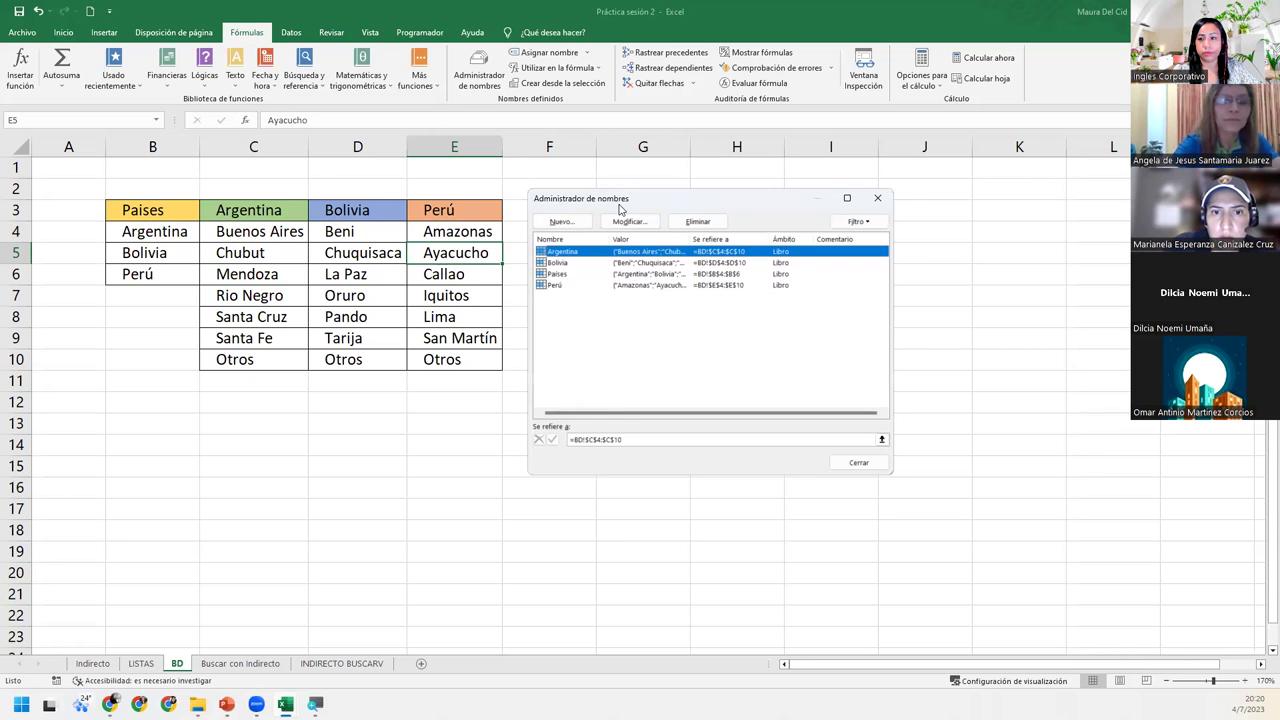
left_click_drag(619, 205, 578, 210)
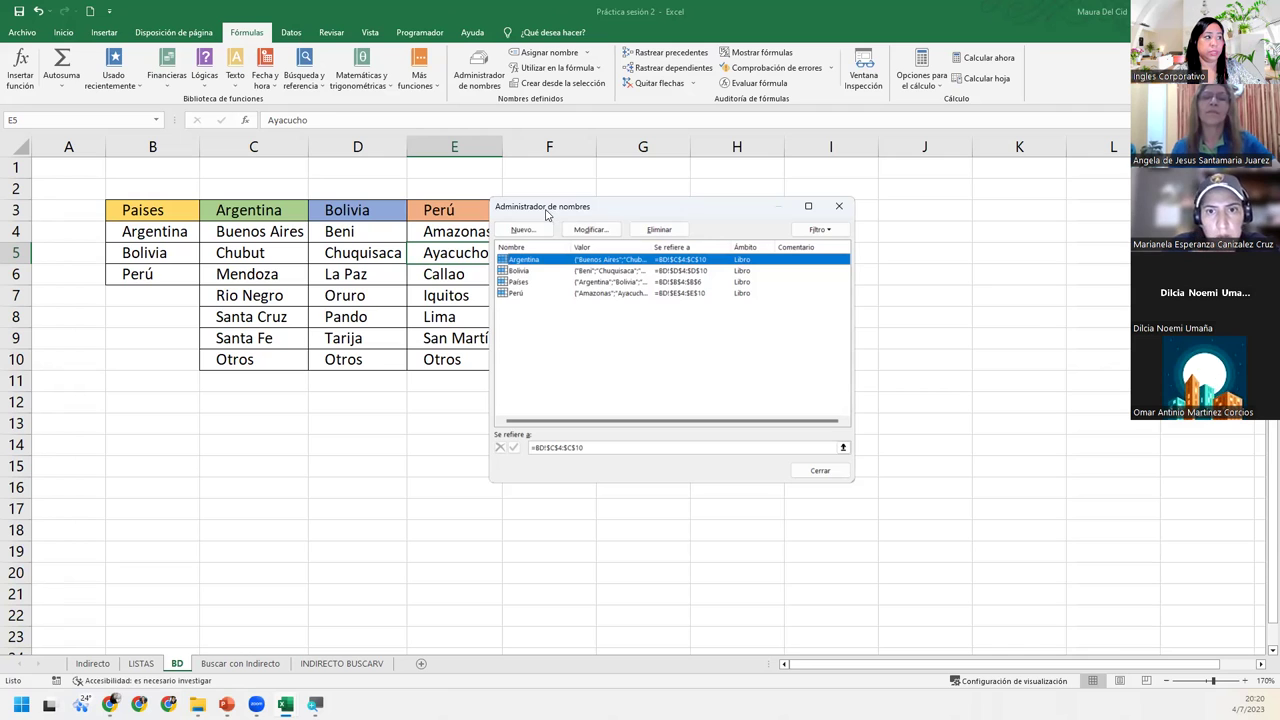
left_click_drag(549, 214, 515, 213)
left_click(804, 207)
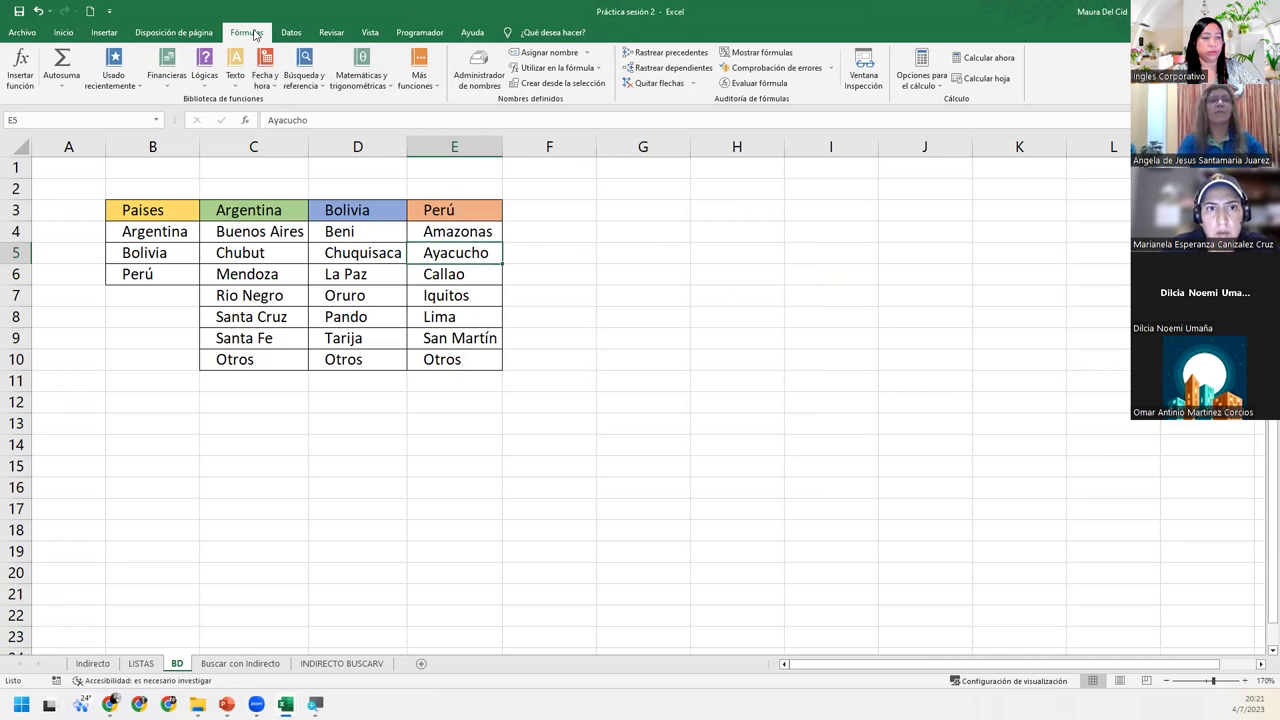
- Check the Argentina named range in Name Manager, then return to the LISTAS sheet
left_click(478, 80)
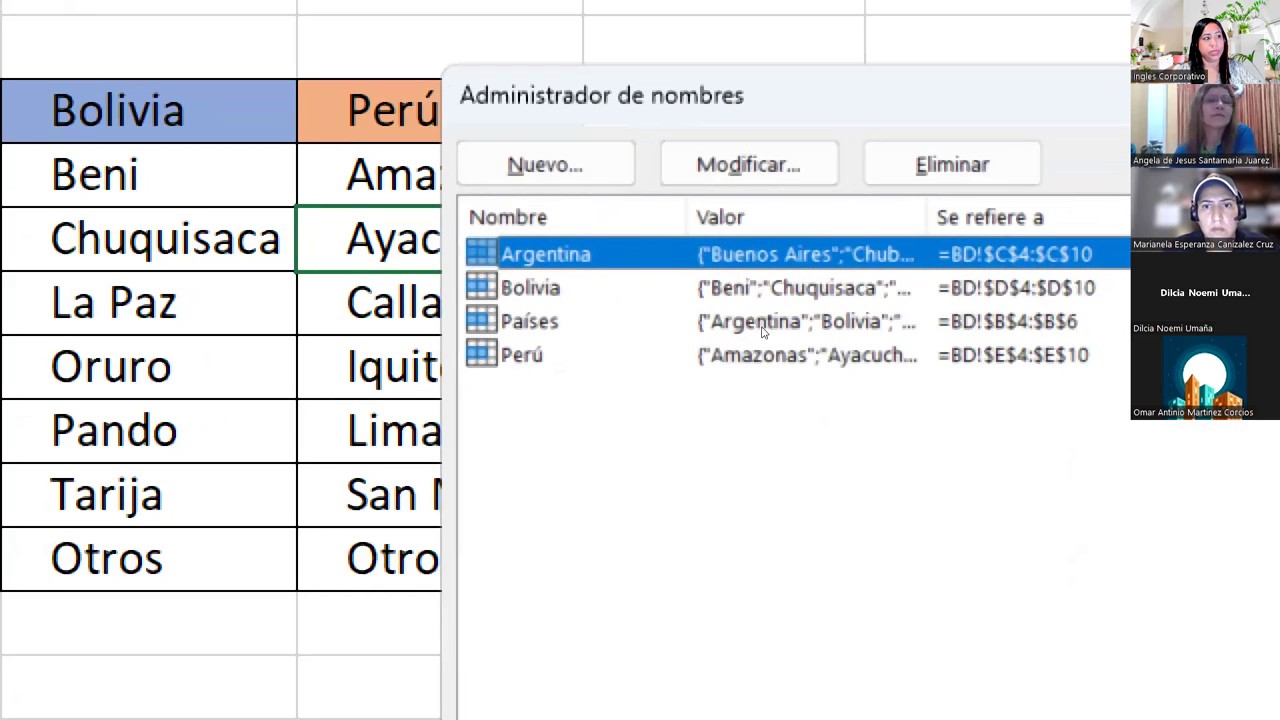
left_click(661, 263)
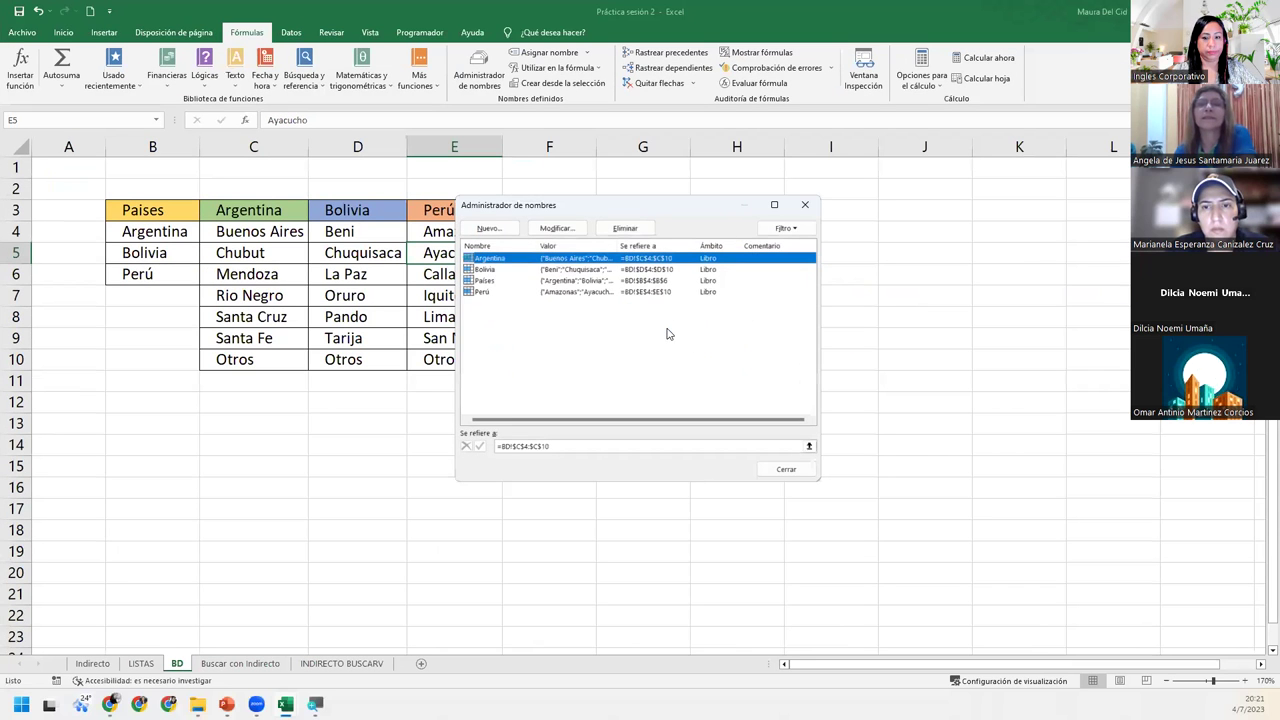
left_click(805, 204)
left_click(141, 663)
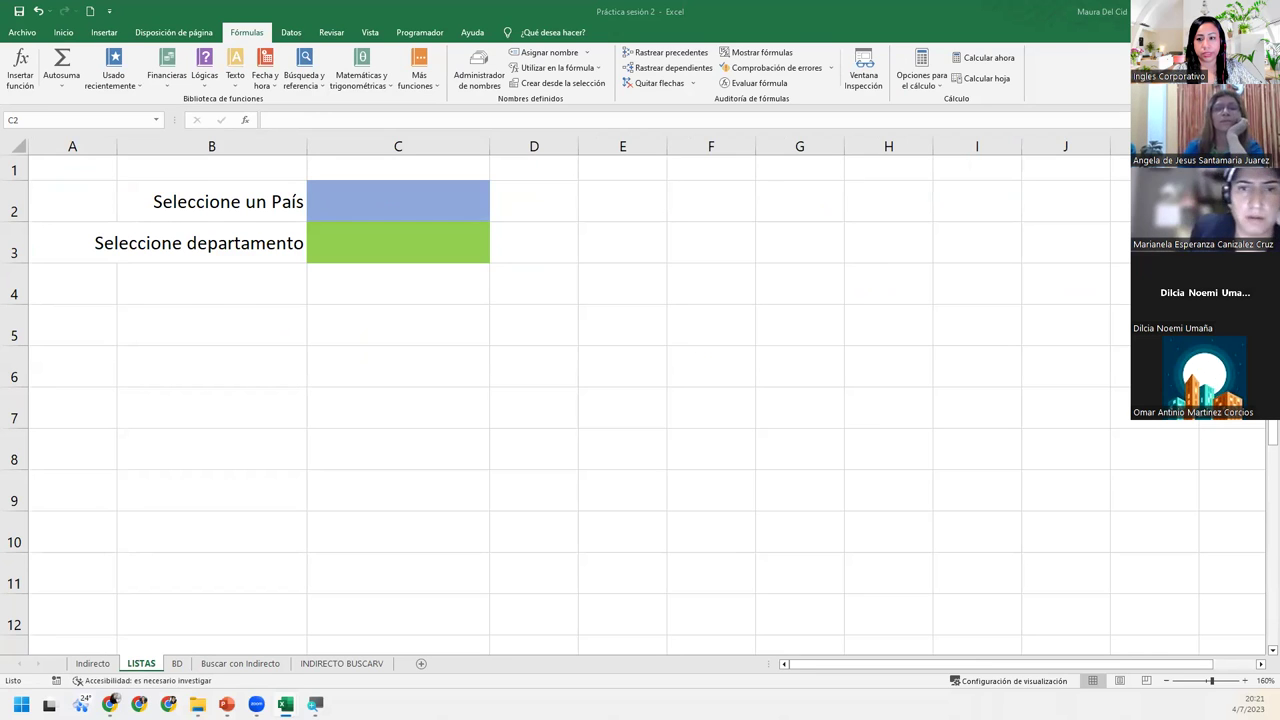
- Select country cell C2 on LISTAS with the Datos ribbon showing
left_click(438, 198)
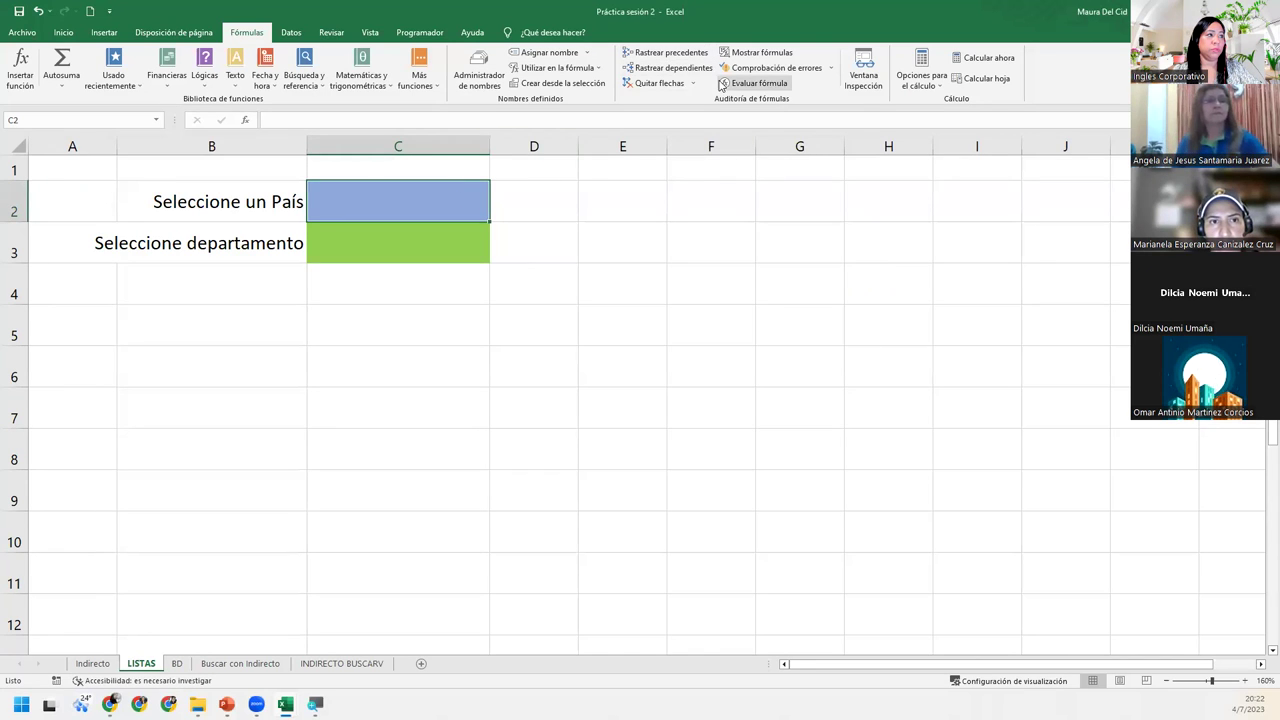
left_click(291, 32)
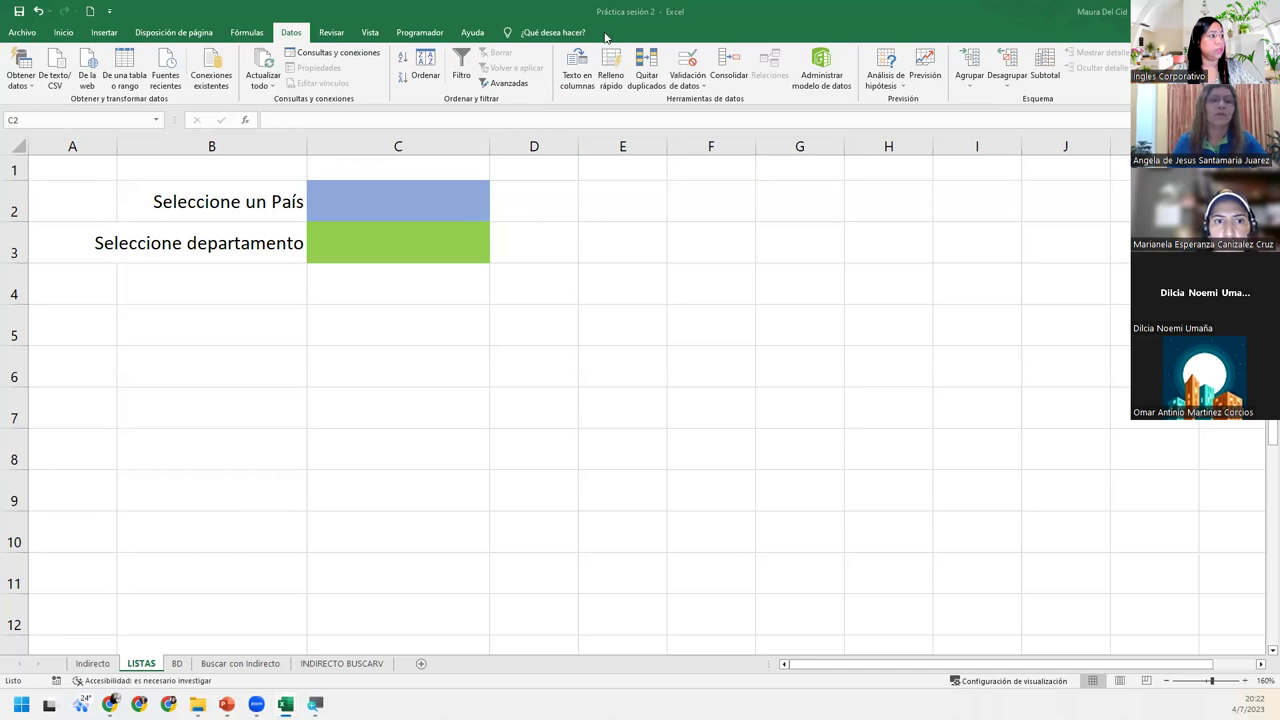
left_click(436, 210)
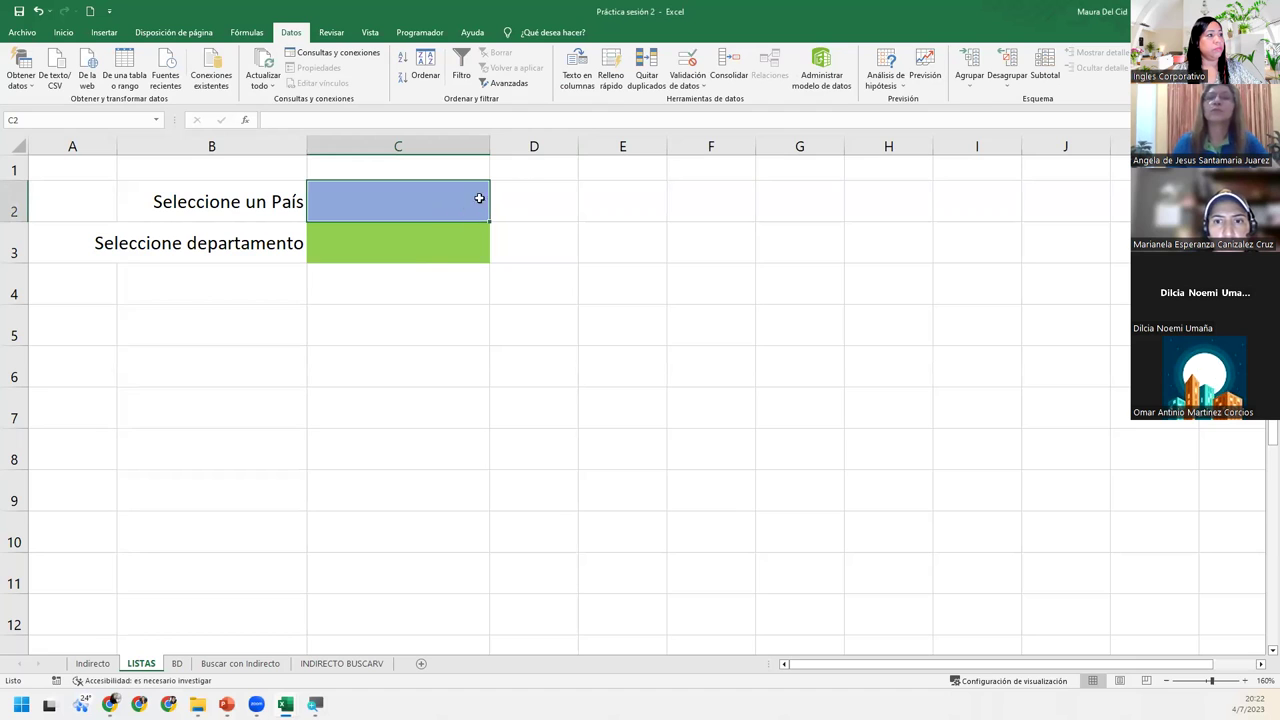
- Give C2 a Lista validation rule with source =Paises
left_click(700, 64)
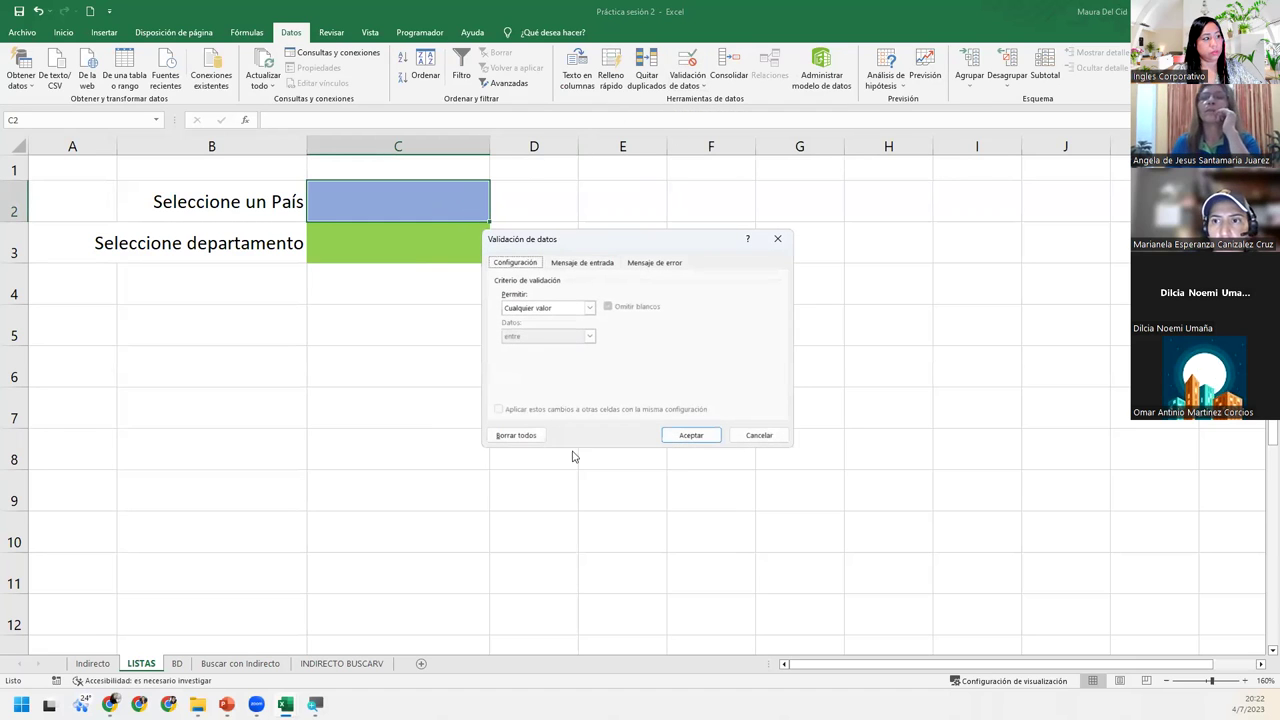
left_click(590, 308)
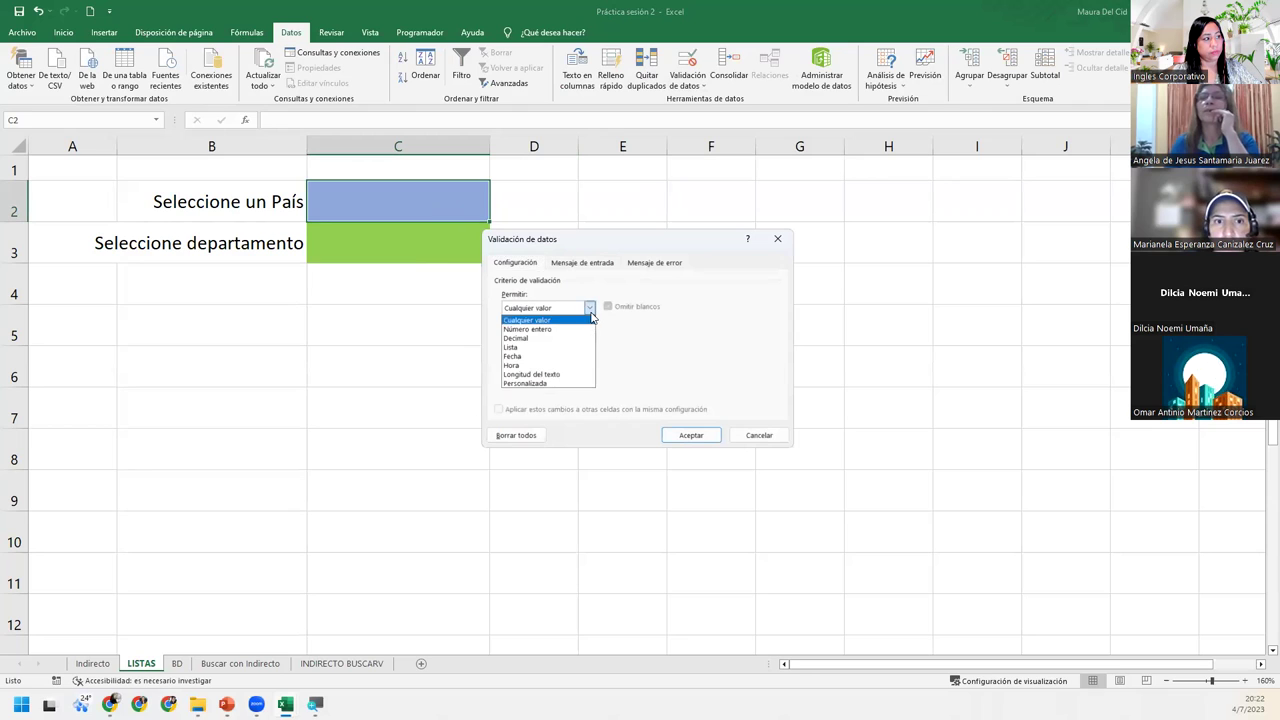
left_click(545, 347)
left_click(542, 365)
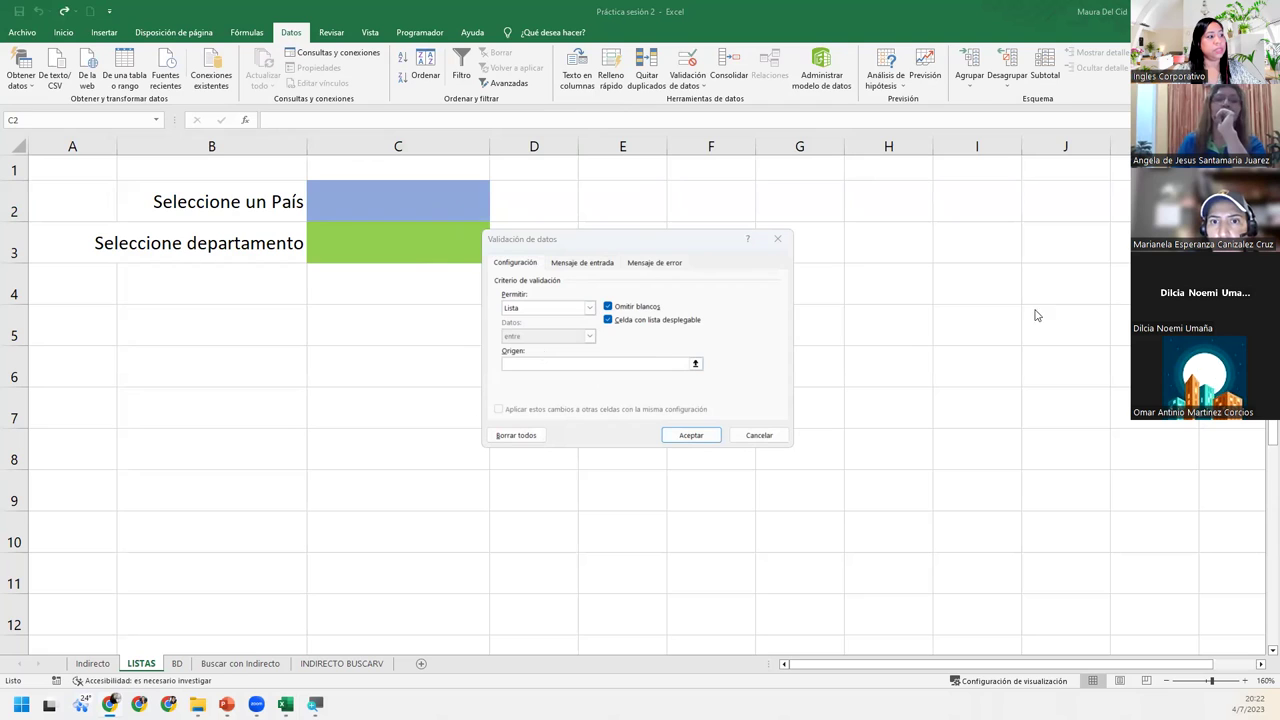
left_click(650, 358)
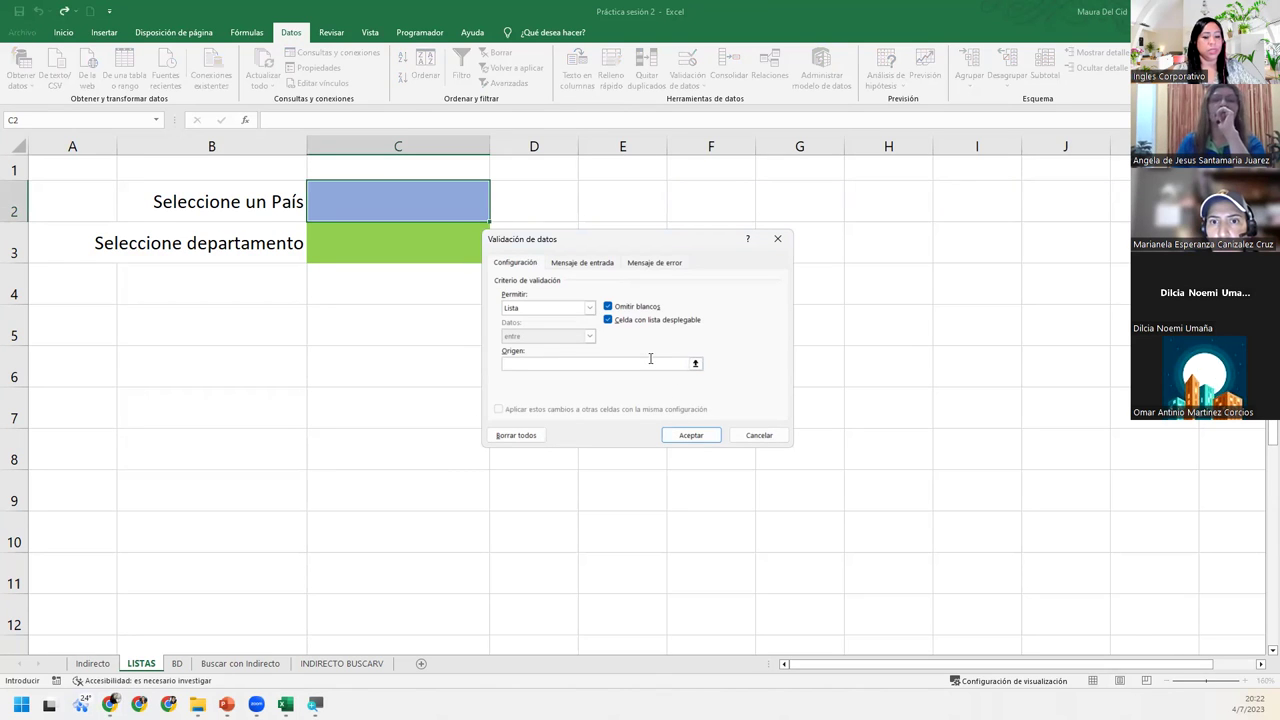
type("=")
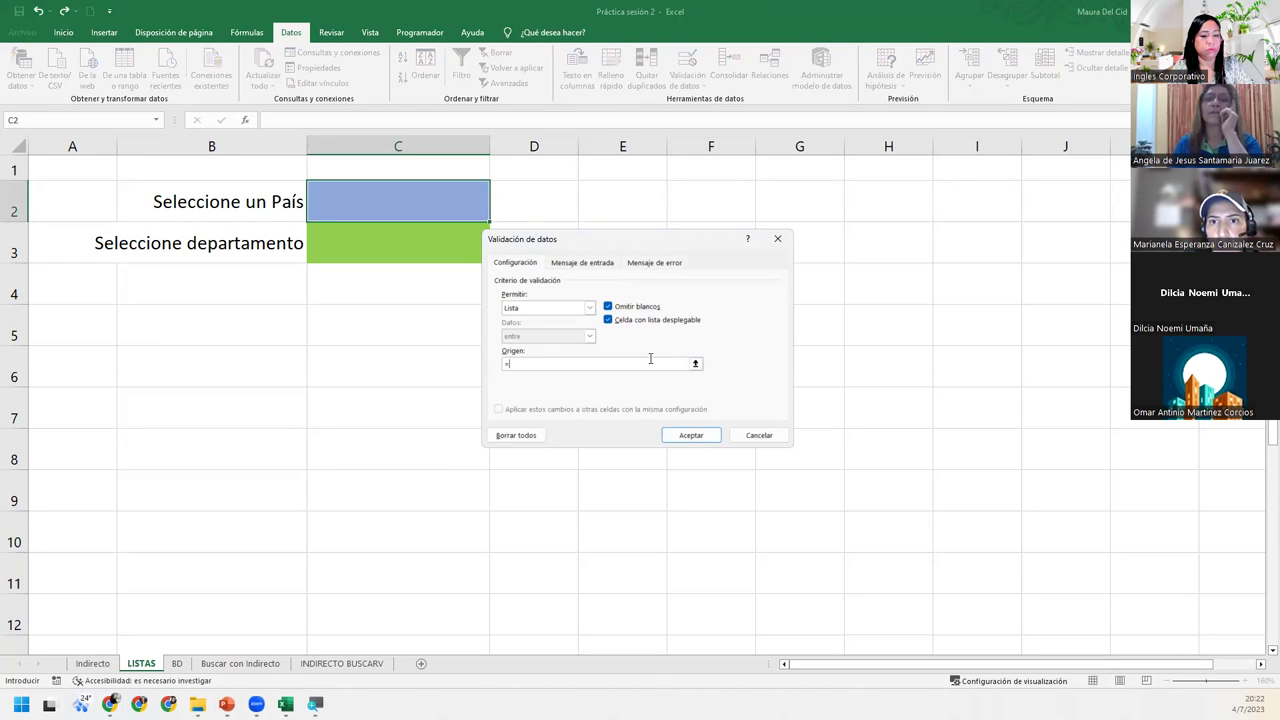
type("Paises")
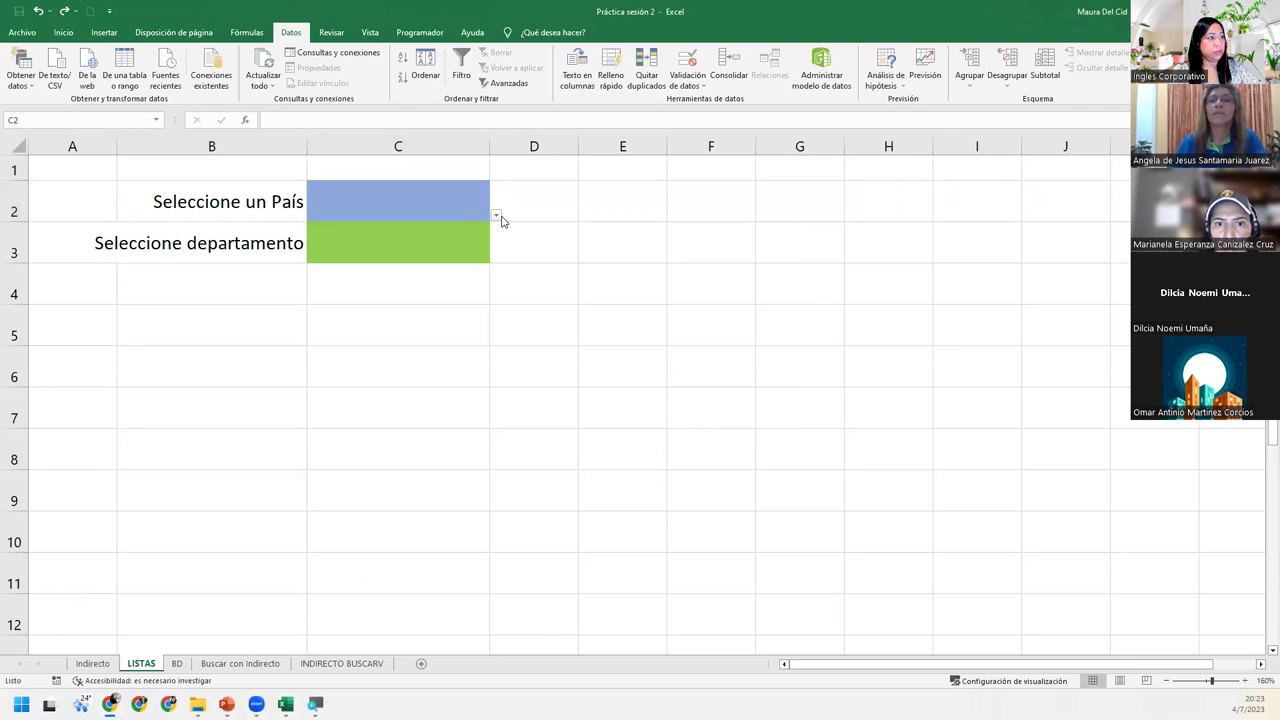
- Test C2's country dropdown by picking Argentina, Bolivia and Perú in turn
left_click(500, 218)
left_click(496, 215)
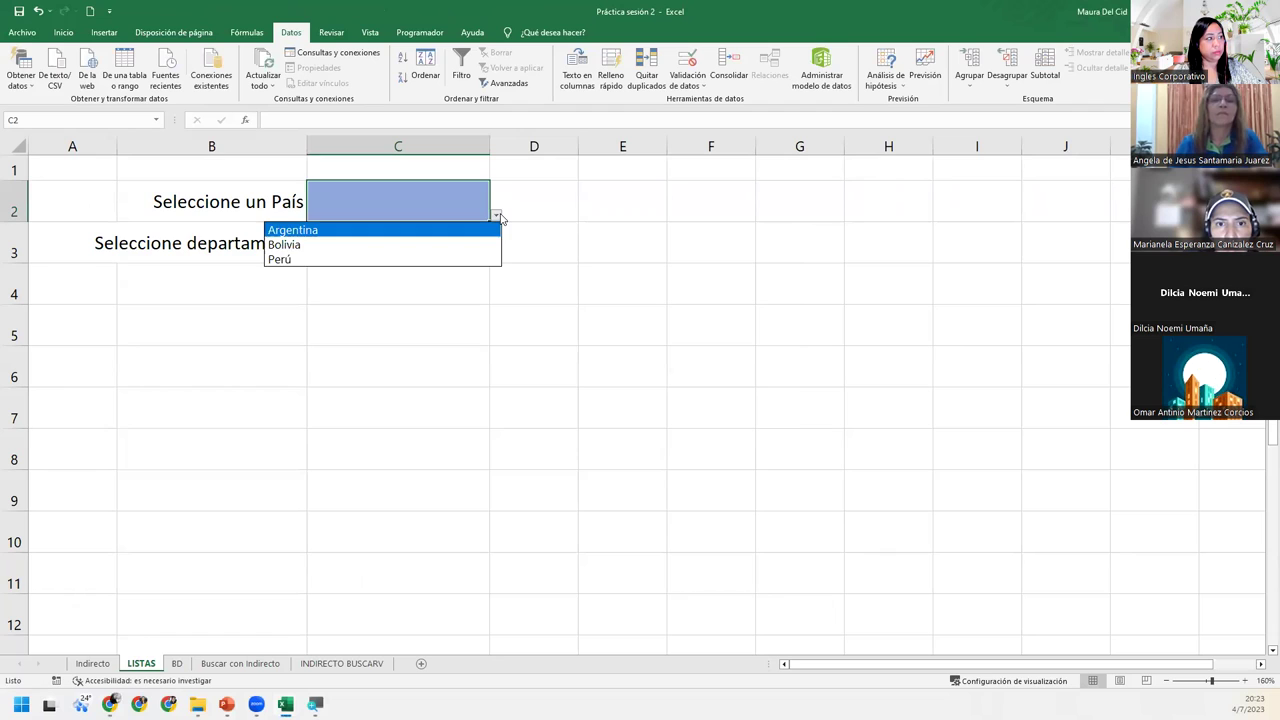
left_click(417, 233)
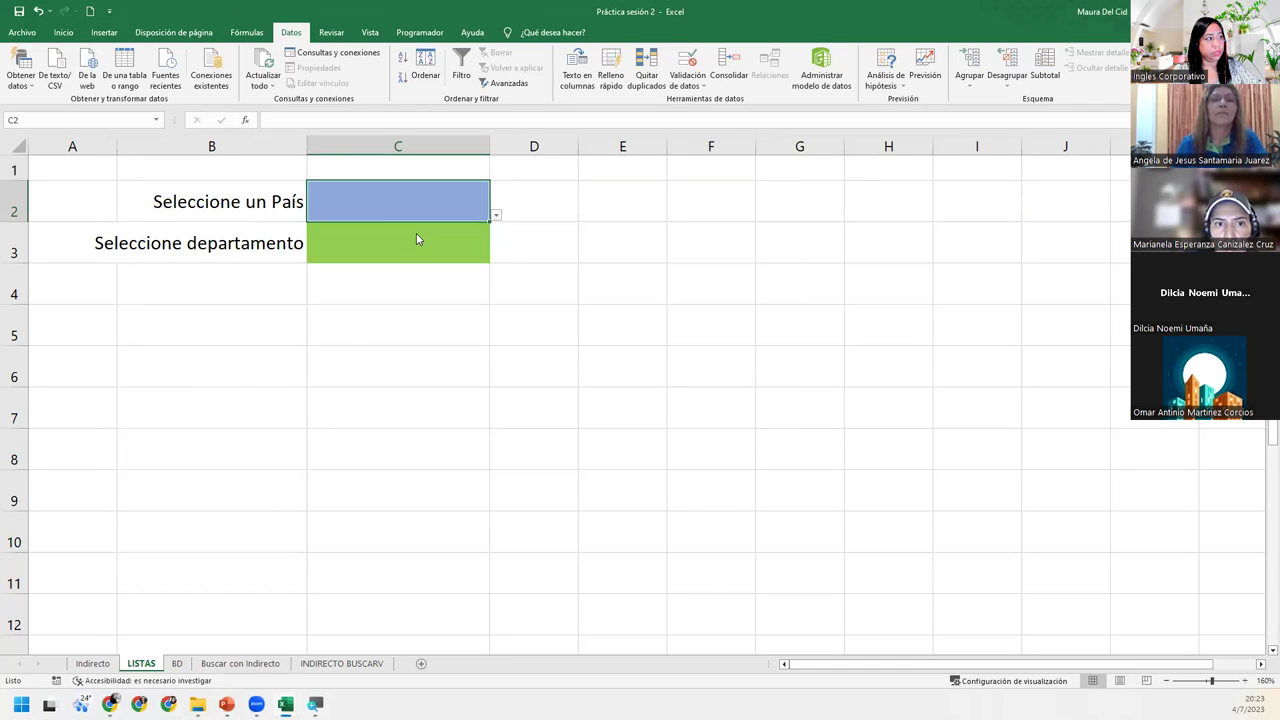
left_click(496, 215)
left_click(432, 245)
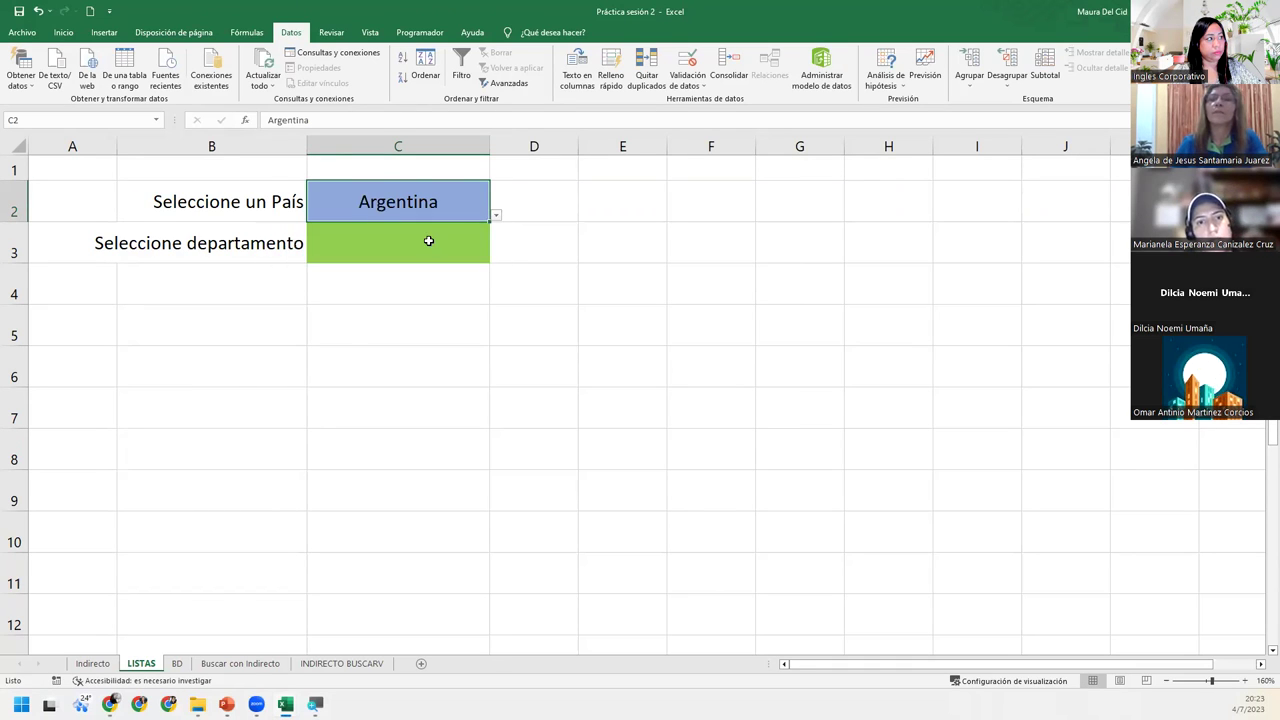
left_click(496, 215)
left_click(446, 259)
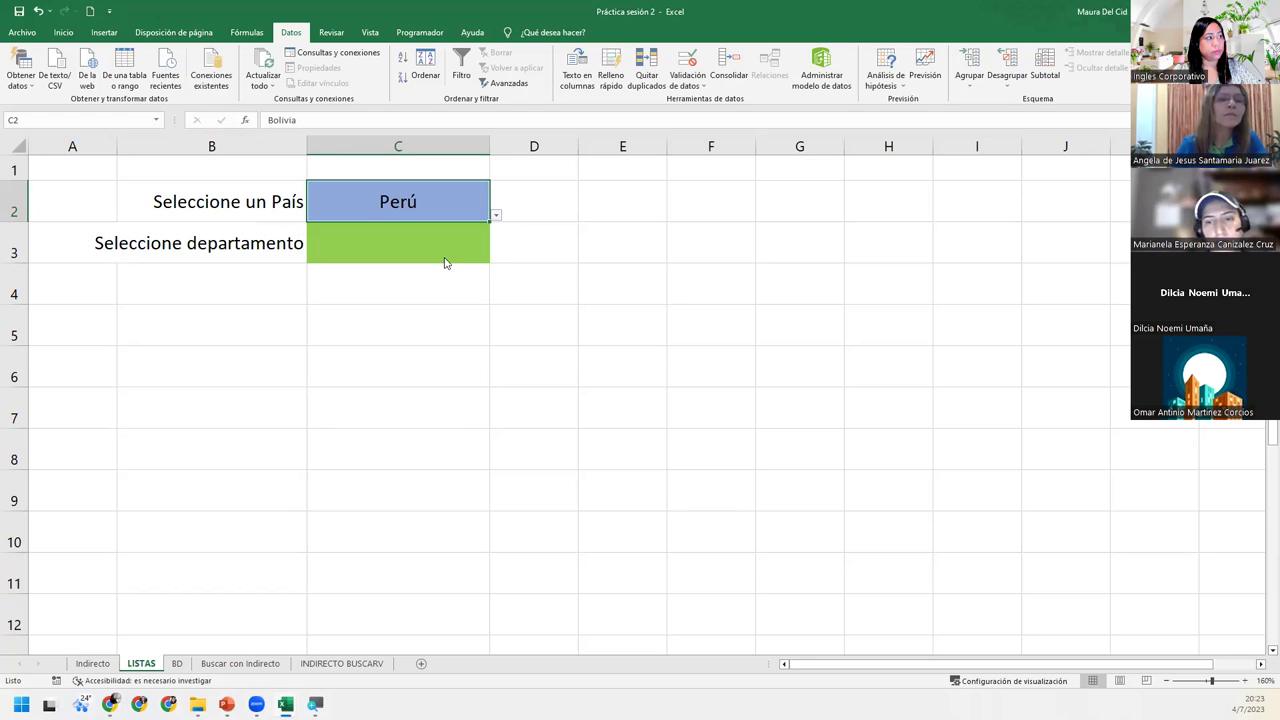
- Clear the test country from C2 and move to department cell C3
key("Delete")
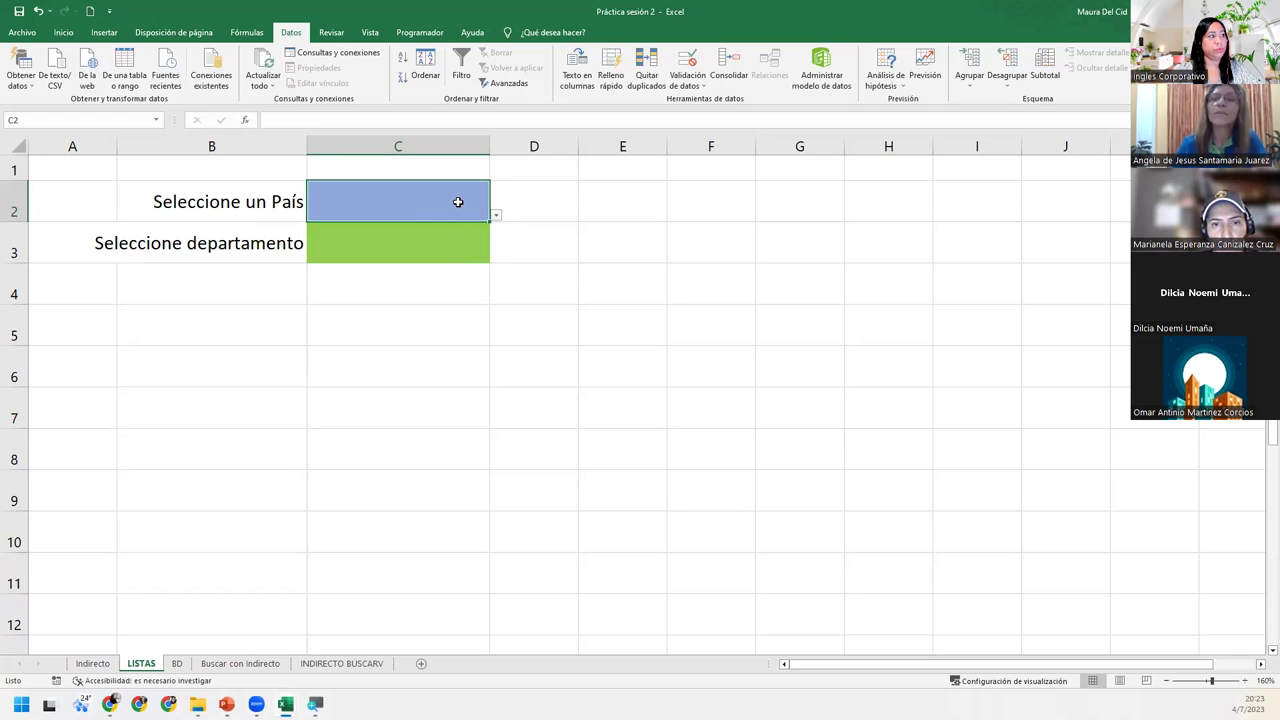
key("Return")
left_click(458, 202)
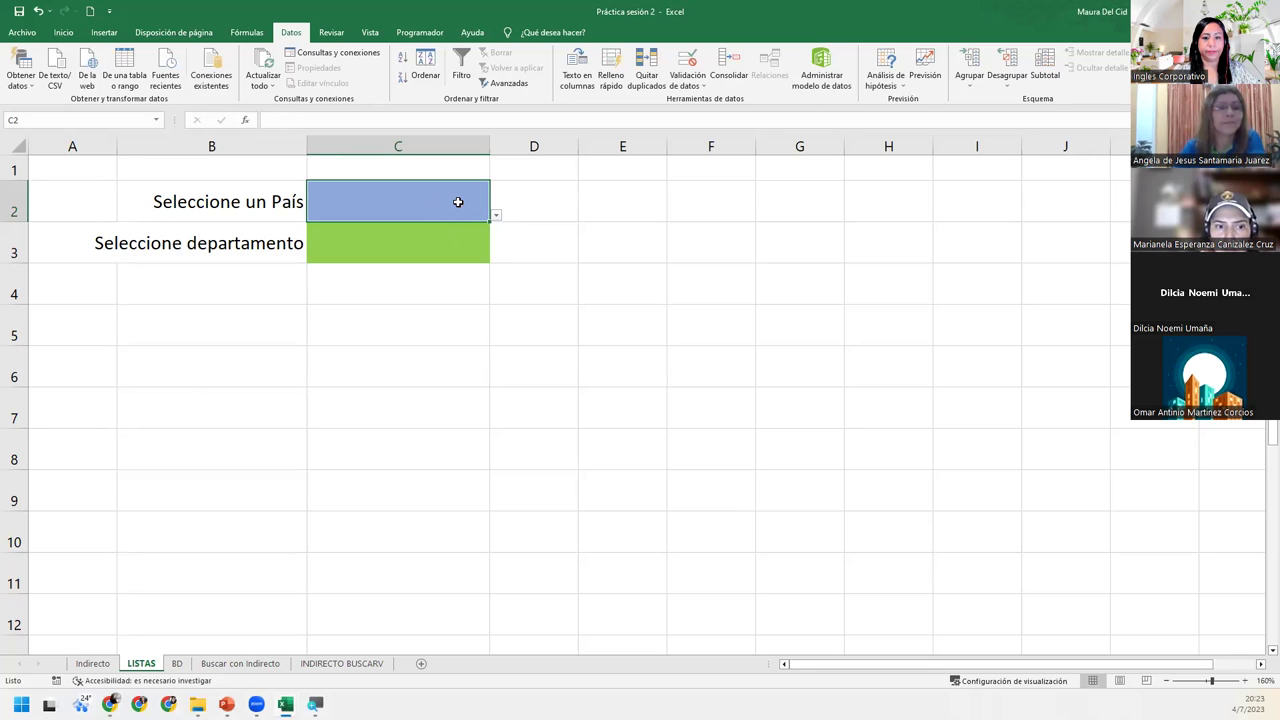
left_click(422, 248)
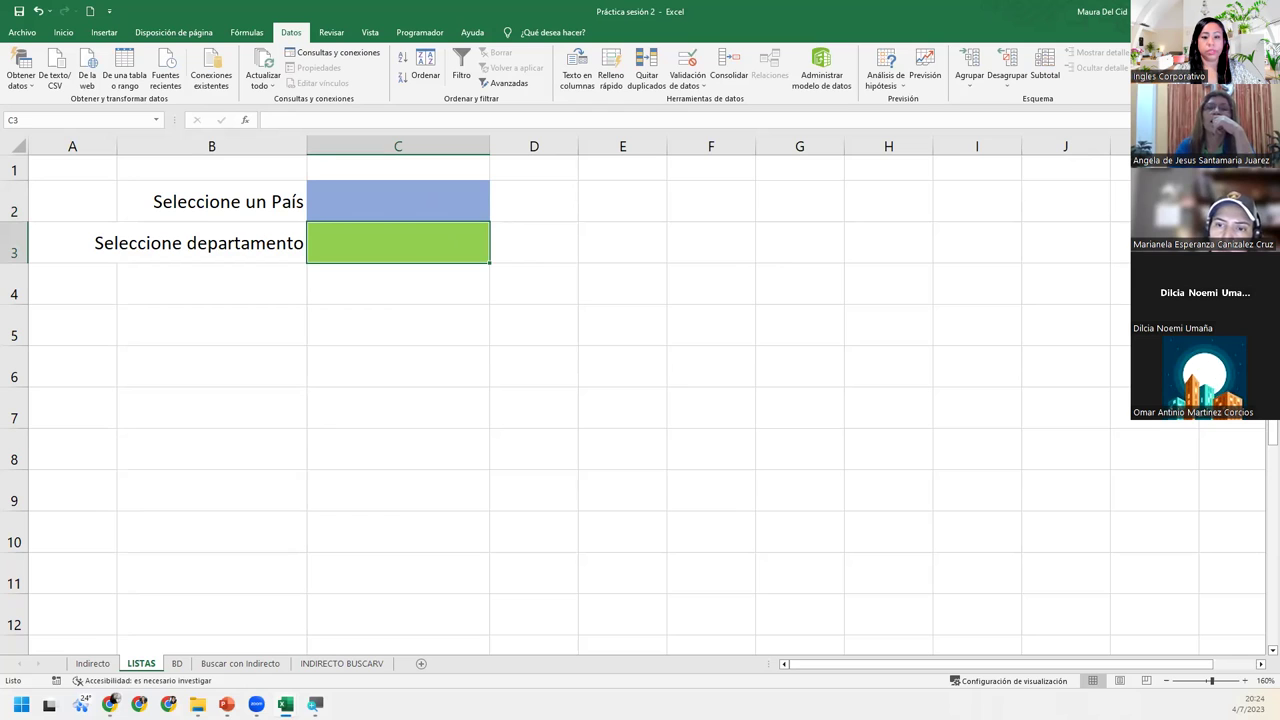
key("alt+Tab")
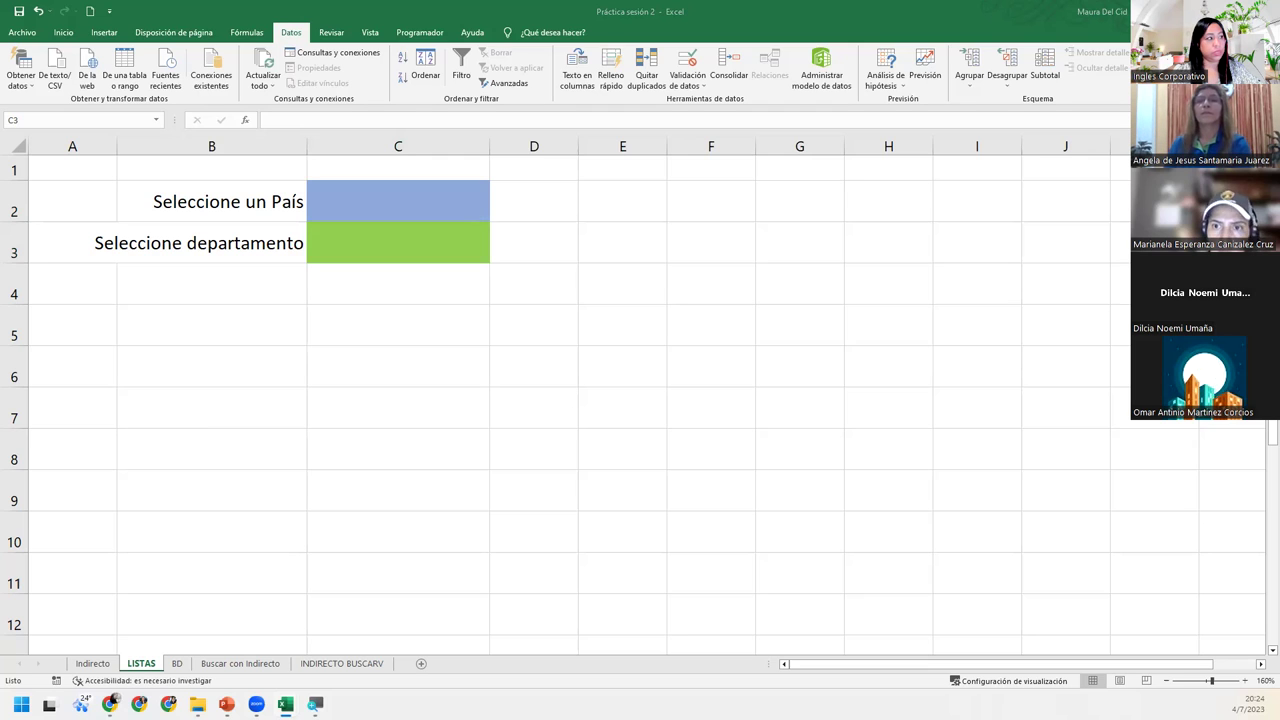
left_click(480, 252)
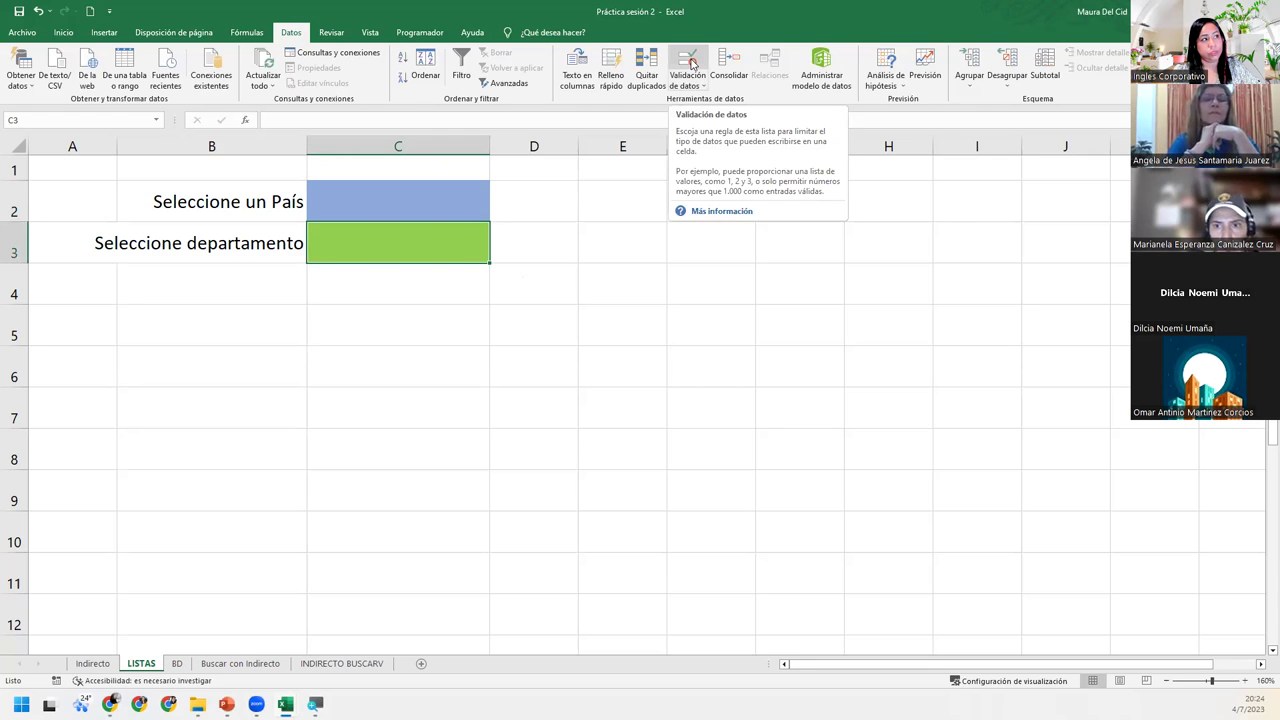
- Set C3's validation to Lista and begin its source with =INDIRECTO
left_click(688, 62)
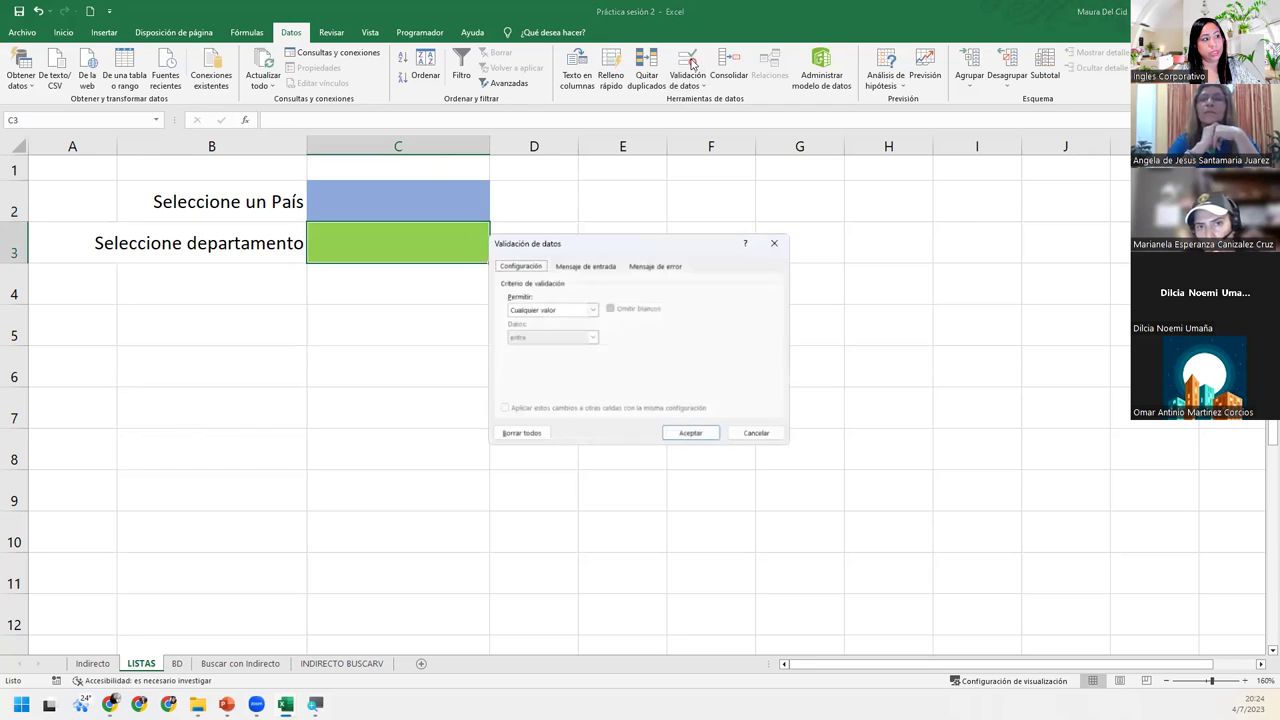
left_click(548, 308)
left_click(530, 350)
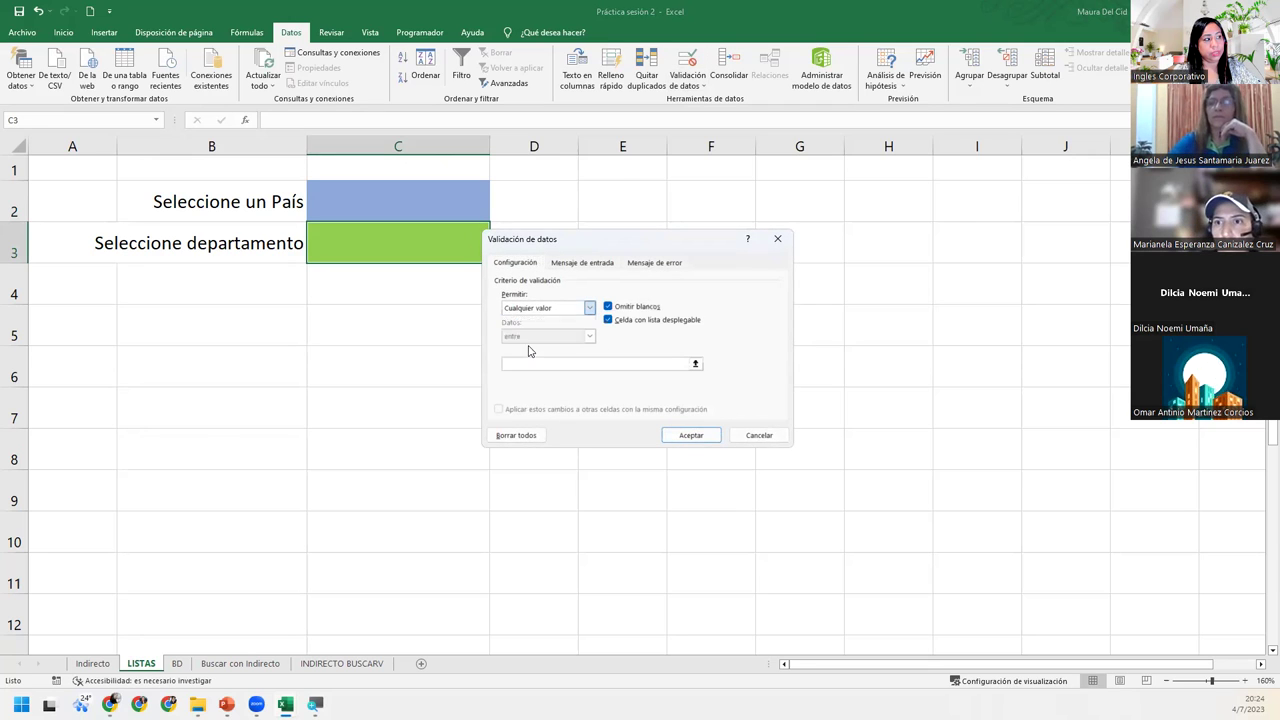
left_click(594, 366)
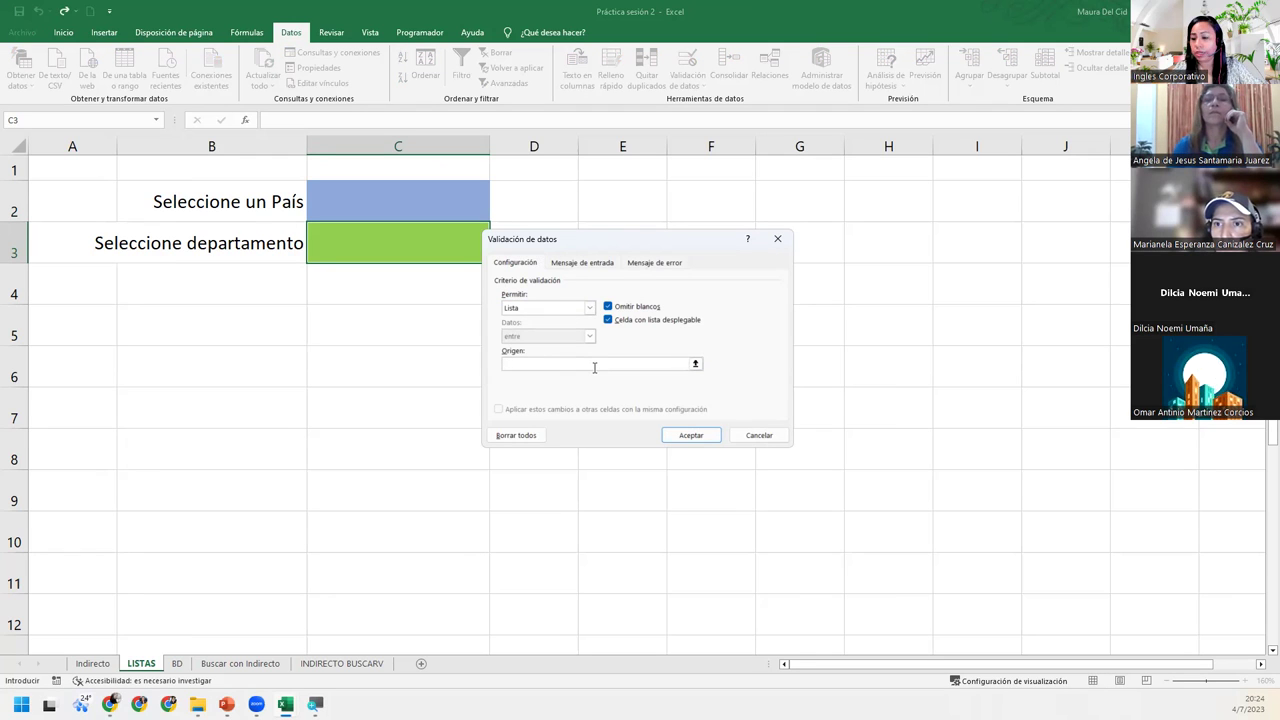
type("=indi")
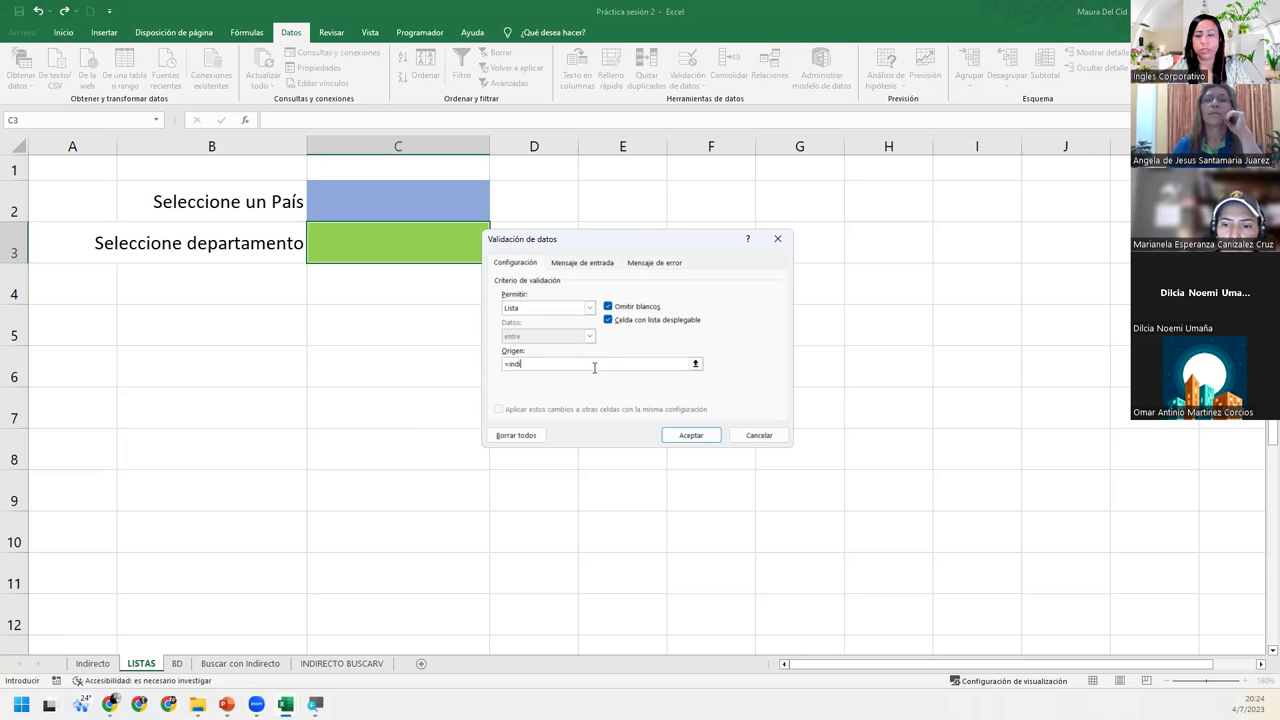
key("BackSpace")
key("BackSpace")
type("INDIRECTO(")
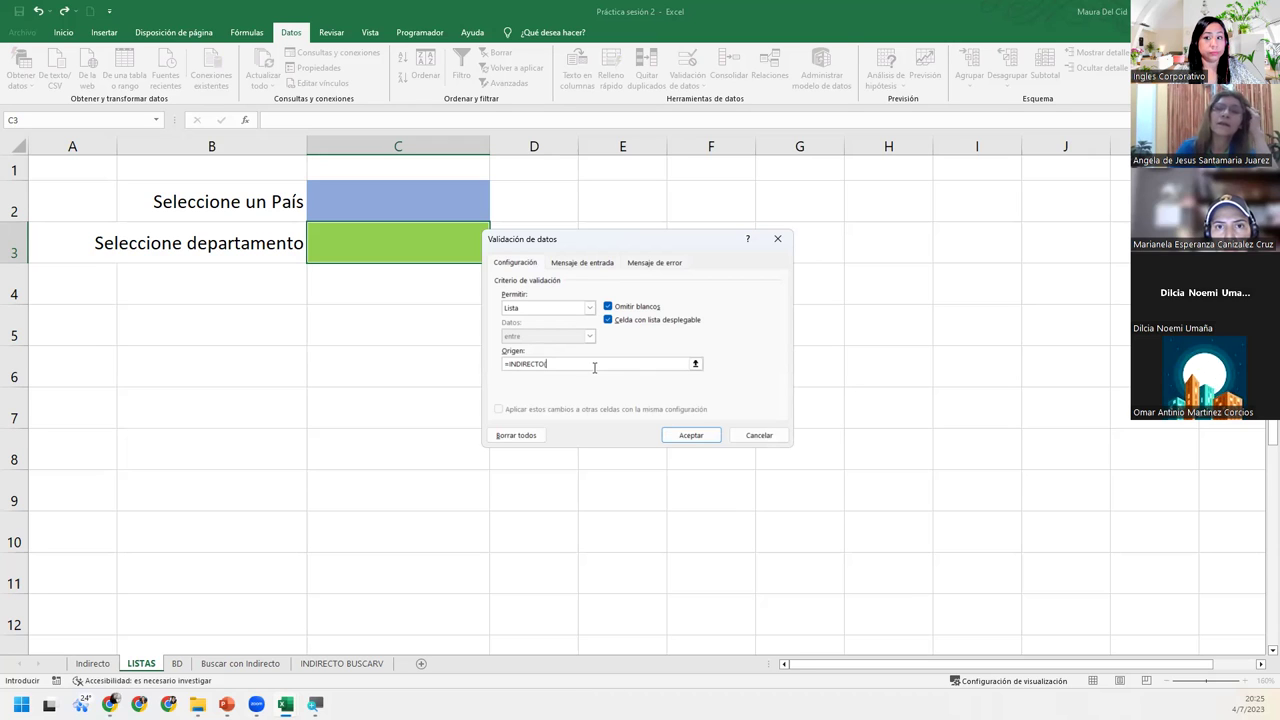
- Complete C3's source as =INDIRECTO($C$2) and keep the rule despite the error warning
left_click(442, 209)
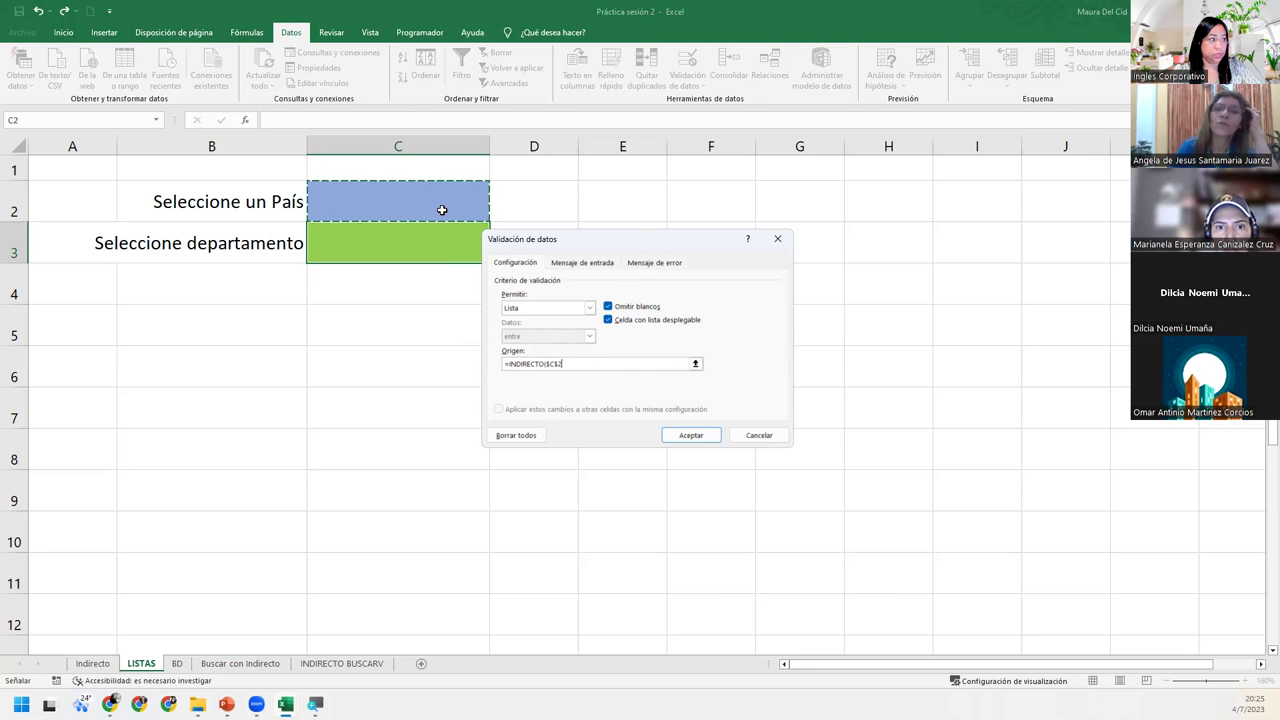
type(")")
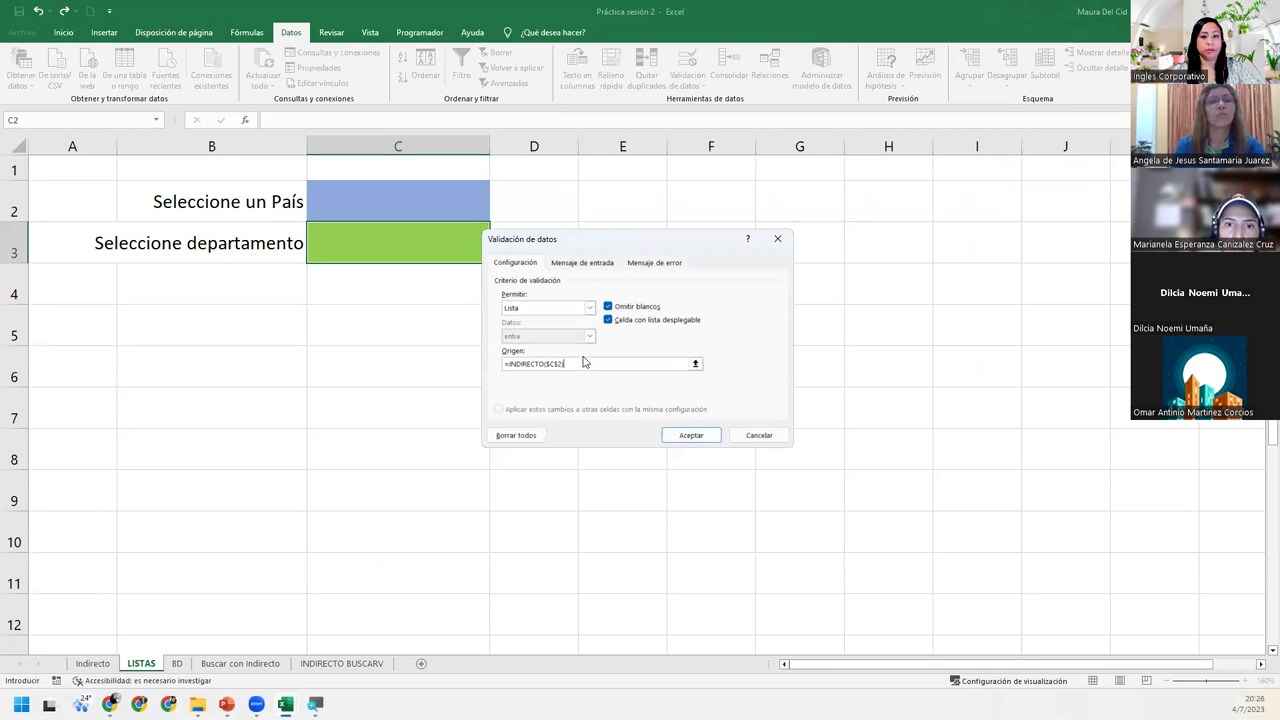
left_click(692, 436)
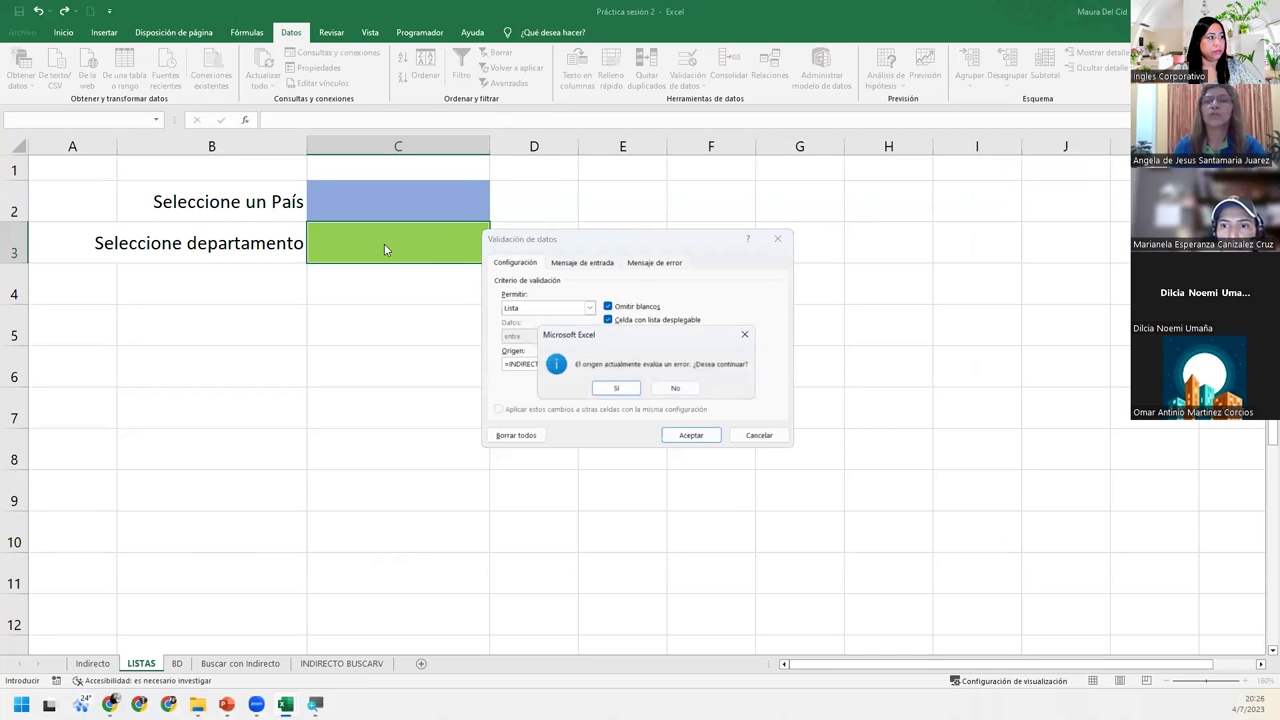
left_click(616, 389)
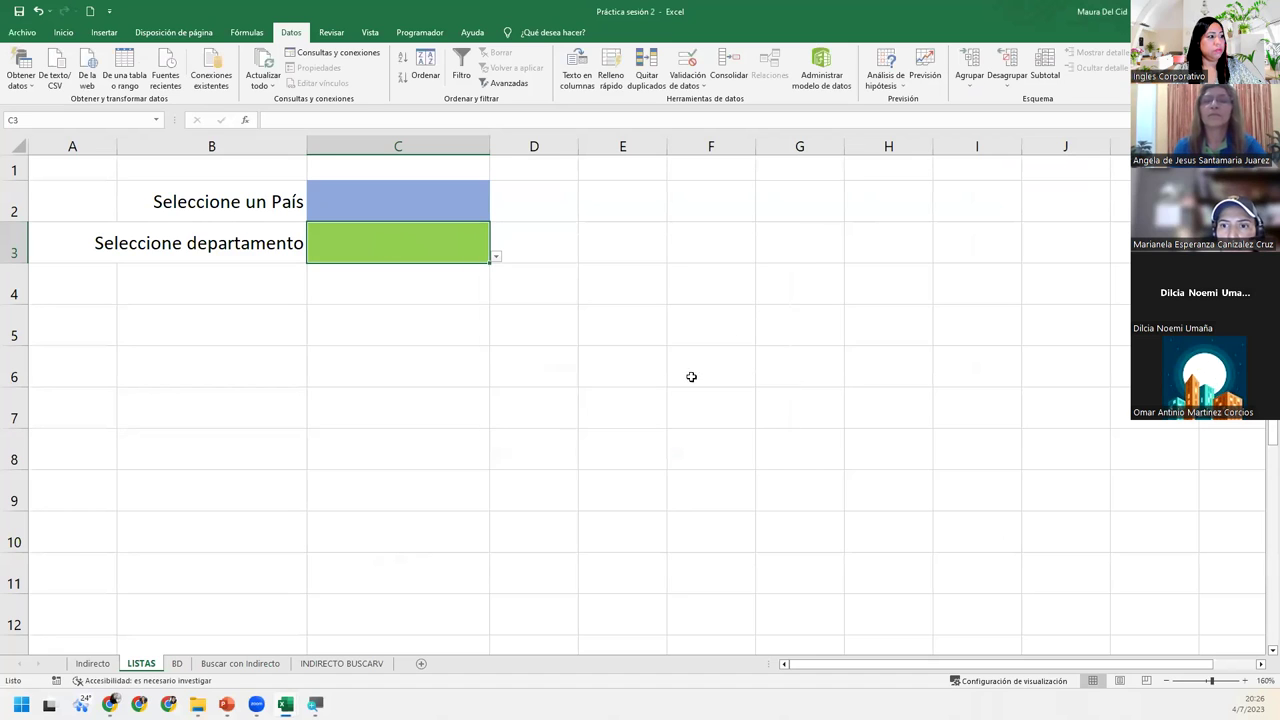
- Pick Argentina in C2 and Mendoza in C3 to test the dependent list
left_click(458, 198)
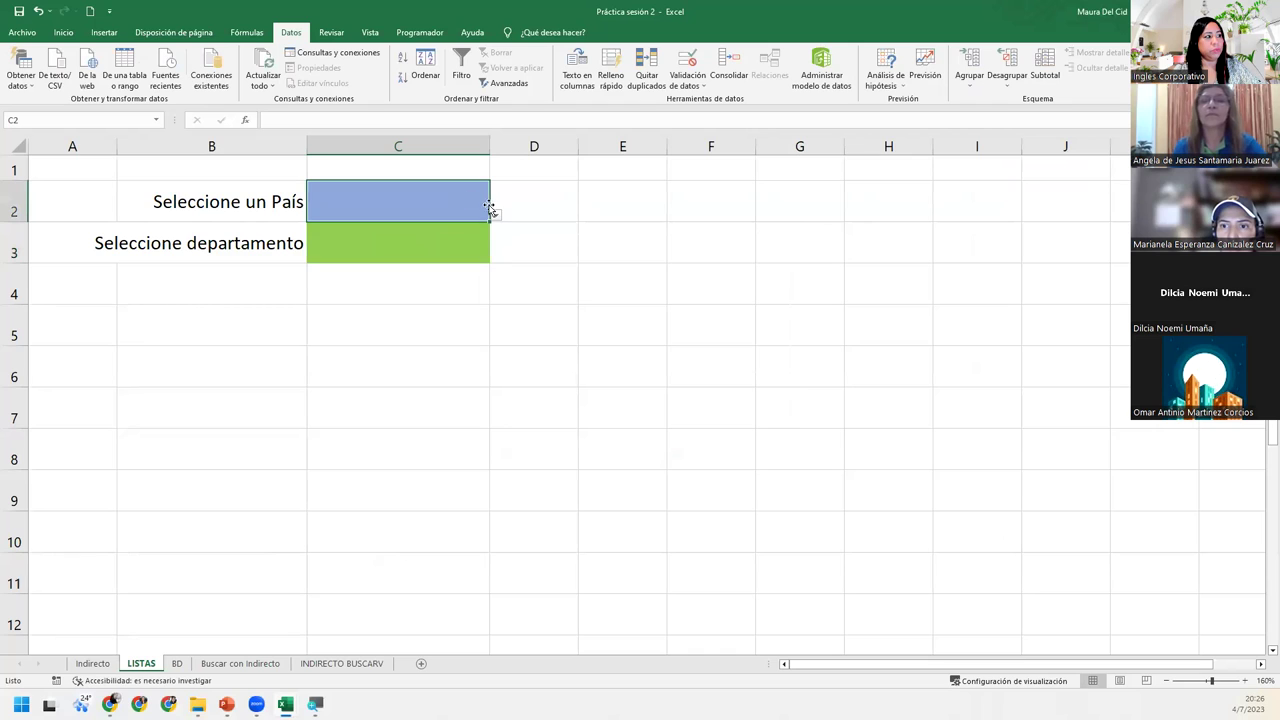
left_click(495, 215)
left_click(376, 231)
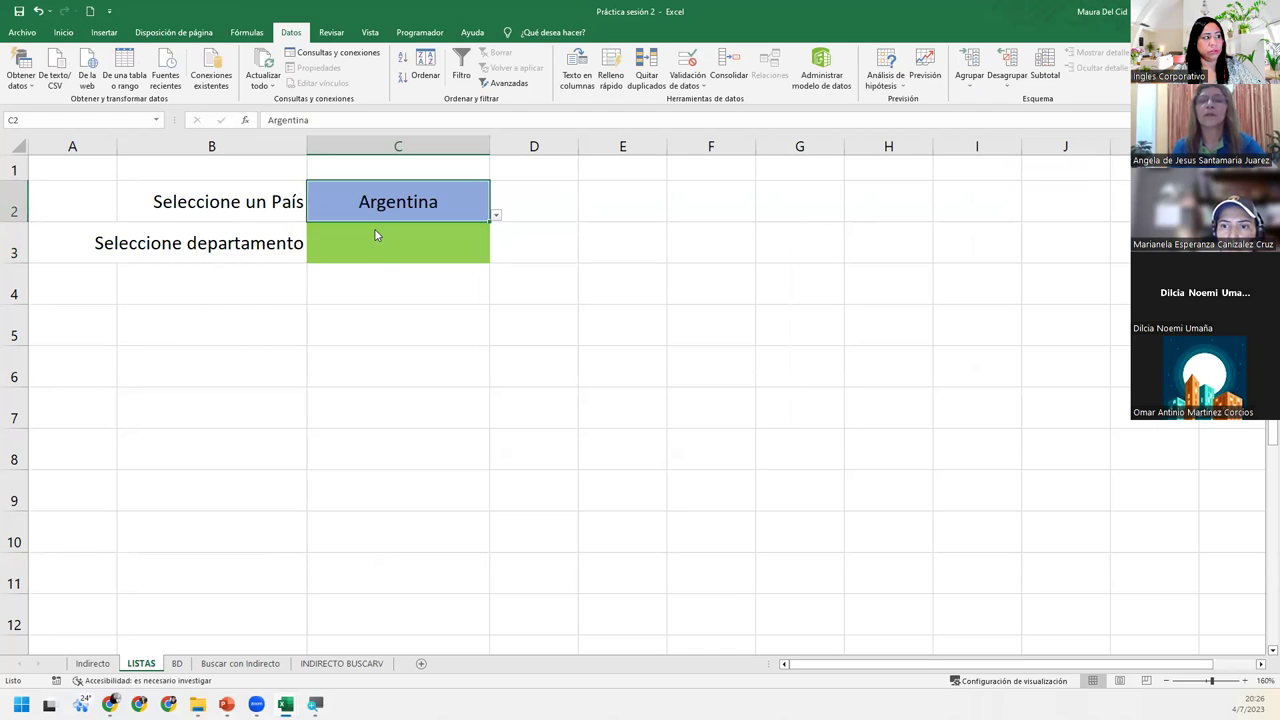
left_click(380, 256)
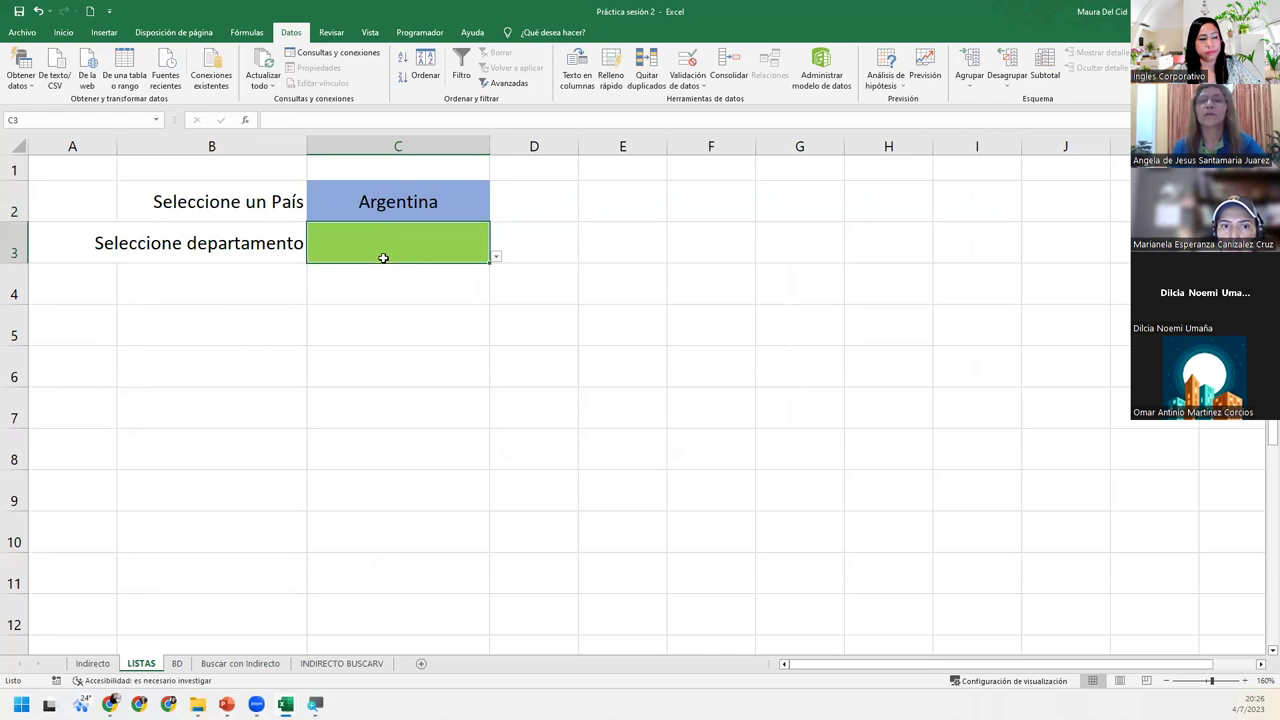
left_click(495, 257)
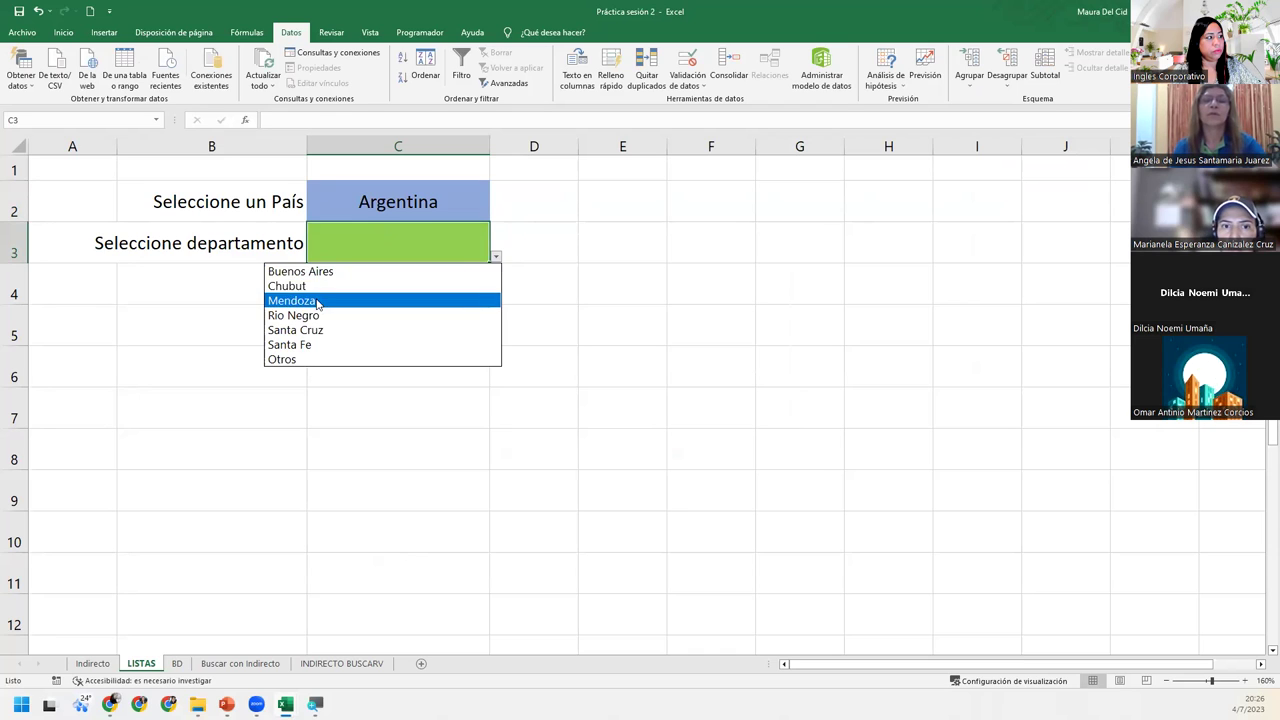
left_click(317, 301)
- Change C2 to Perú and choose Lima as its department in C3
left_click(478, 210)
left_click(495, 215)
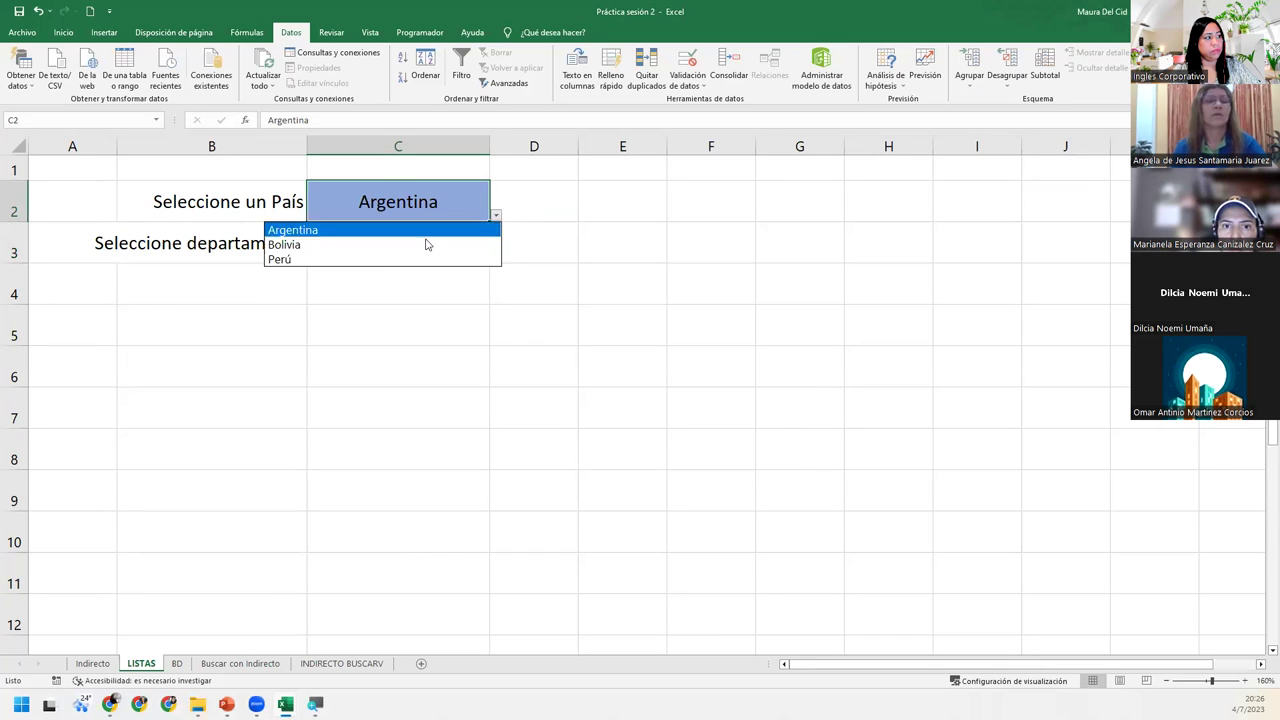
left_click(368, 259)
left_click(371, 254)
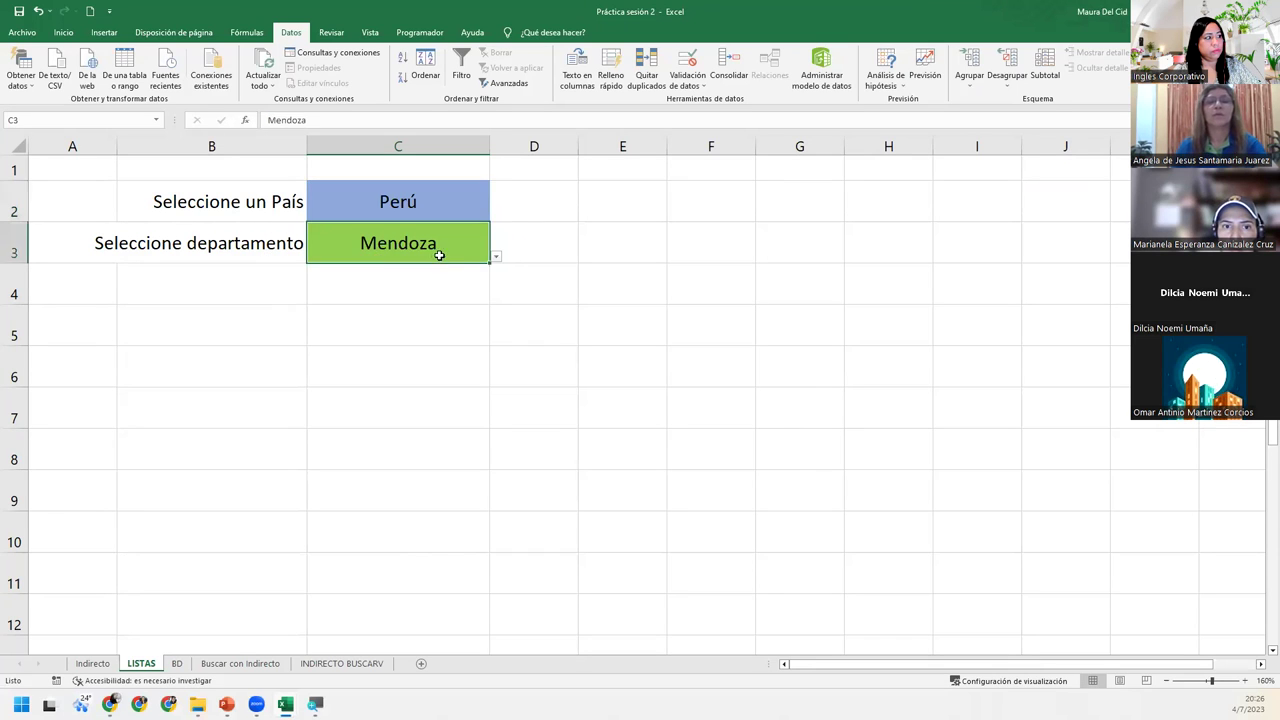
left_click(497, 259)
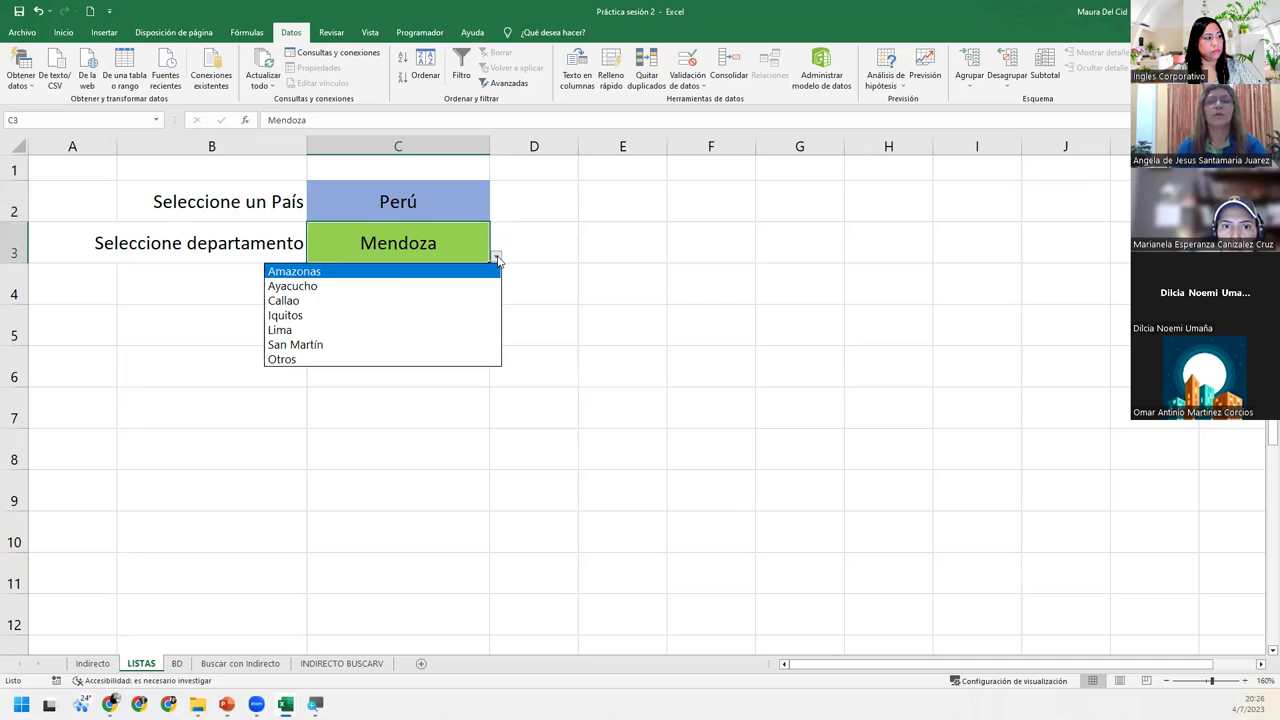
left_click(329, 329)
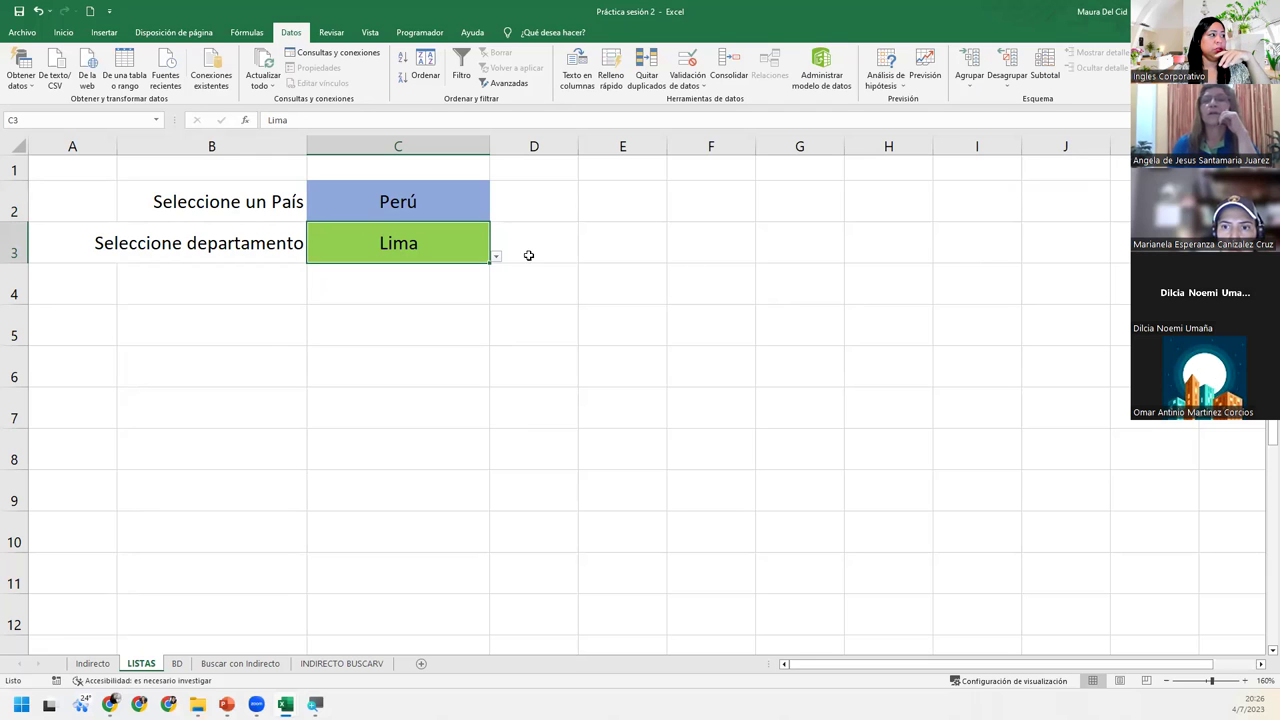
left_click(473, 210)
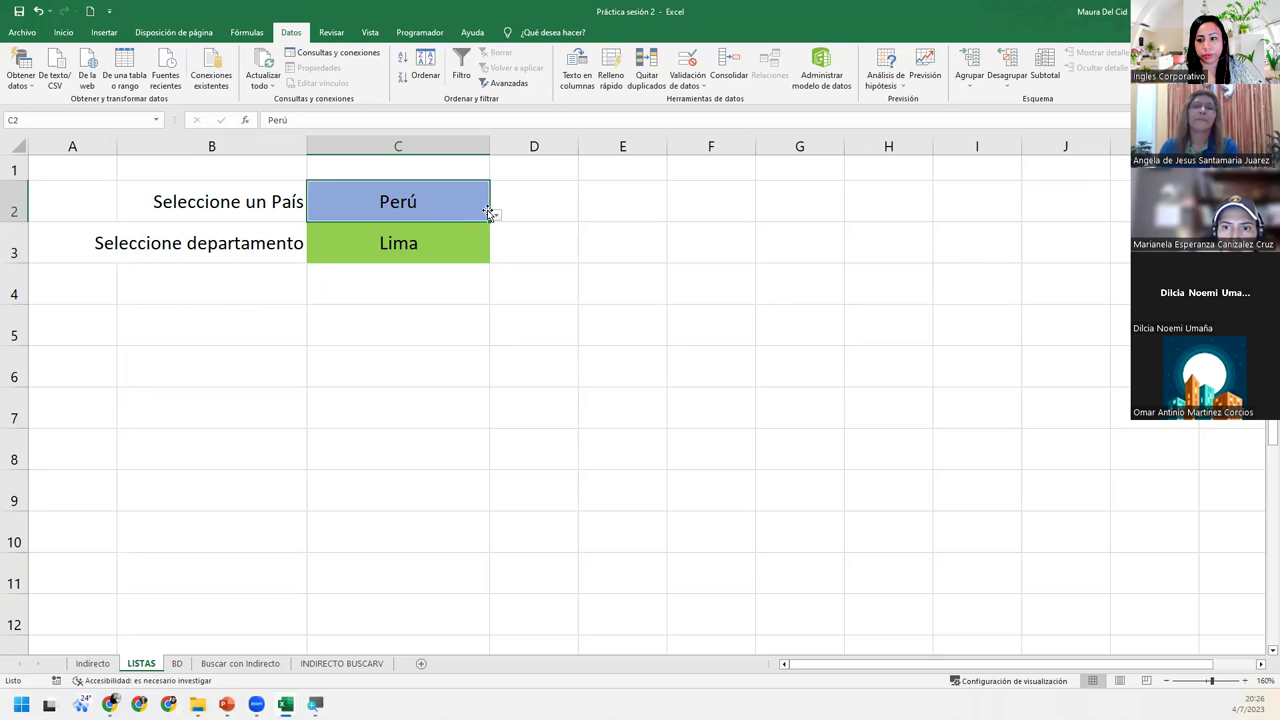
- Review Perú's department options in C3's dropdown
left_click(443, 243)
left_click(488, 216)
left_click(494, 215)
left_click(494, 216)
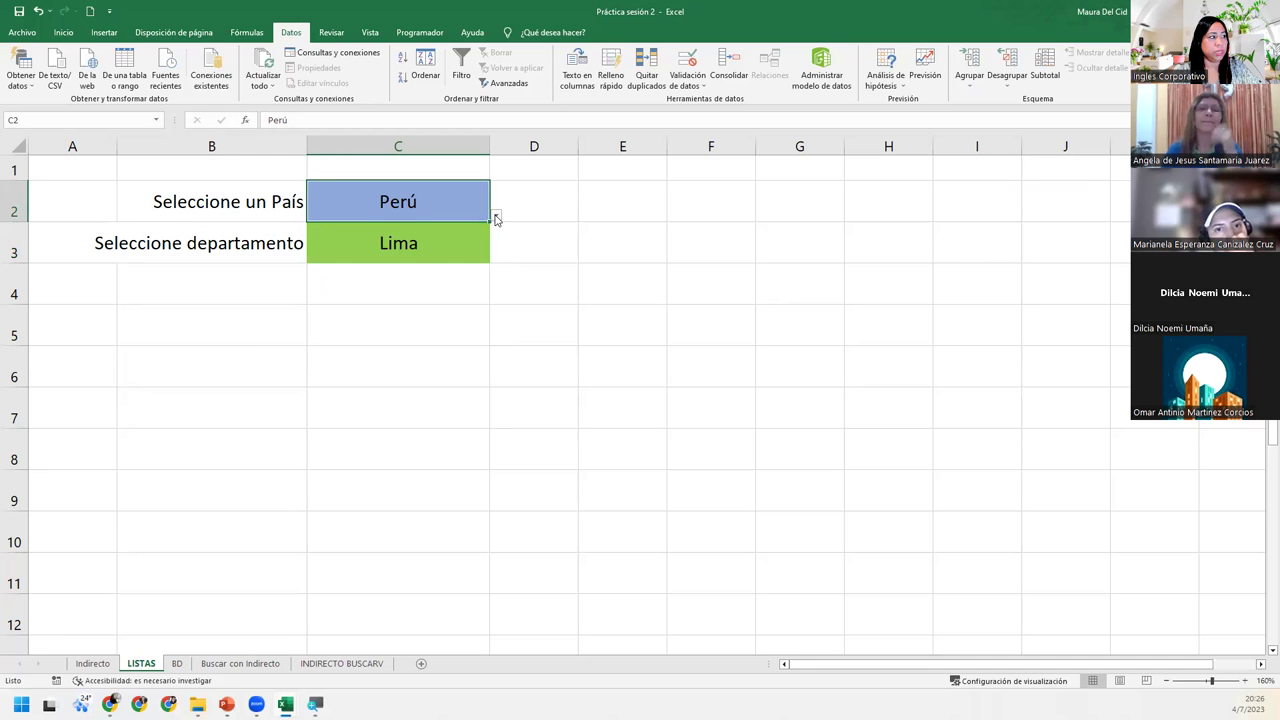
left_click(439, 238)
left_click(495, 257)
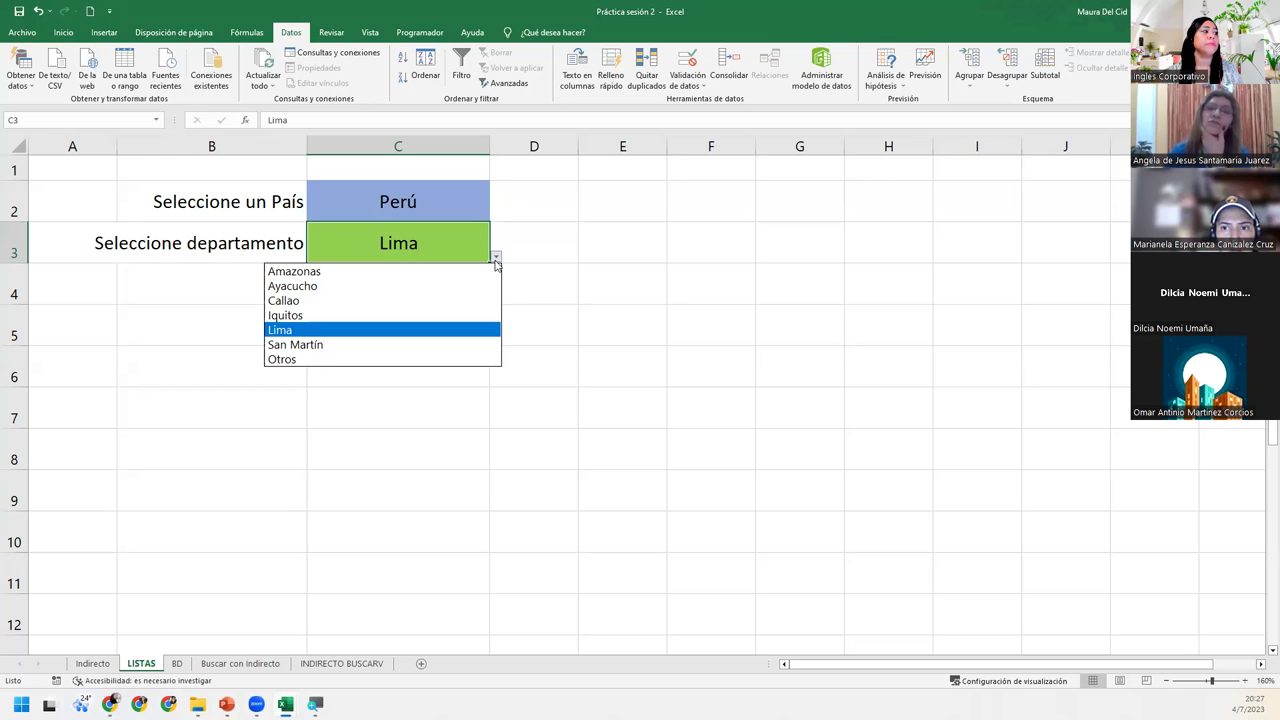
- Change C2 to Argentina and pick Buenos Aires as the department in C3
left_click(471, 205)
left_click(494, 216)
left_click(420, 230)
left_click(440, 243)
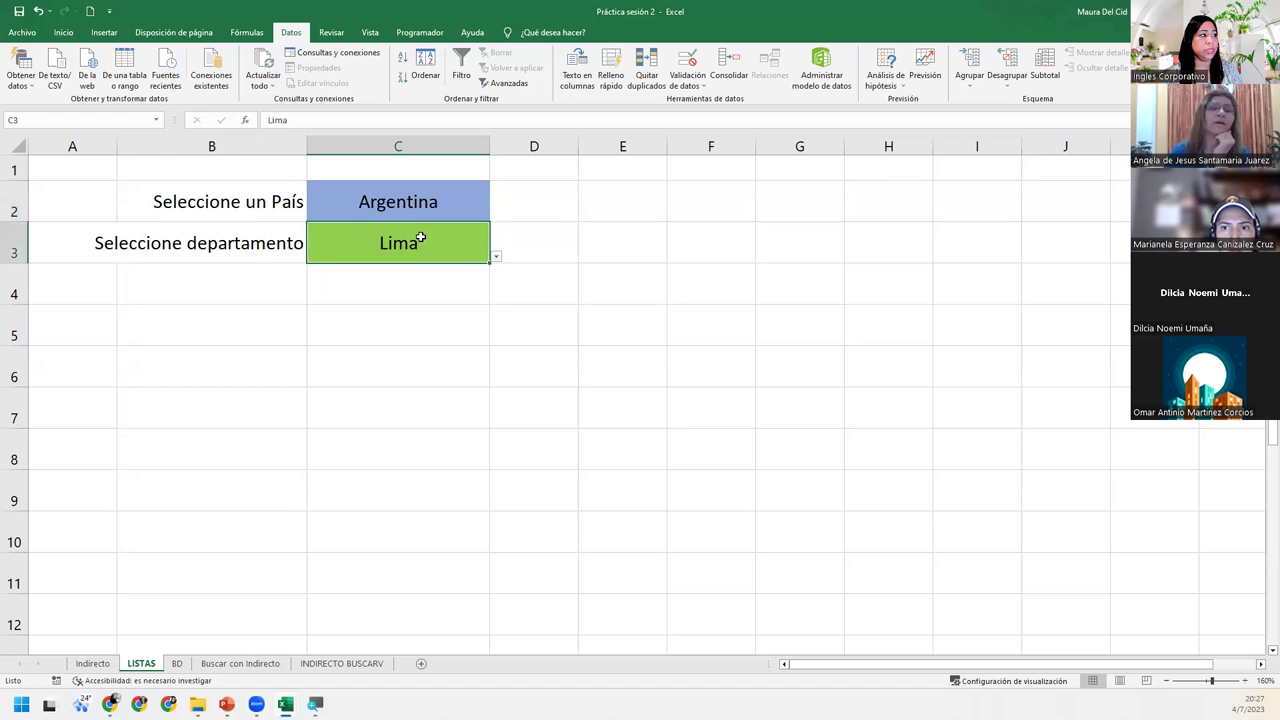
left_click(497, 258)
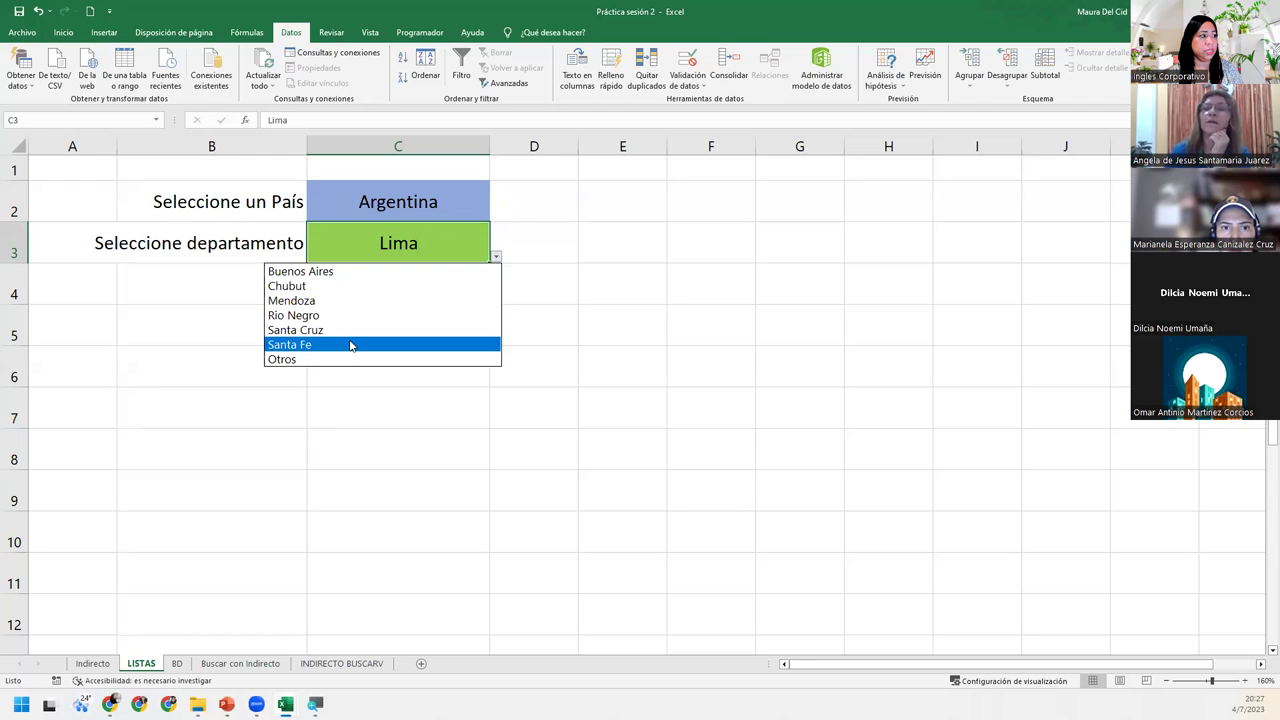
left_click(352, 272)
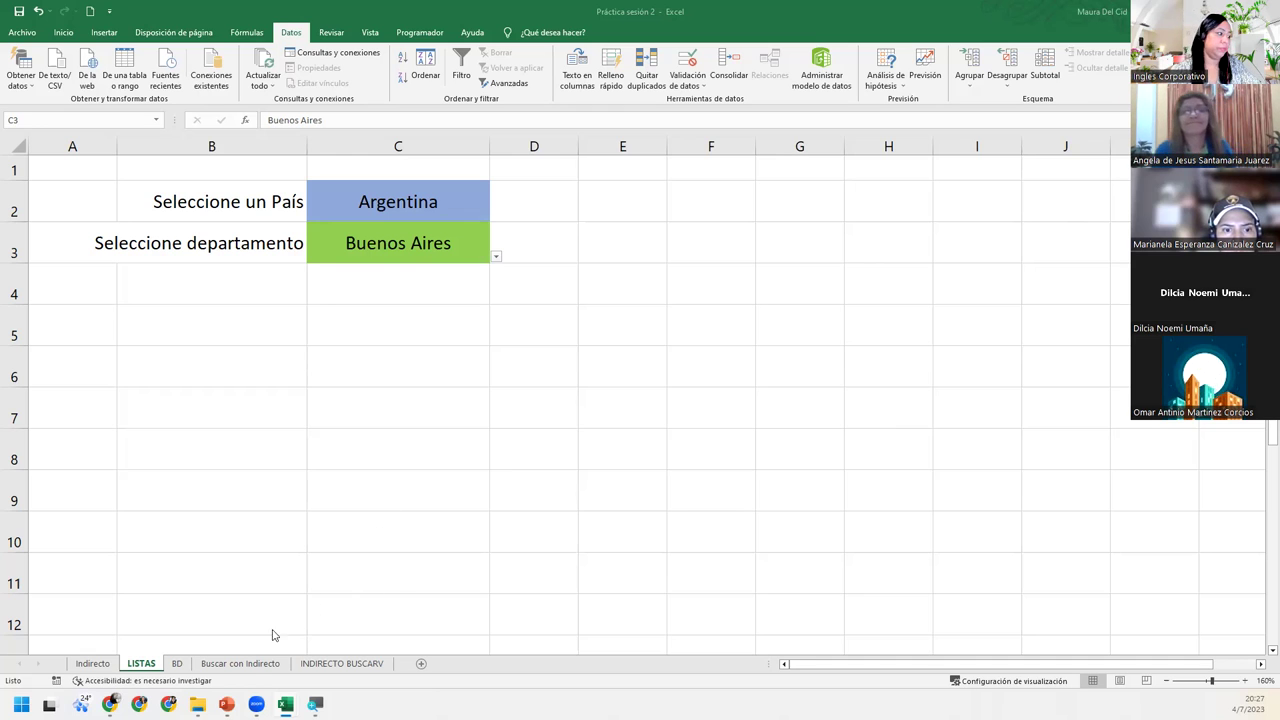
left_click(247, 673)
left_click(245, 665)
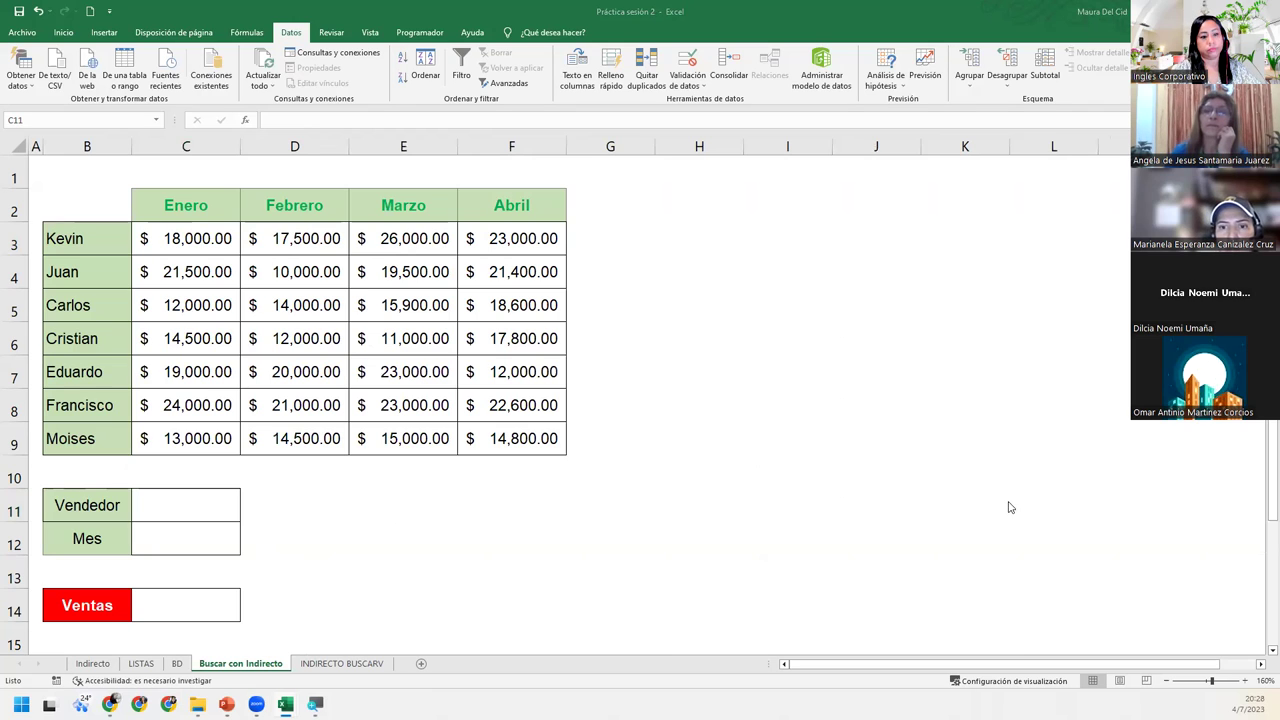
left_click(222, 510)
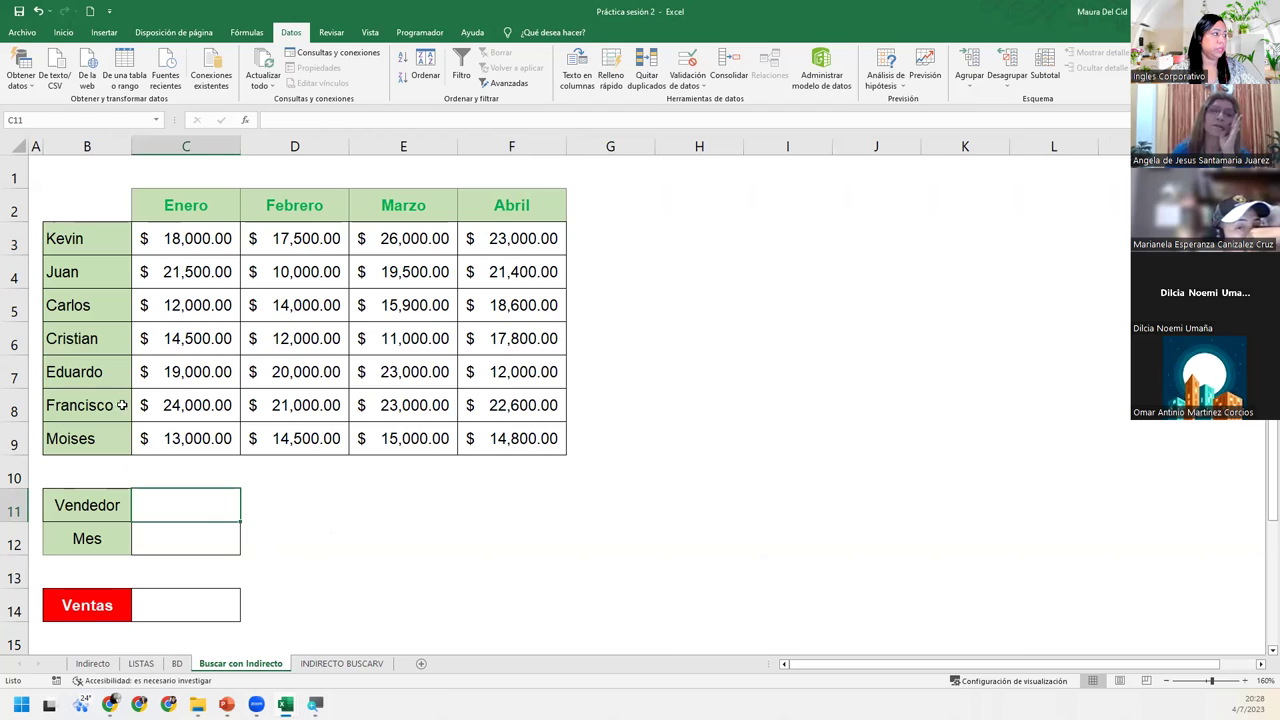
left_click(15, 311)
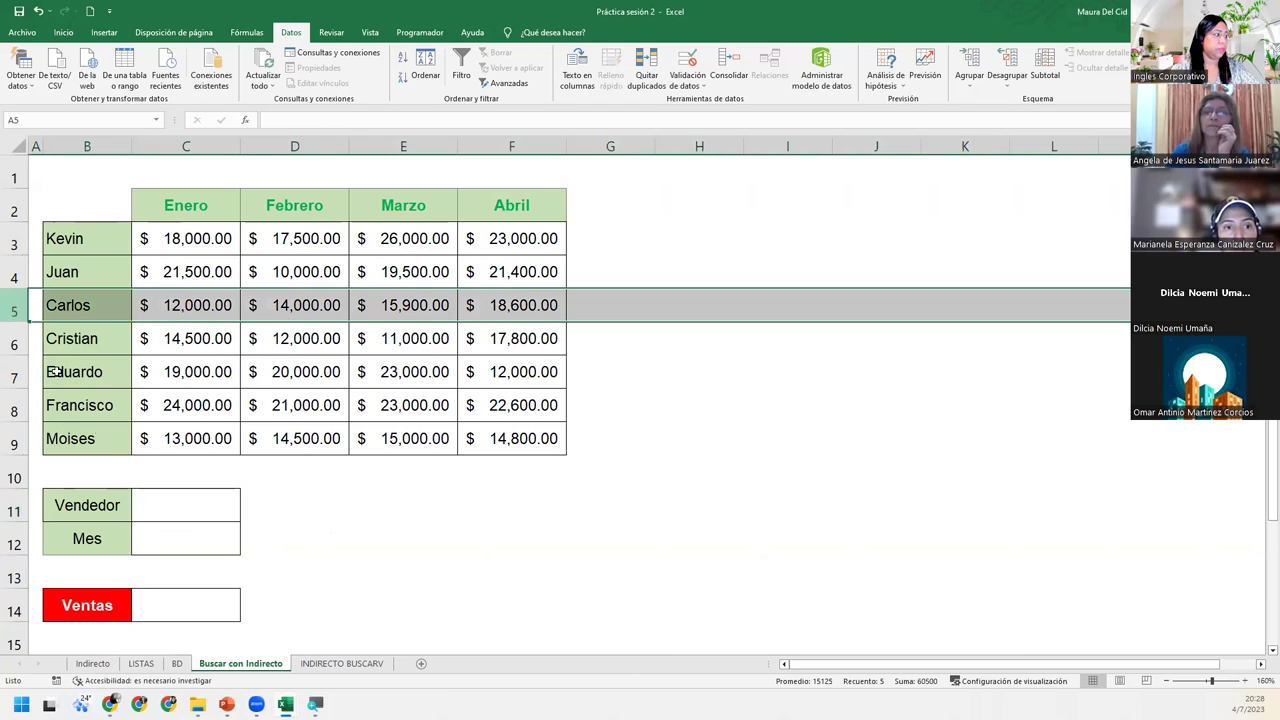
left_click(376, 145, "ctrl")
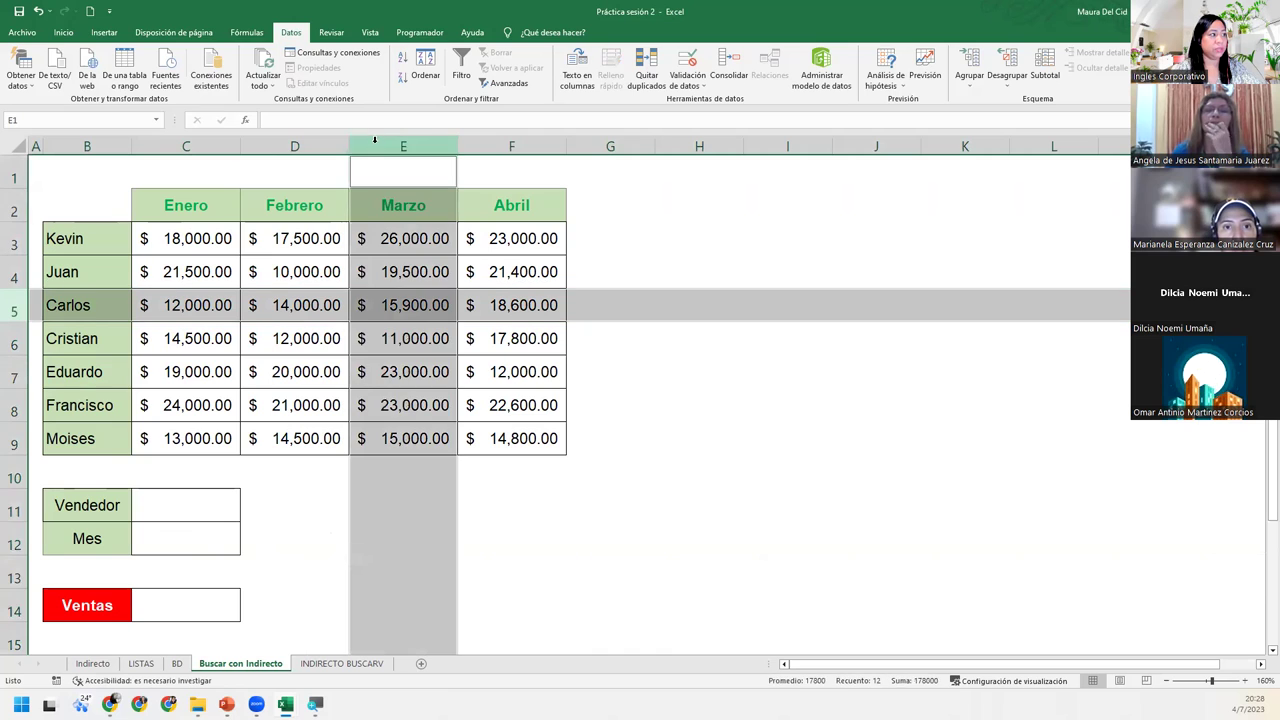
left_click(415, 305, "ctrl")
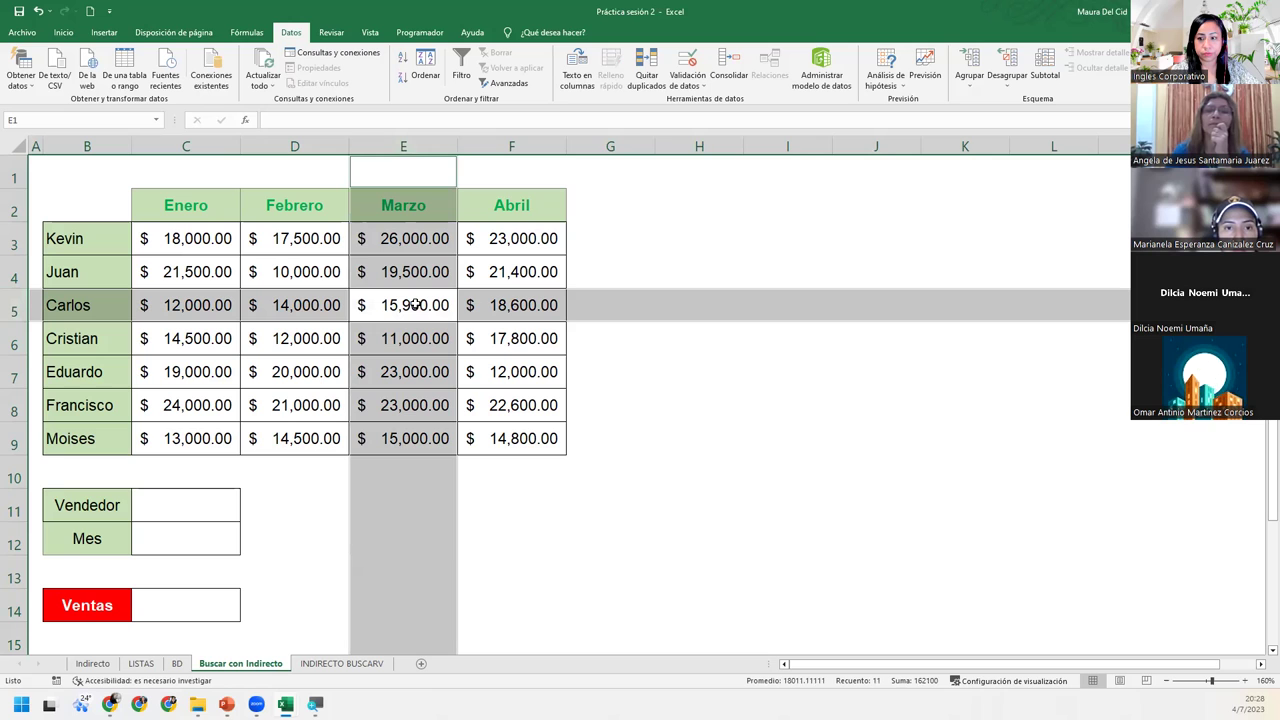
scroll(1120, 524, "down", 2)
scroll(580, 450, "up", 2)
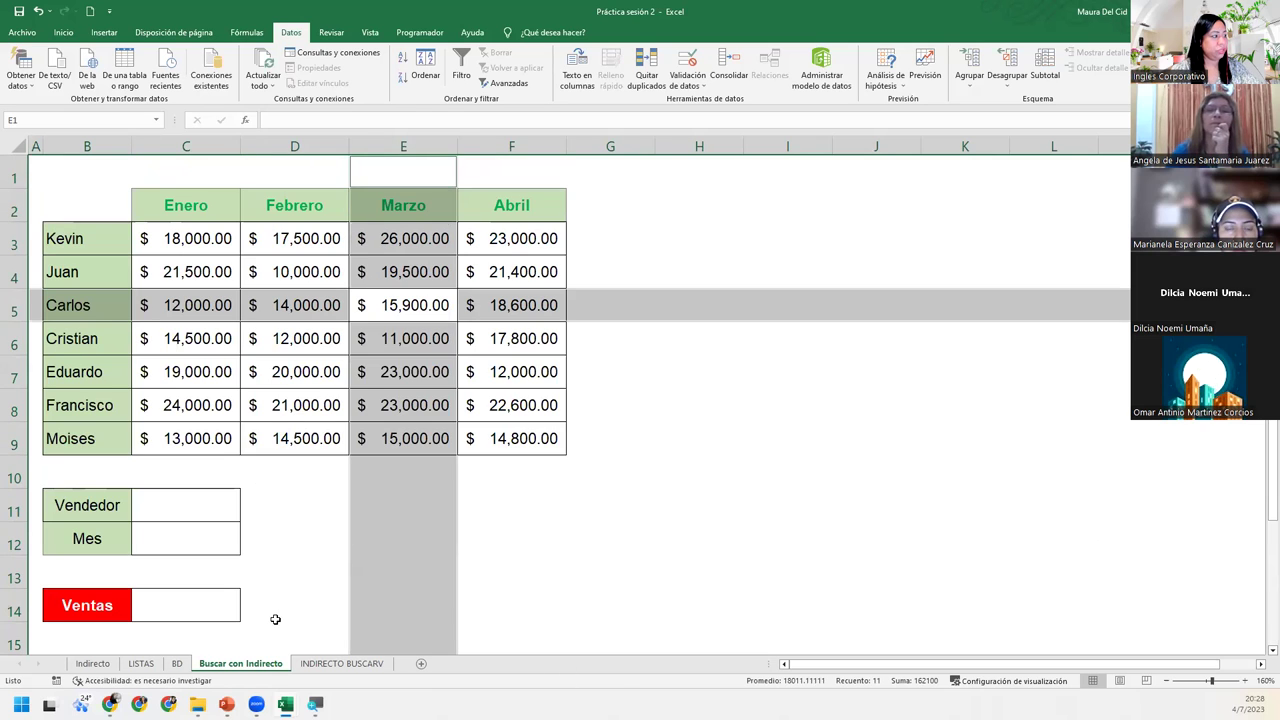
left_click(231, 614)
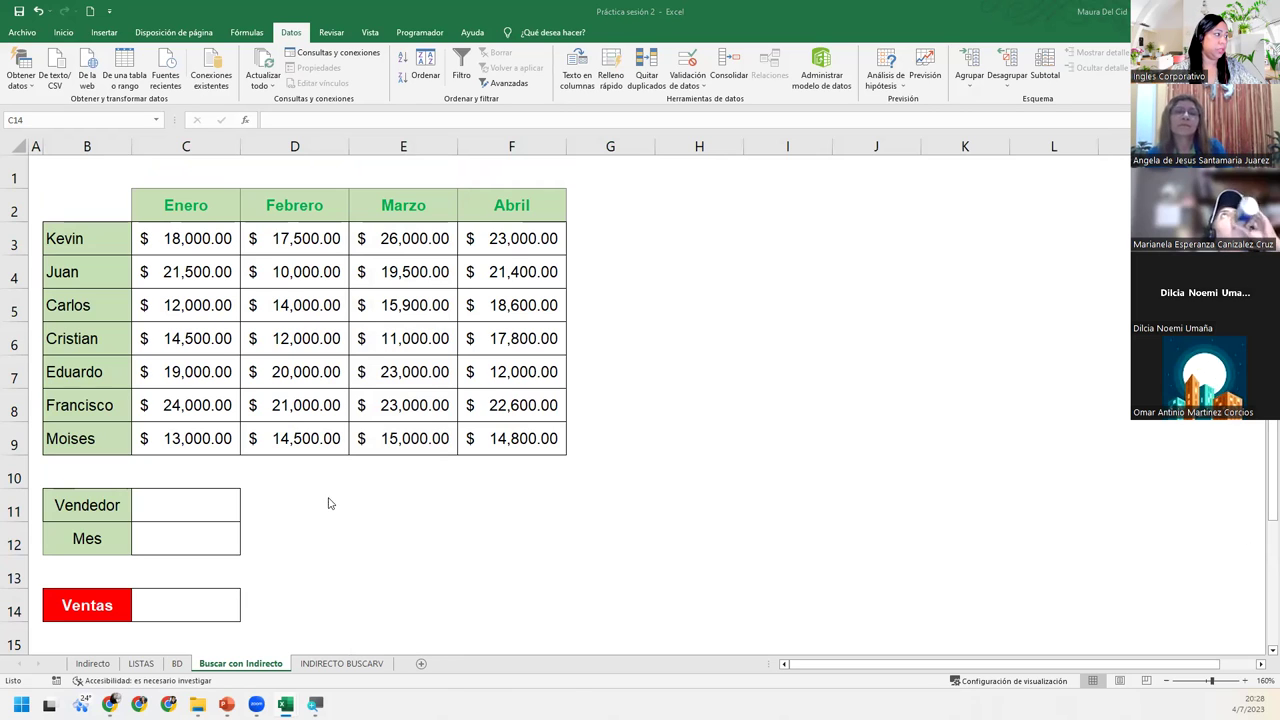
left_click(219, 505)
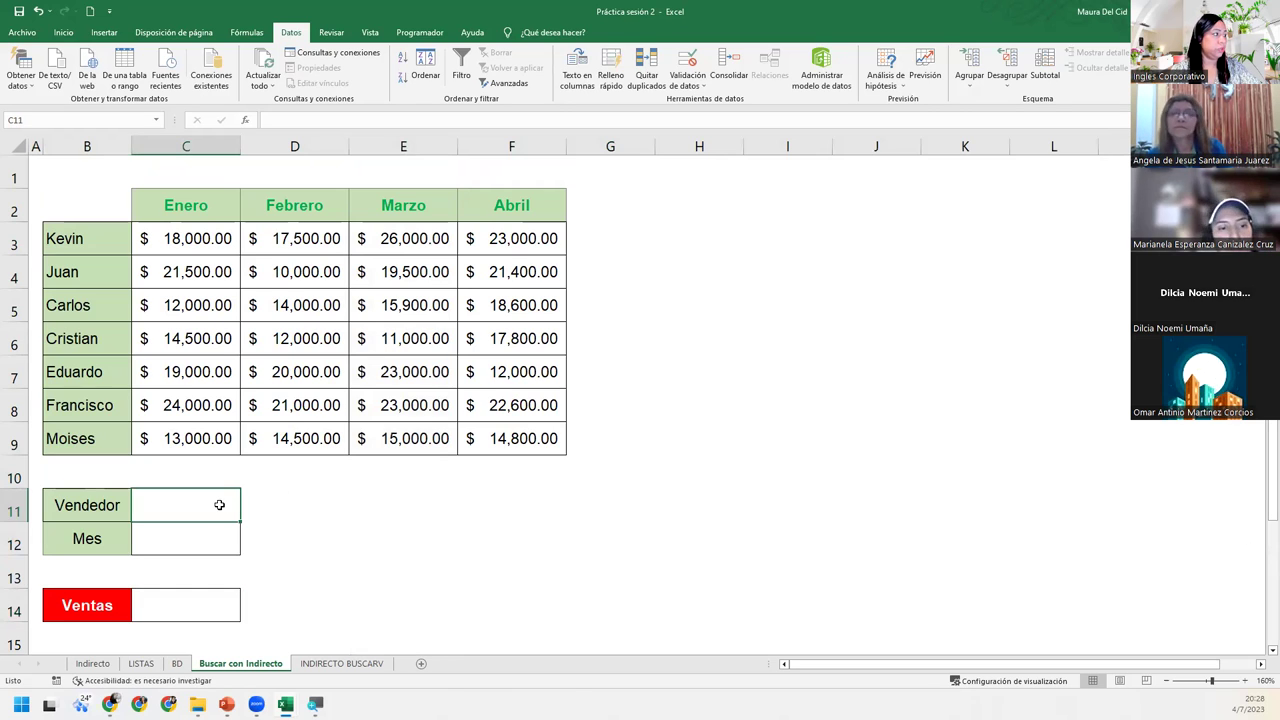
left_click(10, 297)
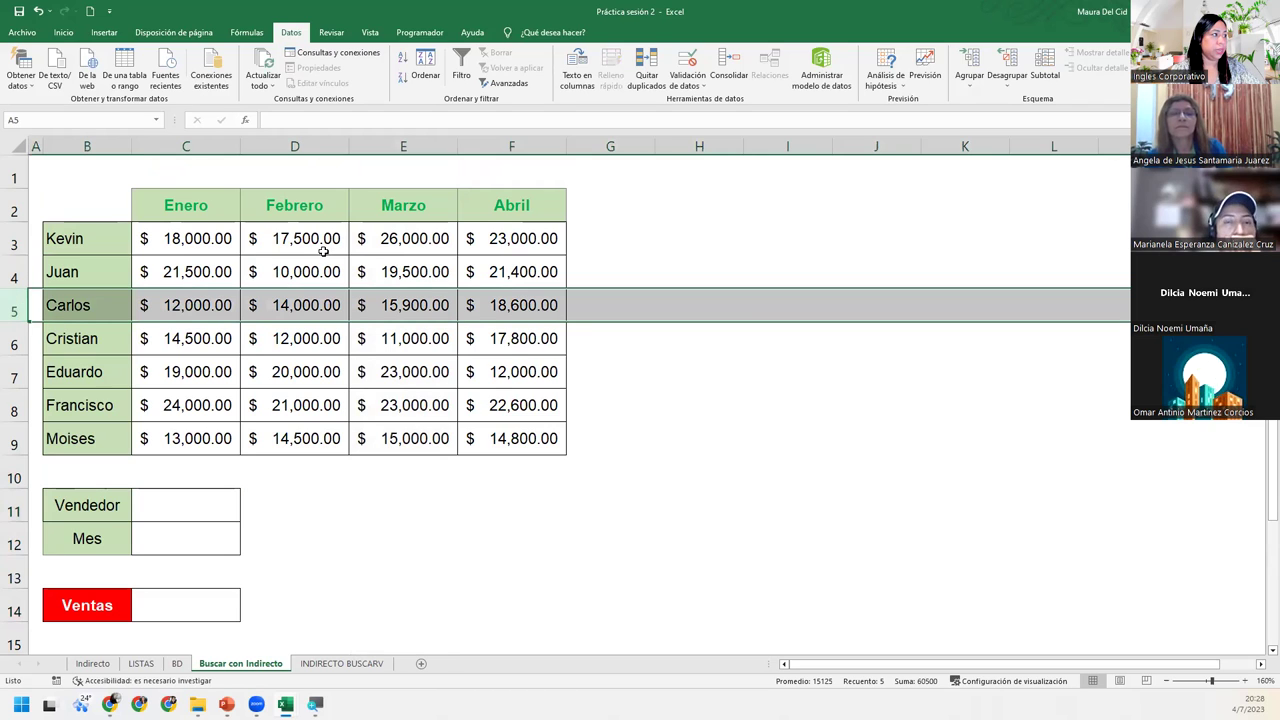
left_click(385, 147, "ctrl")
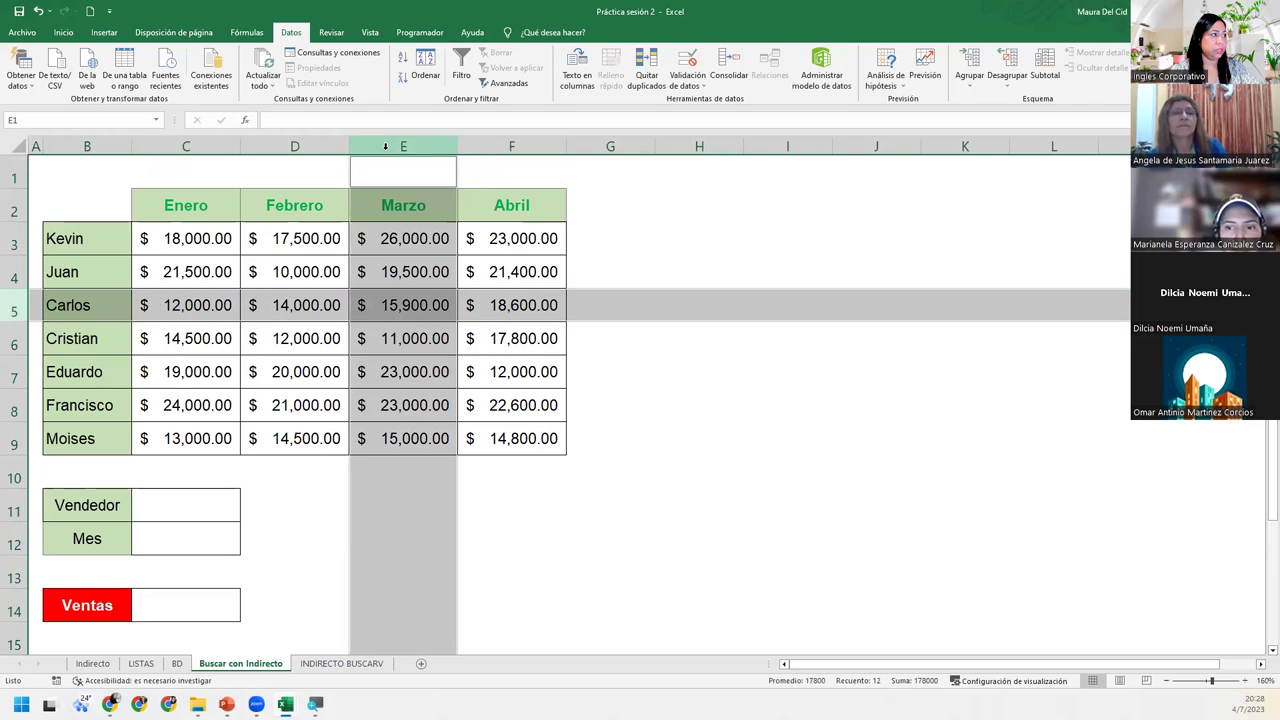
left_click(425, 298, "ctrl")
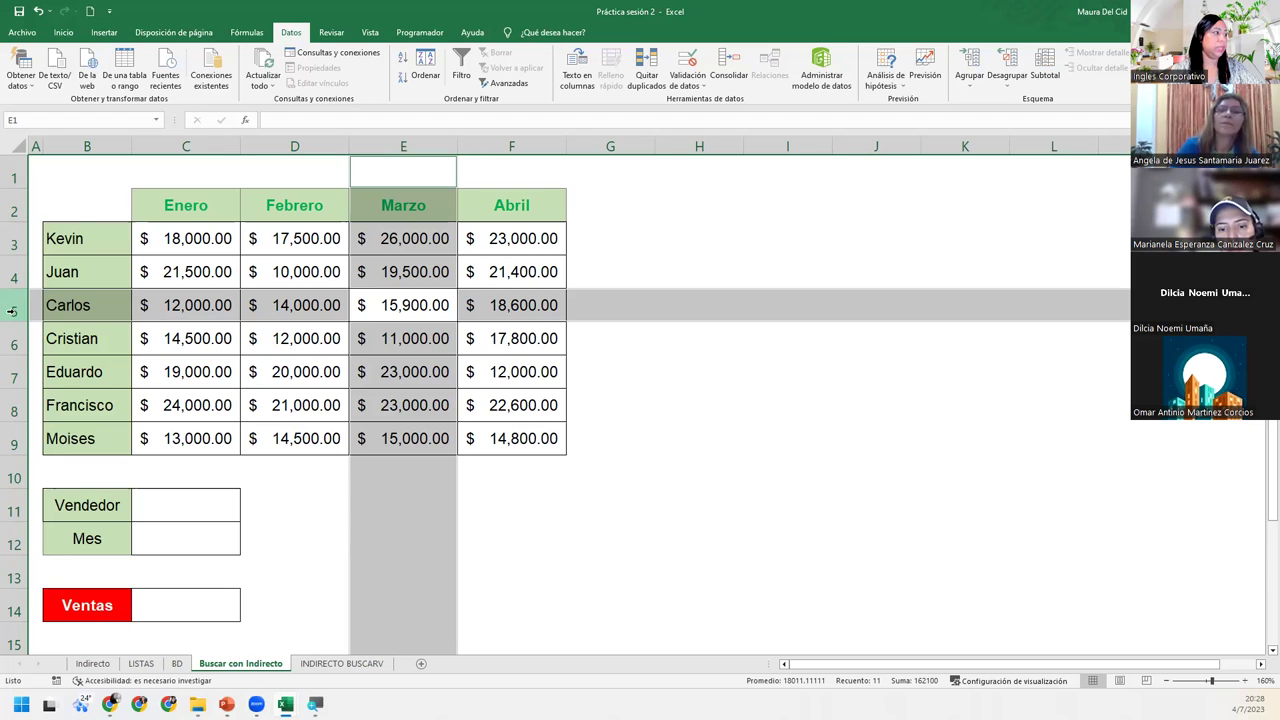
left_click(155, 242)
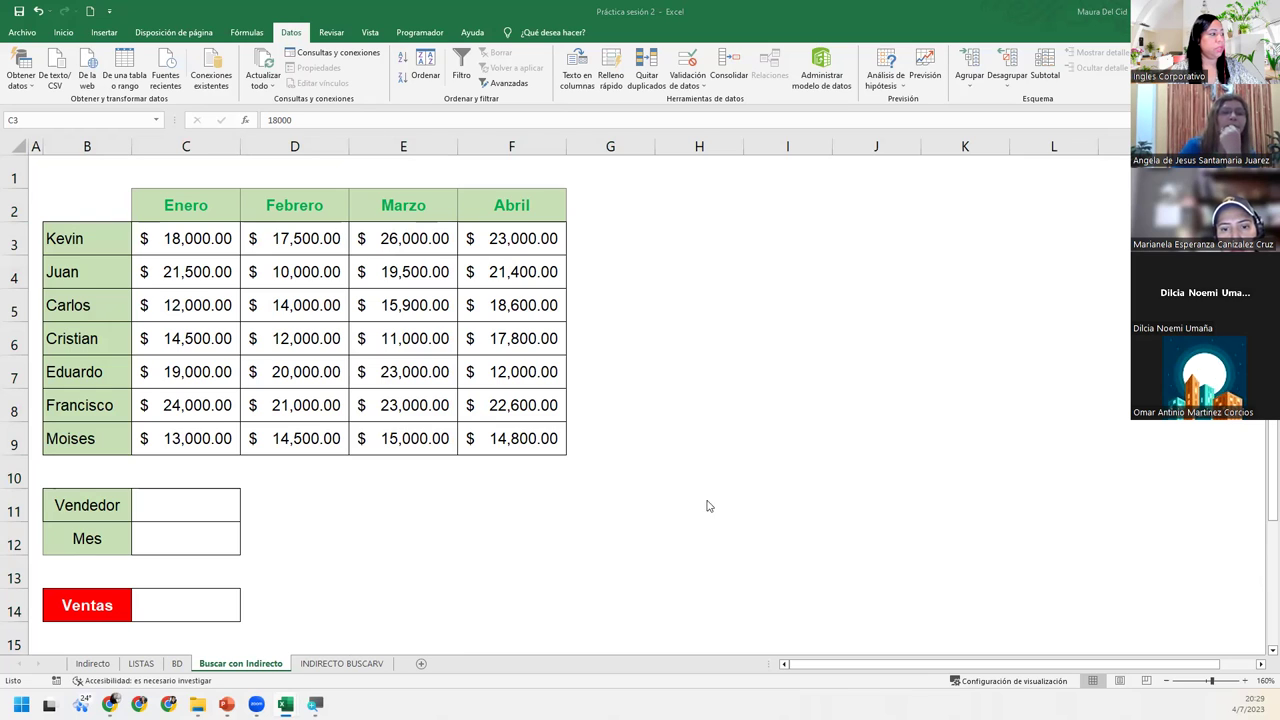
- Enter Carlos as Vendedor in C11 and Marzo as Mes in C12
left_click(171, 506)
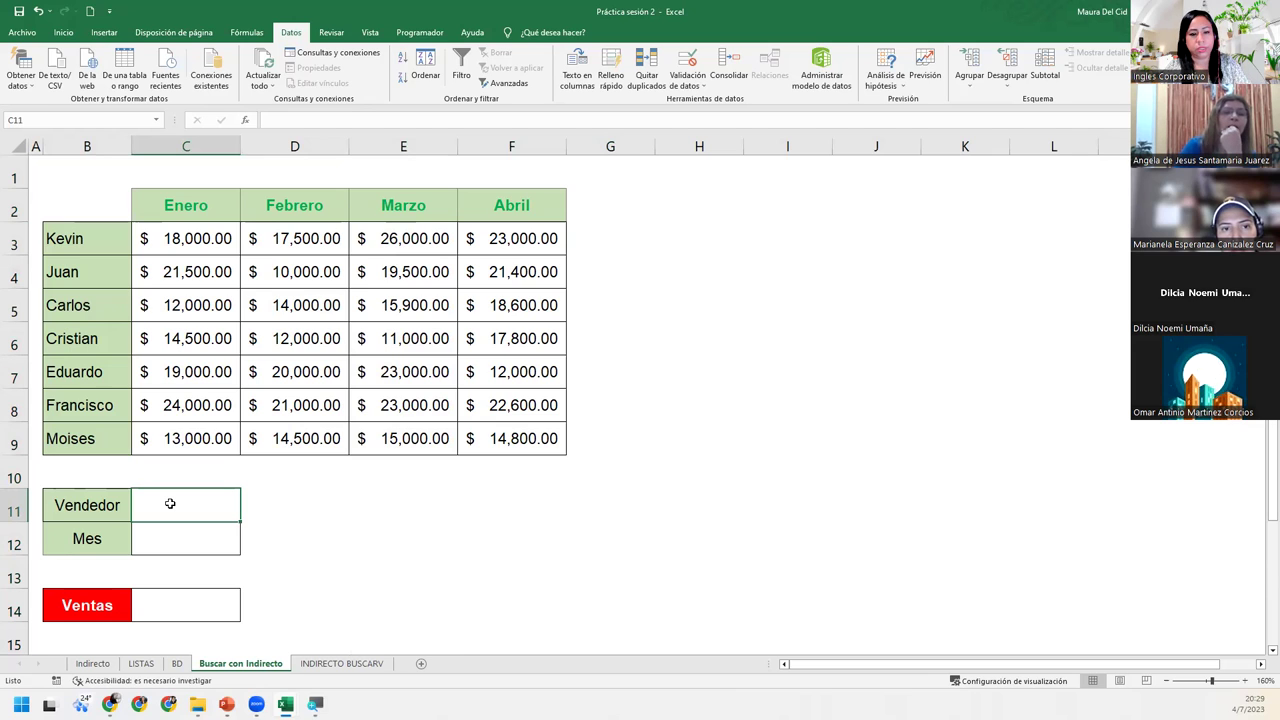
type("cARLOS")
key("Return")
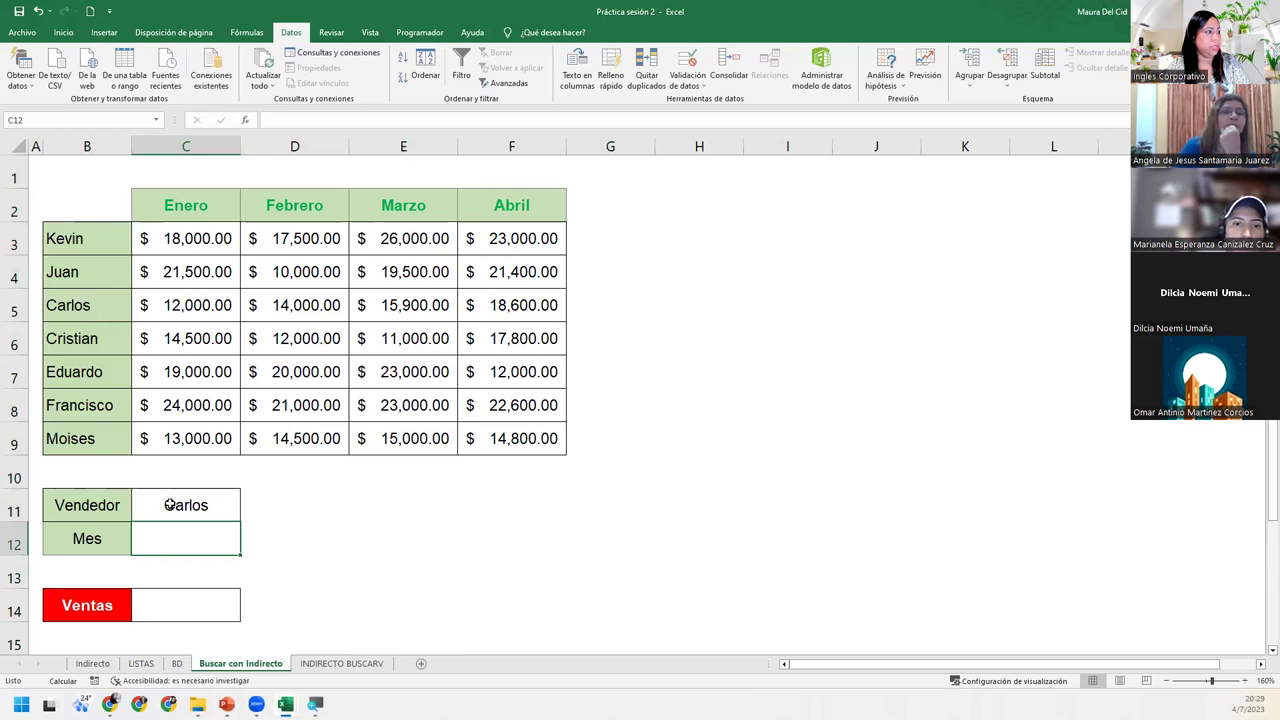
type("Marzo")
key("Return")
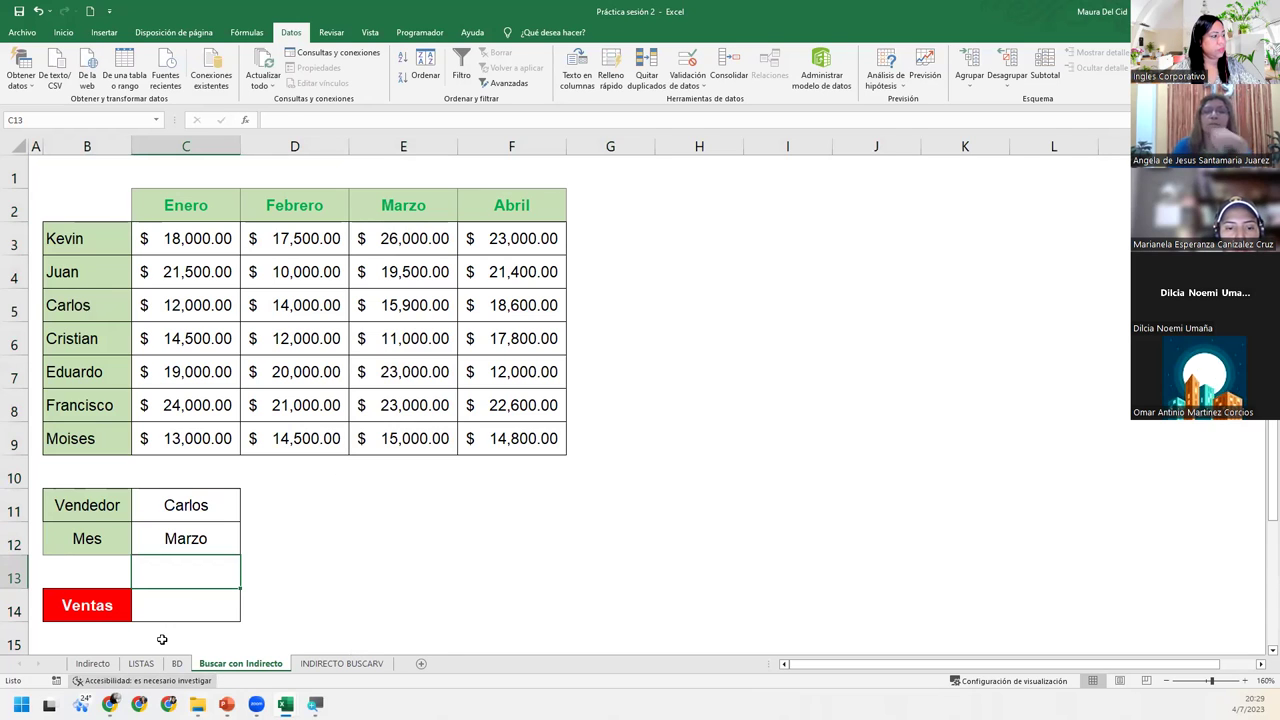
left_click(167, 594)
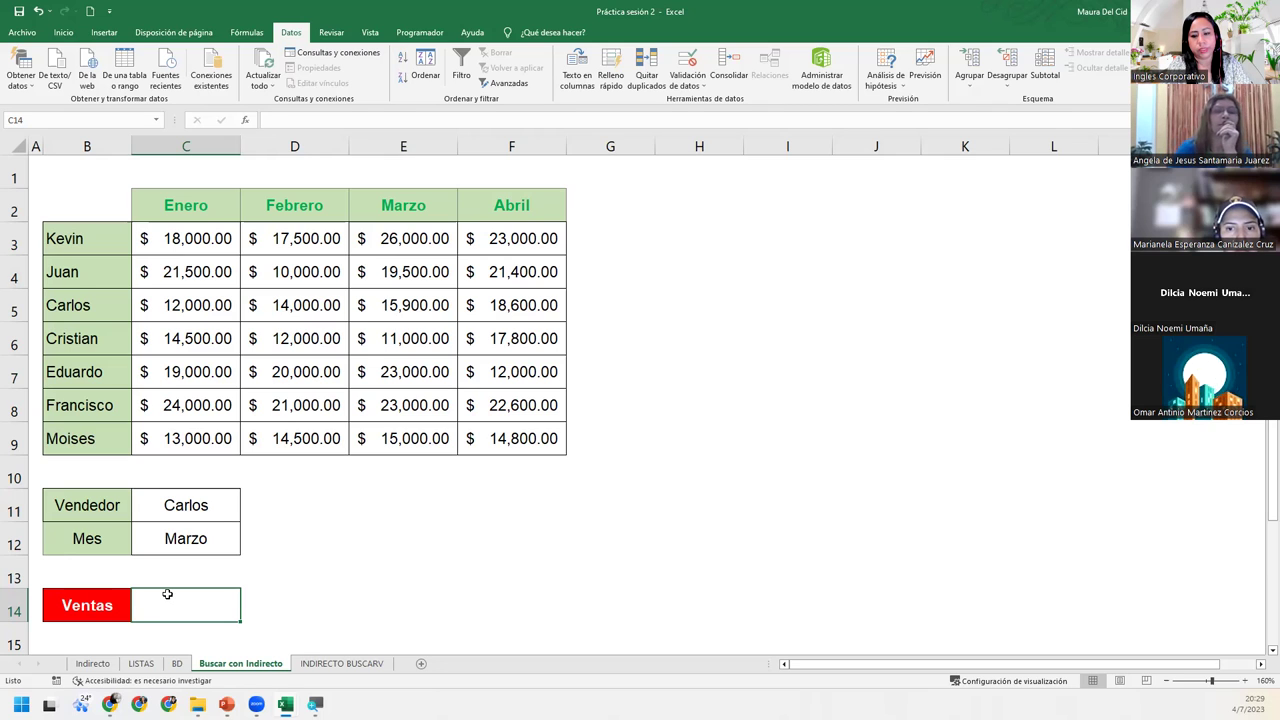
- Enter =INDIRECTO(C11) INDIRECTO(C12) in Ventas cell C14
type("=indire")
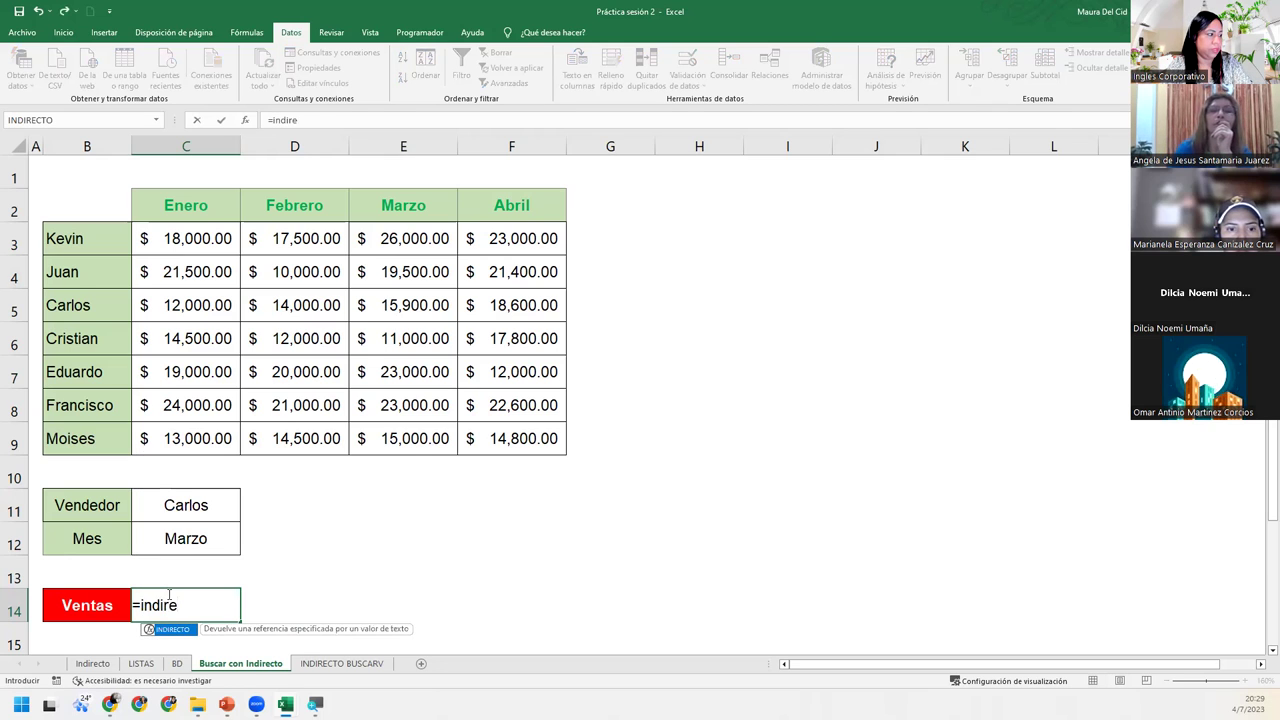
key("Tab")
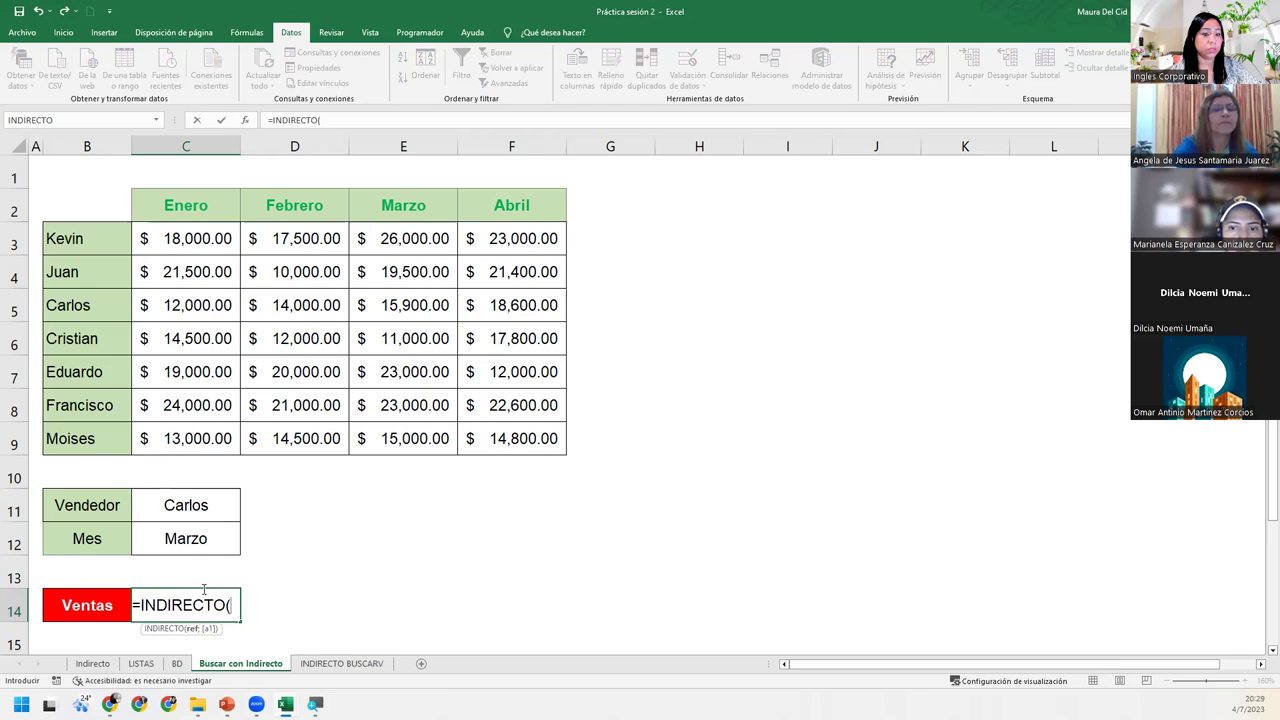
left_click(143, 498)
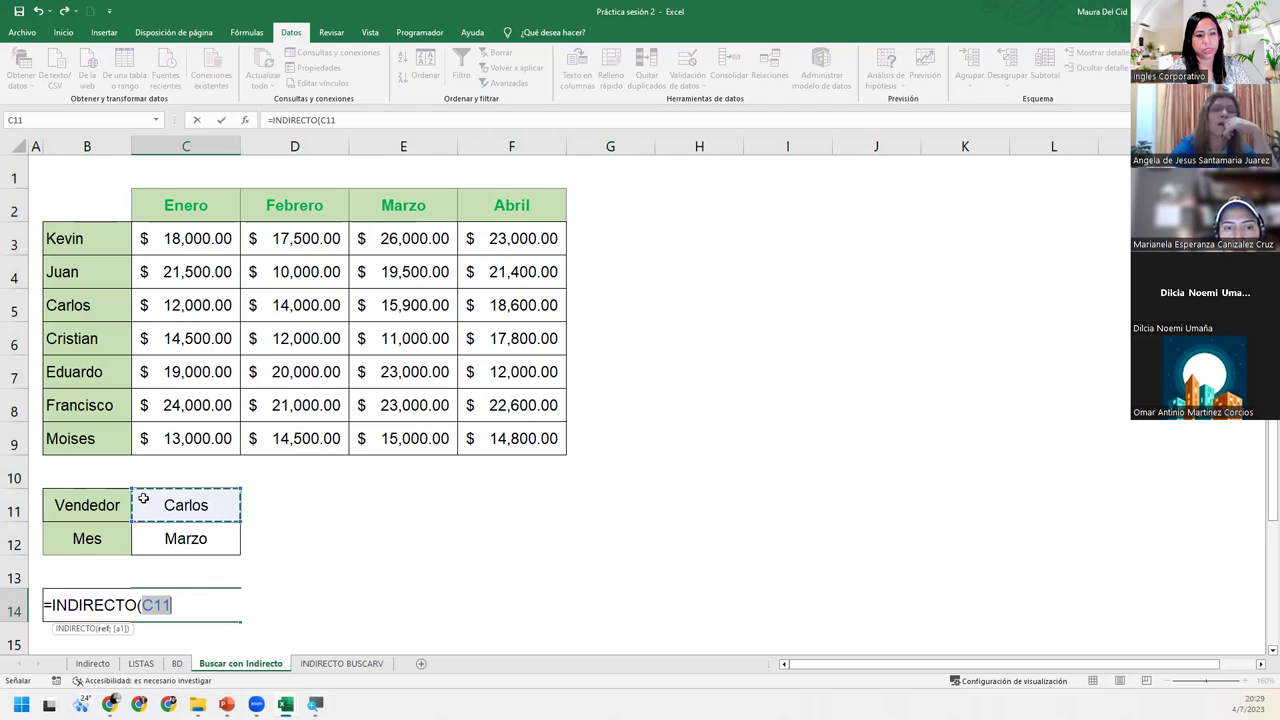
type(")")
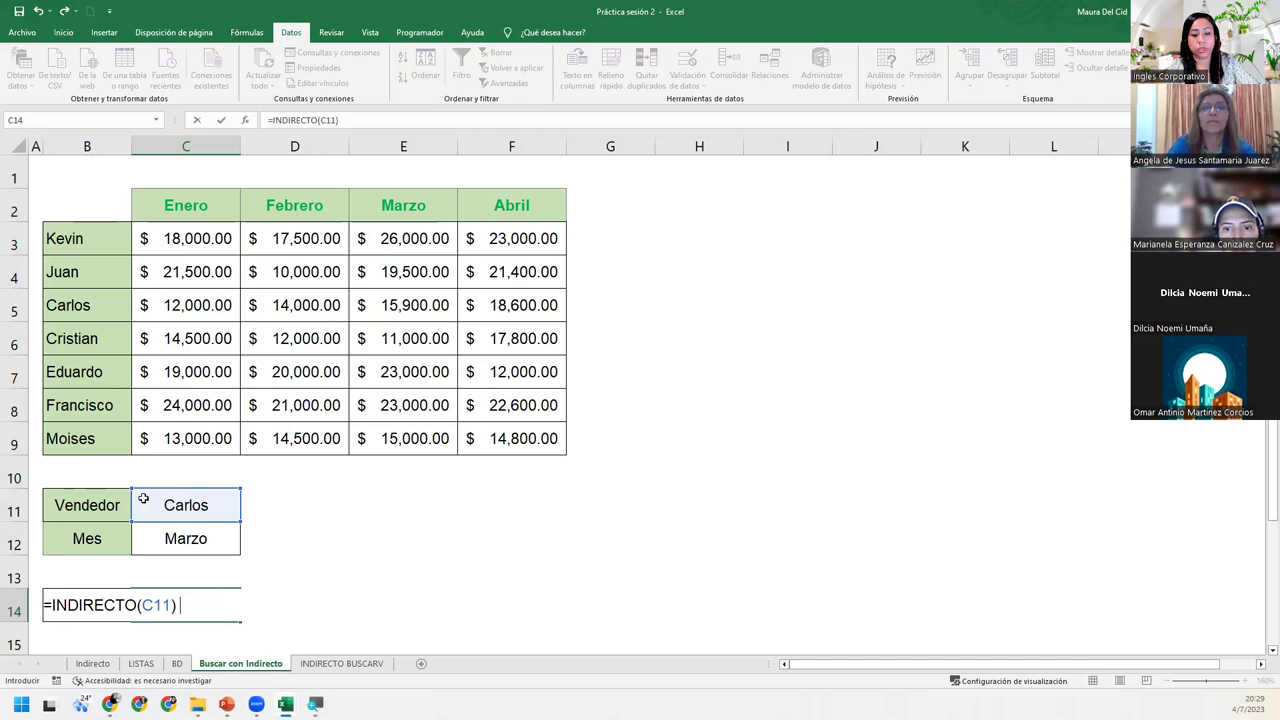
type("IN")
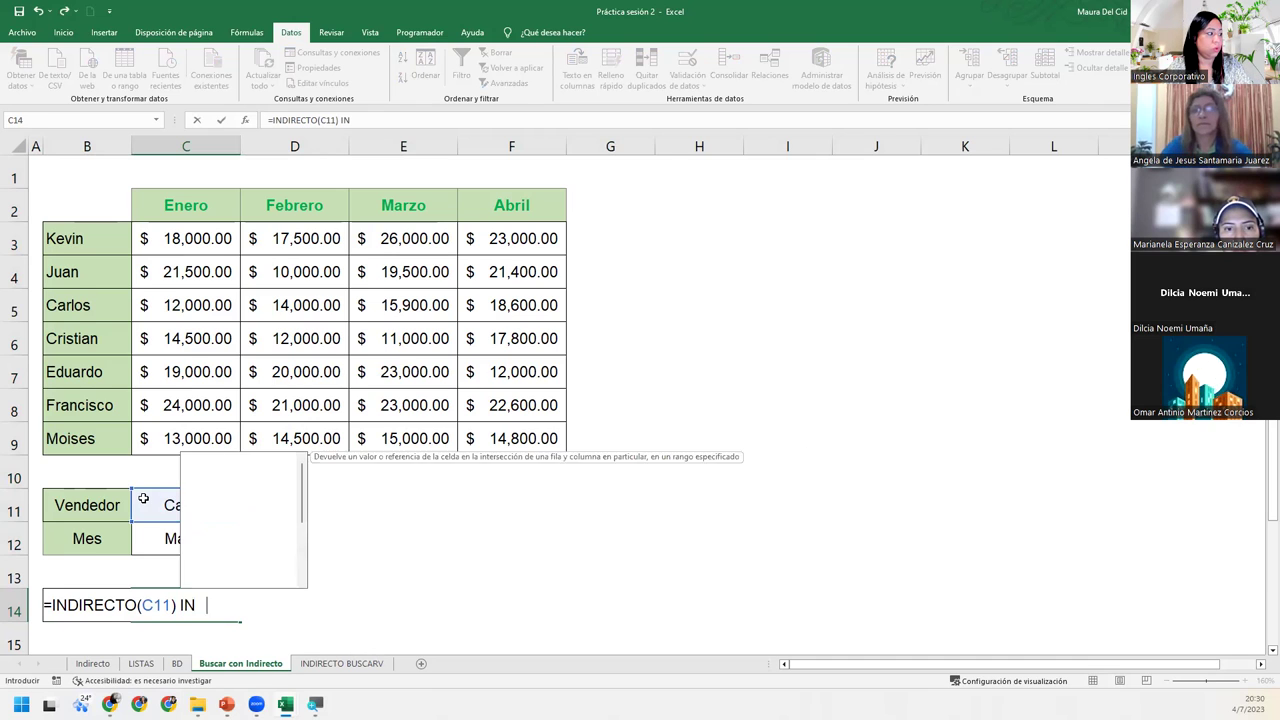
type("DIRECT")
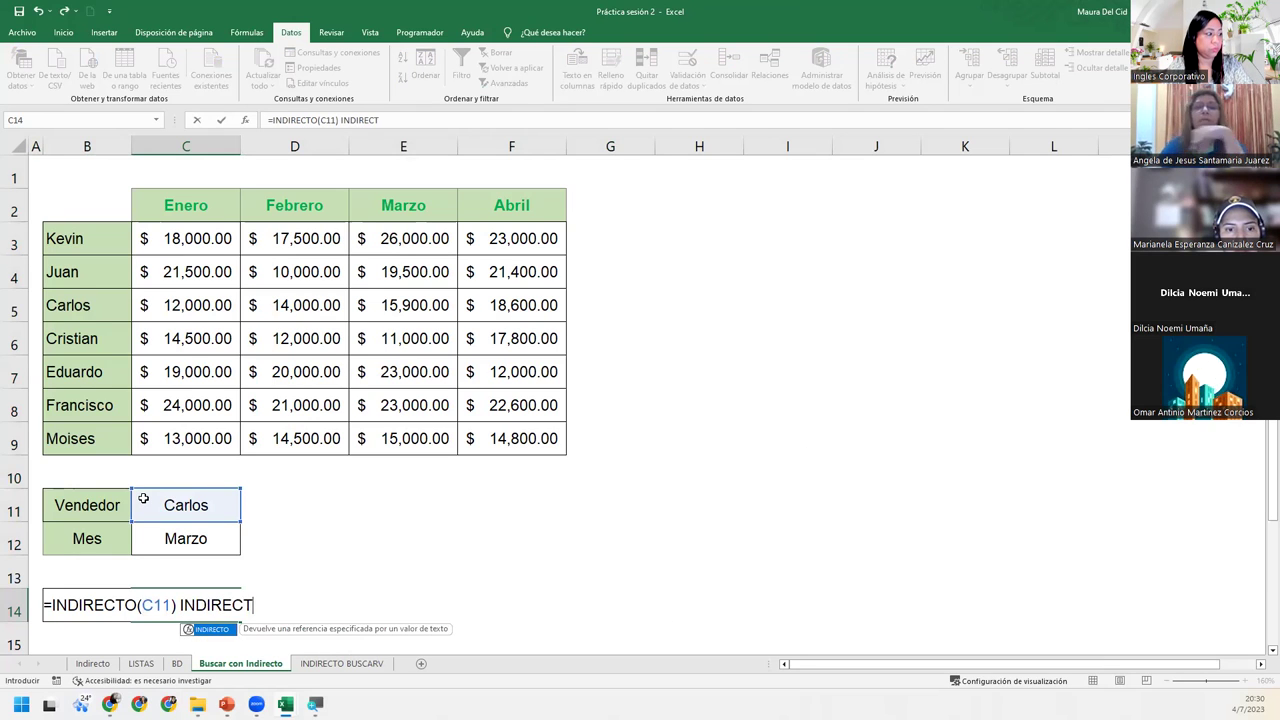
type("R")
key("BackSpace")
type("O")
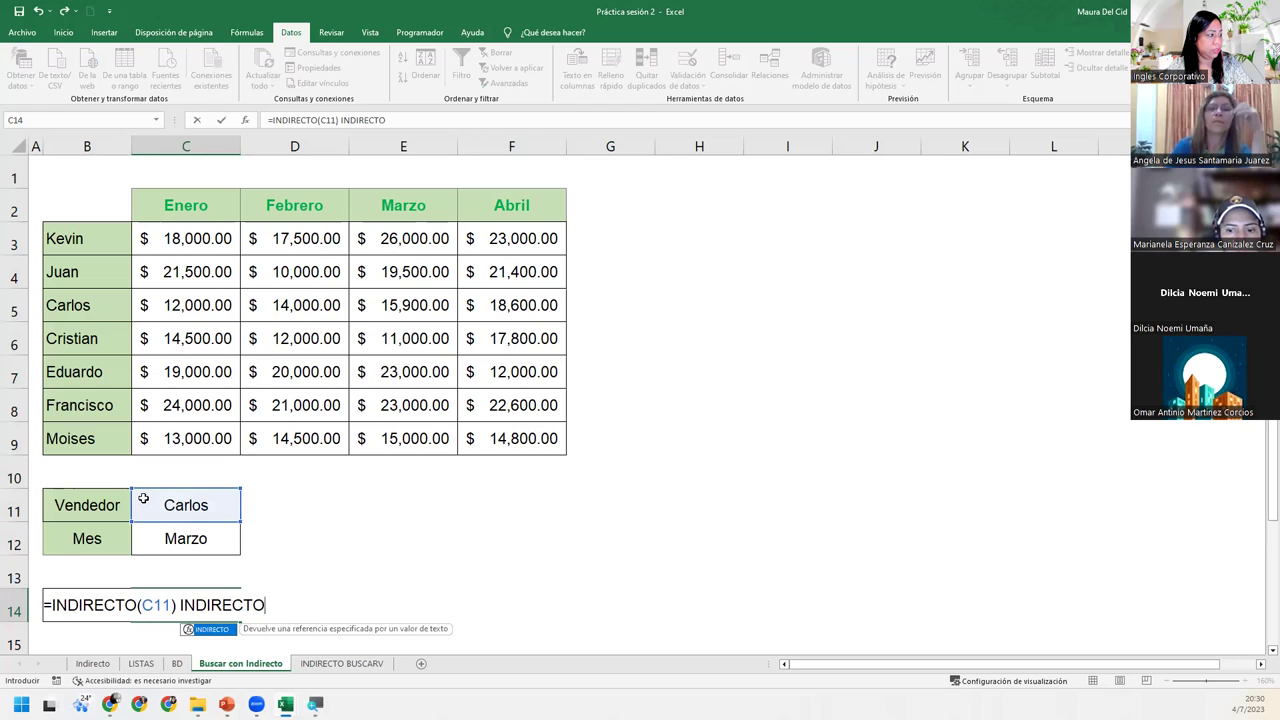
type("(")
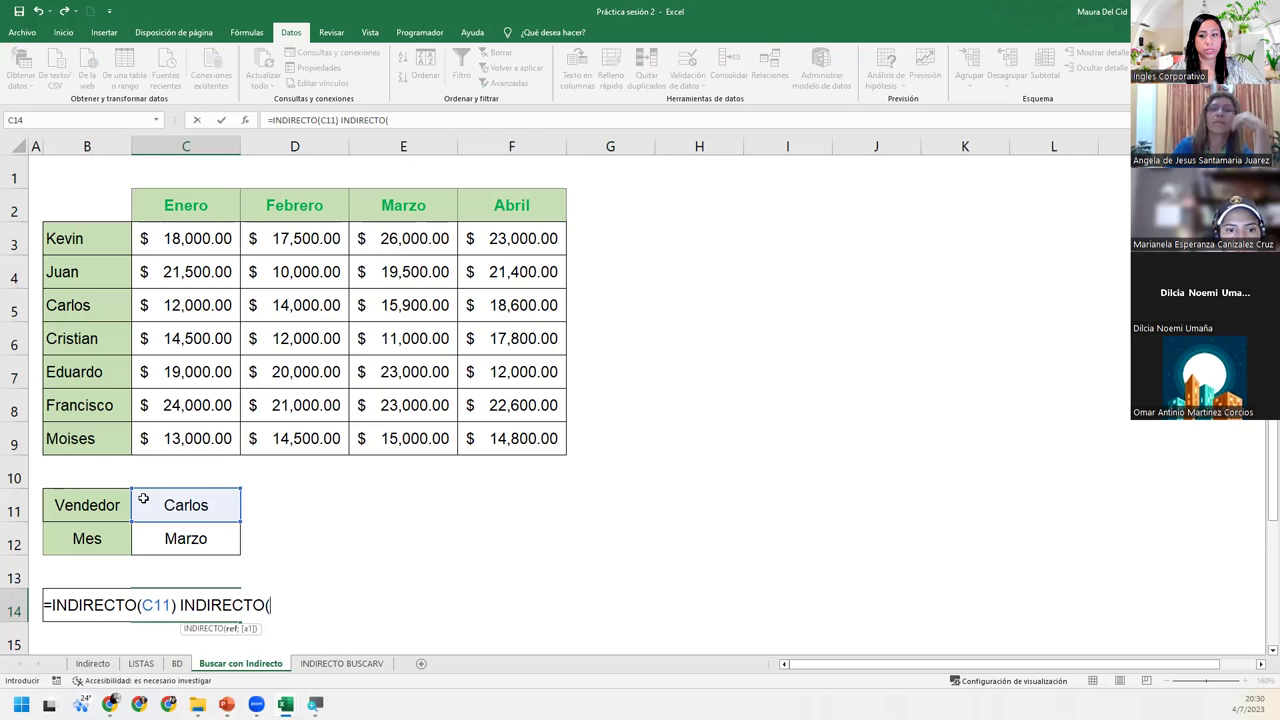
left_click(157, 534)
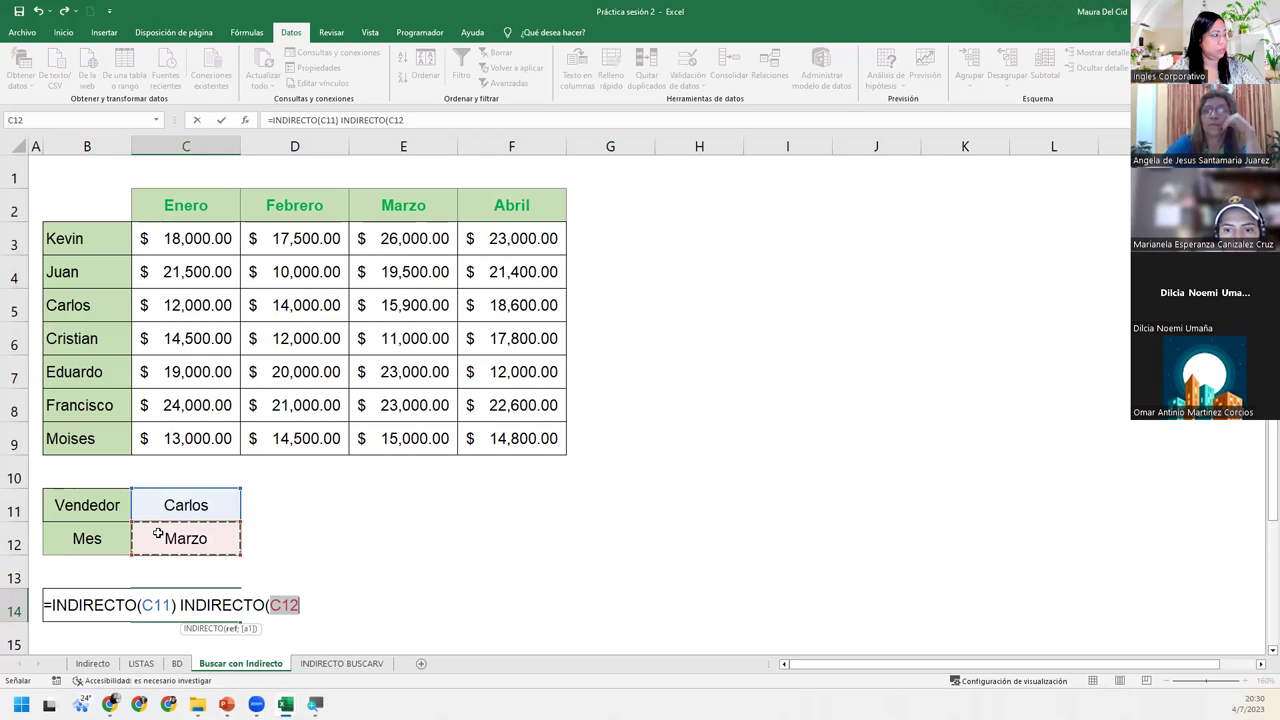
type(")")
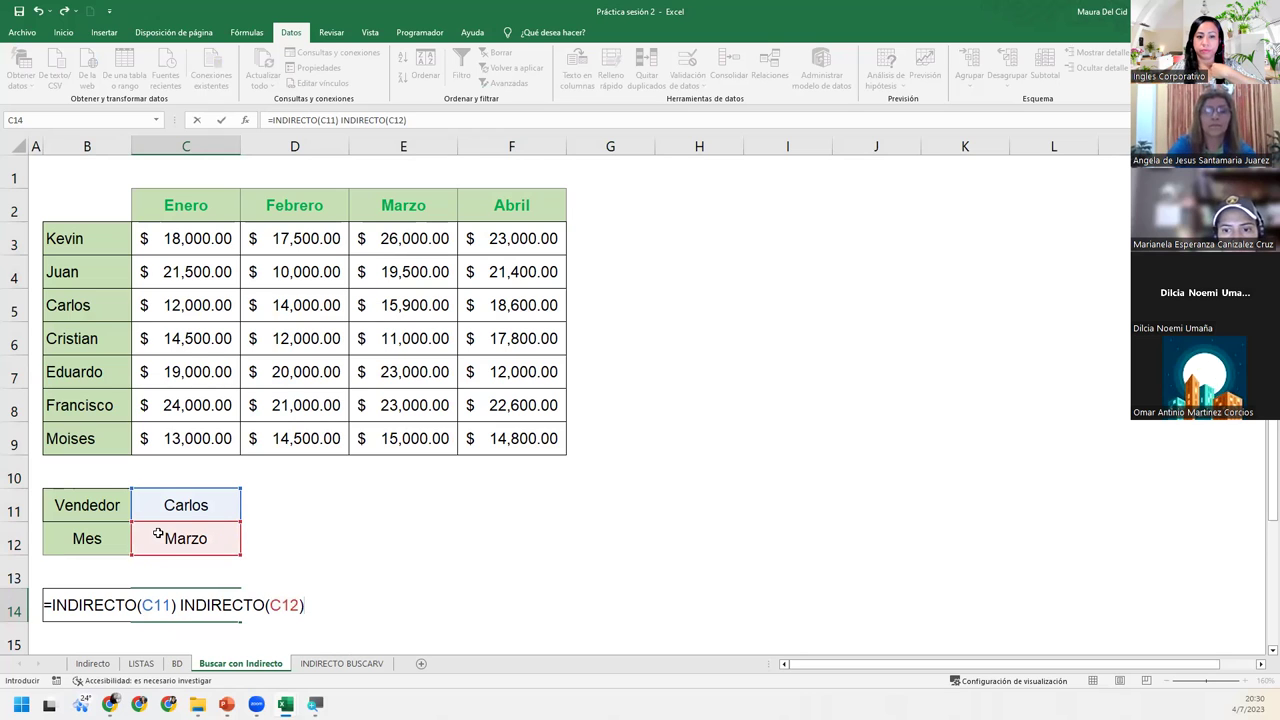
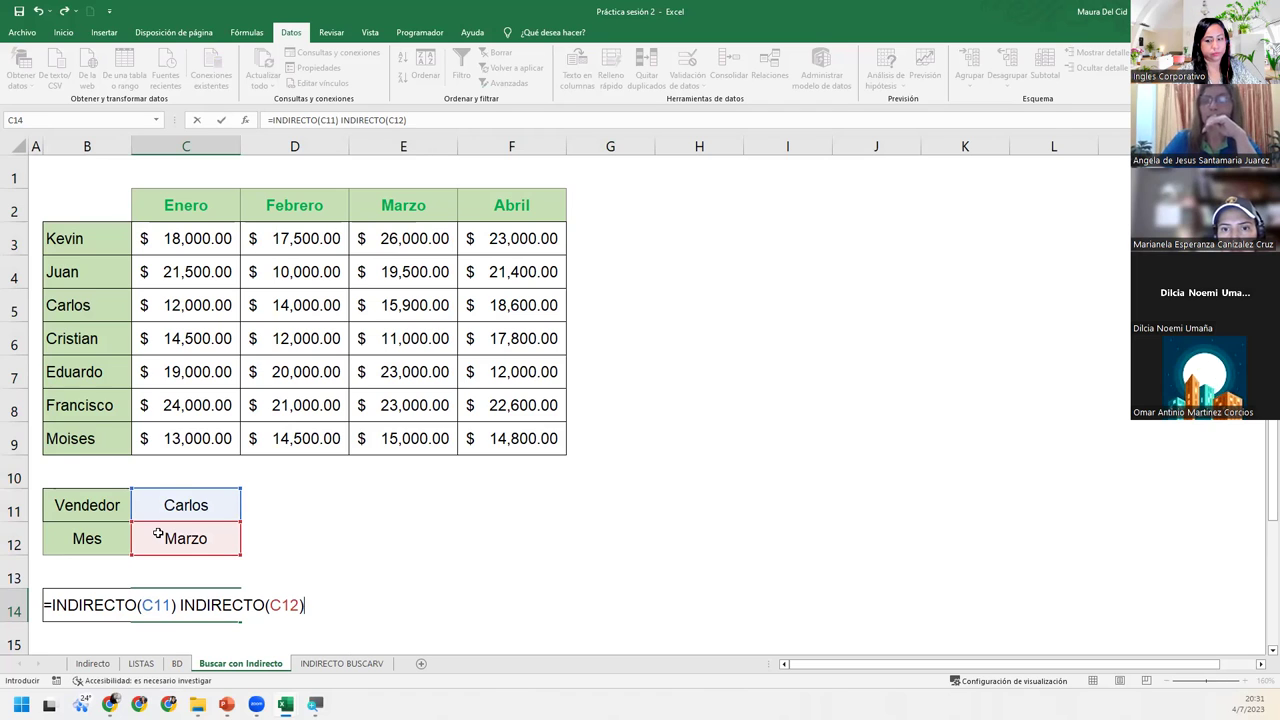
- Commit =INDIRECTO(C11) INDIRECTO(C12) in C14 and reselect the cell to review the formula
key("Return")
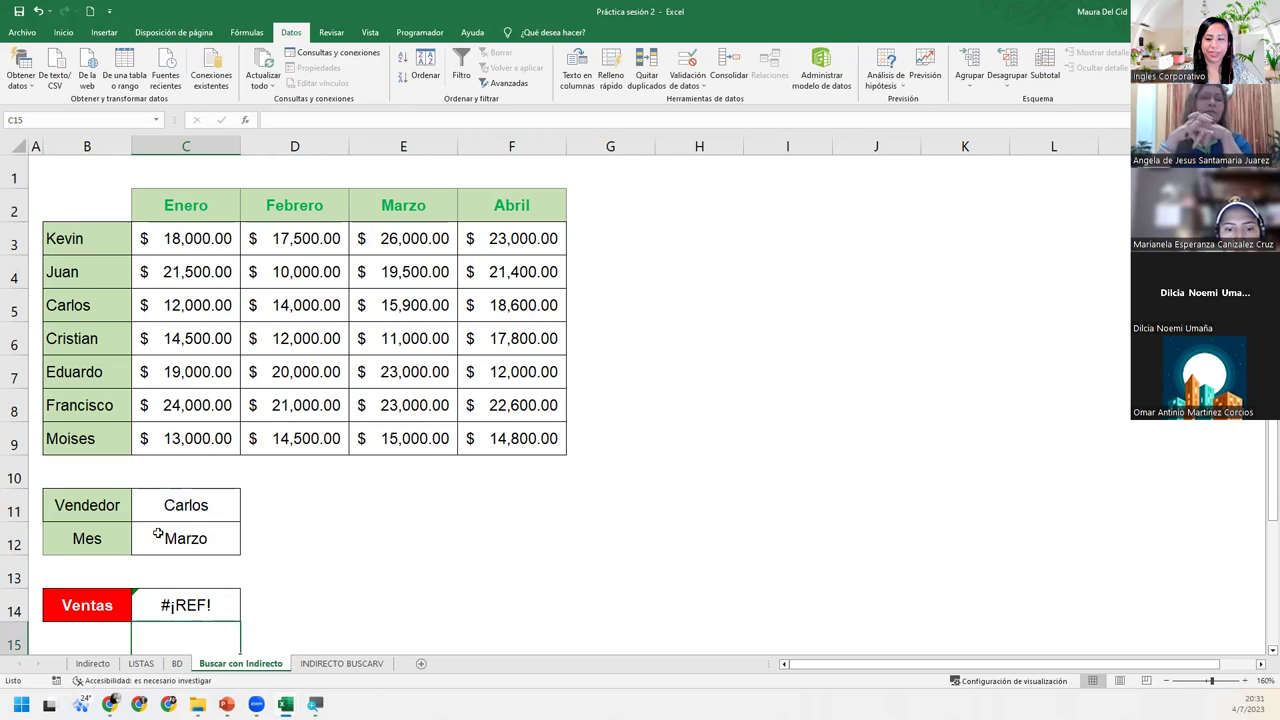
left_click(156, 607)
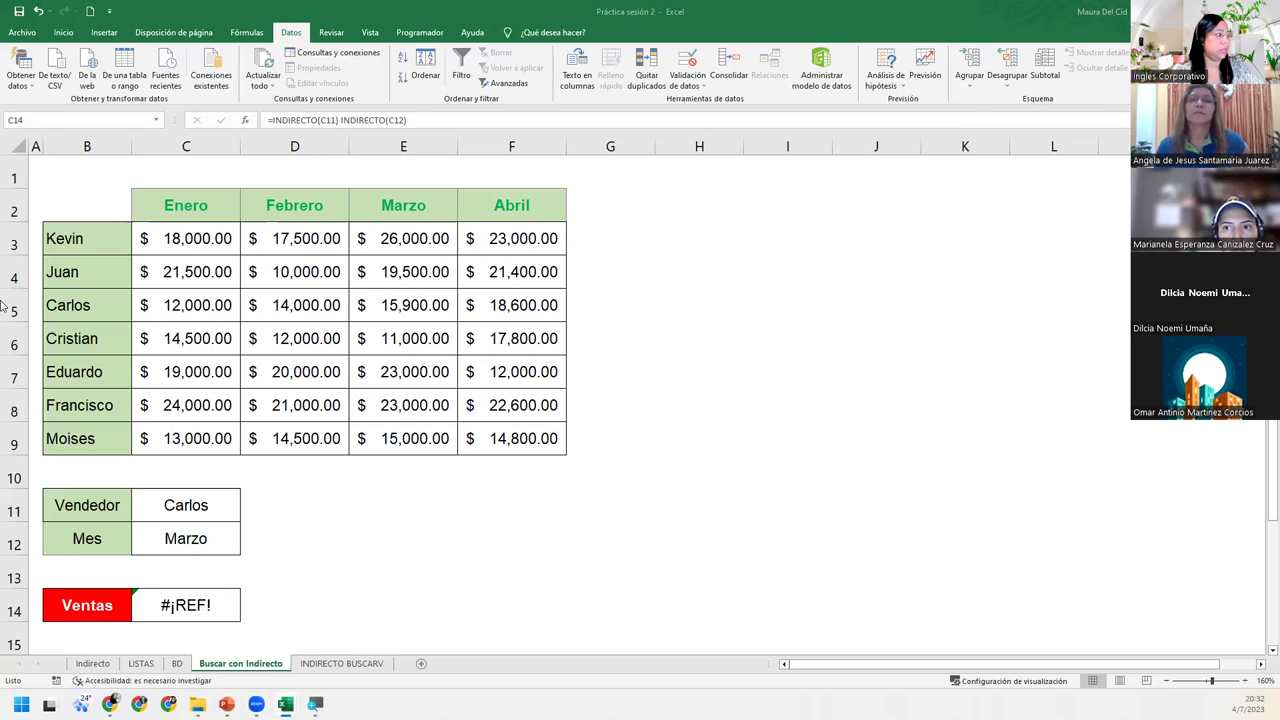
- Create names for the B2:F9 sales table from its top row and left column headers
mouse_move(110, 211)
left_mouse_down()
mouse_move(415, 418)
mouse_move(490, 428)
left_mouse_up()
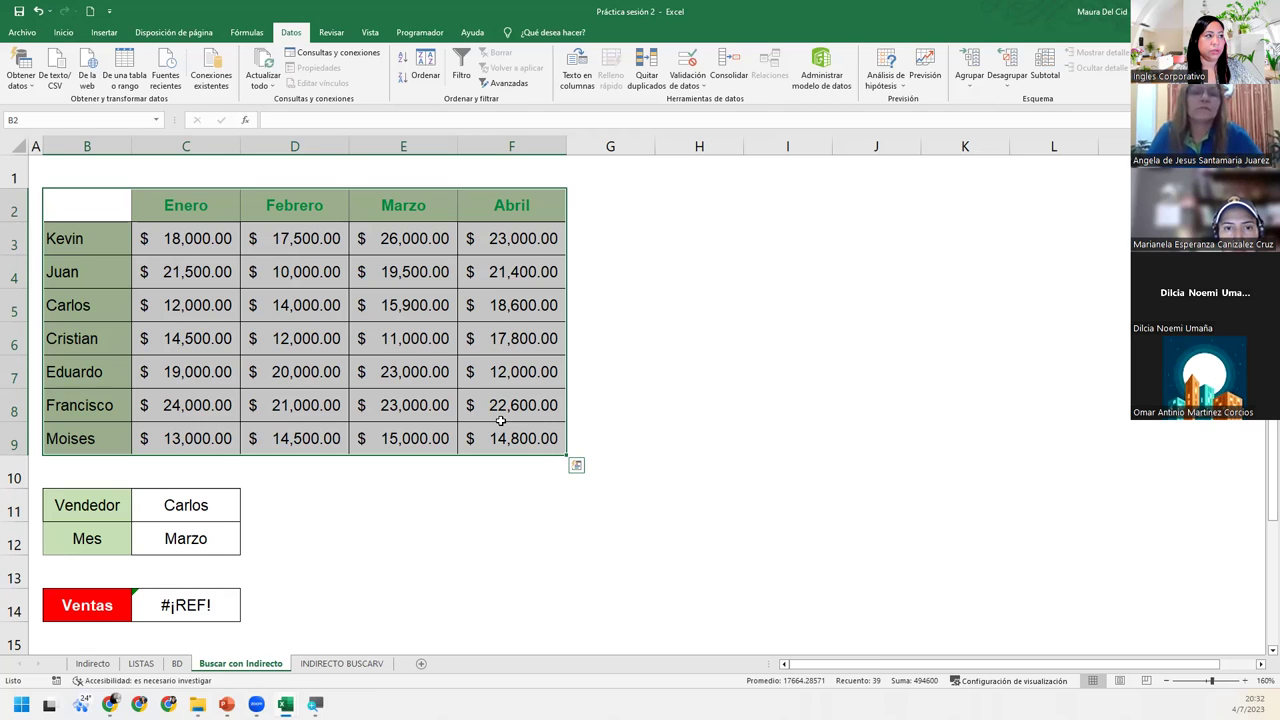
left_click(265, 34)
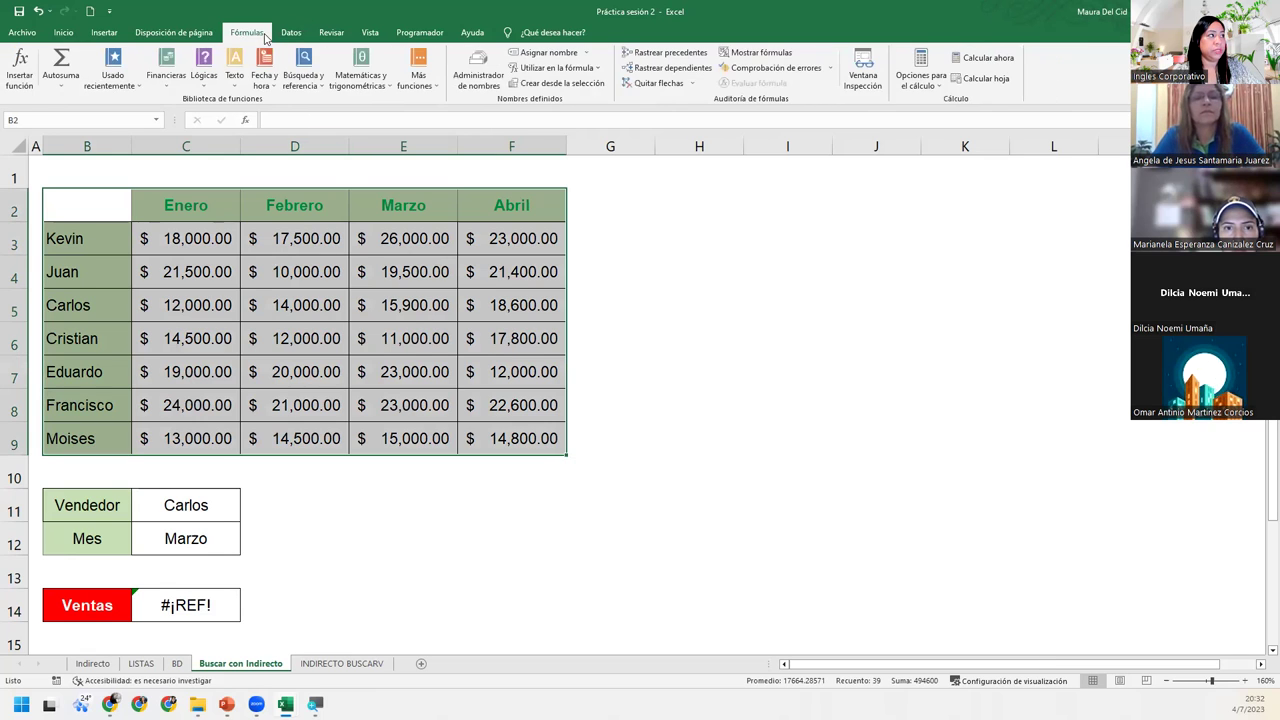
left_click(580, 86)
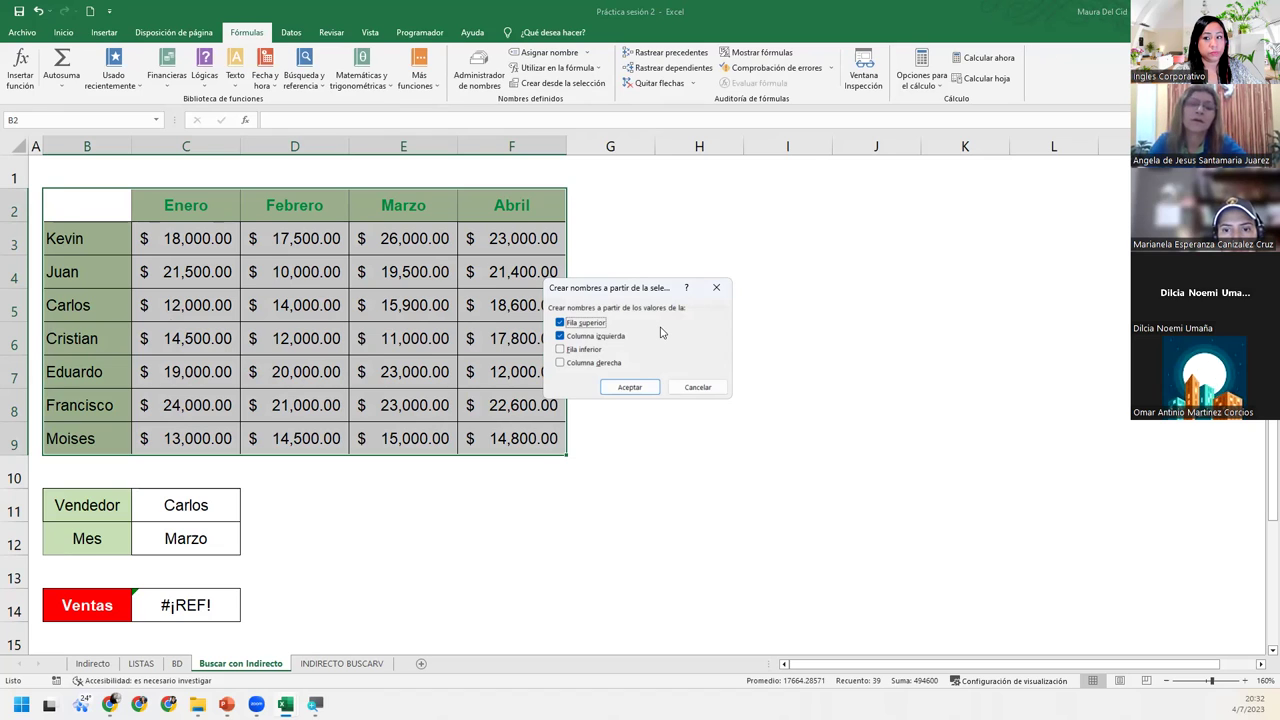
left_click(630, 387)
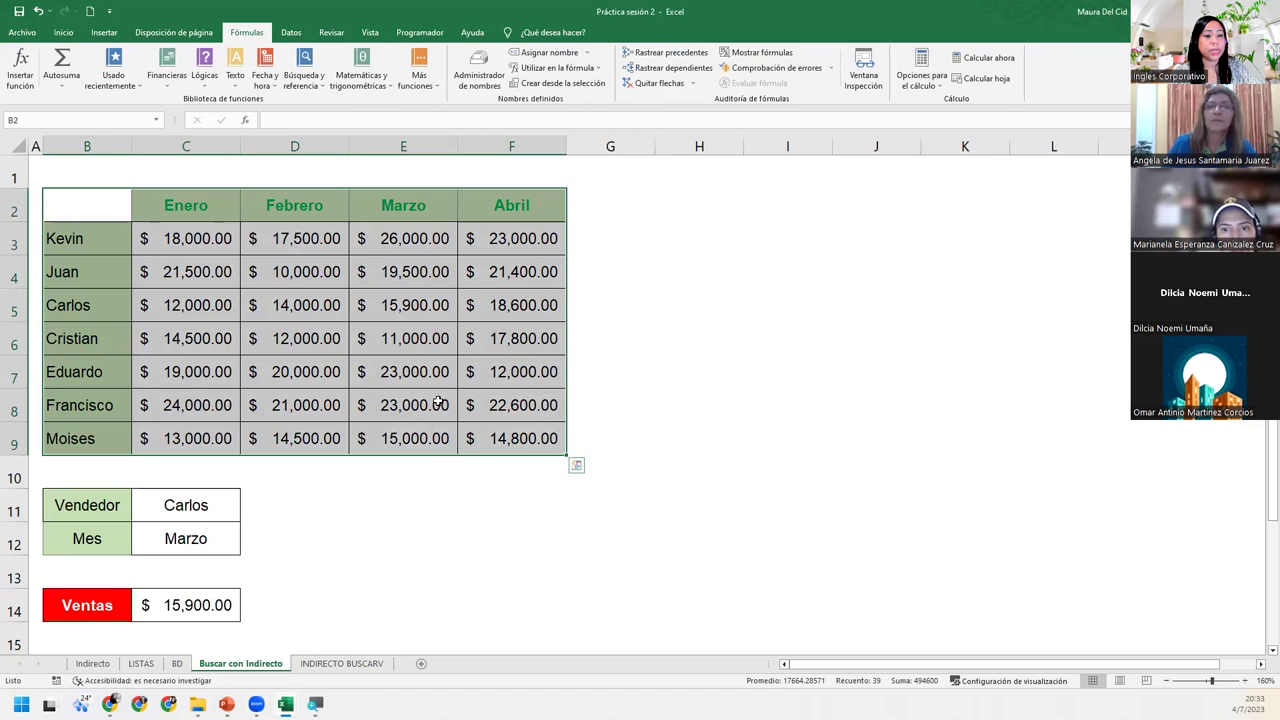
- Highlight row 5 and column E to show their intersection at E5 with 15,900.00
left_click(221, 585)
left_click(221, 603)
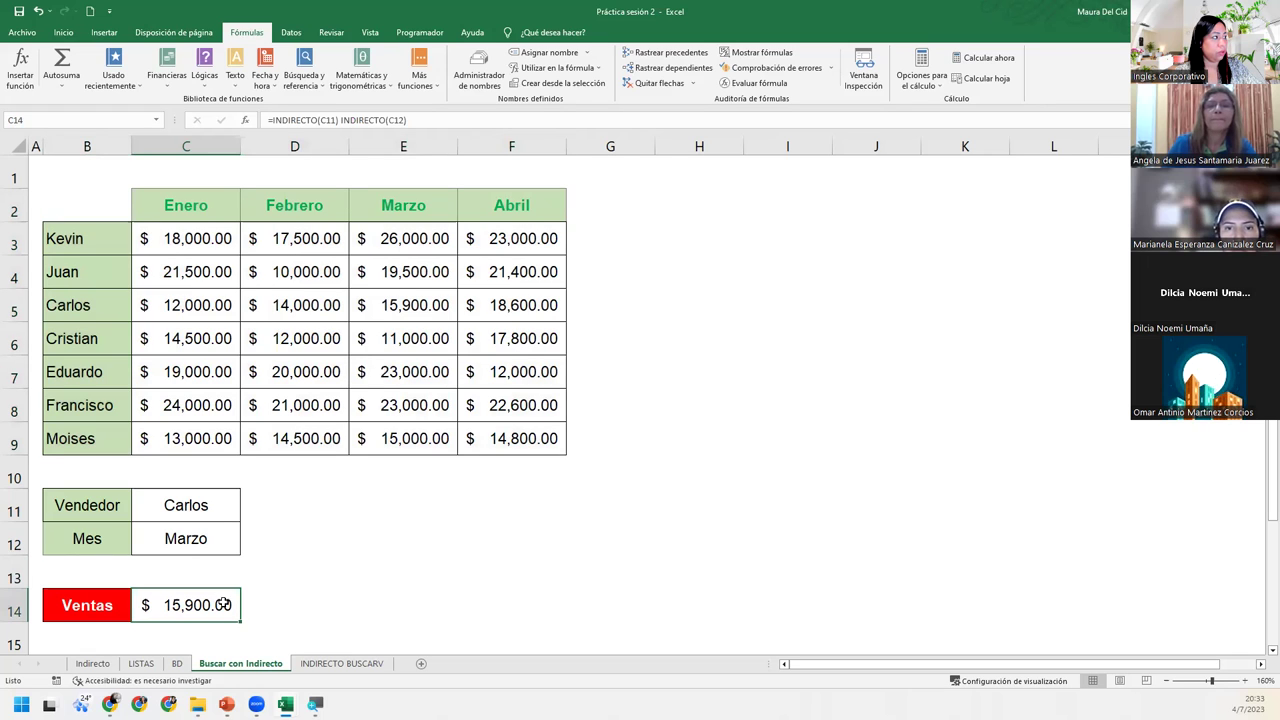
left_click(13, 308)
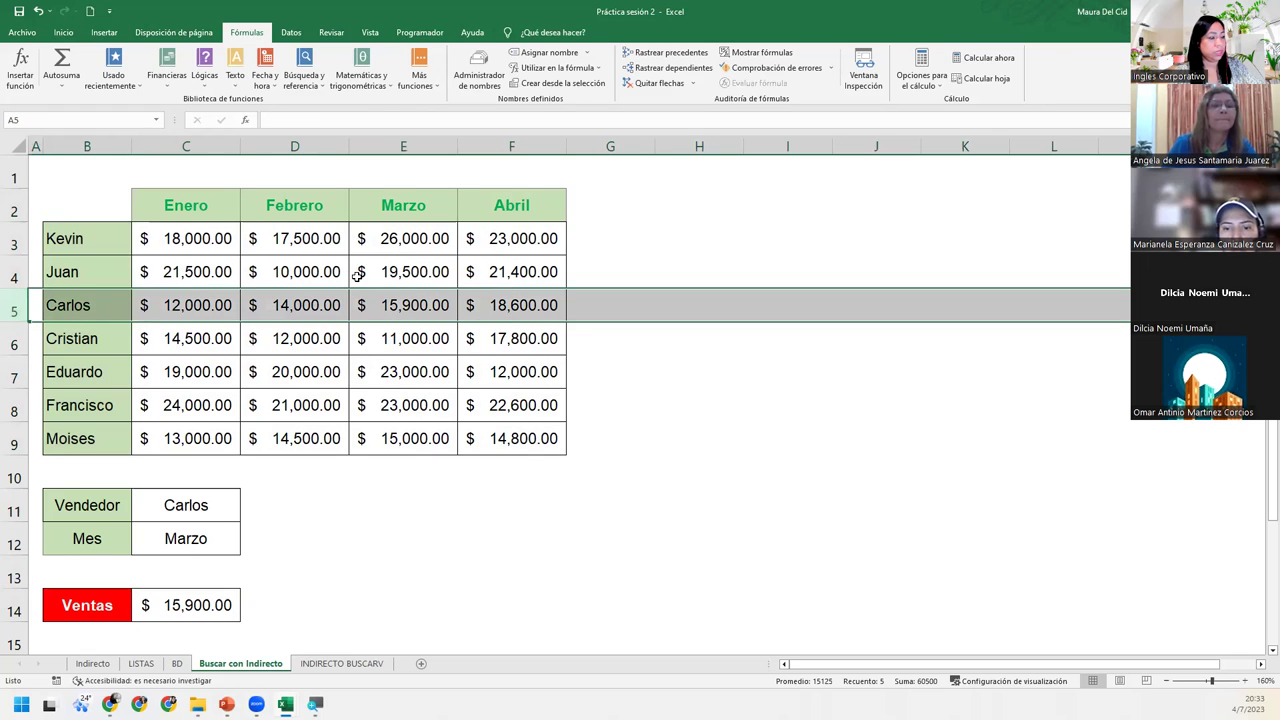
left_click(420, 142, "ctrl")
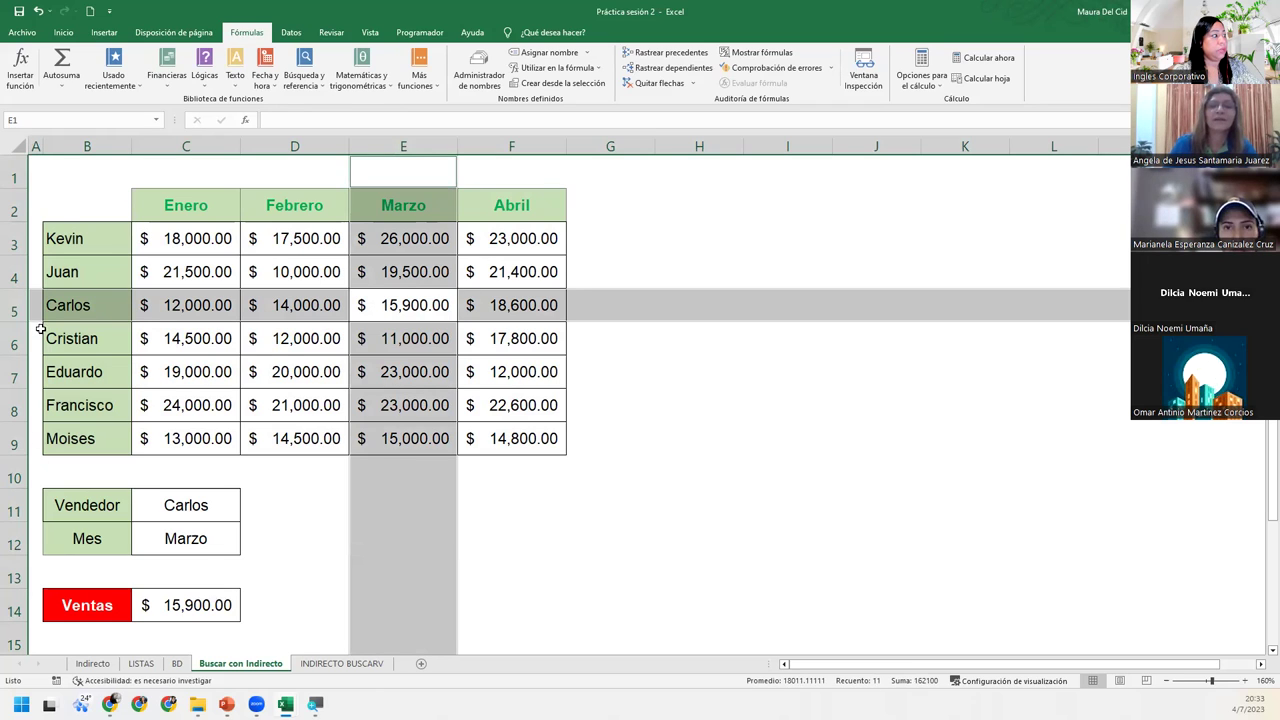
left_click(12, 311)
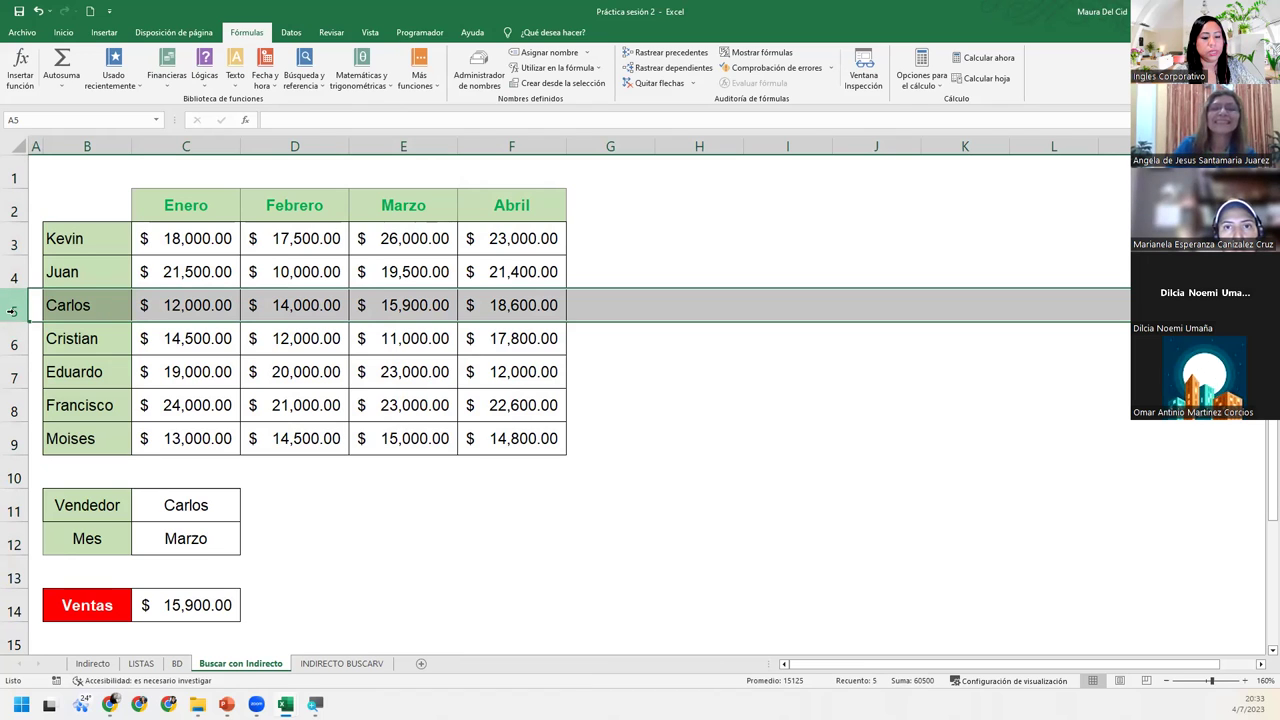
left_click(407, 143, "ctrl")
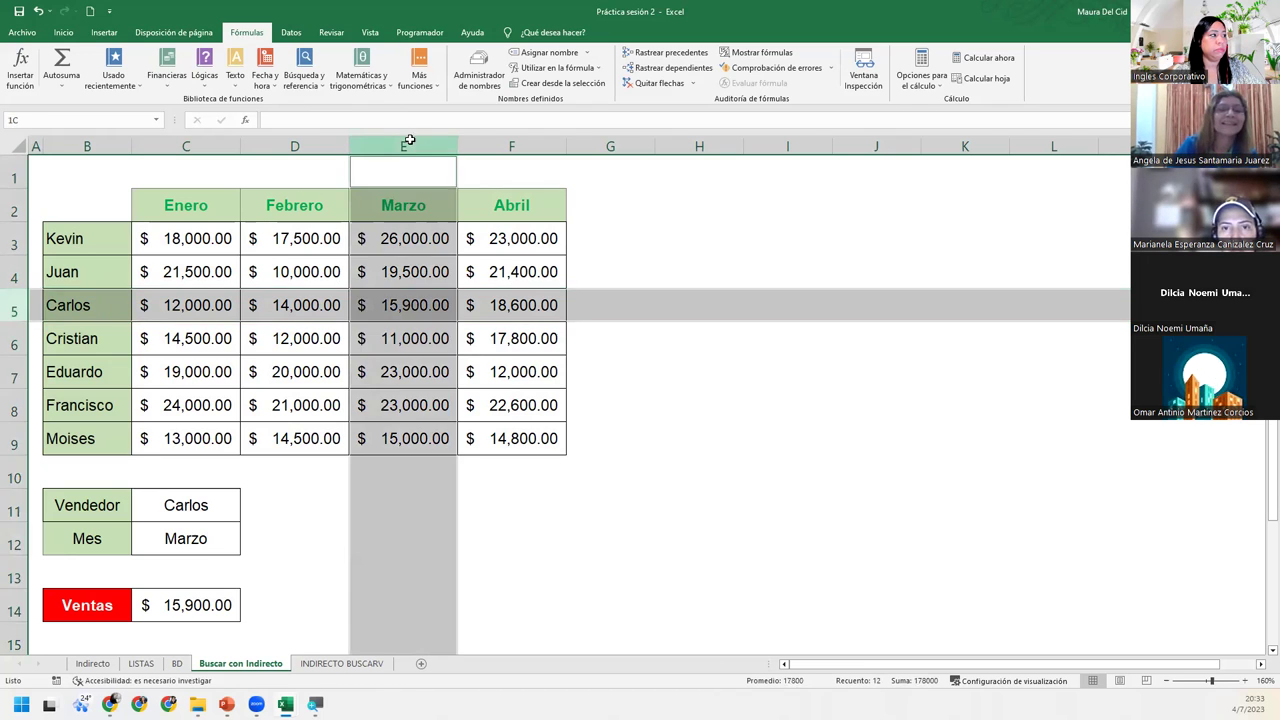
left_click(432, 303, "ctrl")
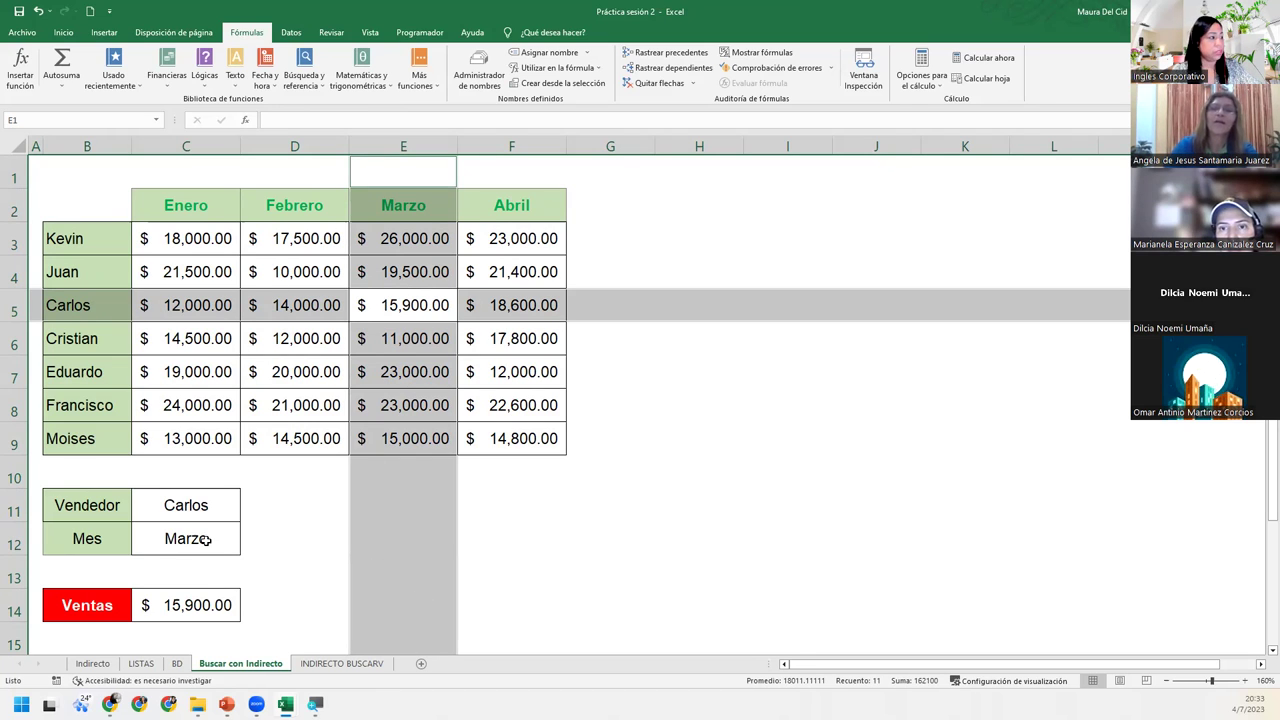
- Enter Moises as the seller in C11 and Enero as the month in C12
left_click(212, 493)
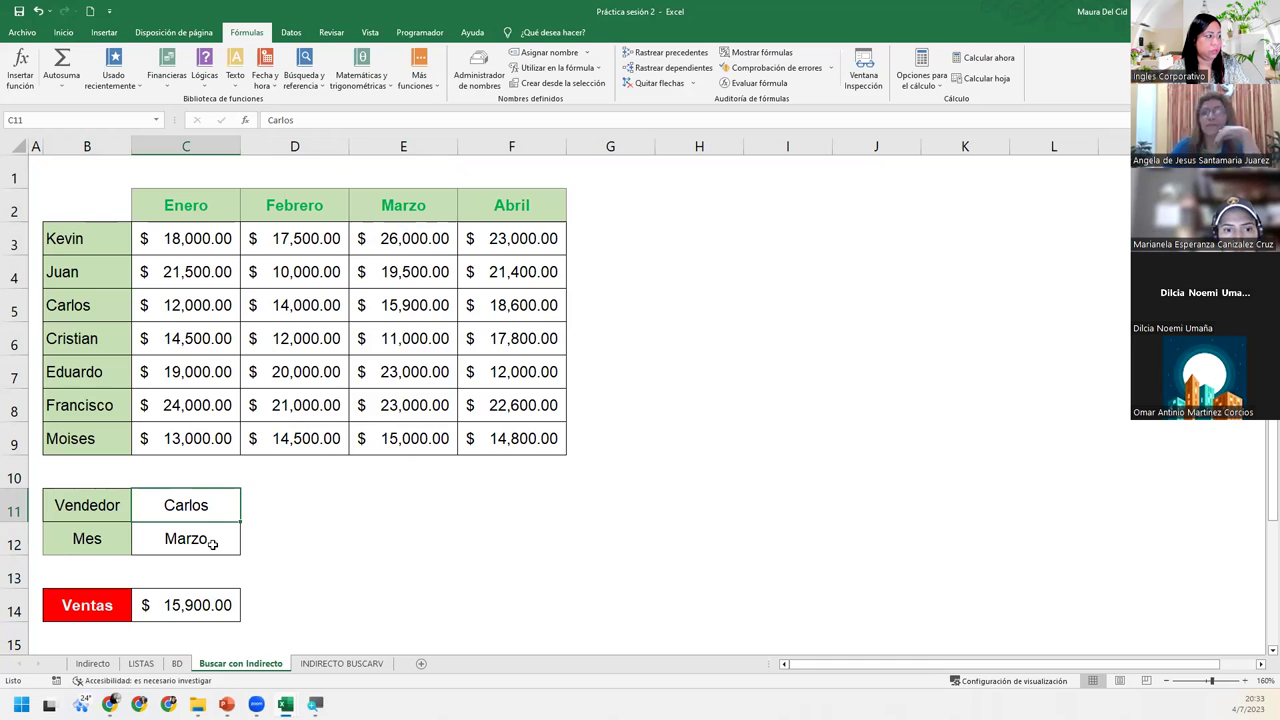
type("m")
key("BackSpace")
key("BackSpace")
type("mOISES")
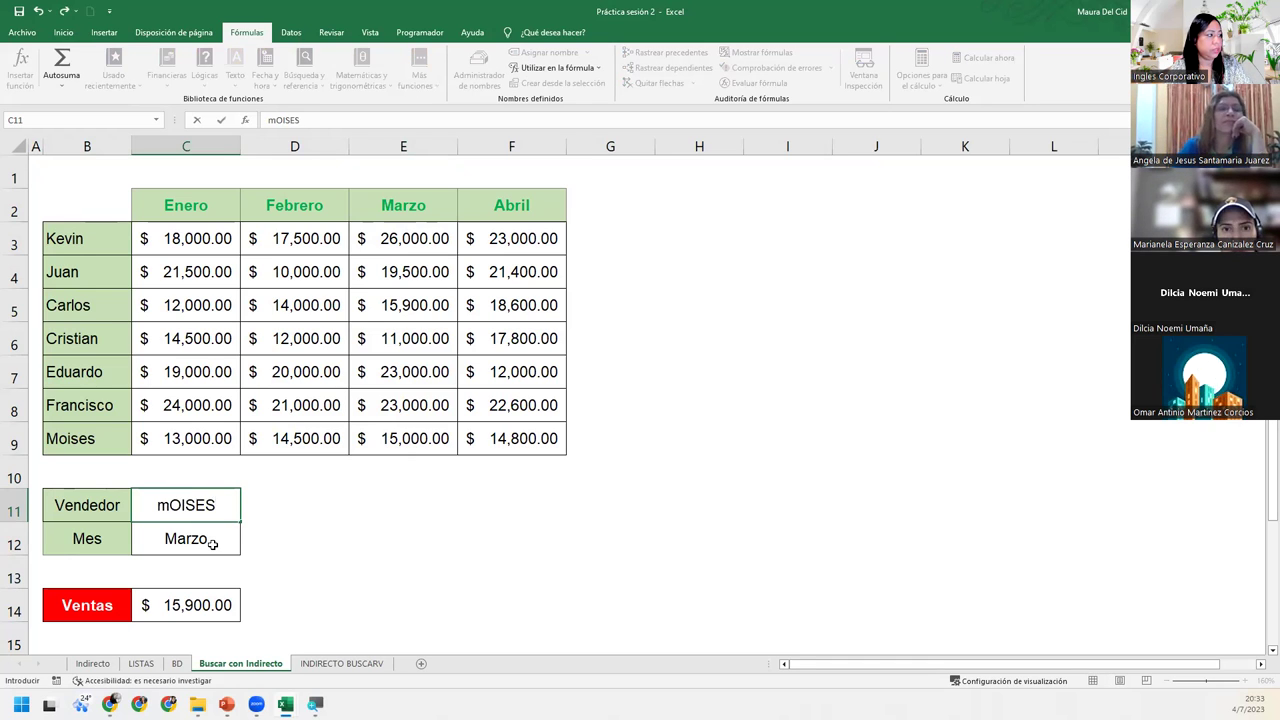
key("Return")
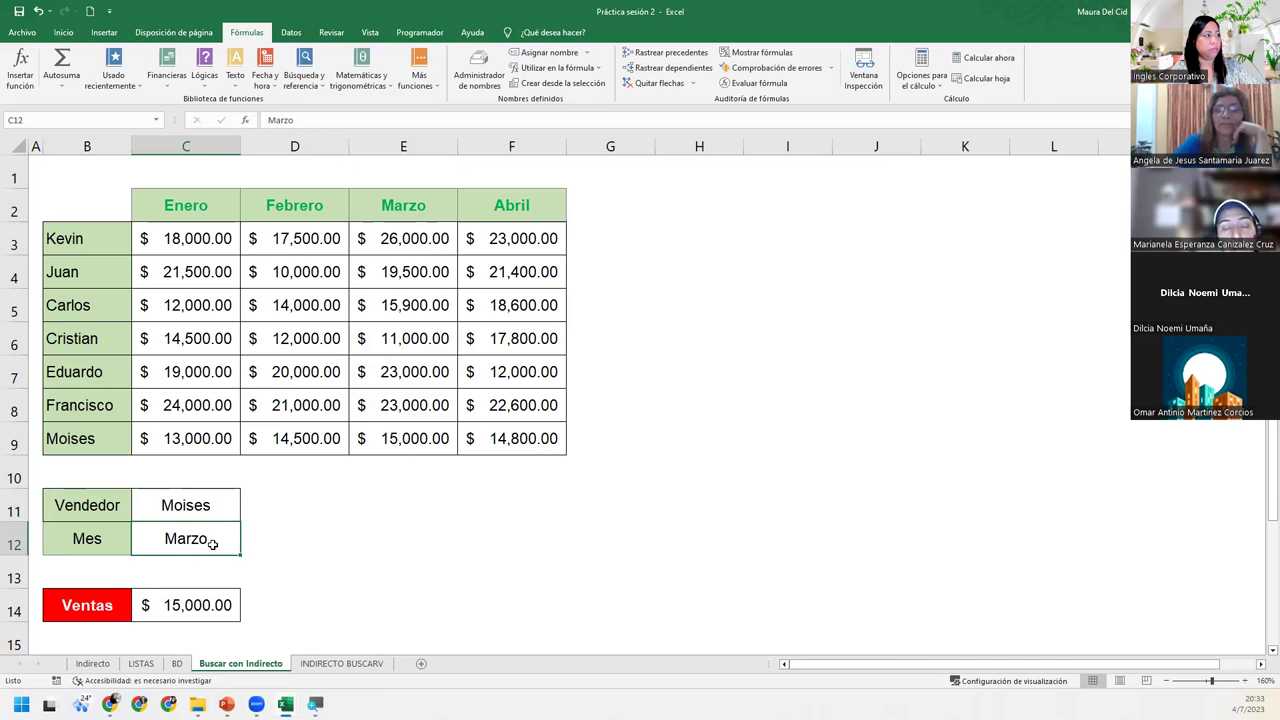
type("Enero")
key("Return")
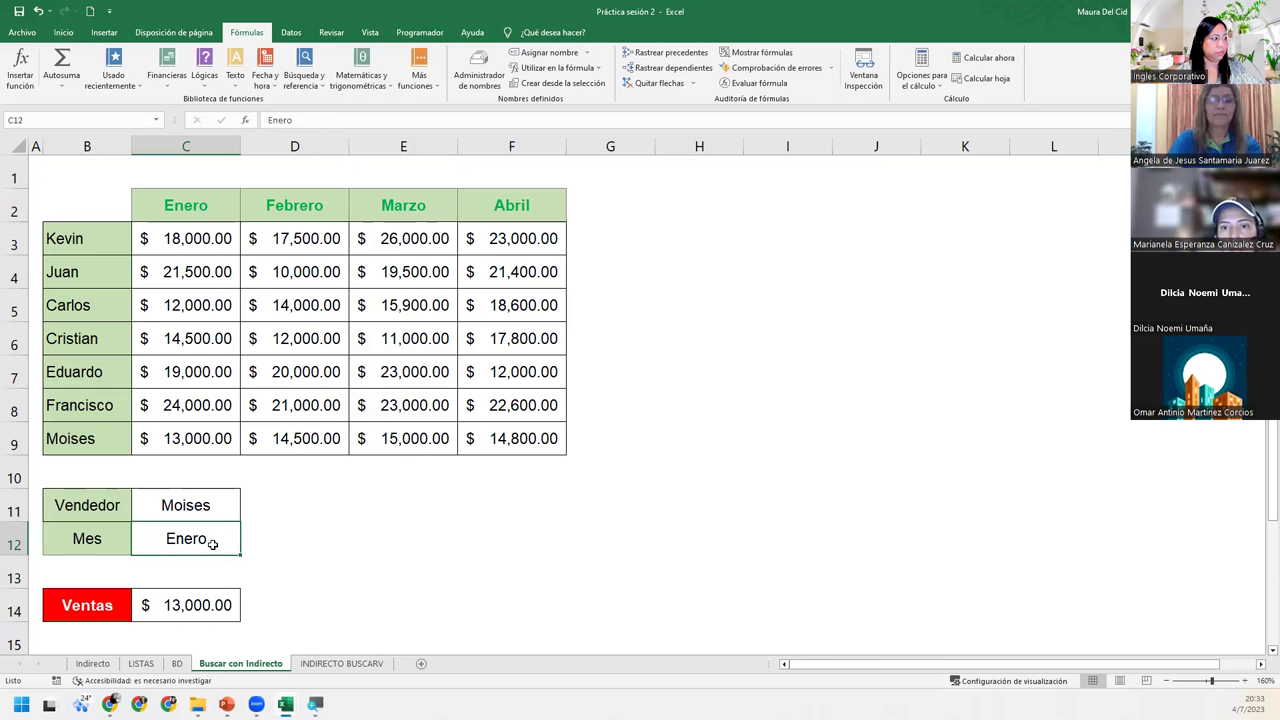
left_click(221, 505)
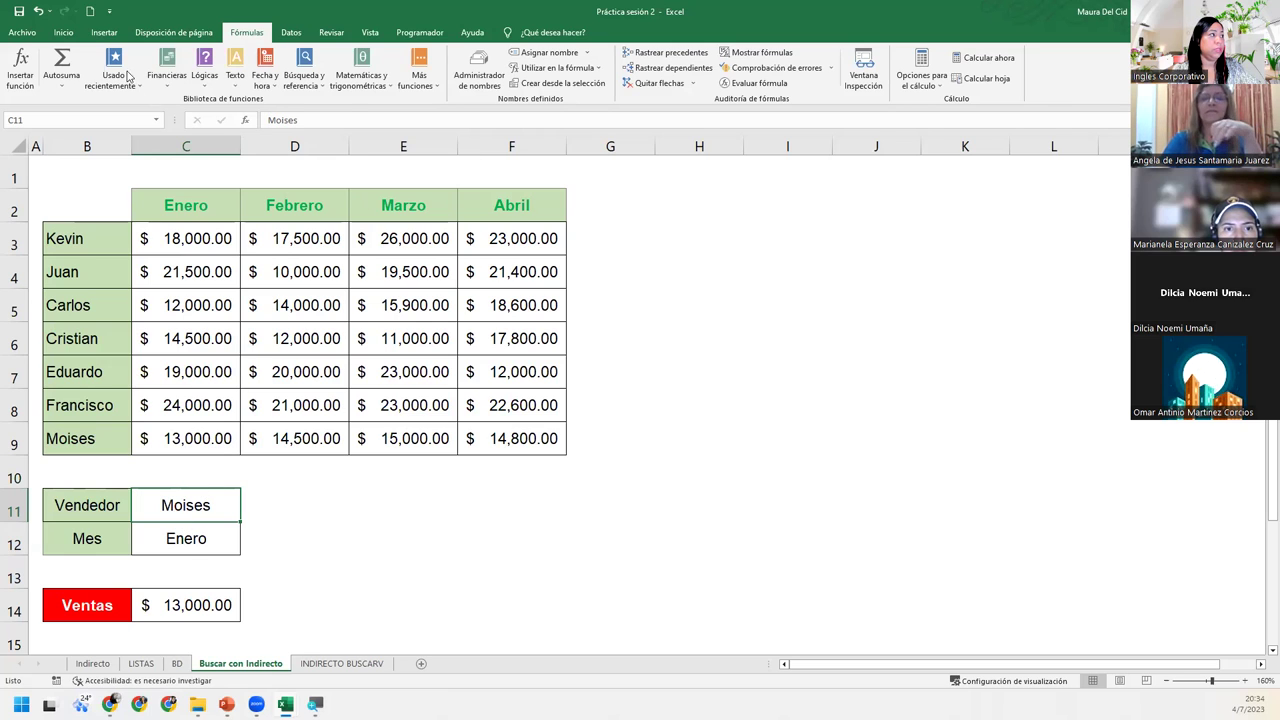
left_click(291, 32)
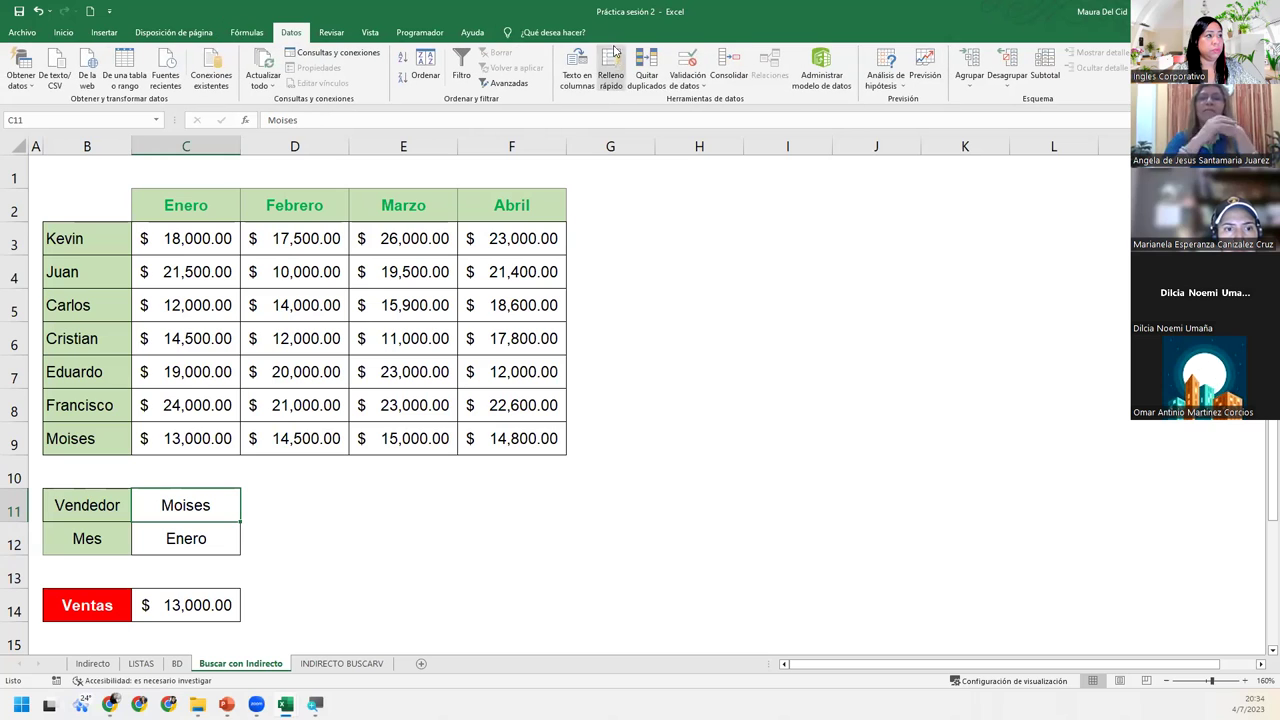
left_click(687, 62)
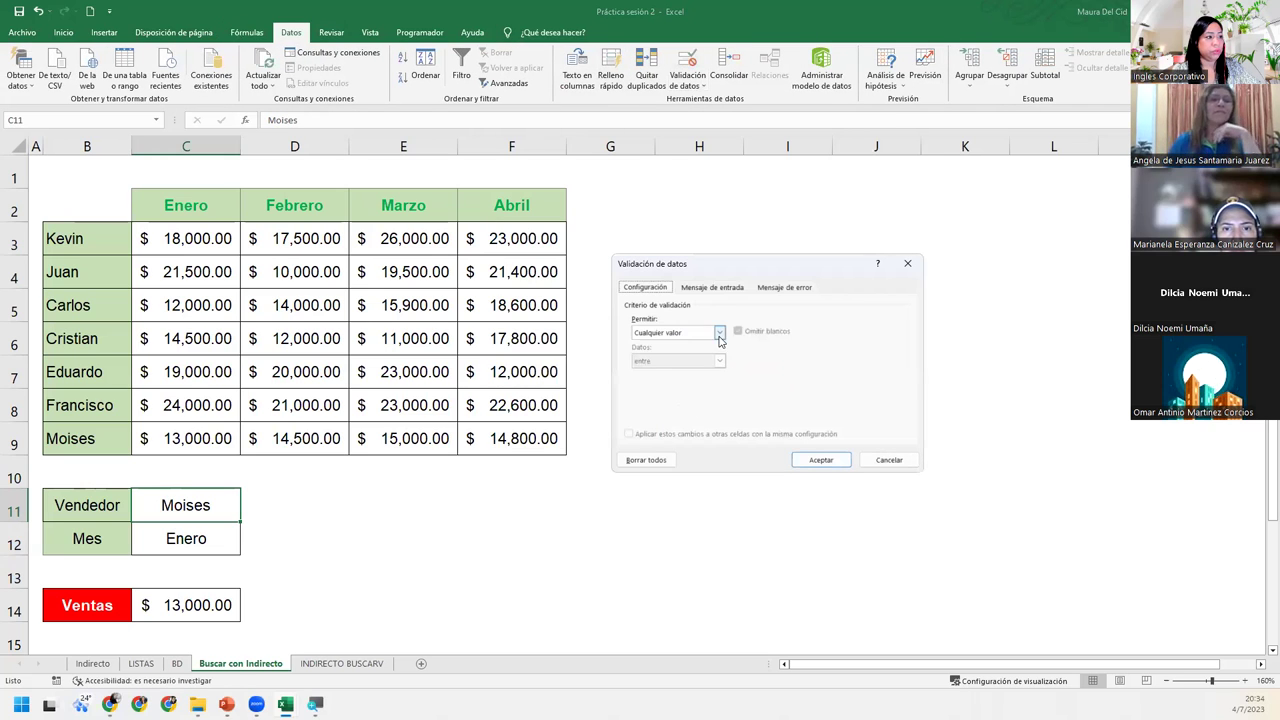
left_click(719, 332)
left_click(688, 369)
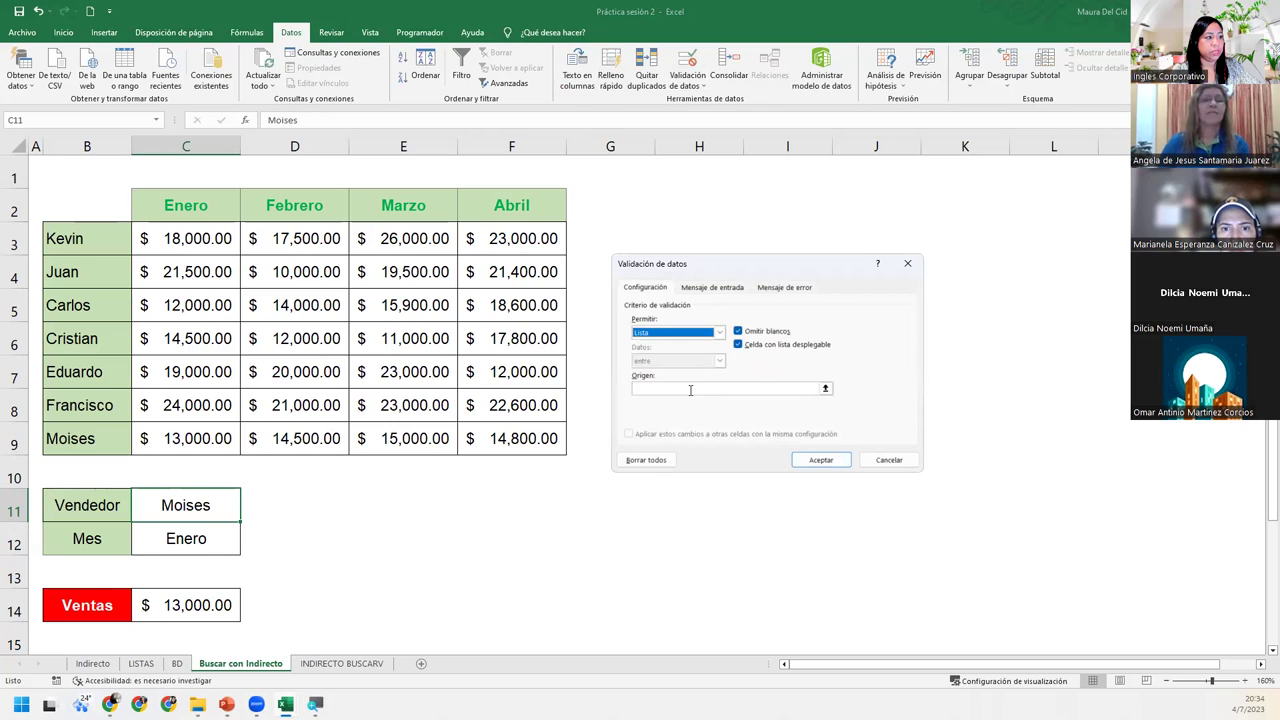
left_click(690, 390)
type("=")
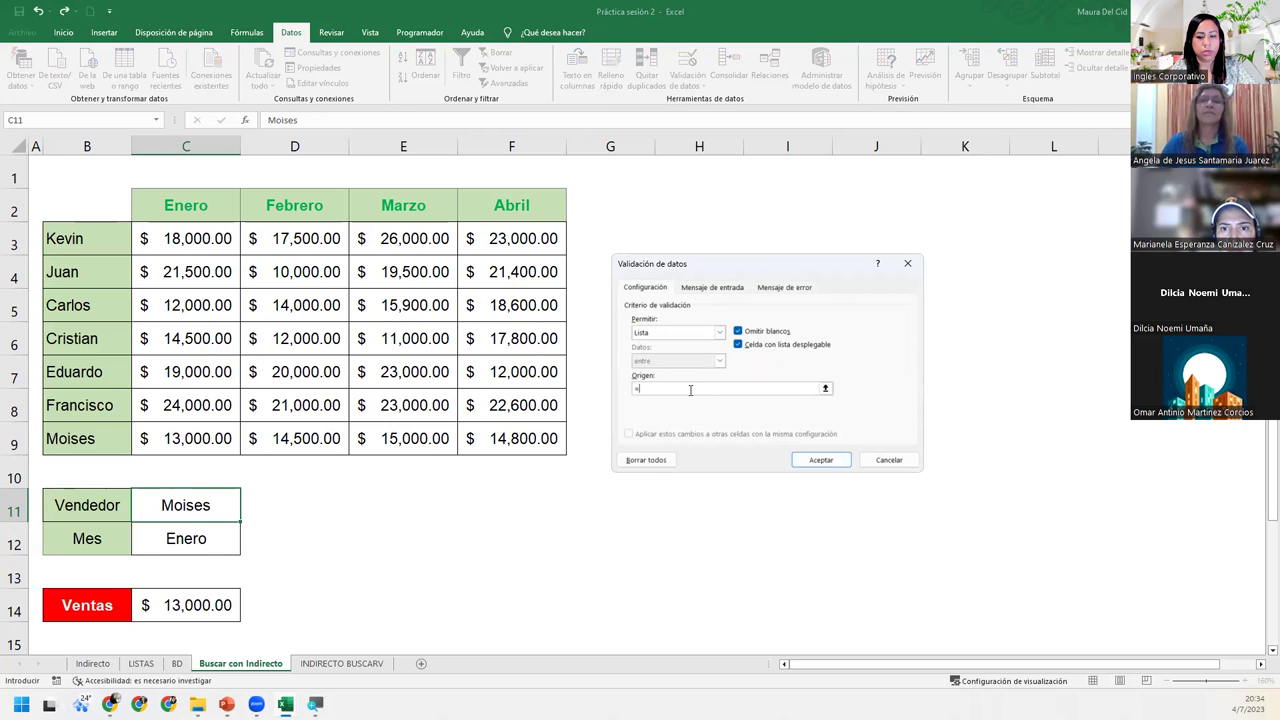
type("vende")
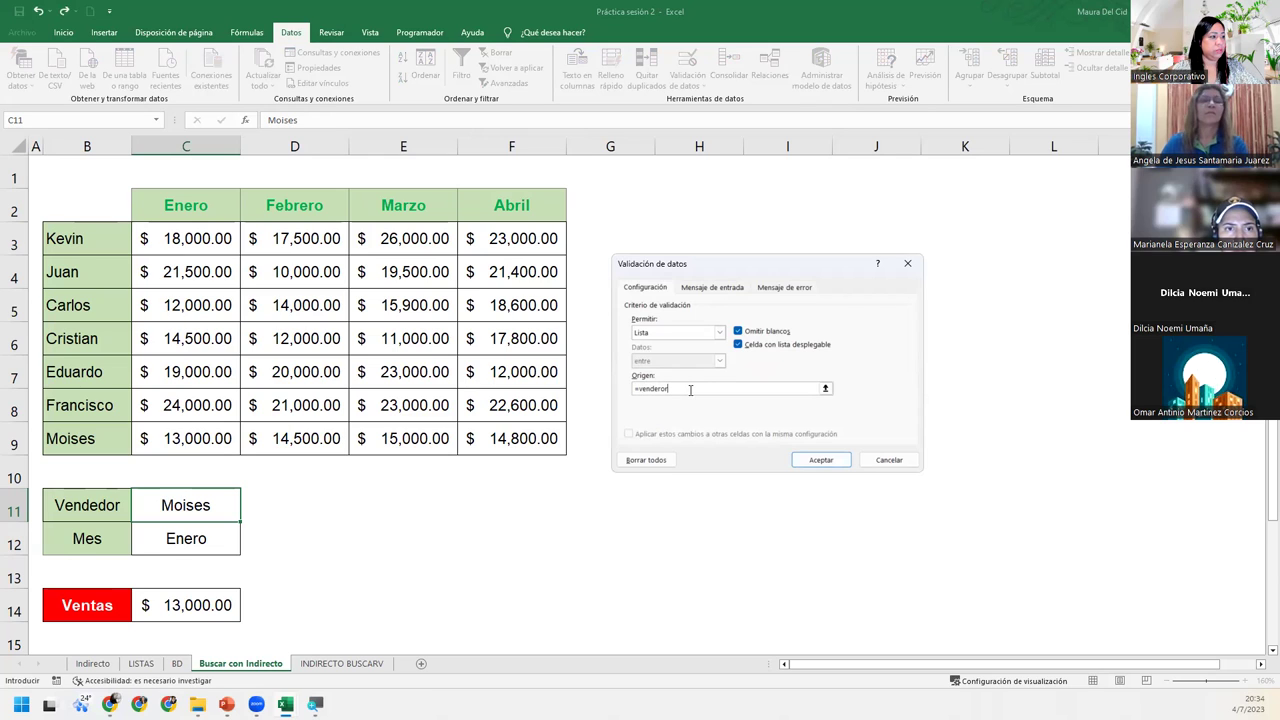
type("dor")
key("Return")
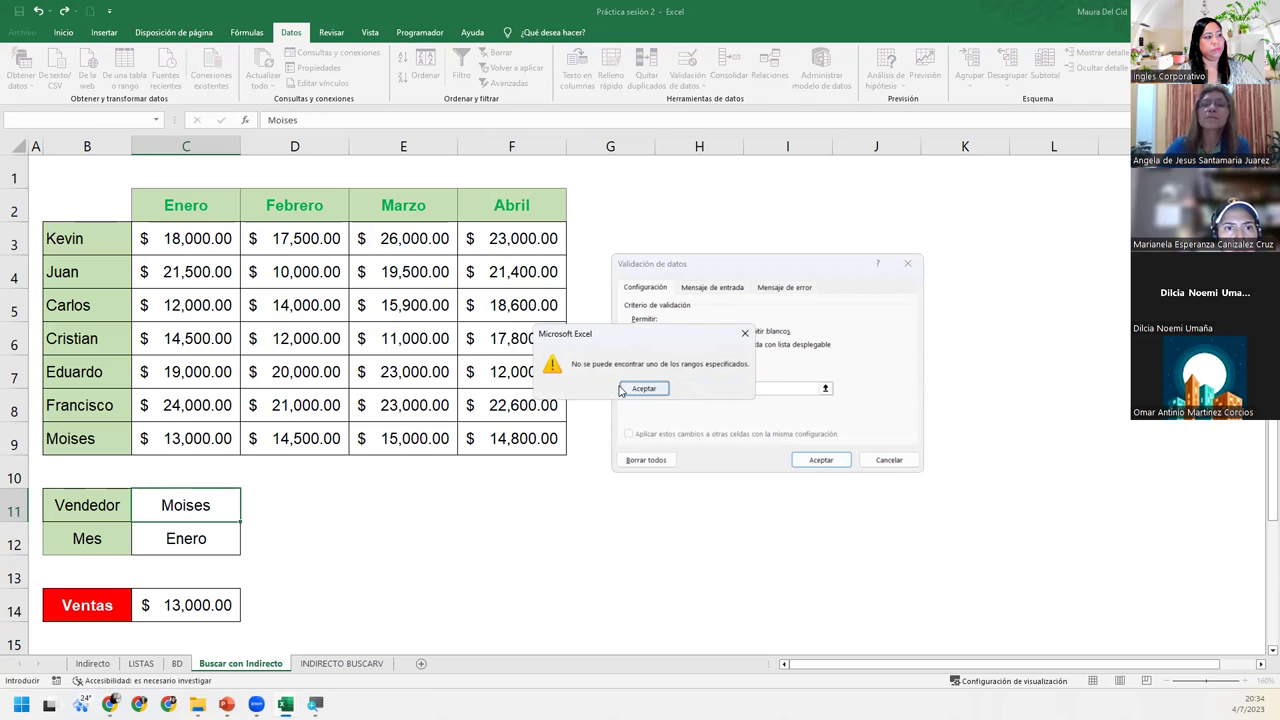
left_click(624, 389)
left_click(907, 263)
mouse_move(106, 228)
left_mouse_down()
mouse_move(92, 405)
mouse_move(104, 437)
left_mouse_up()
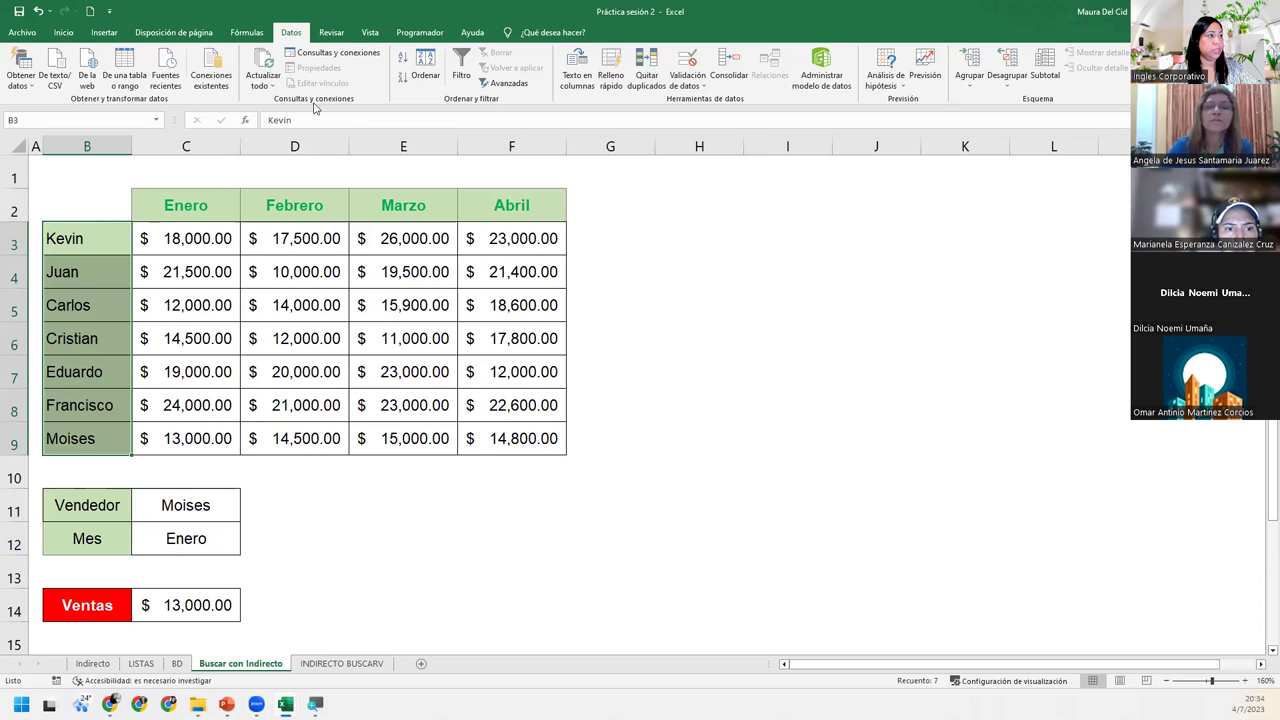
left_click(136, 124)
type("Vendedo")
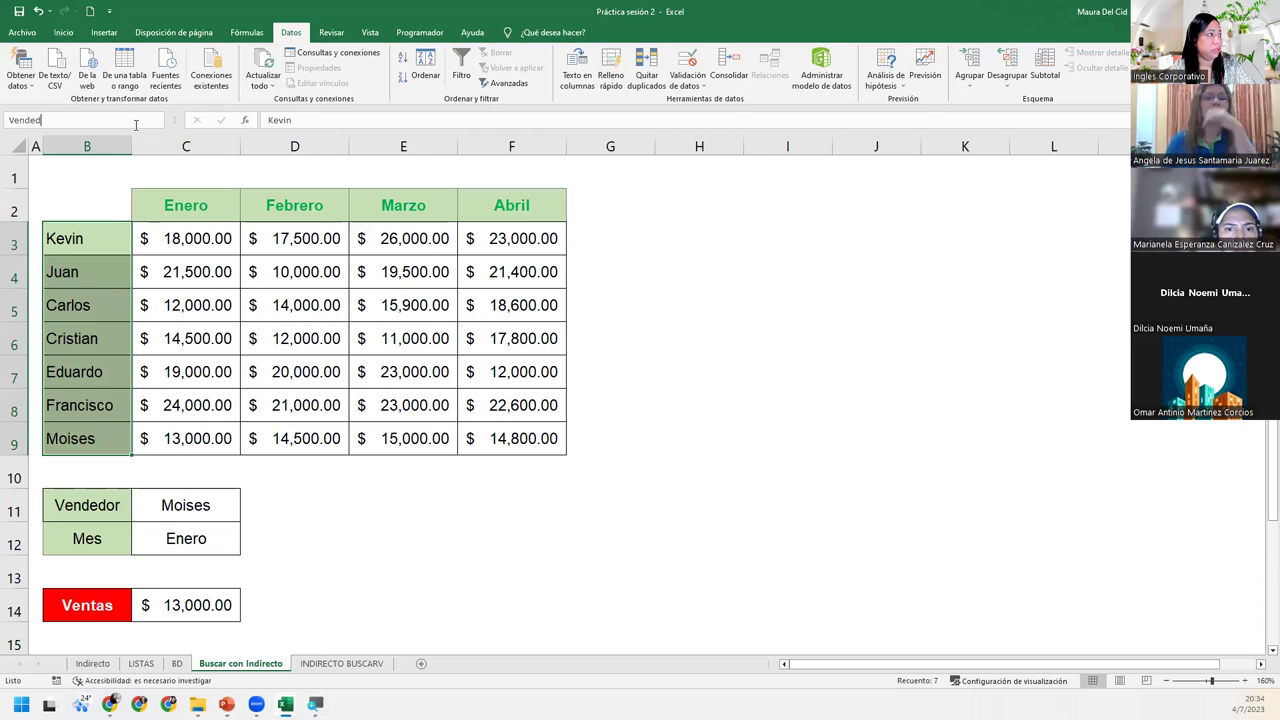
type("or")
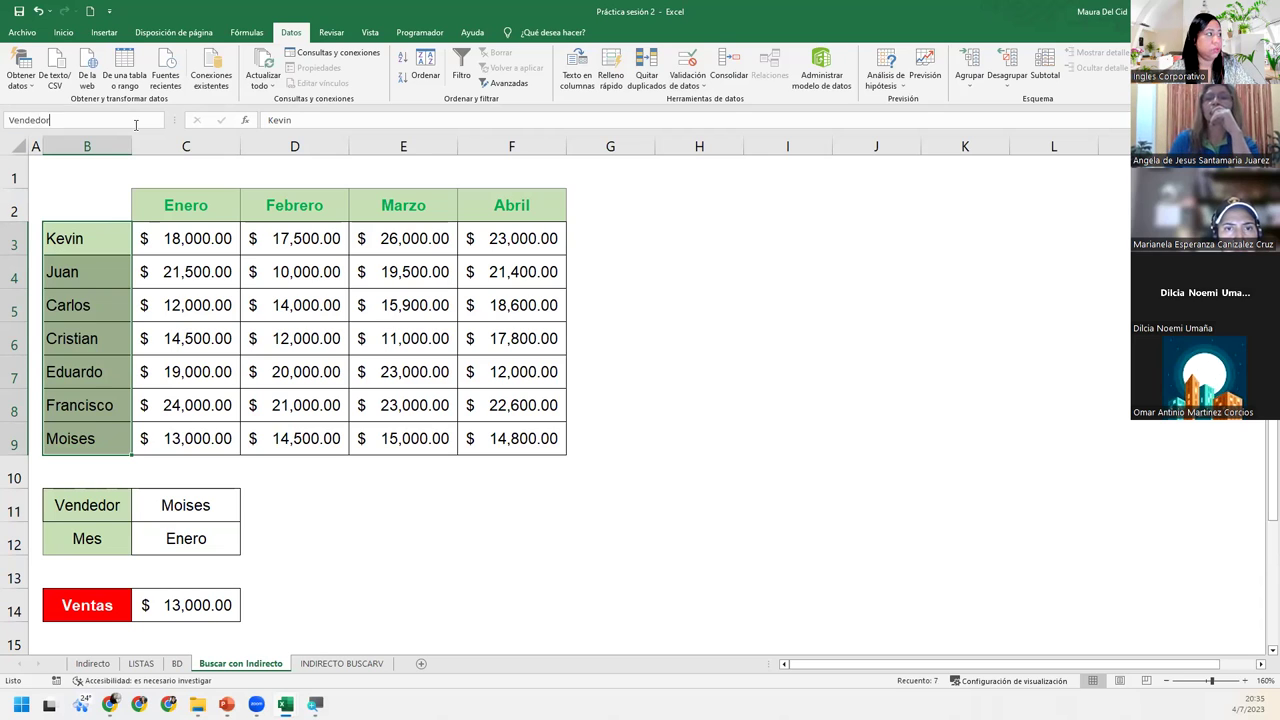
key("Return")
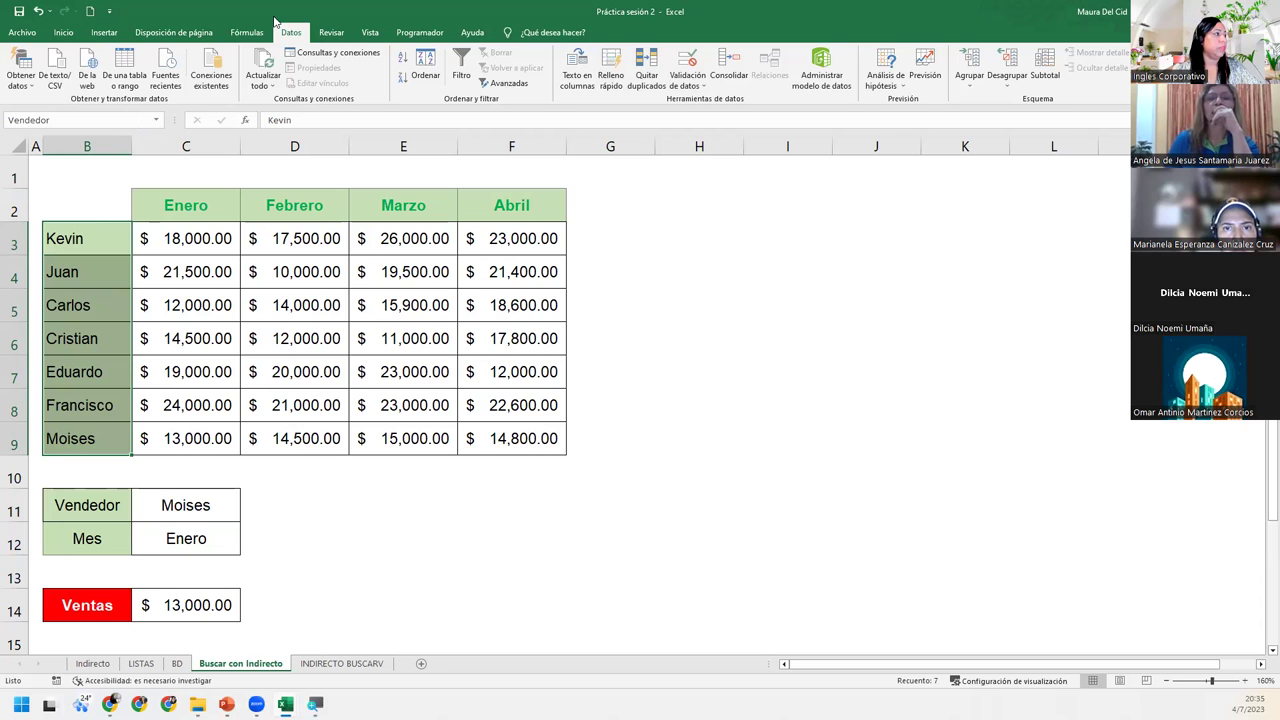
left_click_drag(226, 206, 494, 206)
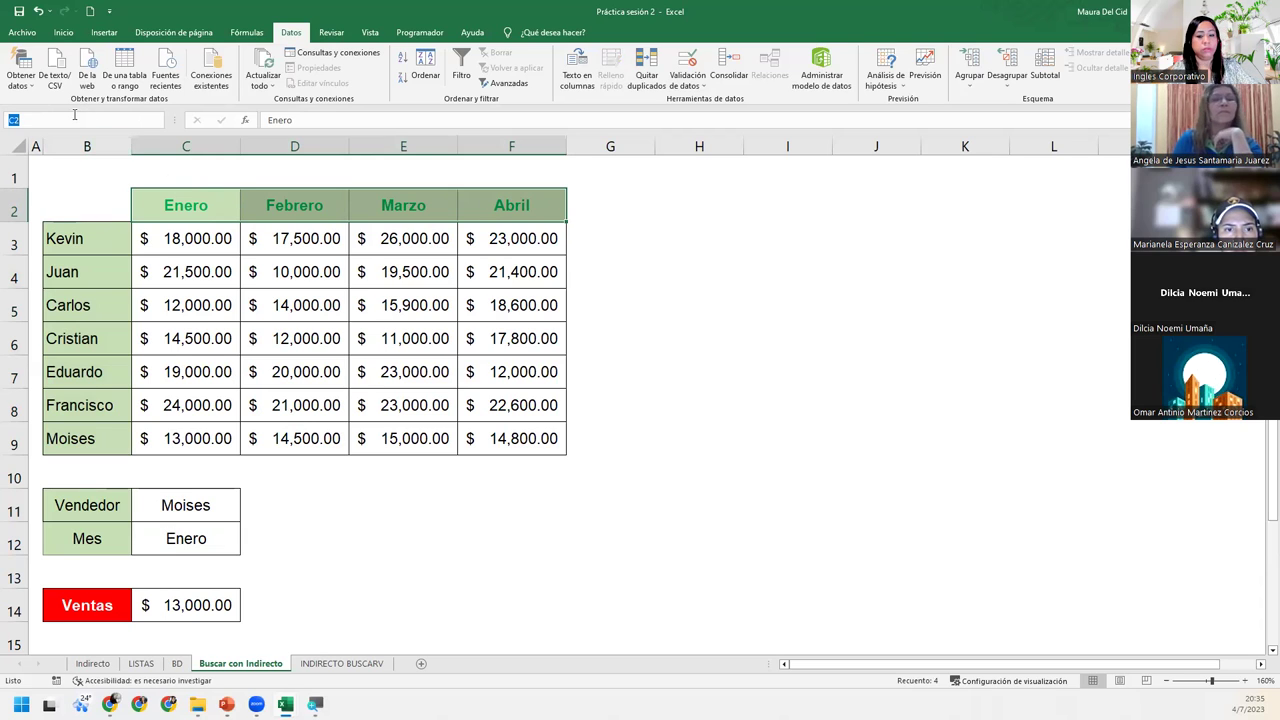
left_click(74, 115)
type("Mes")
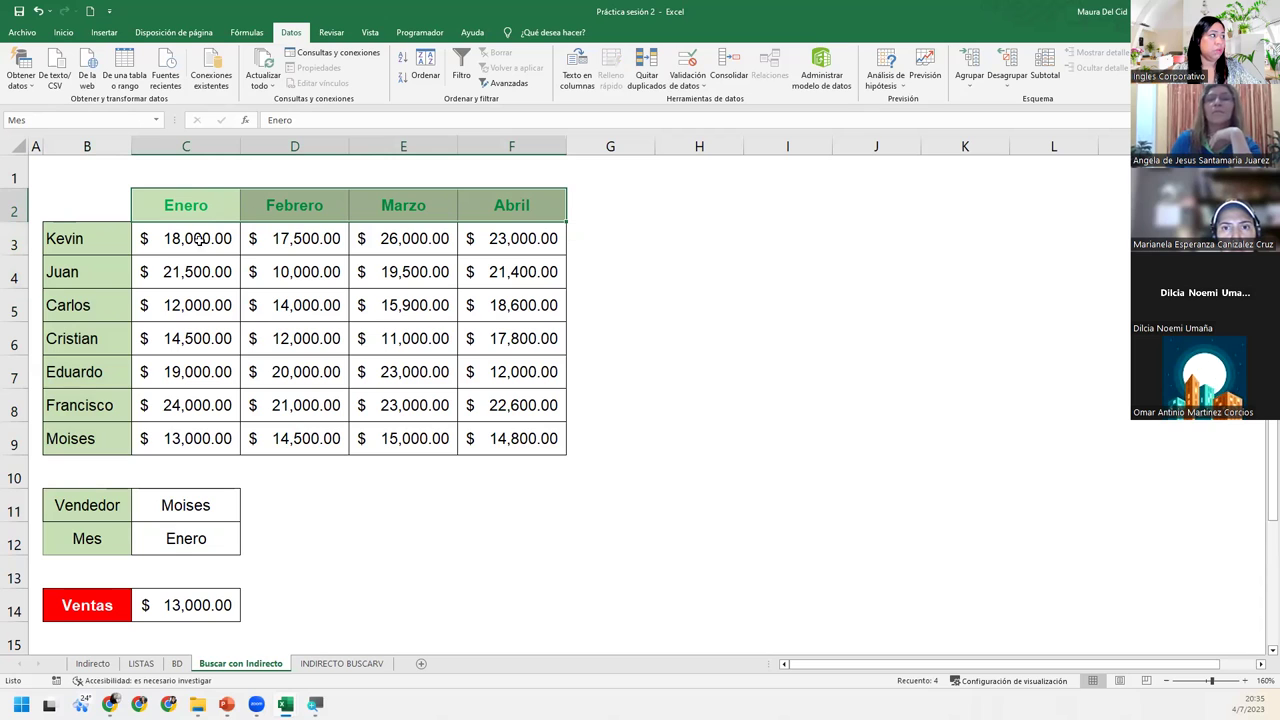
left_click(249, 35)
left_click(478, 72)
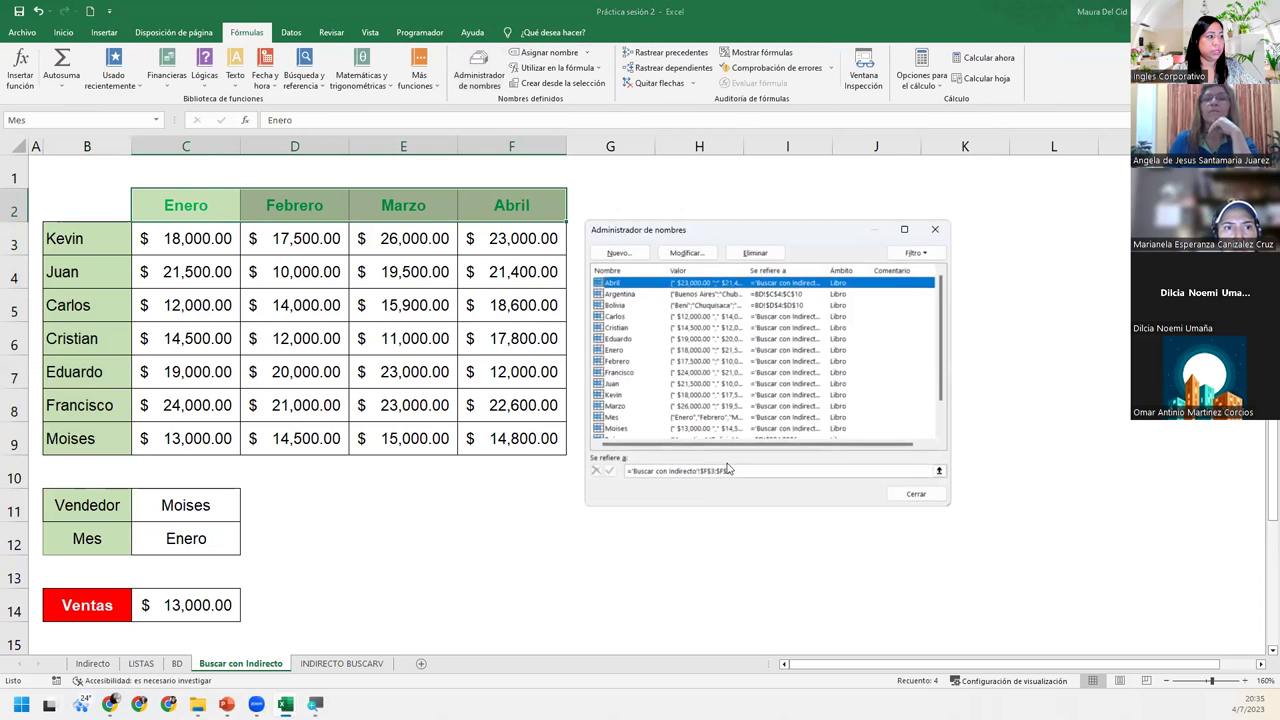
scroll(627, 412, "down", 1)
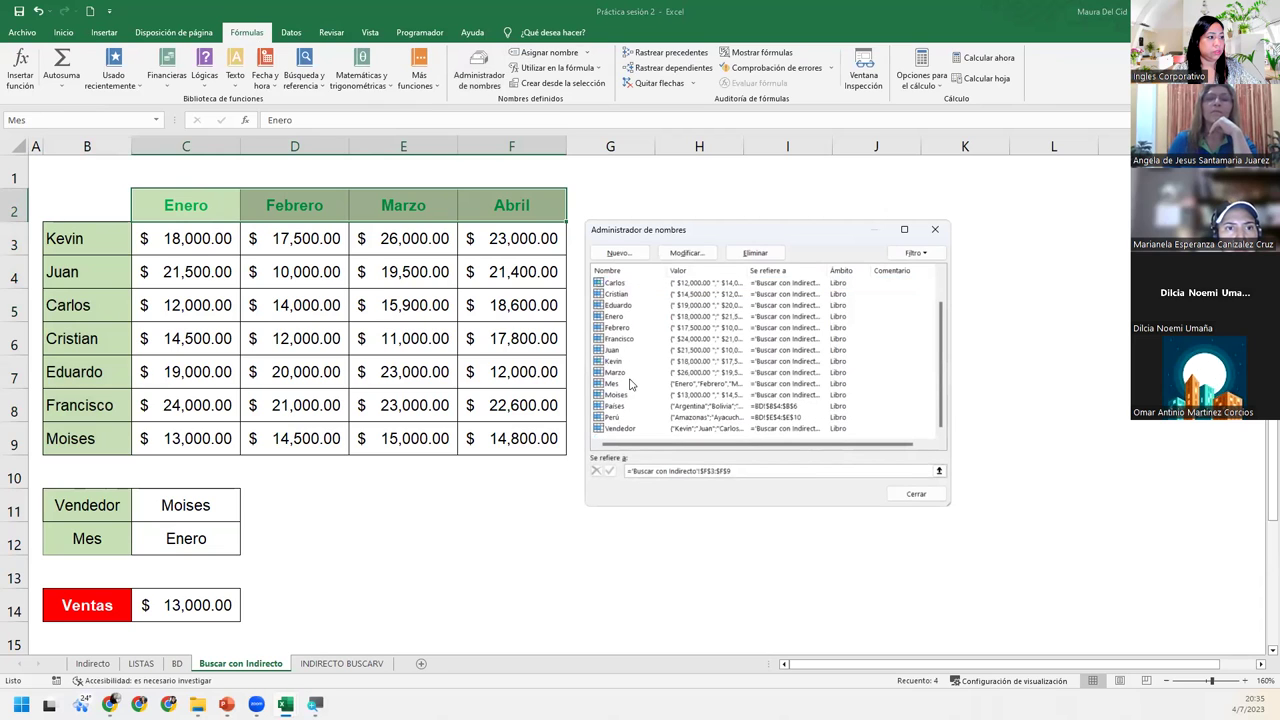
left_click(624, 387)
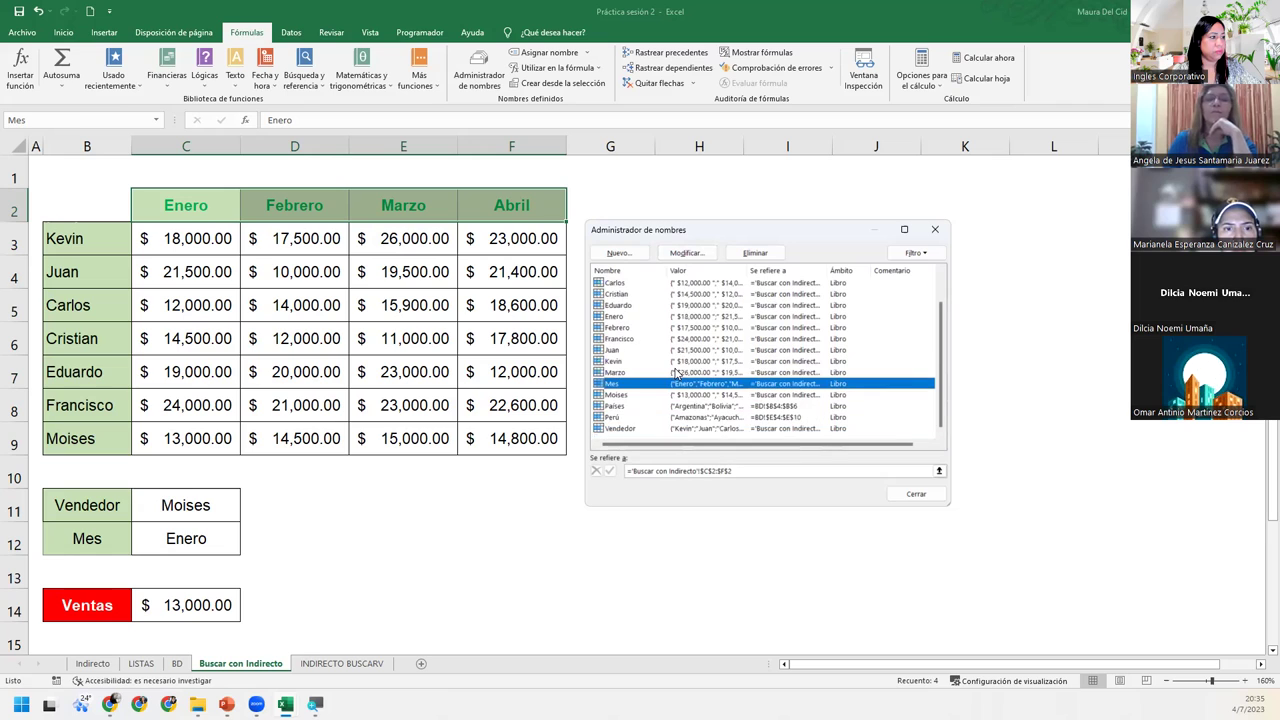
left_click(935, 228)
left_click(108, 247)
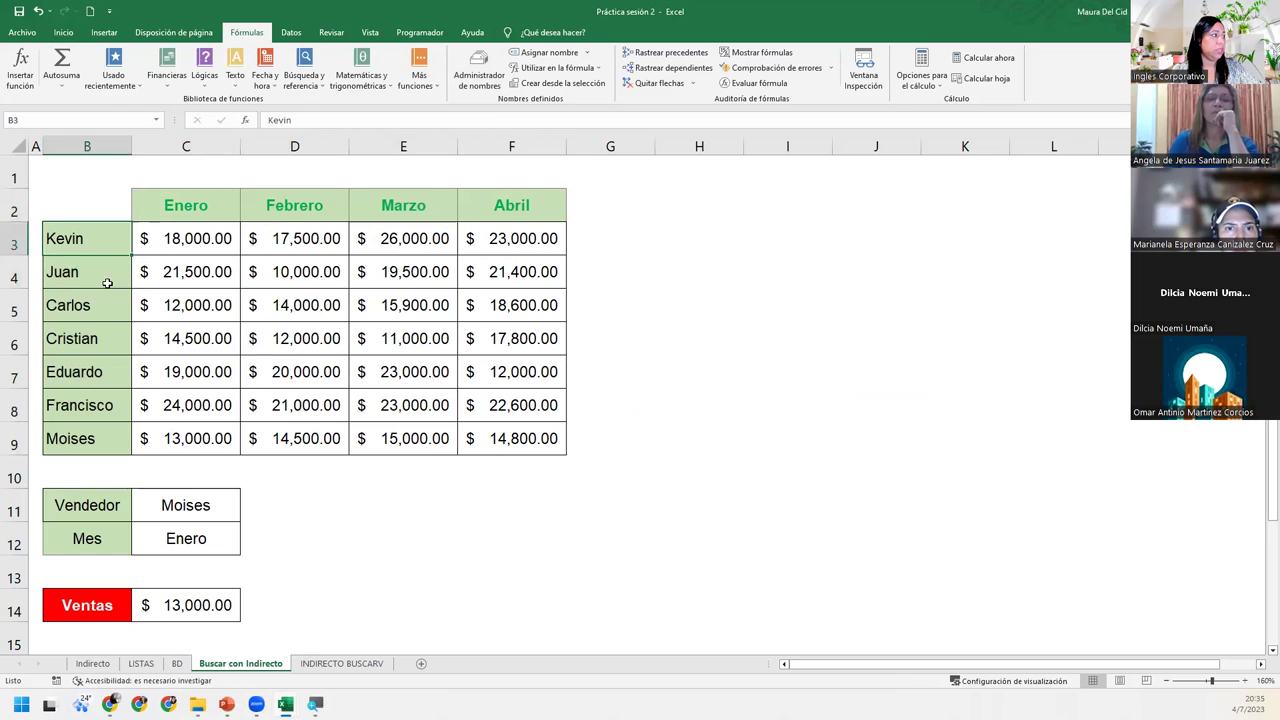
- Reveal the seller and month range names, then clear the C11:C12 input cells
left_click_drag(107, 283, 102, 436)
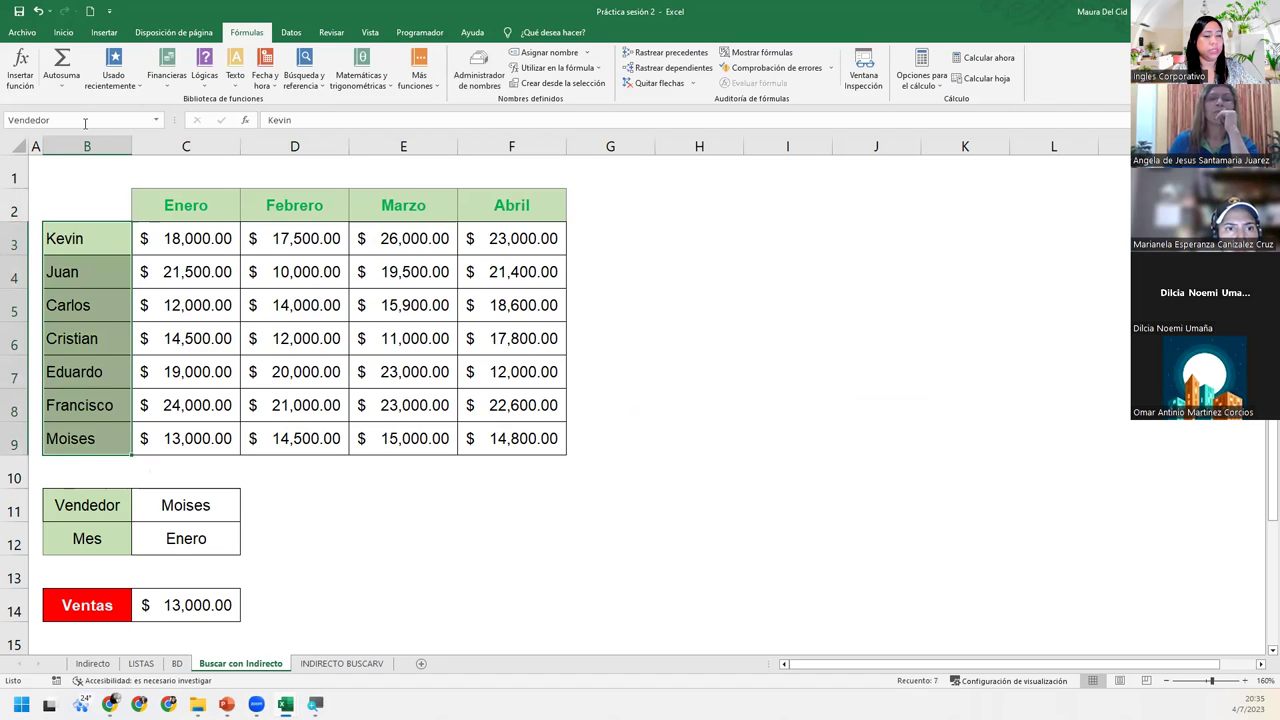
left_click_drag(200, 210, 499, 208)
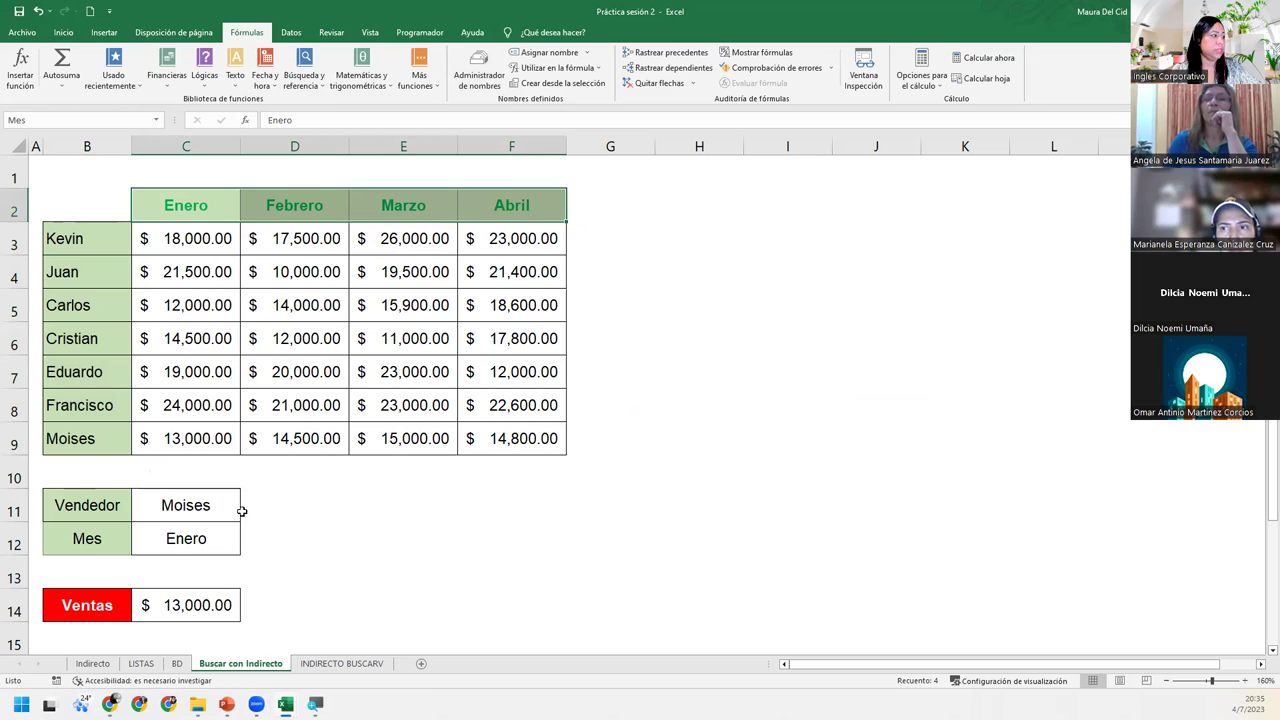
left_click(198, 504)
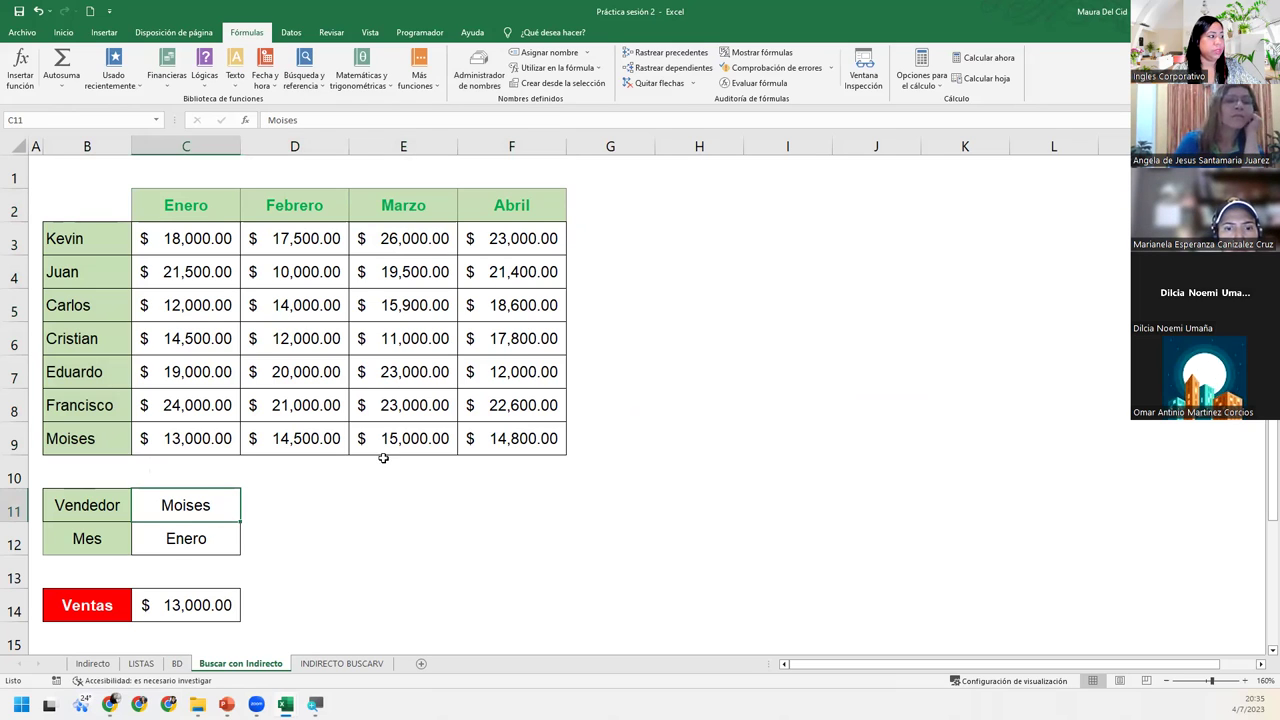
left_click_drag(213, 503, 215, 538)
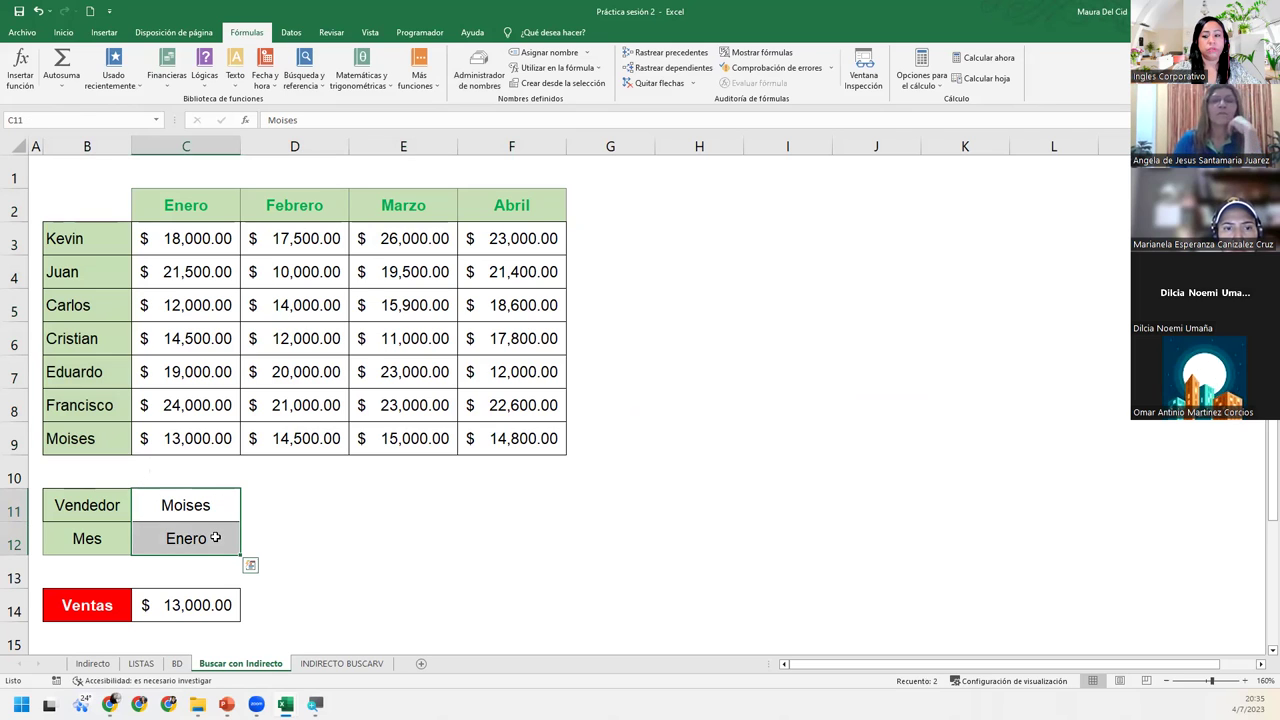
key("Delete")
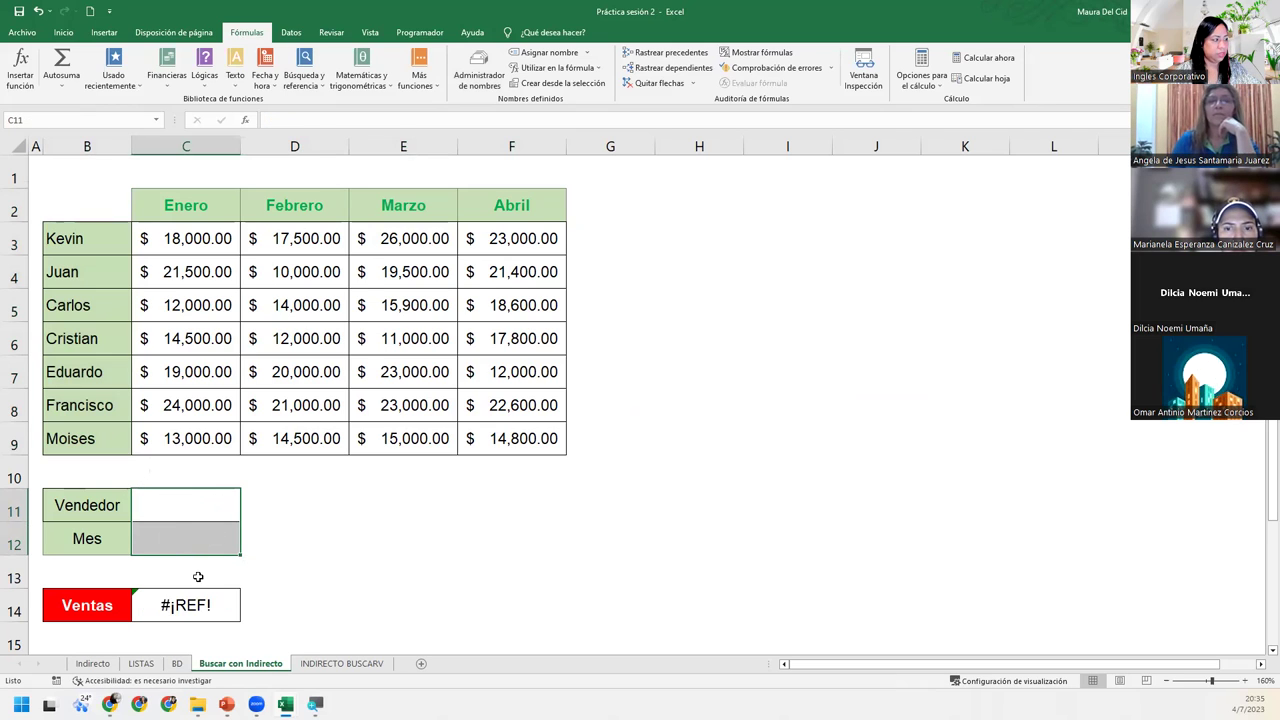
left_click(192, 611)
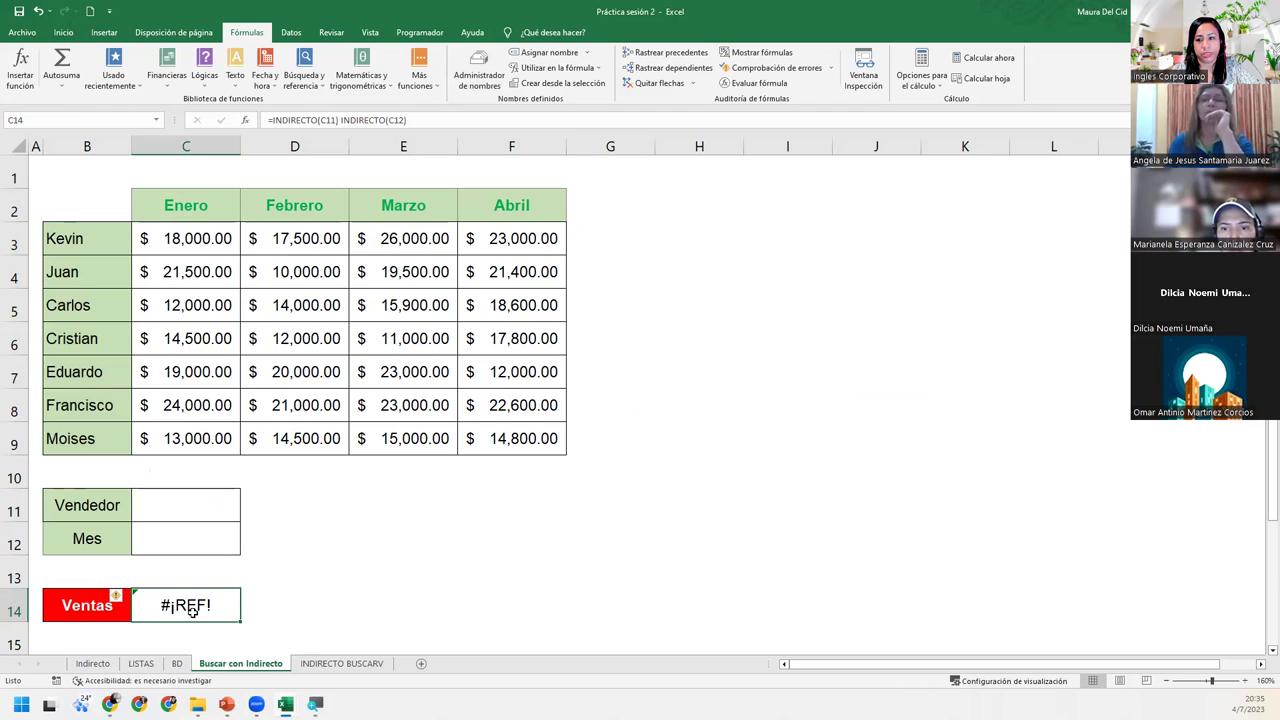
- Enter test values d and 5 in C11 and C12, then delete them again
left_click(196, 512)
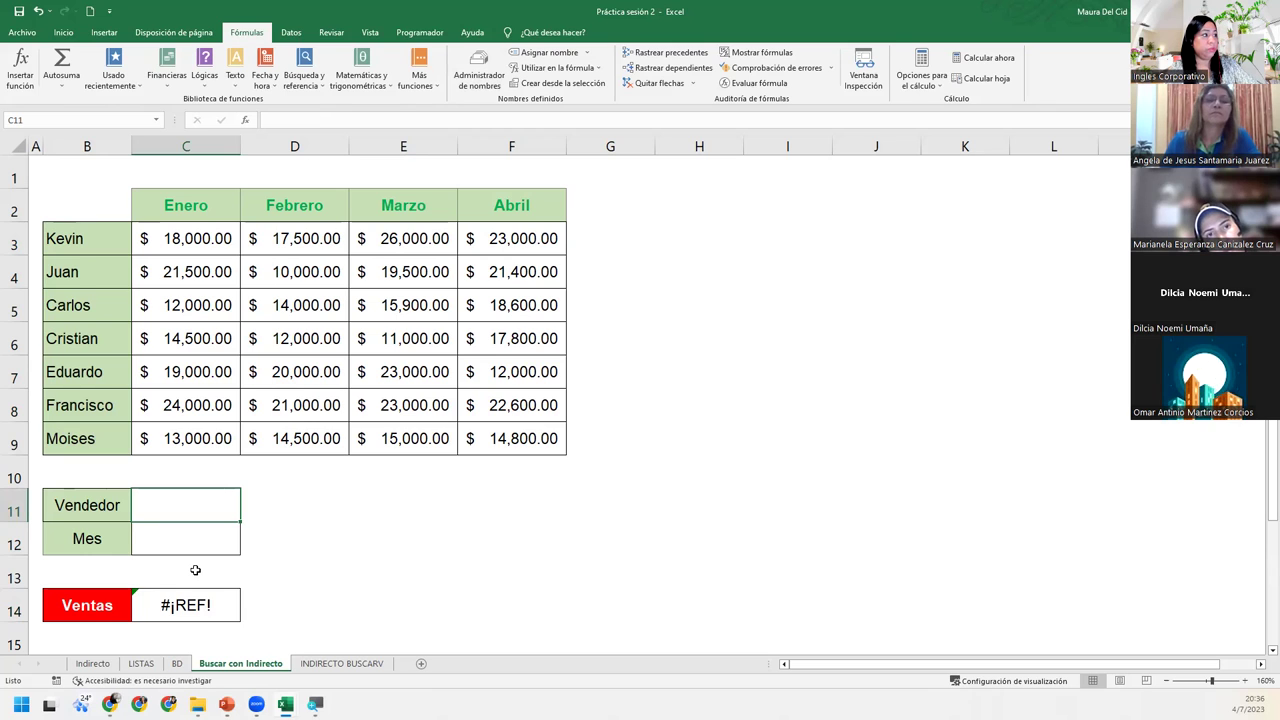
type("d")
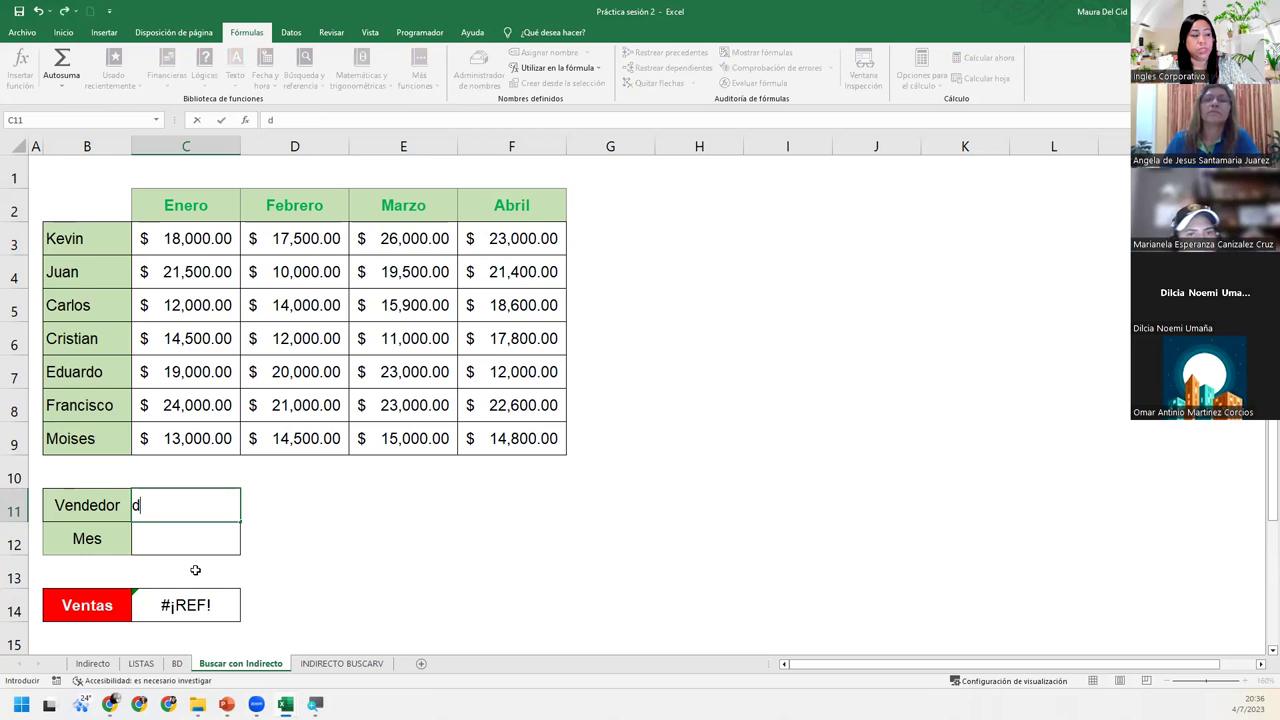
key("Return")
type("5")
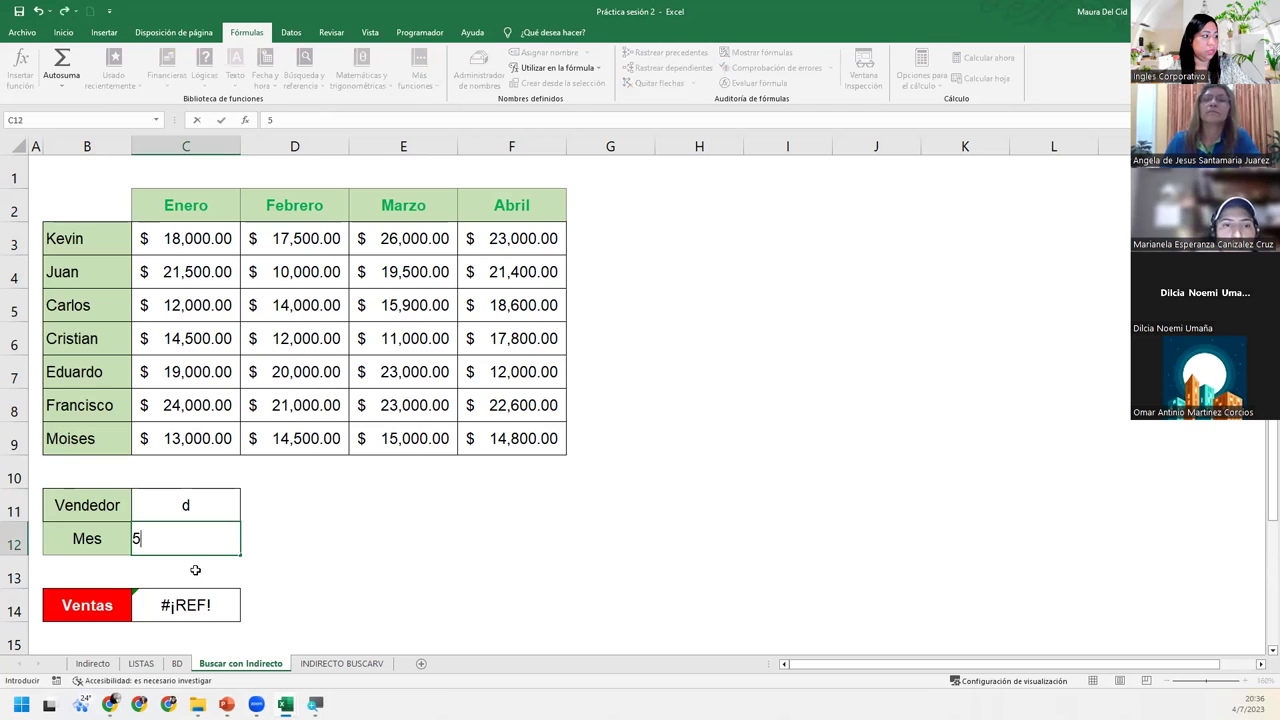
key("Return")
key("Down")
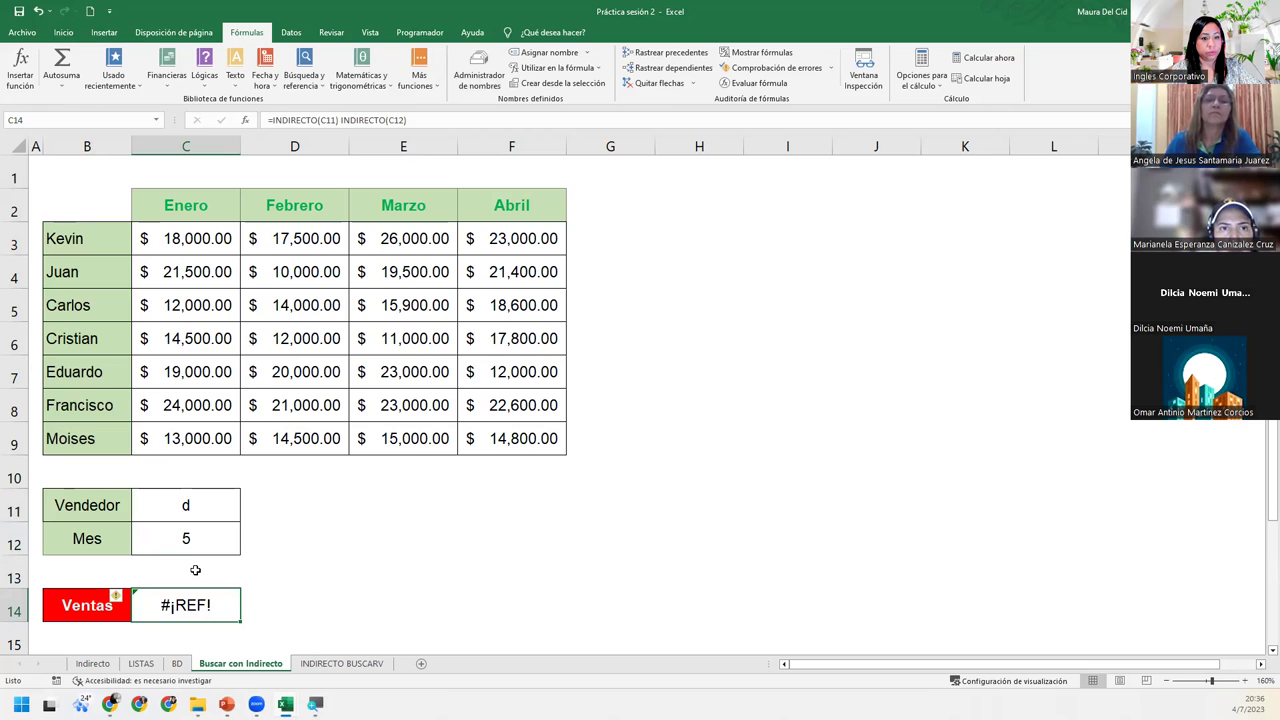
key("Up")
key("Up")
key("Up")
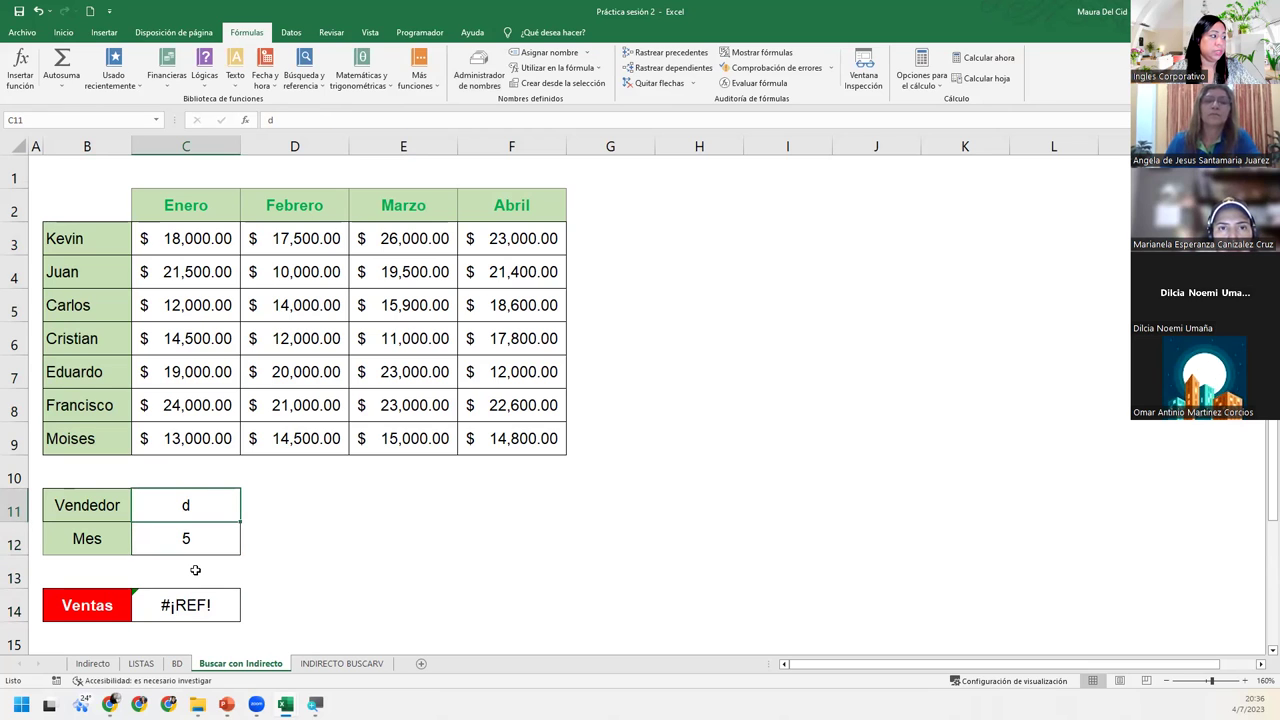
key("shift+Down")
key("Delete")
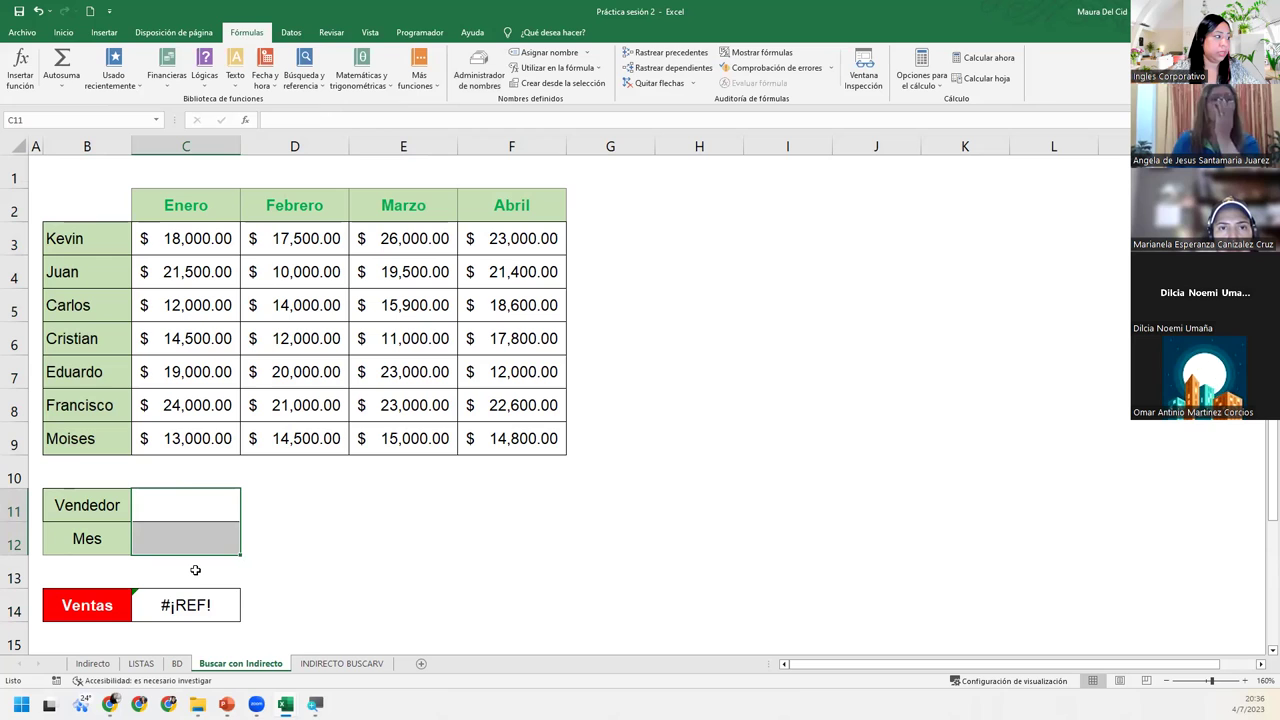
key("Return")
key("Up")
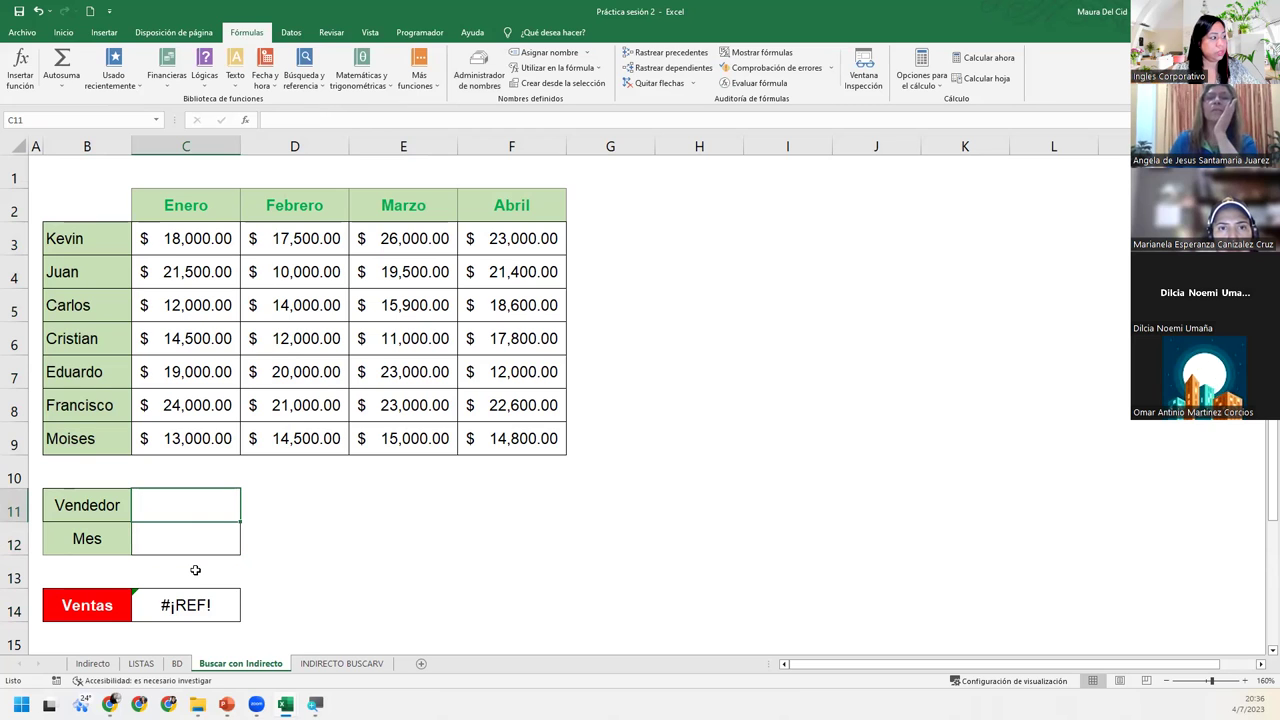
- Give C11 list validation sourced from the vendedor range and choose Carlos
left_click(291, 32)
left_click(690, 63)
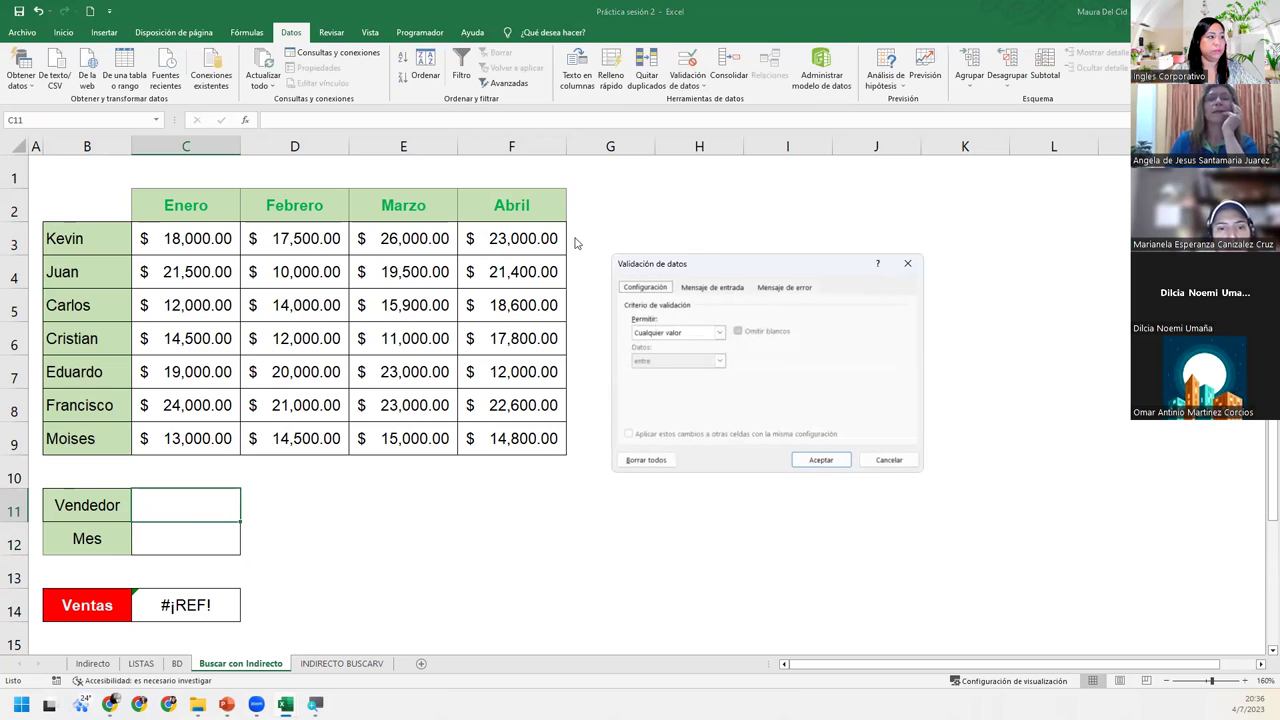
left_click(719, 332)
left_click(668, 373)
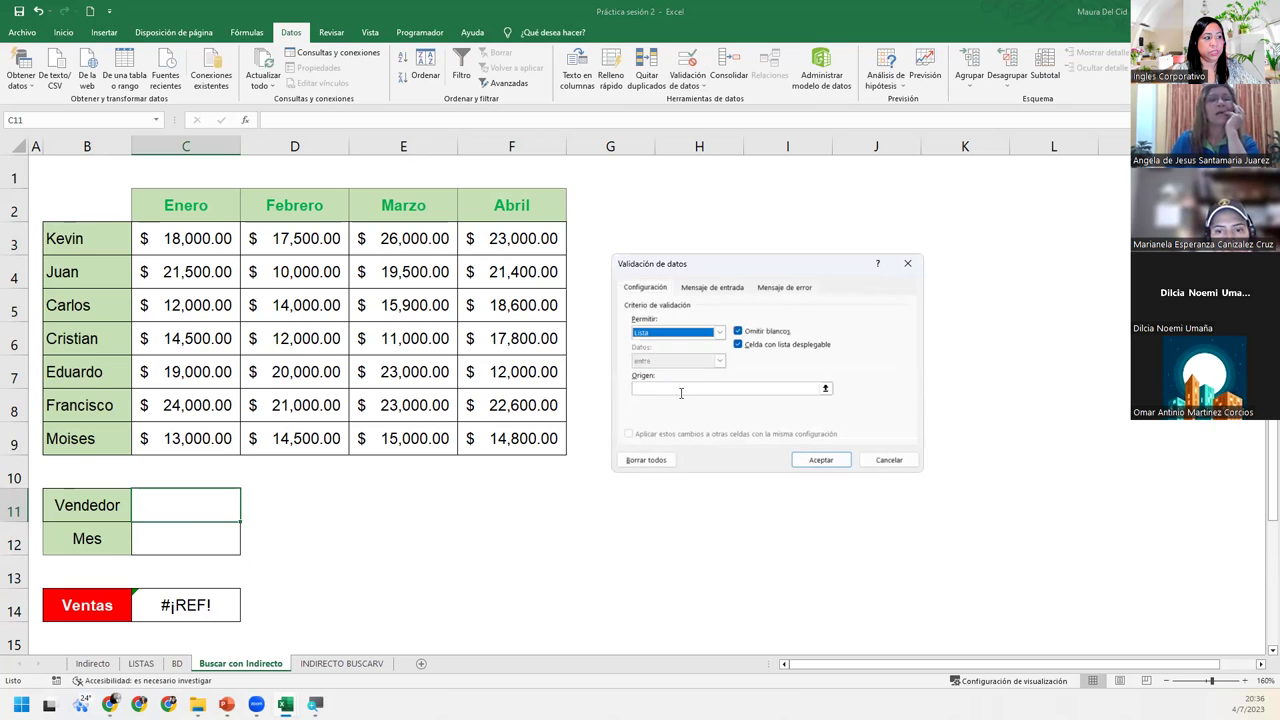
type("=vendedor")
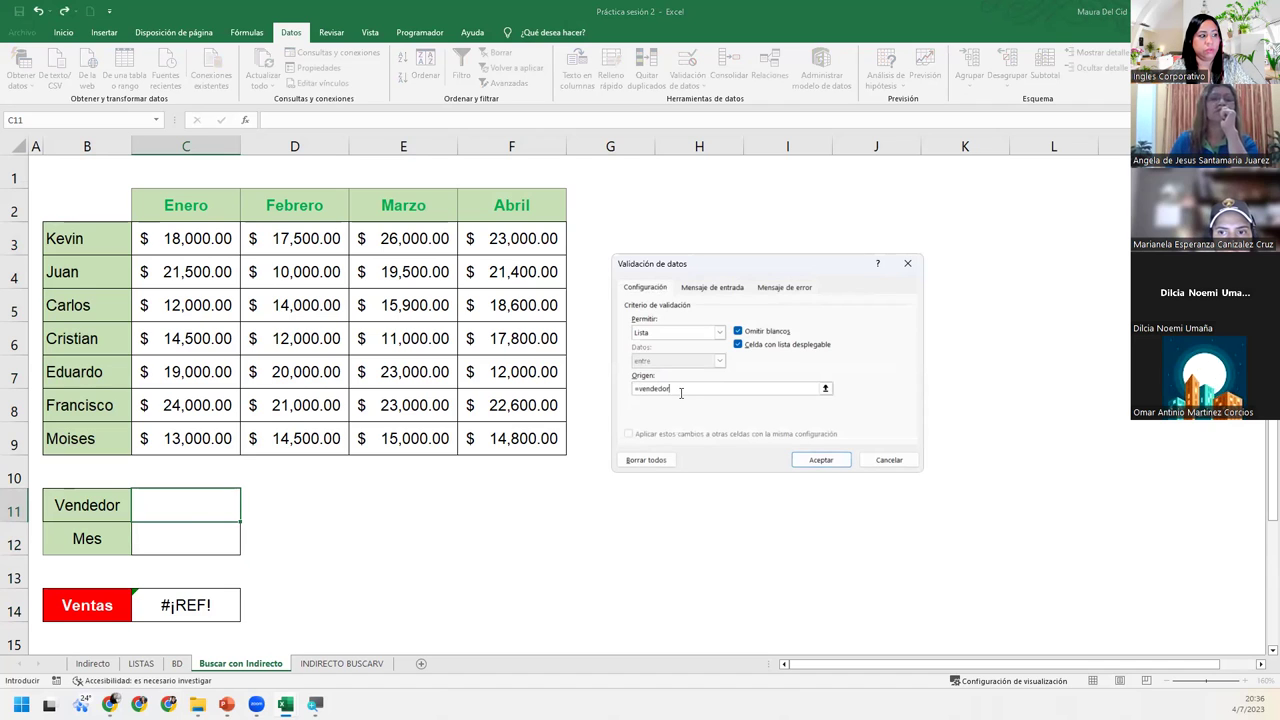
key("Return")
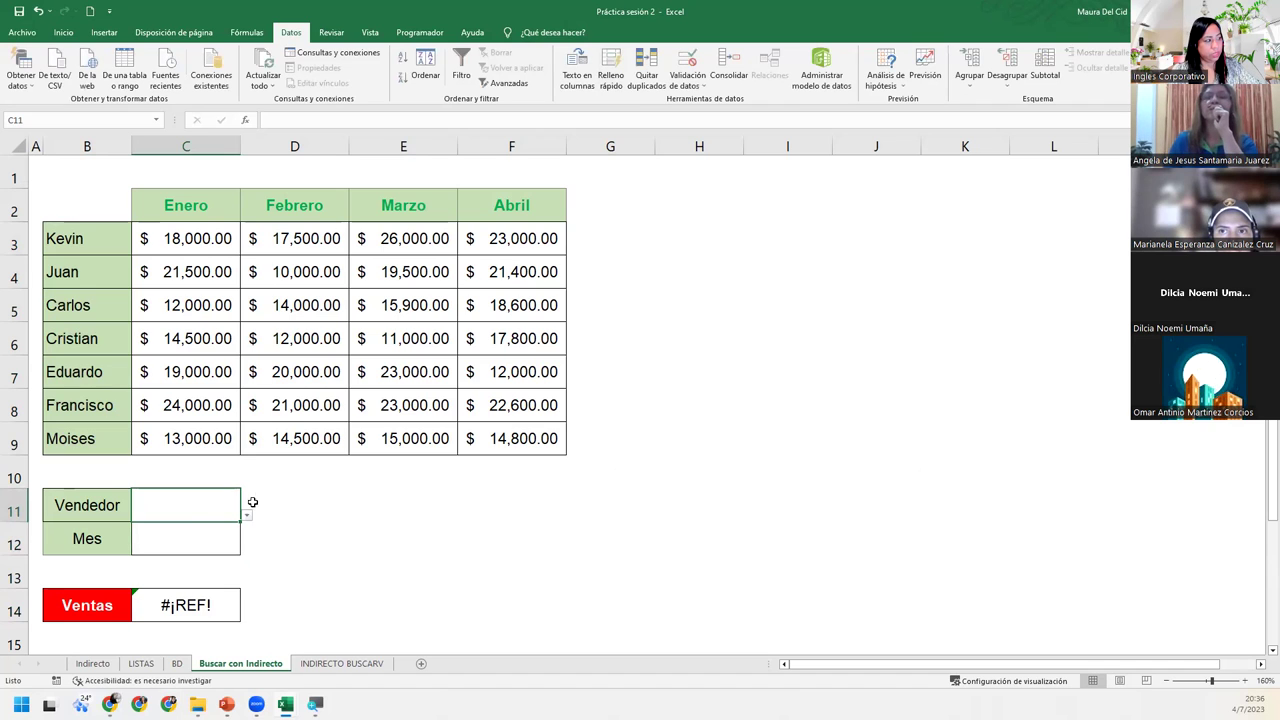
left_click(247, 514)
left_click(126, 559)
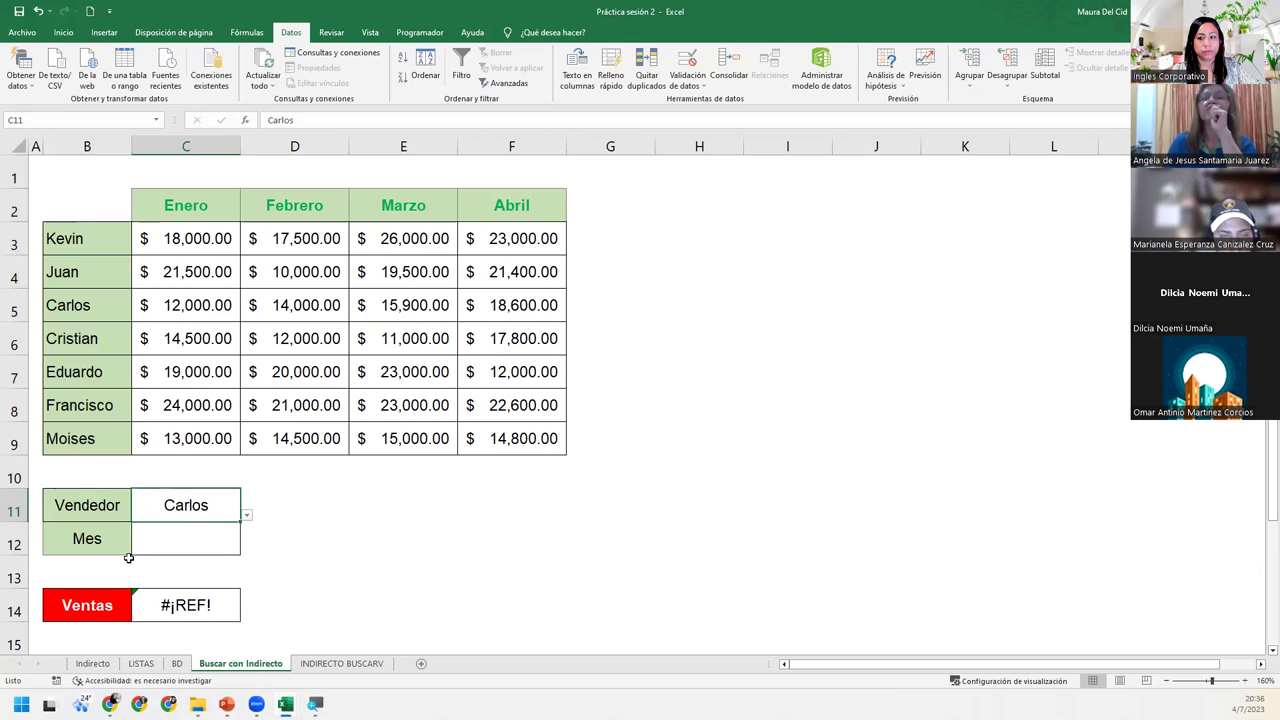
- Give C12 list validation with source =mes
left_click(208, 532)
left_click(672, 62)
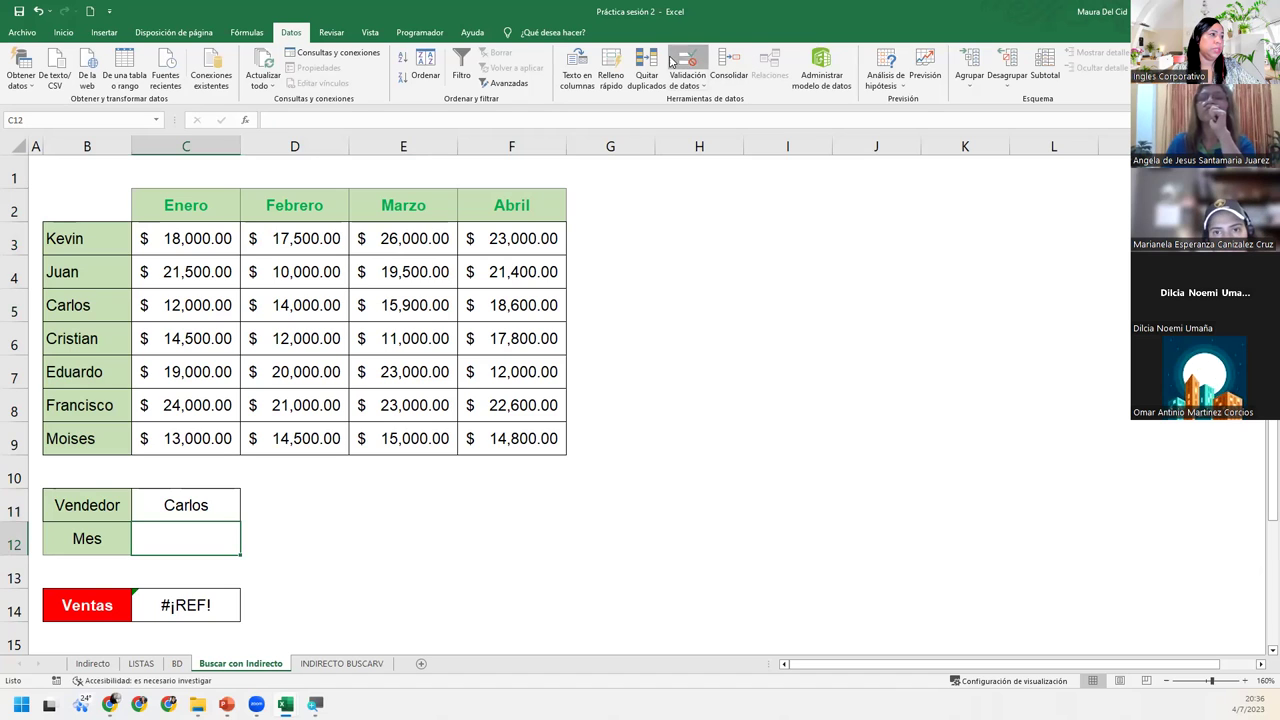
left_click(679, 335)
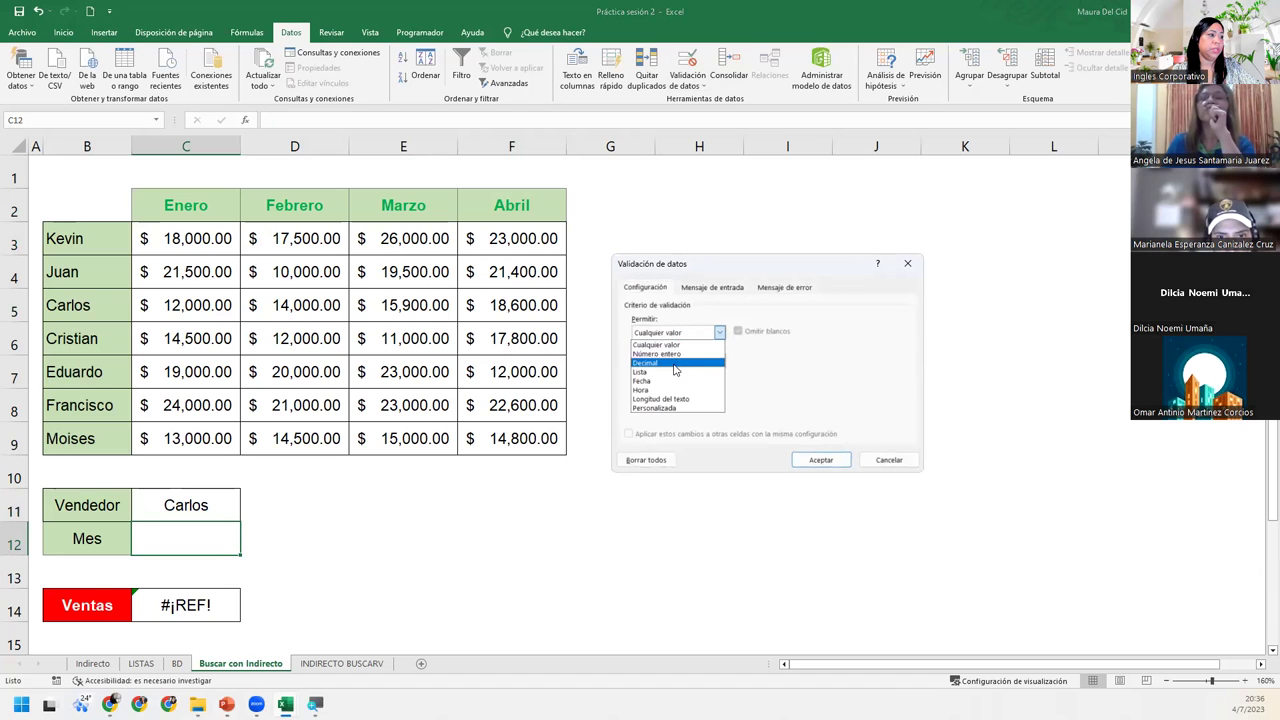
left_click(677, 371)
left_click(673, 389)
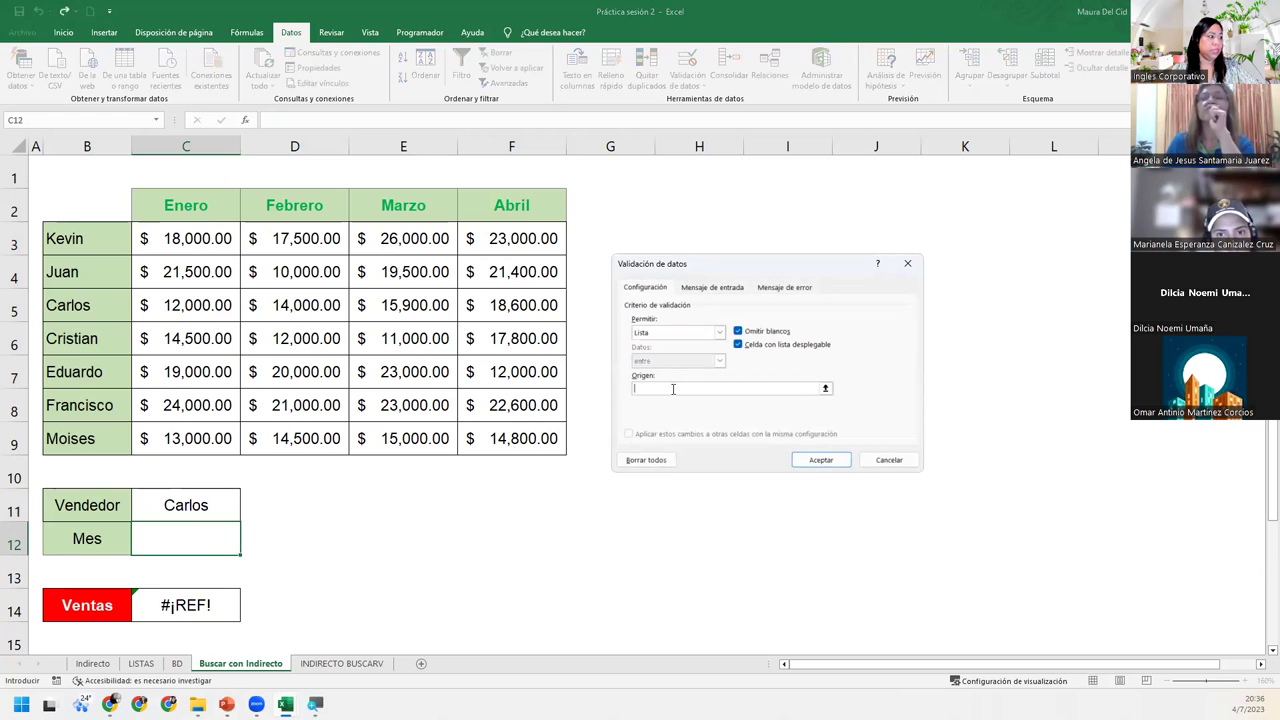
type("=mes")
key("Return")
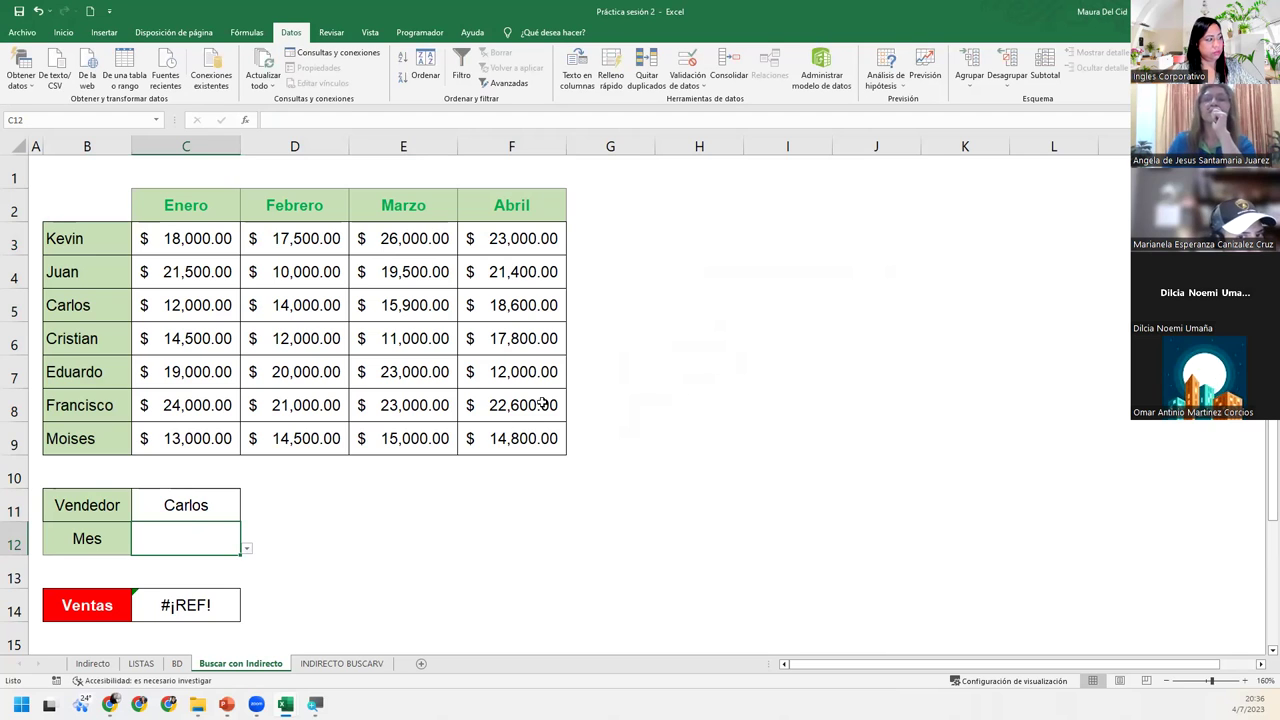
- Pick Marzo from C12's dropdown and confirm C14 returns $15,900.00 for Carlos
left_click(246, 548)
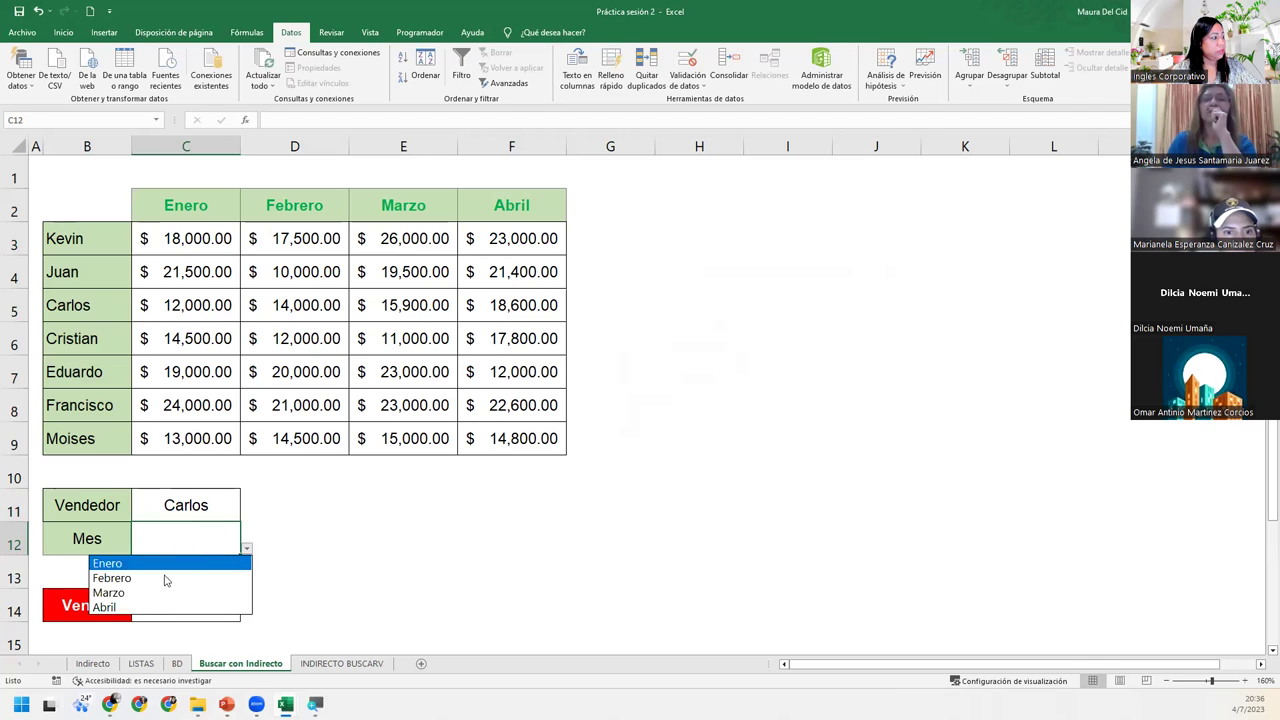
left_click(150, 592)
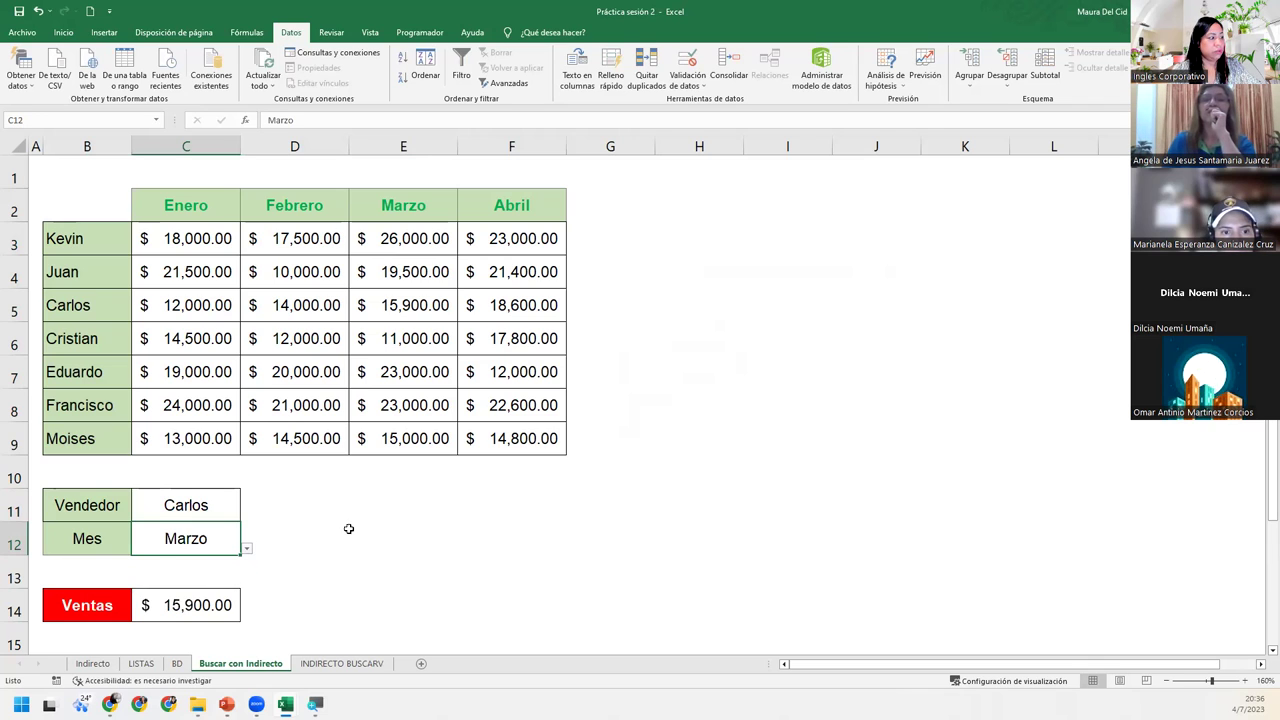
left_click(228, 612)
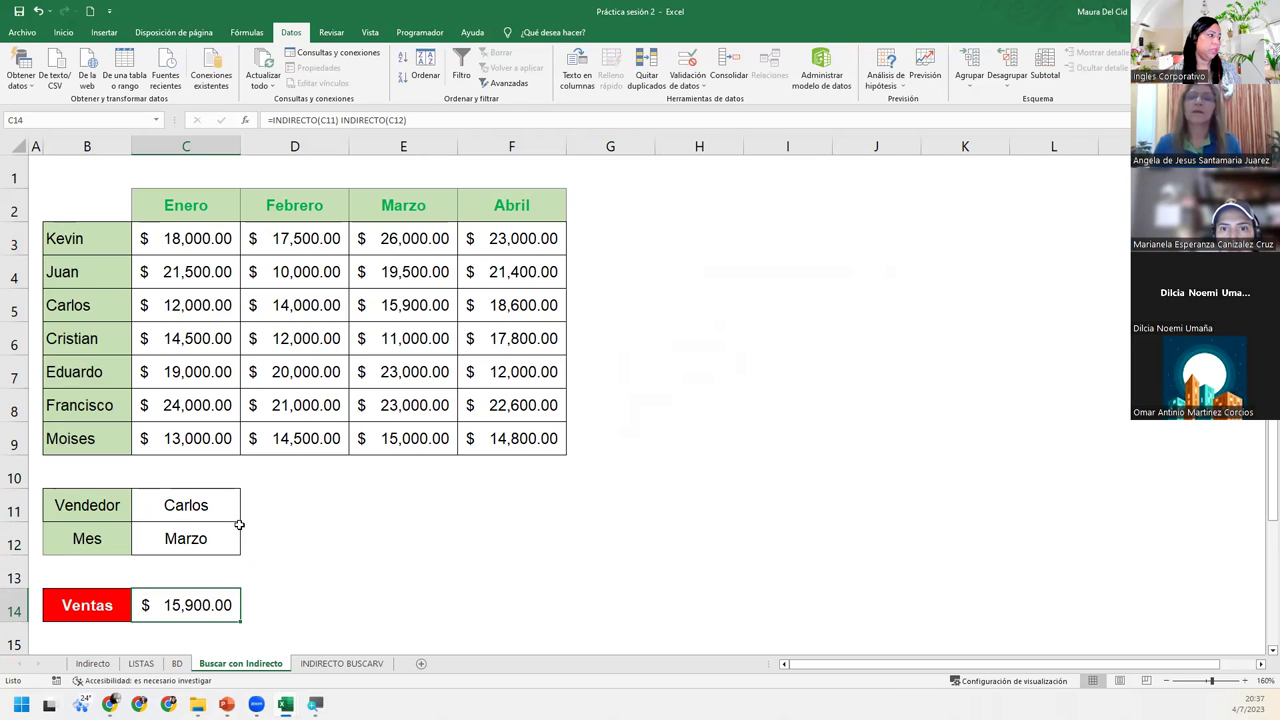
left_click(169, 511)
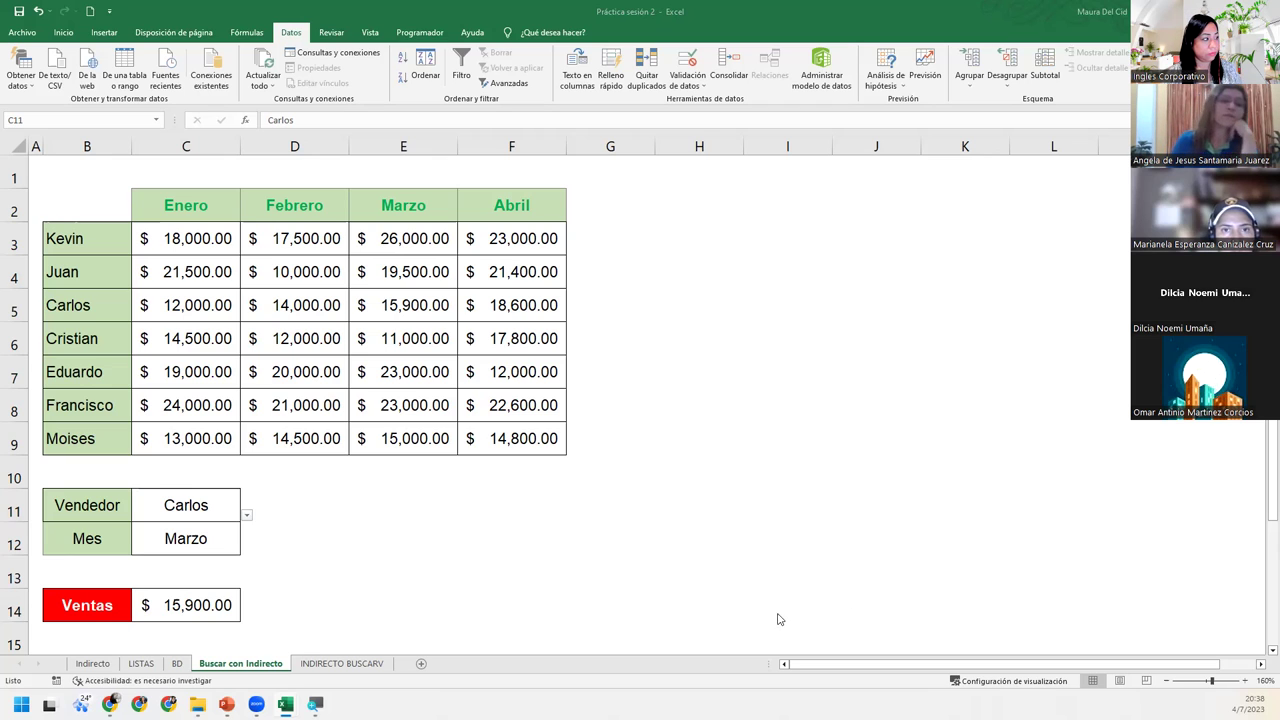
- Select the Mes cell C12
left_click(174, 540)
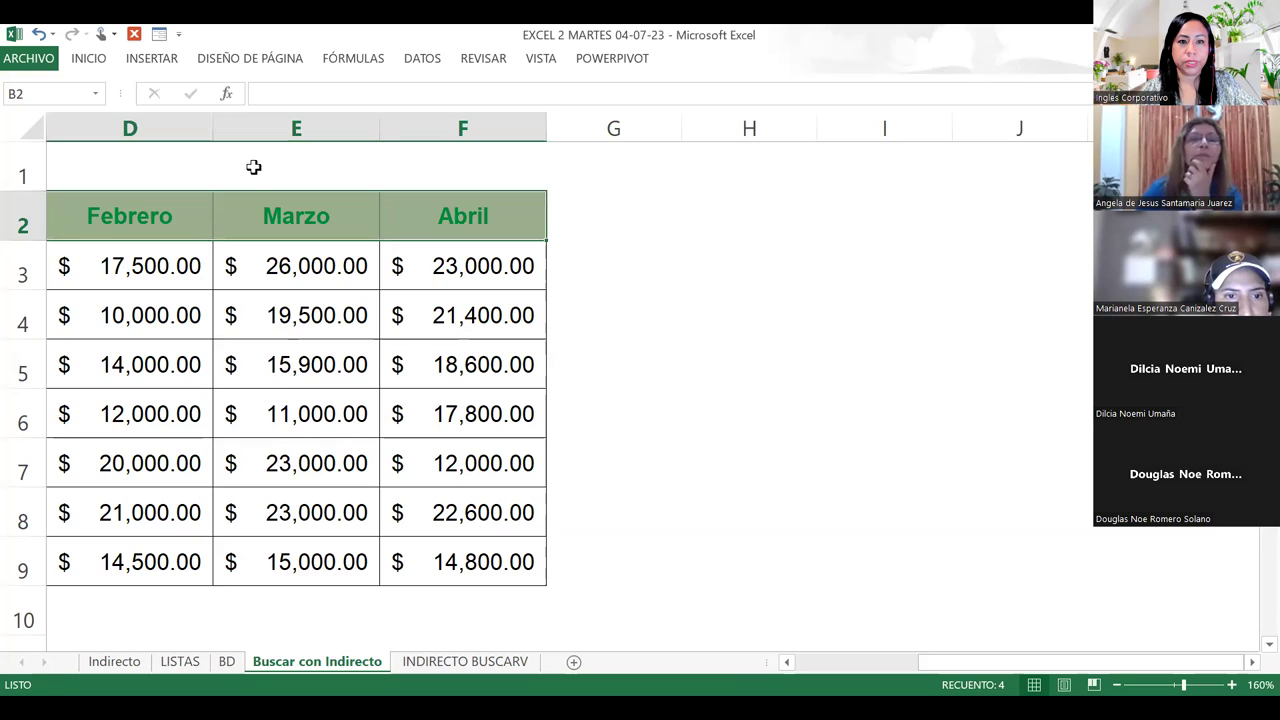
- Open Administrador de nombres with Ctrl+F3 from the FÓRMULAS tab
left_click(376, 62)
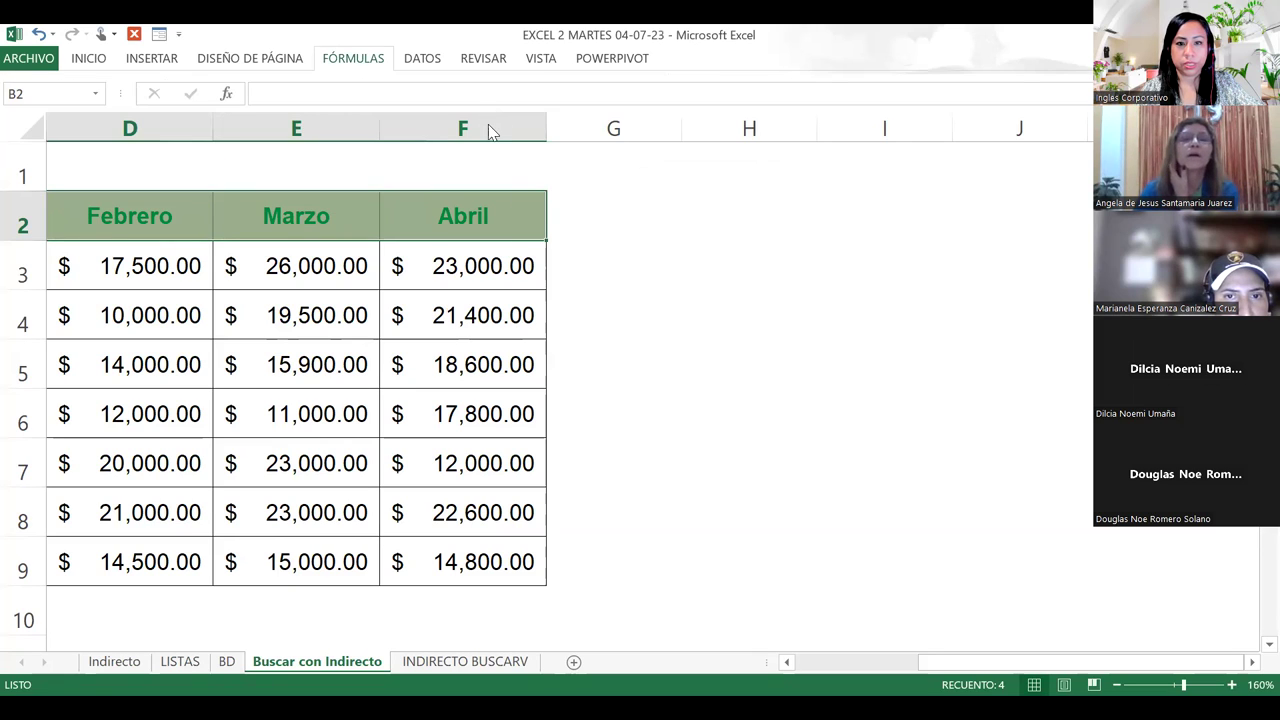
key("ctrl+F3")
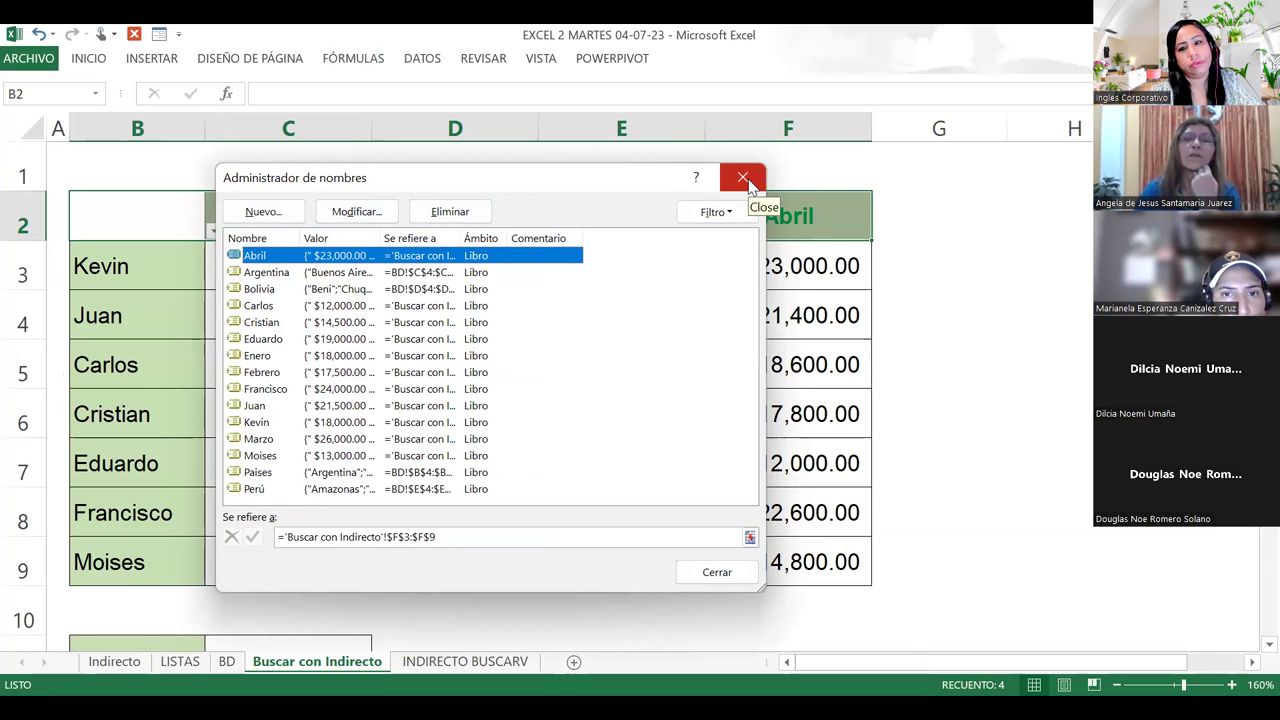
- Cancel the Nombre nuevo dialog, close Name Manager and dismiss the vendedor dropdown
left_click(285, 213)
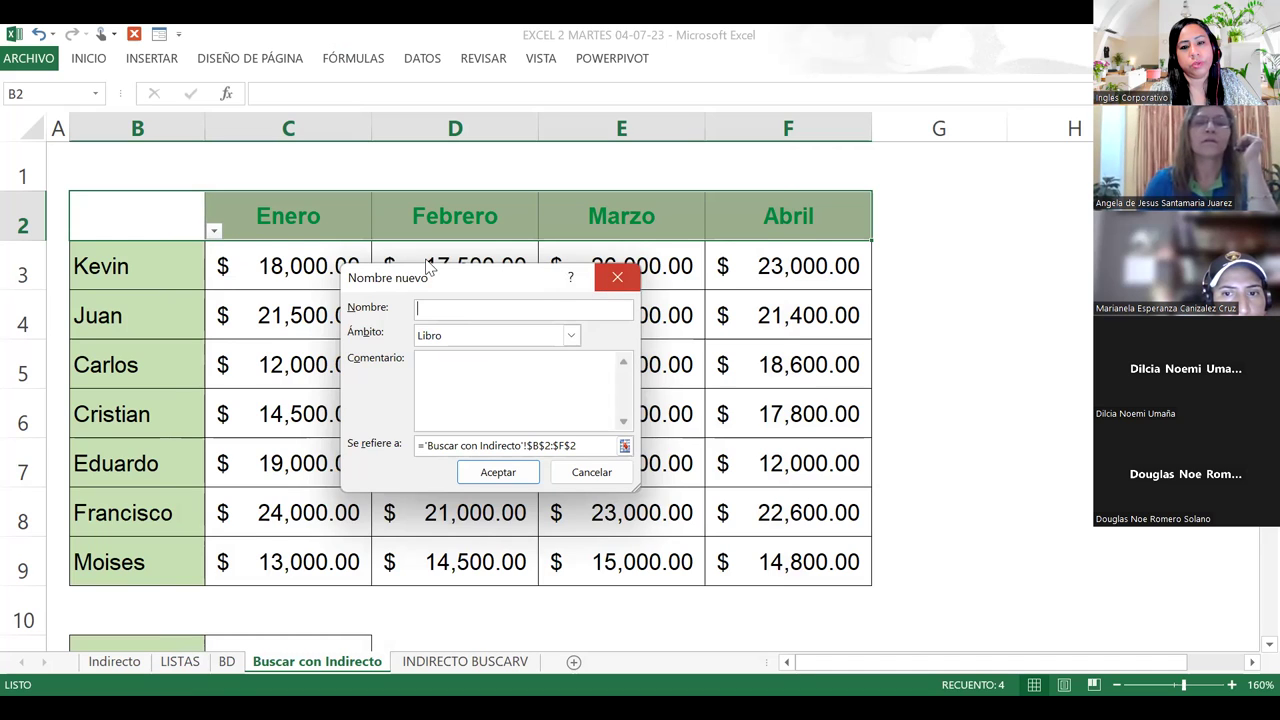
left_click(616, 280)
left_click(752, 180)
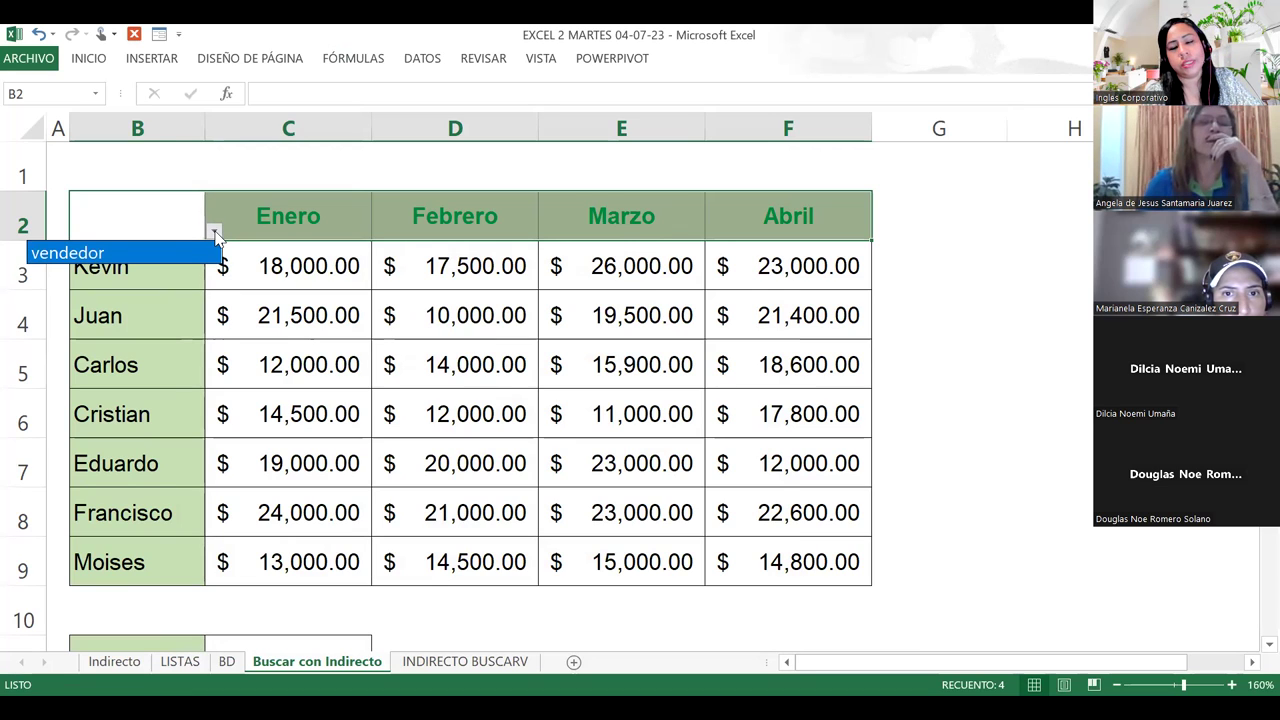
left_click(215, 234)
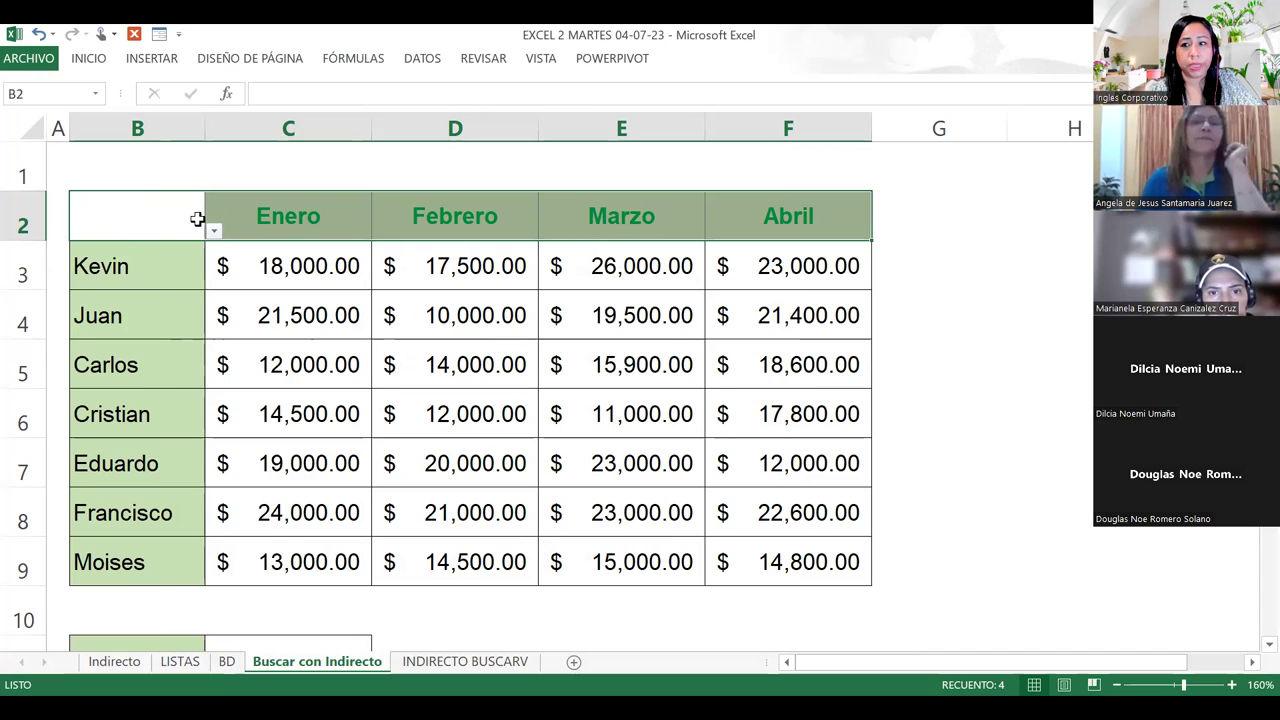
- Select Kevin through Moises in B3:B9 and define the name Vendedor for that range
left_click_drag(123, 213, 817, 227)
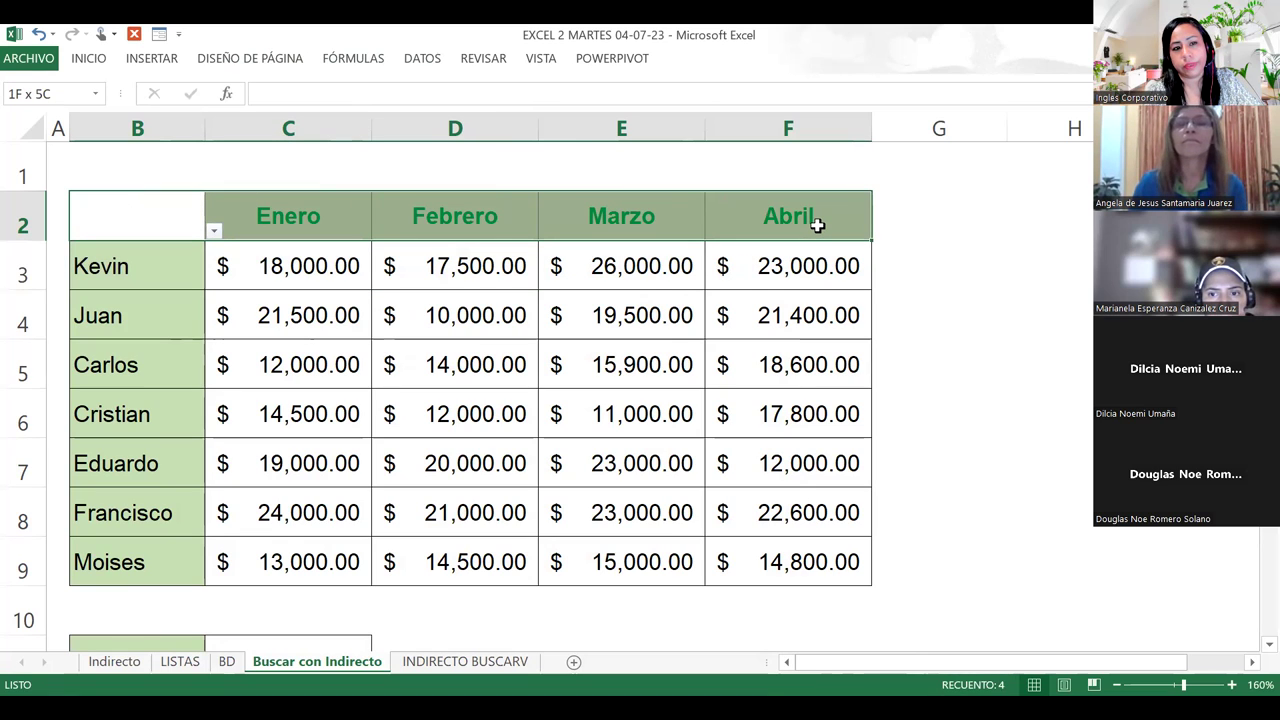
left_click(817, 226)
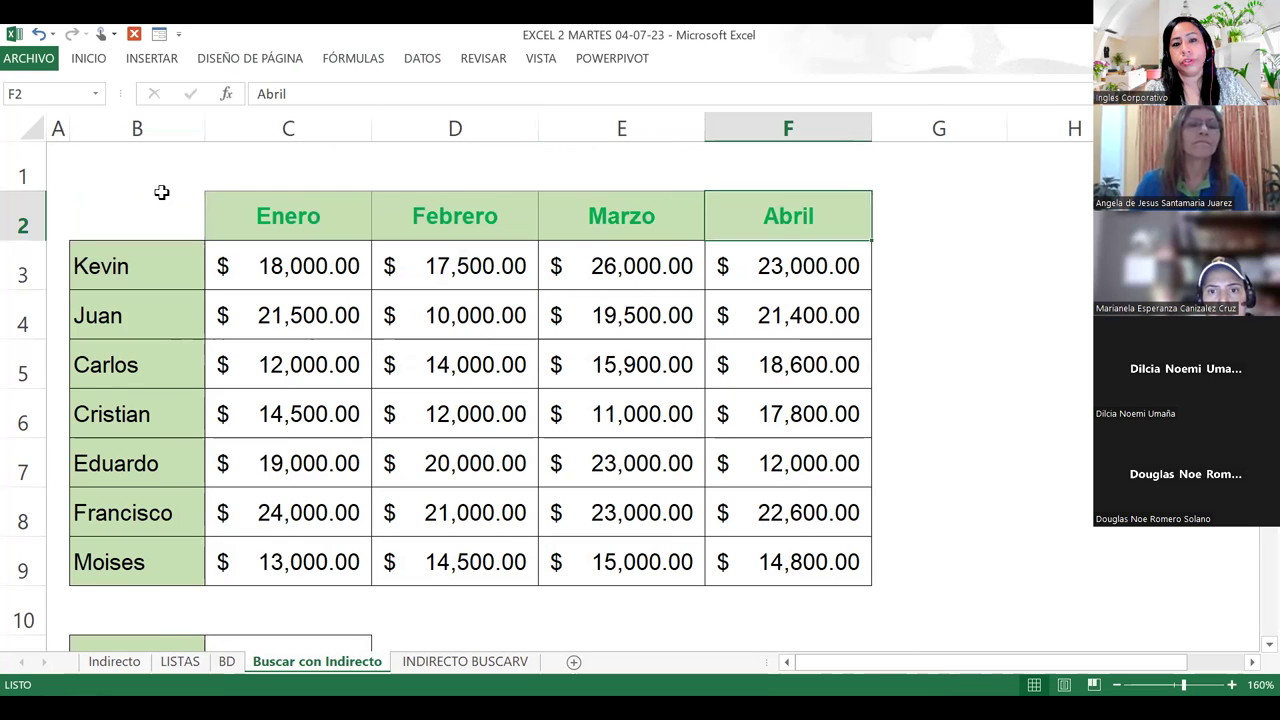
left_click(138, 203)
left_click_drag(139, 210, 113, 565)
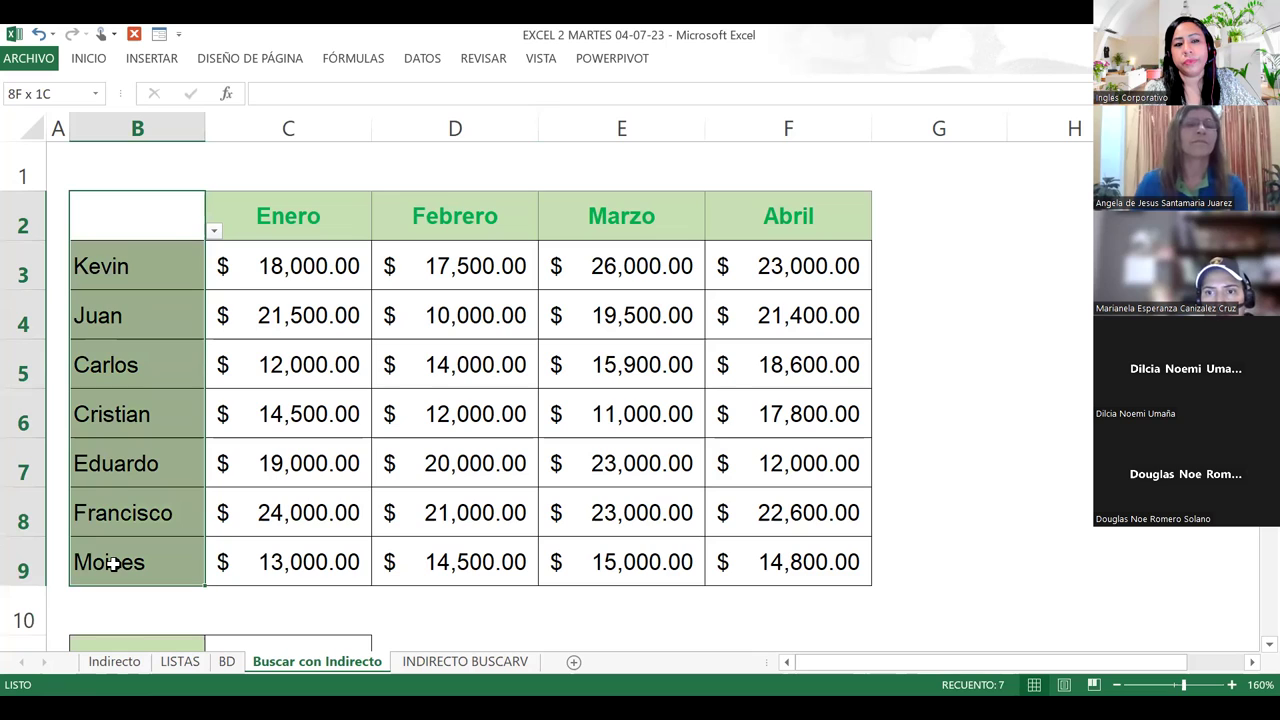
left_click(120, 266)
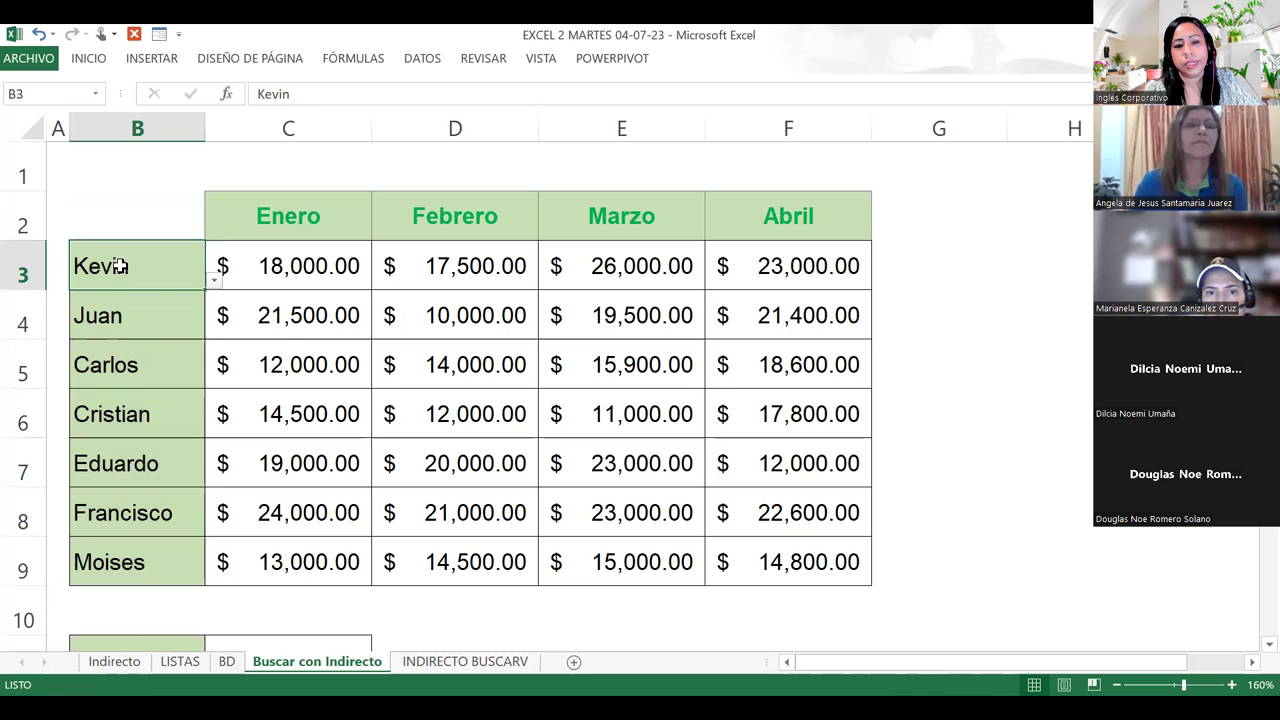
left_click_drag(120, 266, 106, 563)
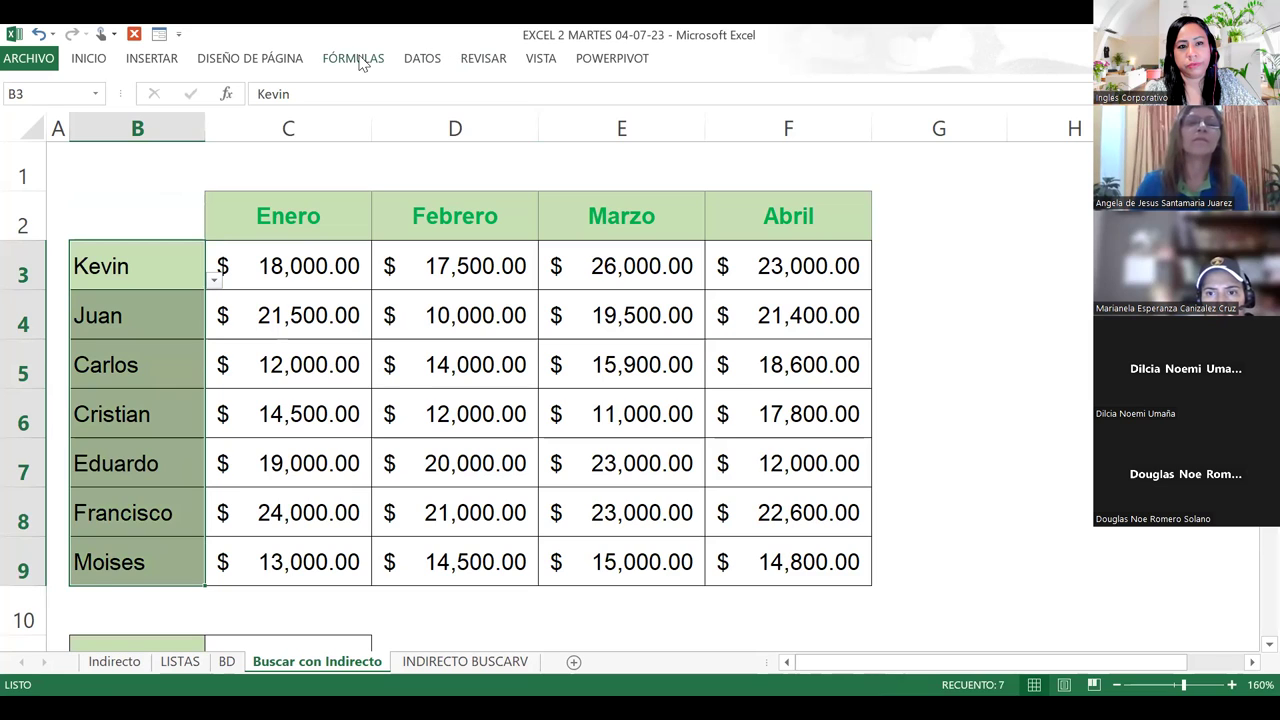
left_click(360, 60)
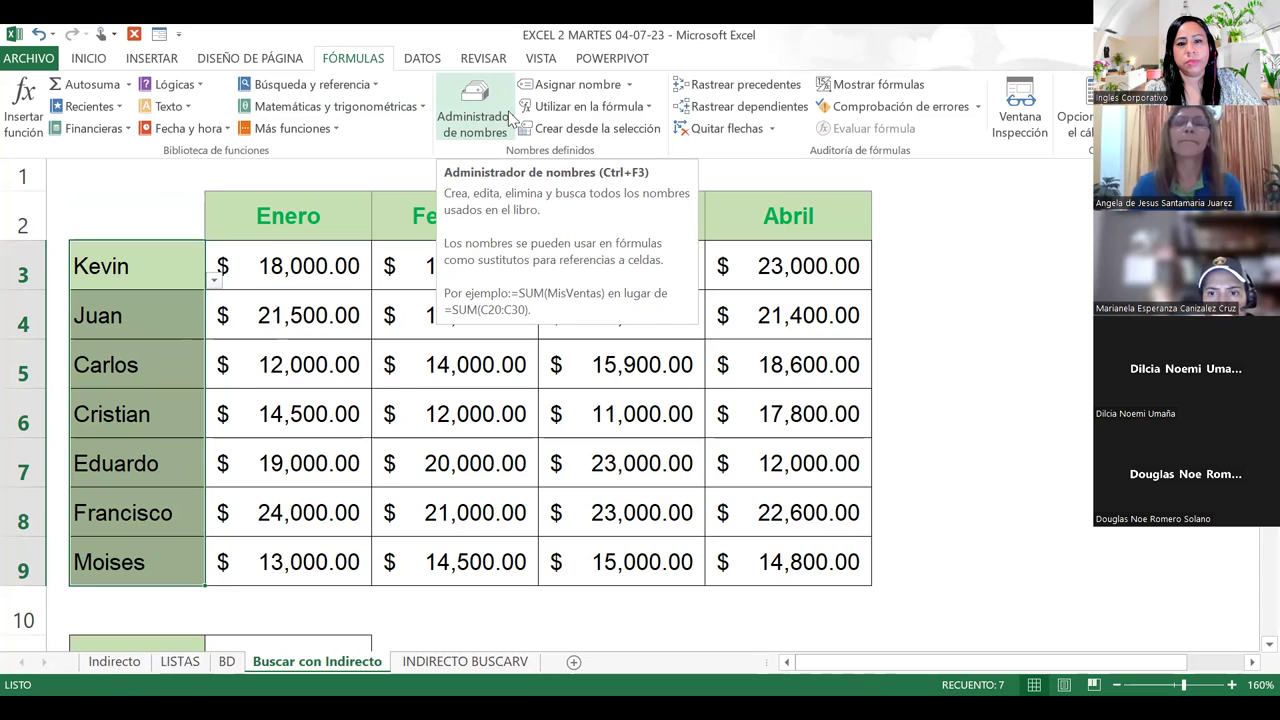
left_click(584, 88)
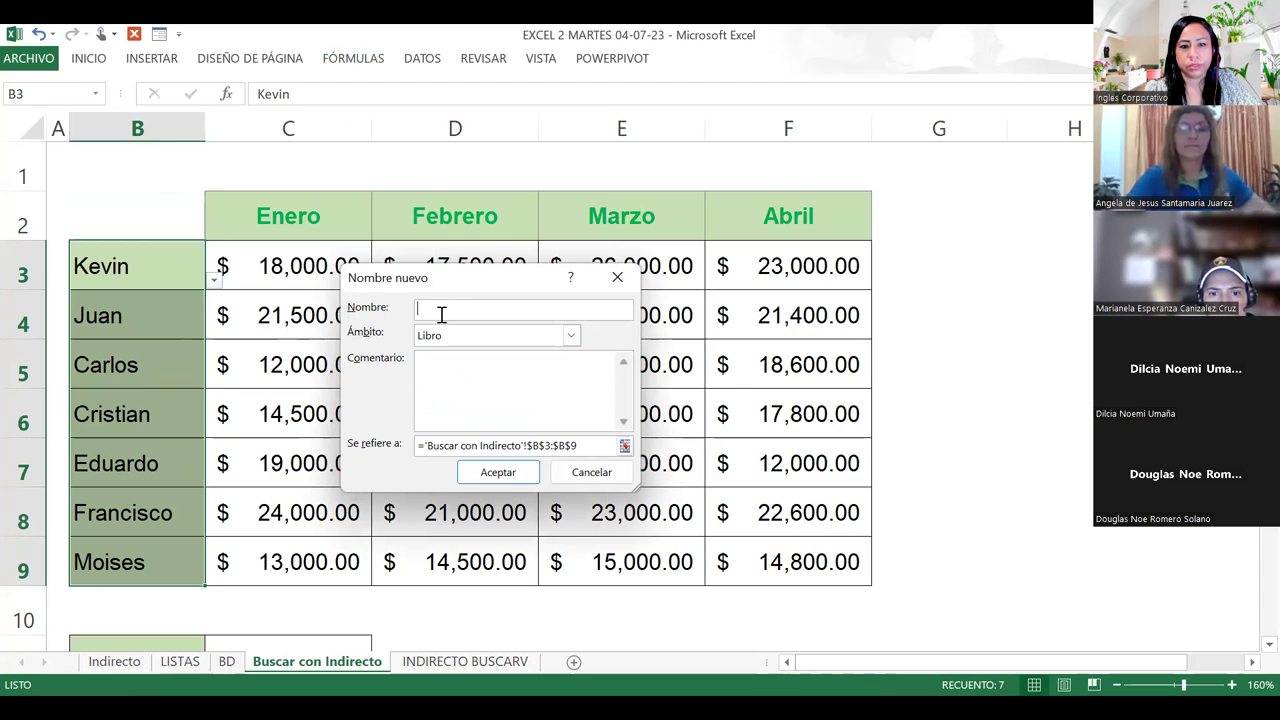
type("Vedo")
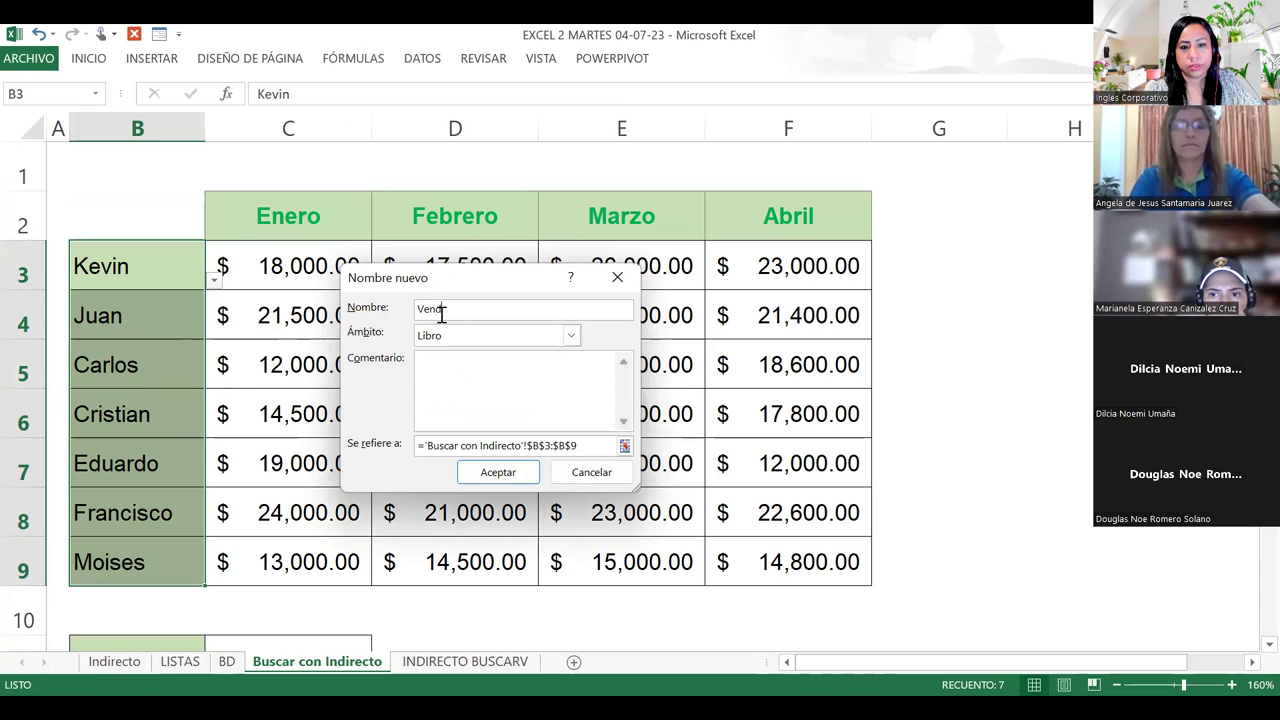
type("r")
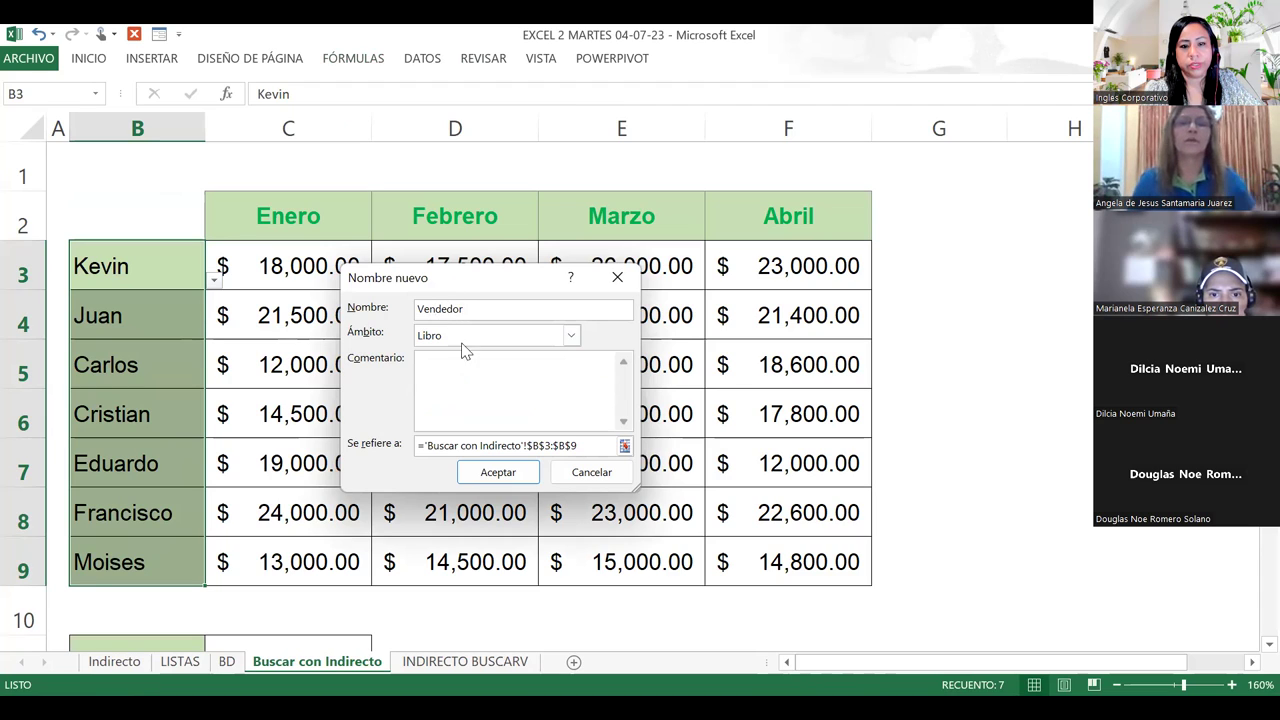
left_click(498, 472)
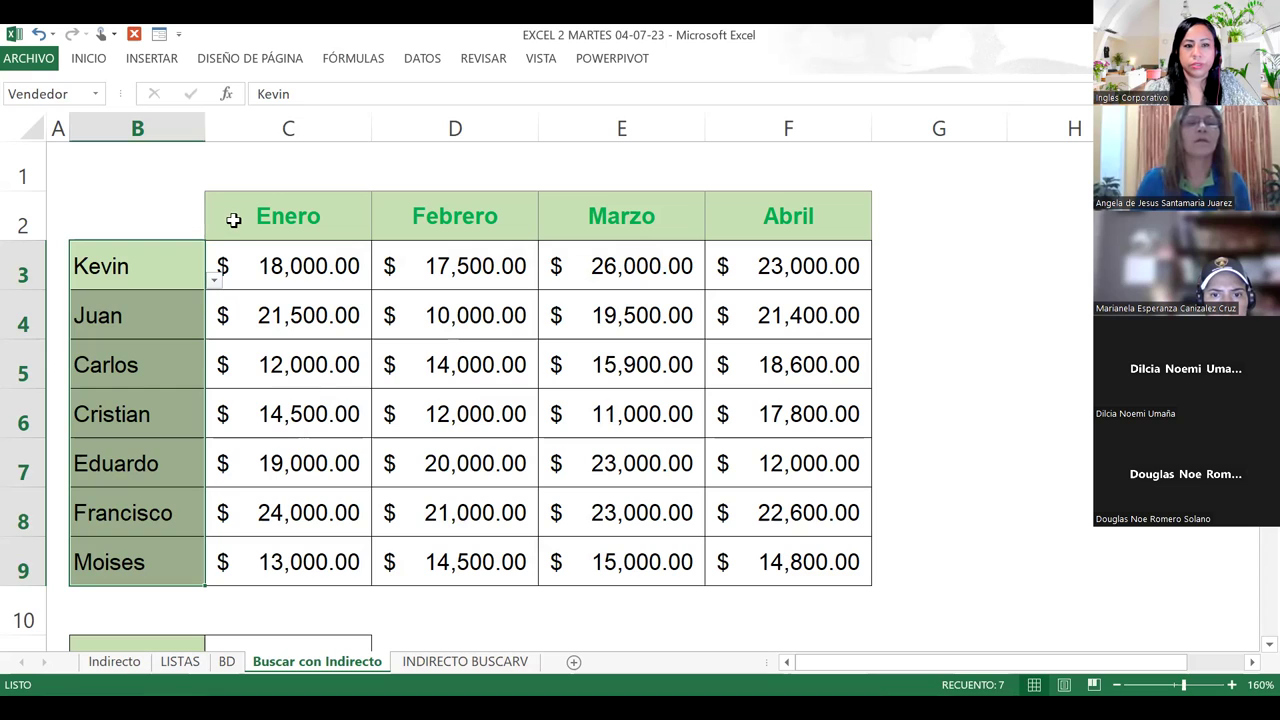
- Define the workbook name Mes for the month headers Enero to Abril in C2:F2
left_click_drag(233, 220, 775, 226)
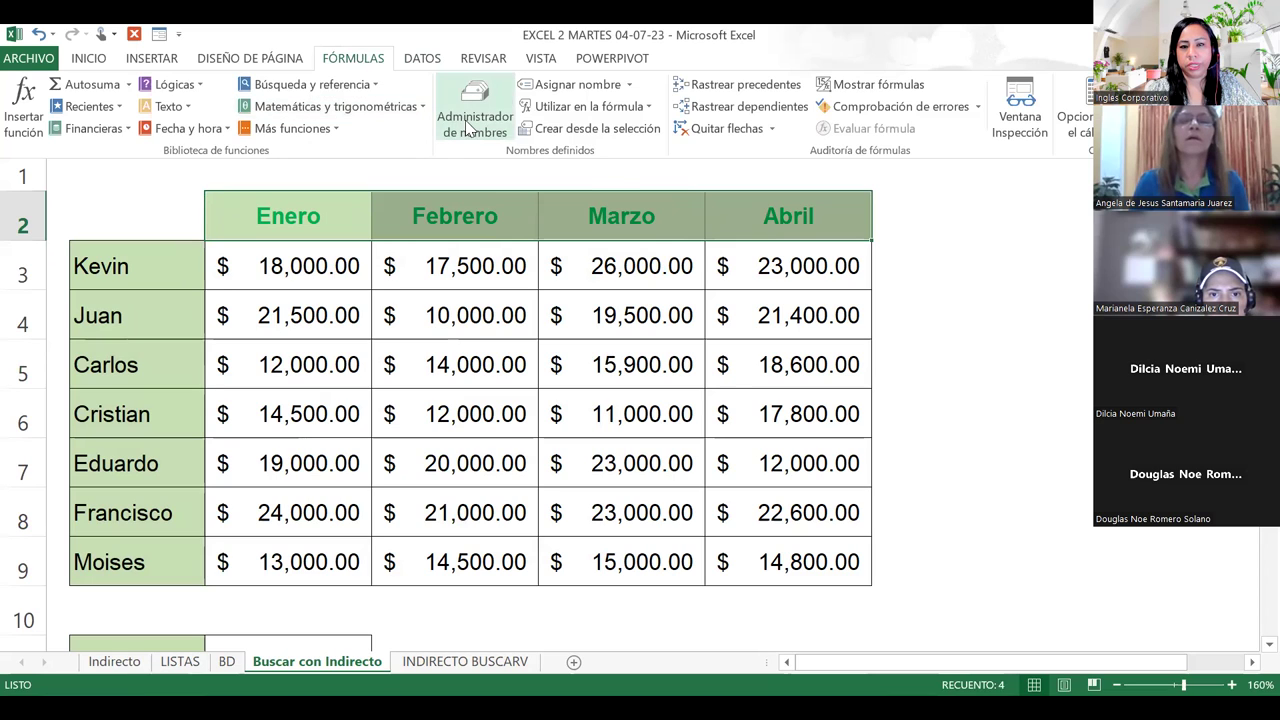
left_click(555, 86)
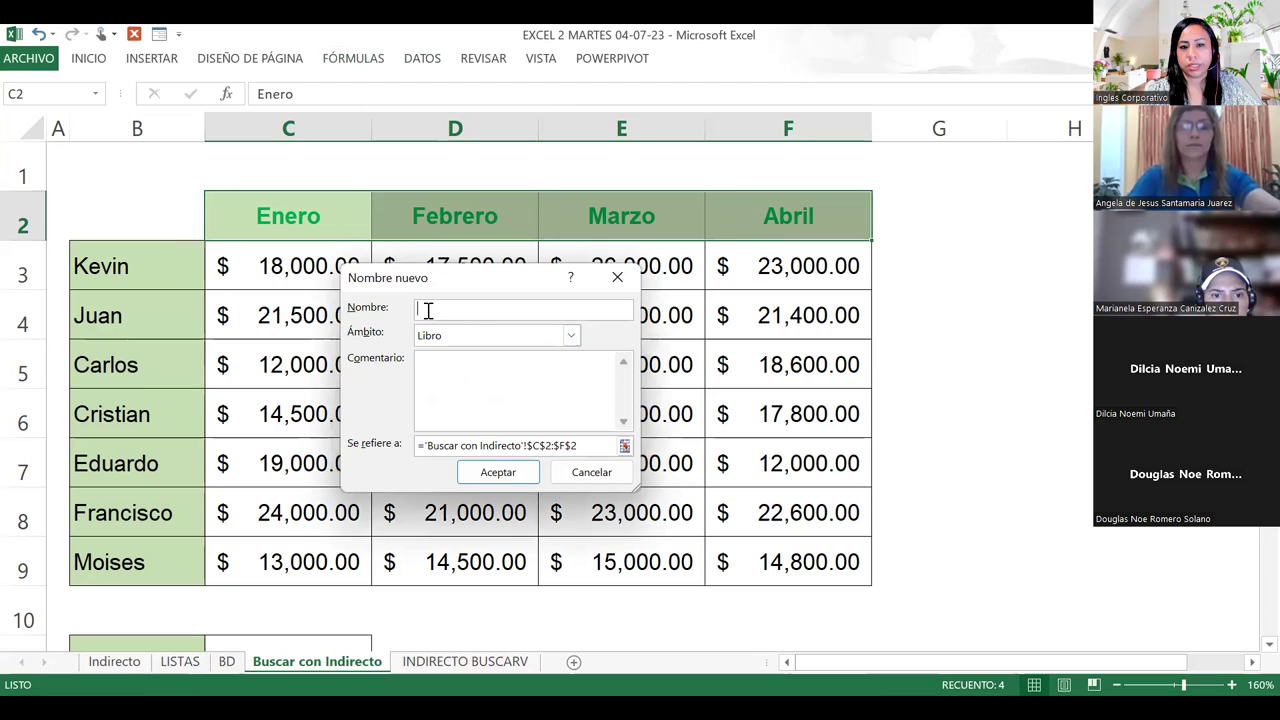
type("Mes")
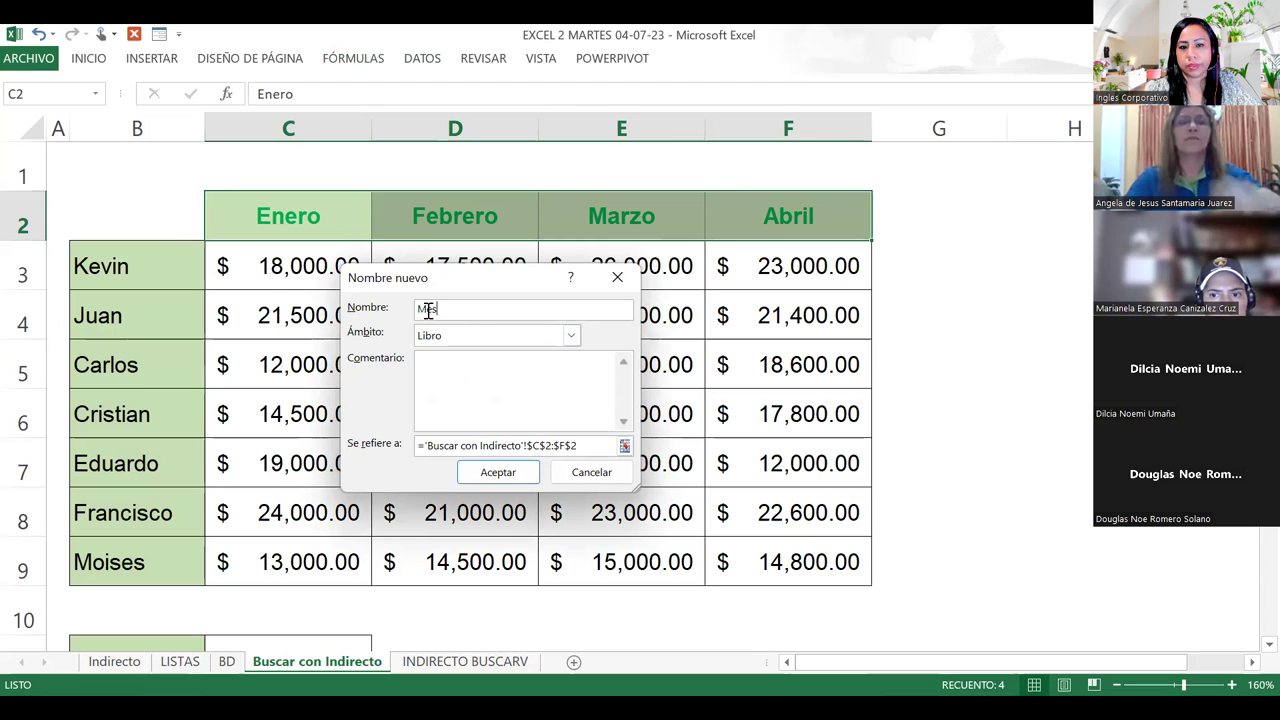
left_click(498, 472)
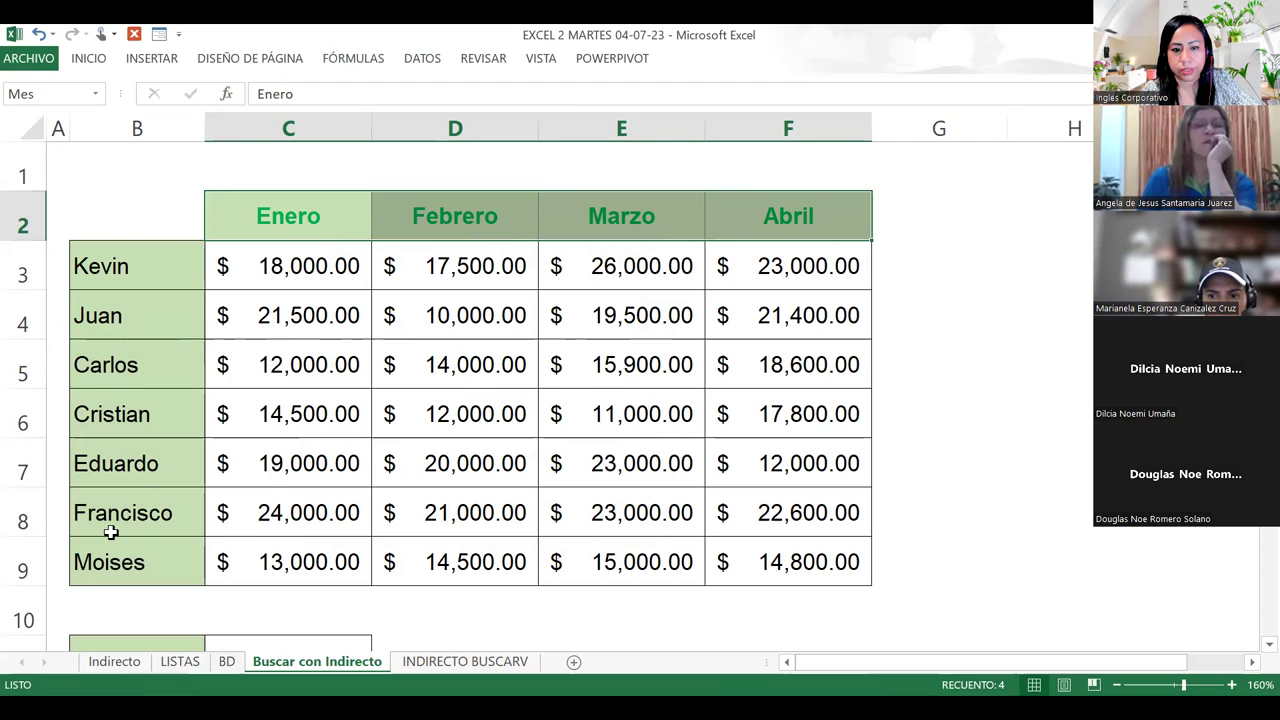
scroll(392, 468, "down", 3)
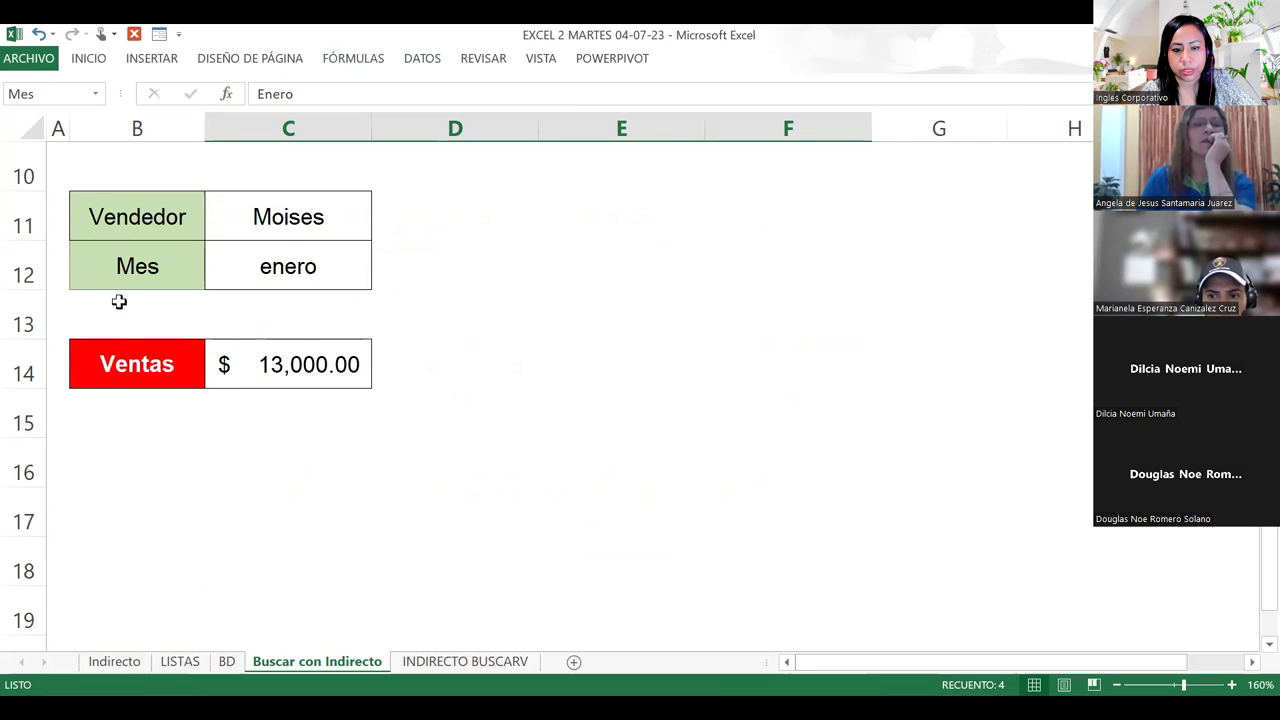
- Give Vendedor cell C11 list validation with source =vendedor
scroll(117, 308, "up", 1)
left_click(135, 364)
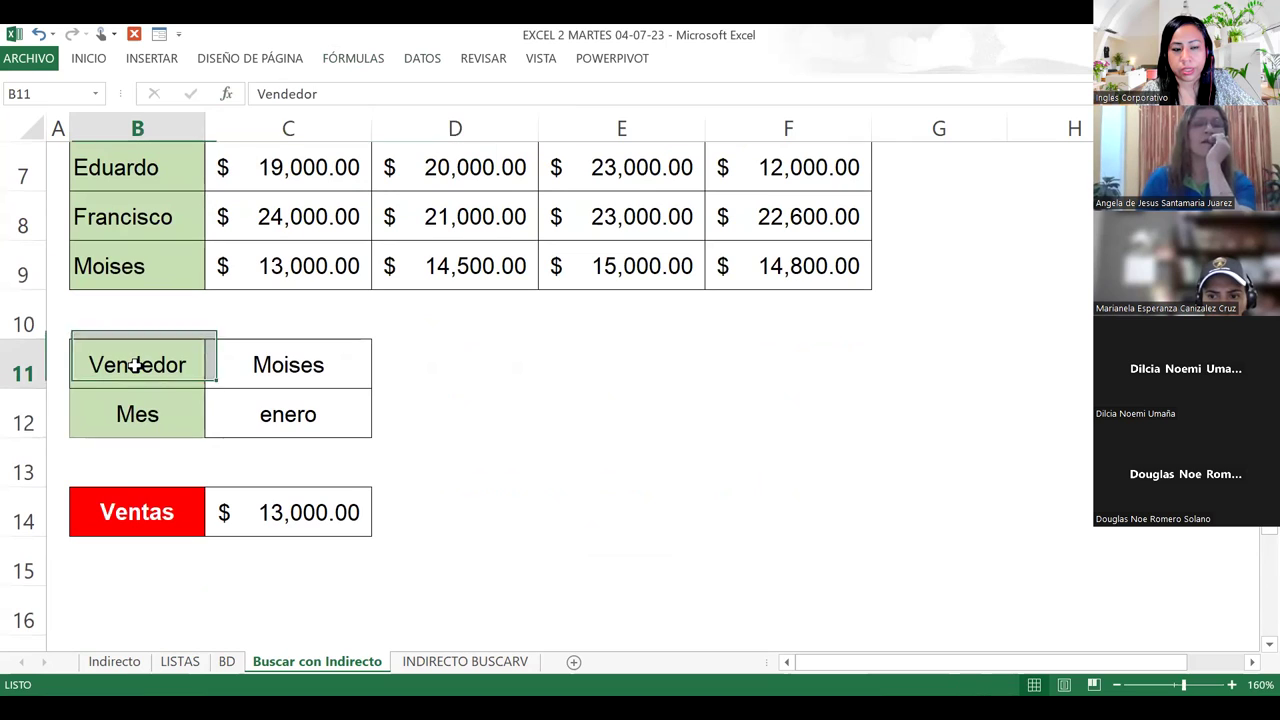
left_click(256, 372)
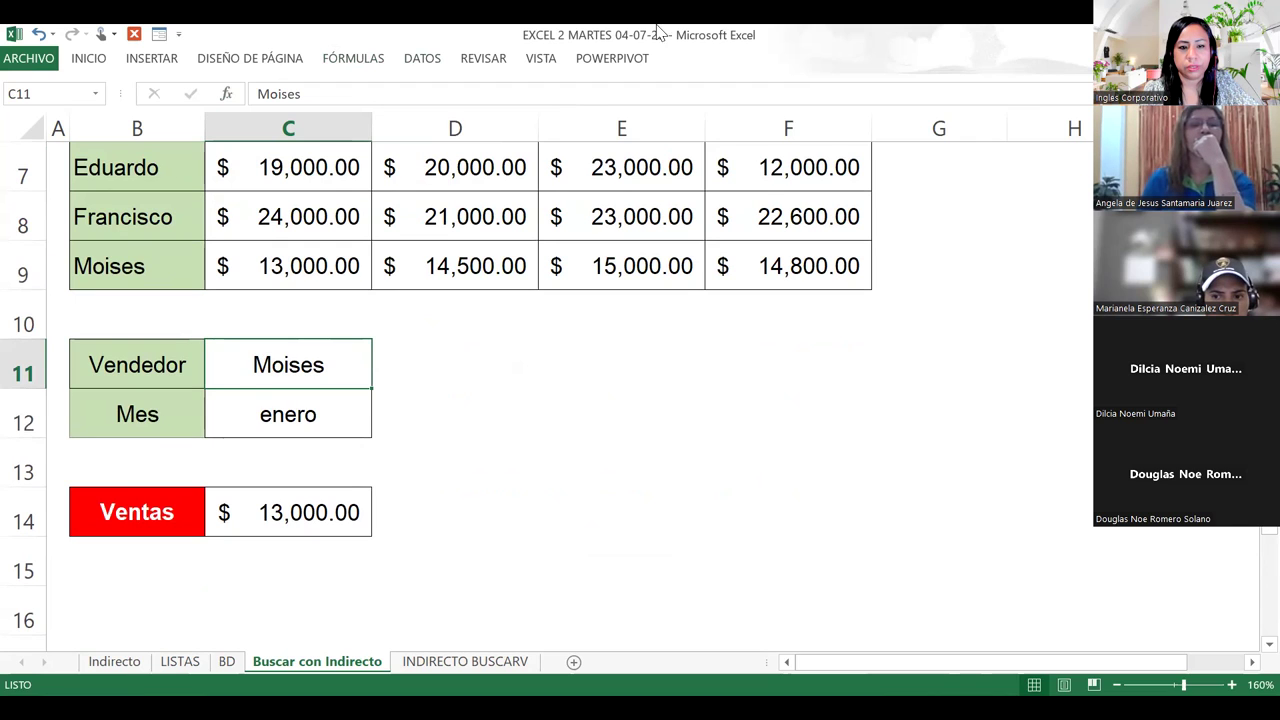
left_click(422, 58)
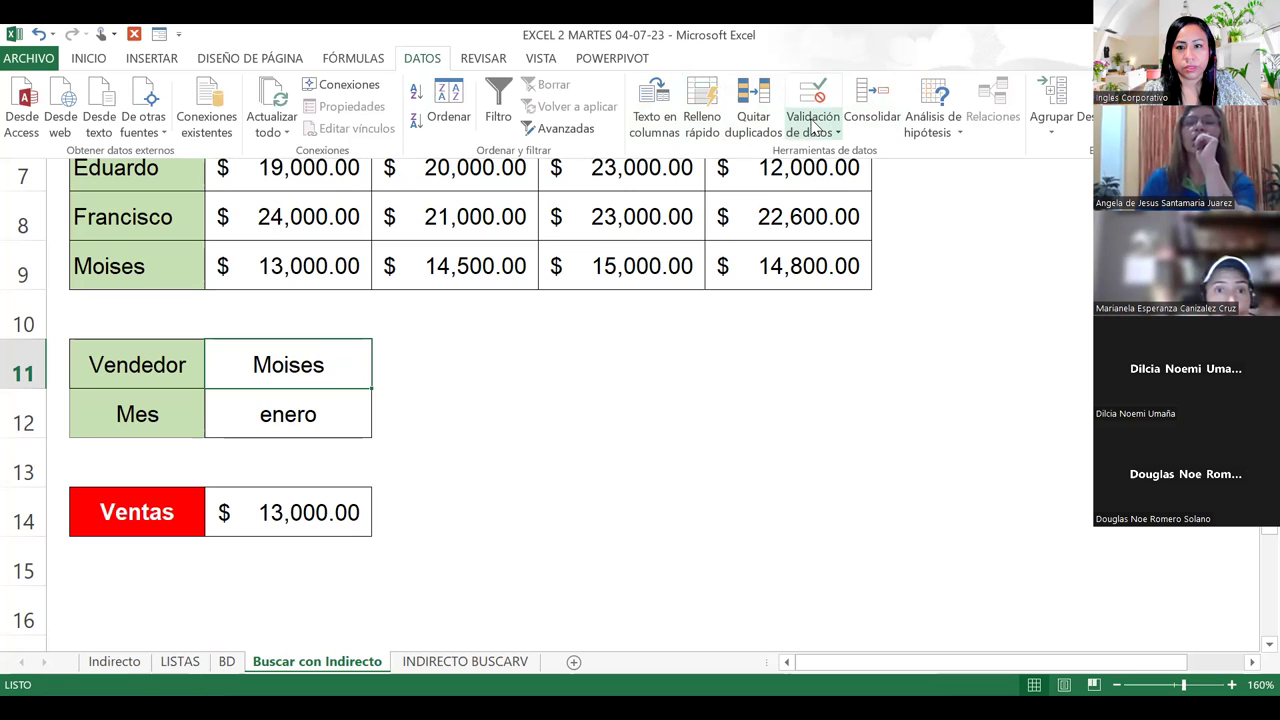
left_click(813, 128)
left_click(857, 156)
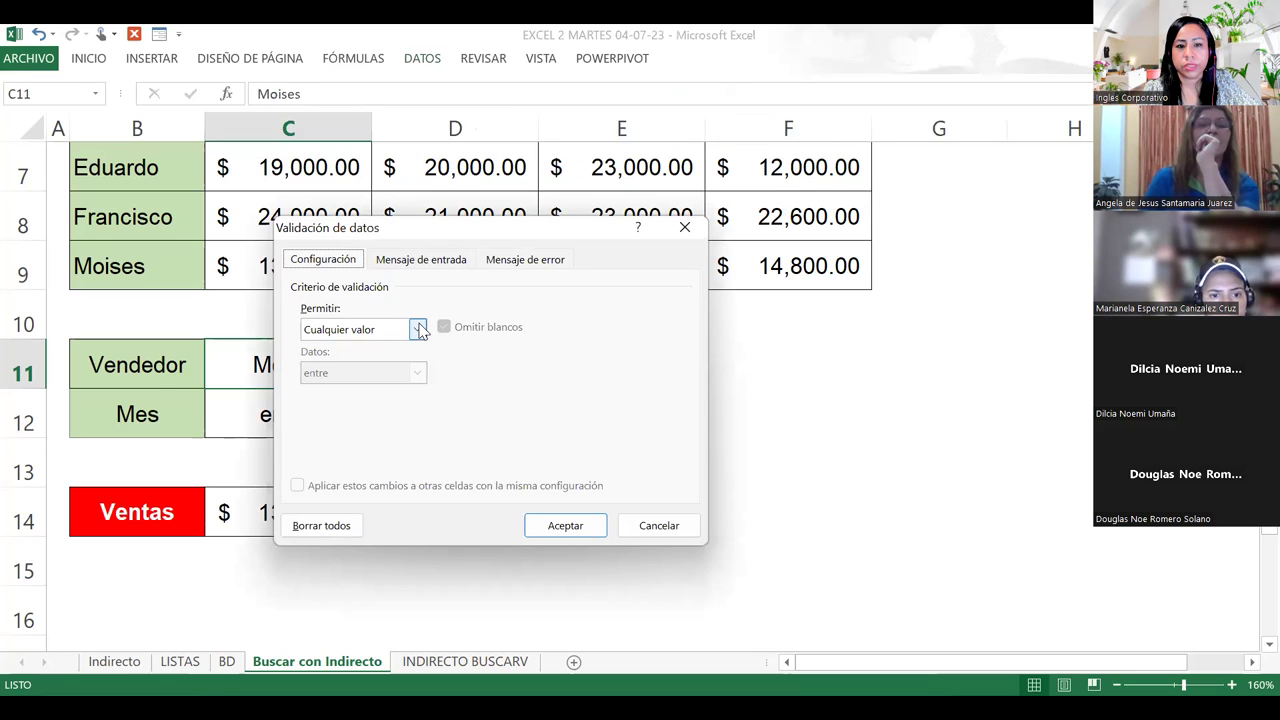
left_click(419, 330)
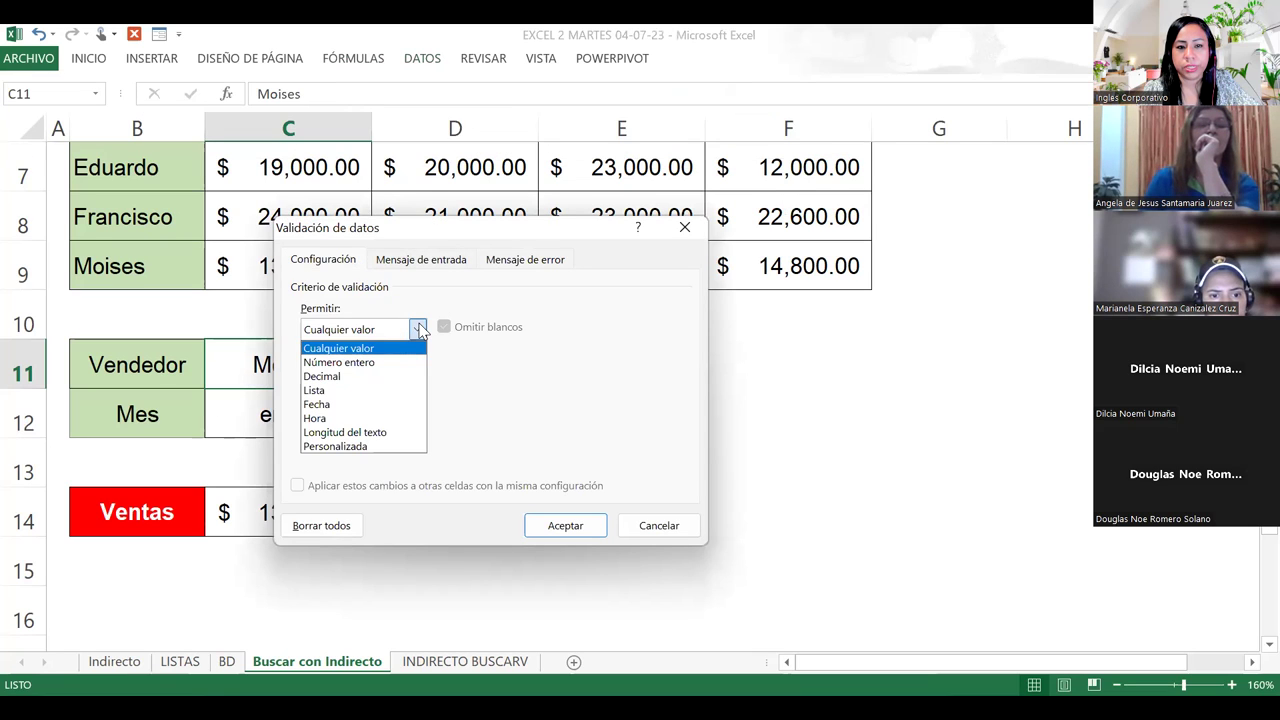
left_click(340, 392)
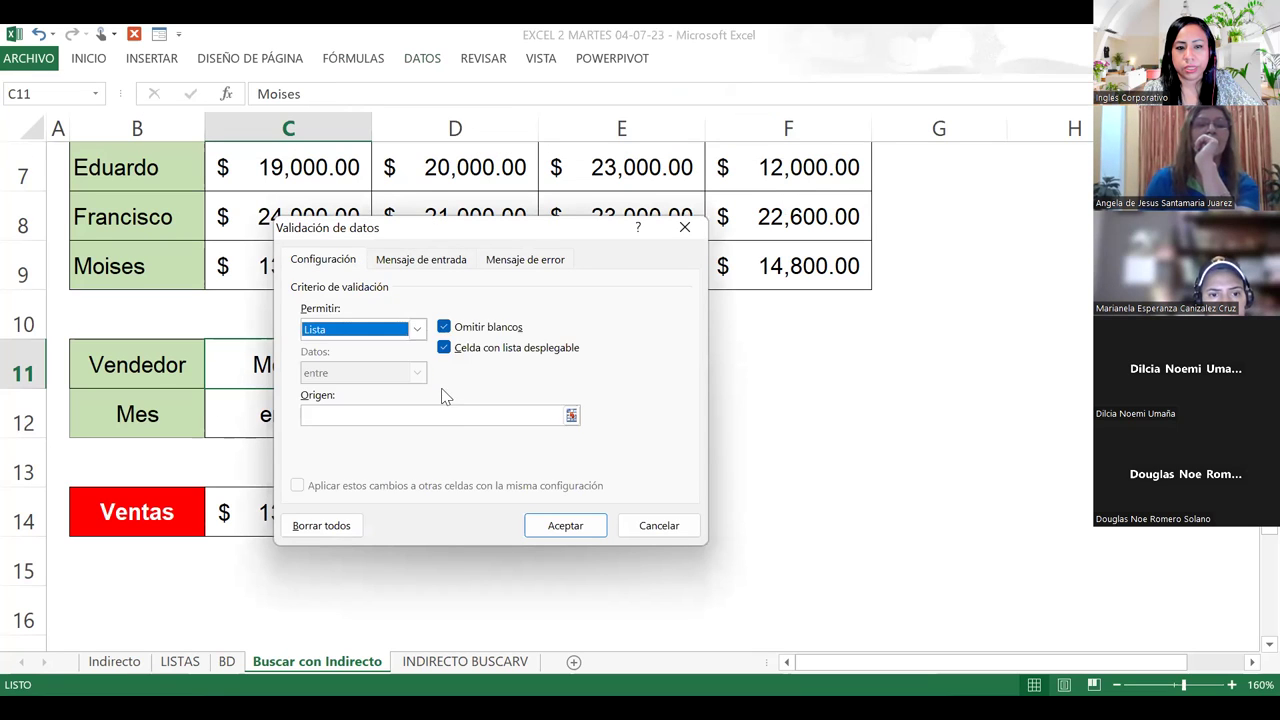
left_click(341, 410)
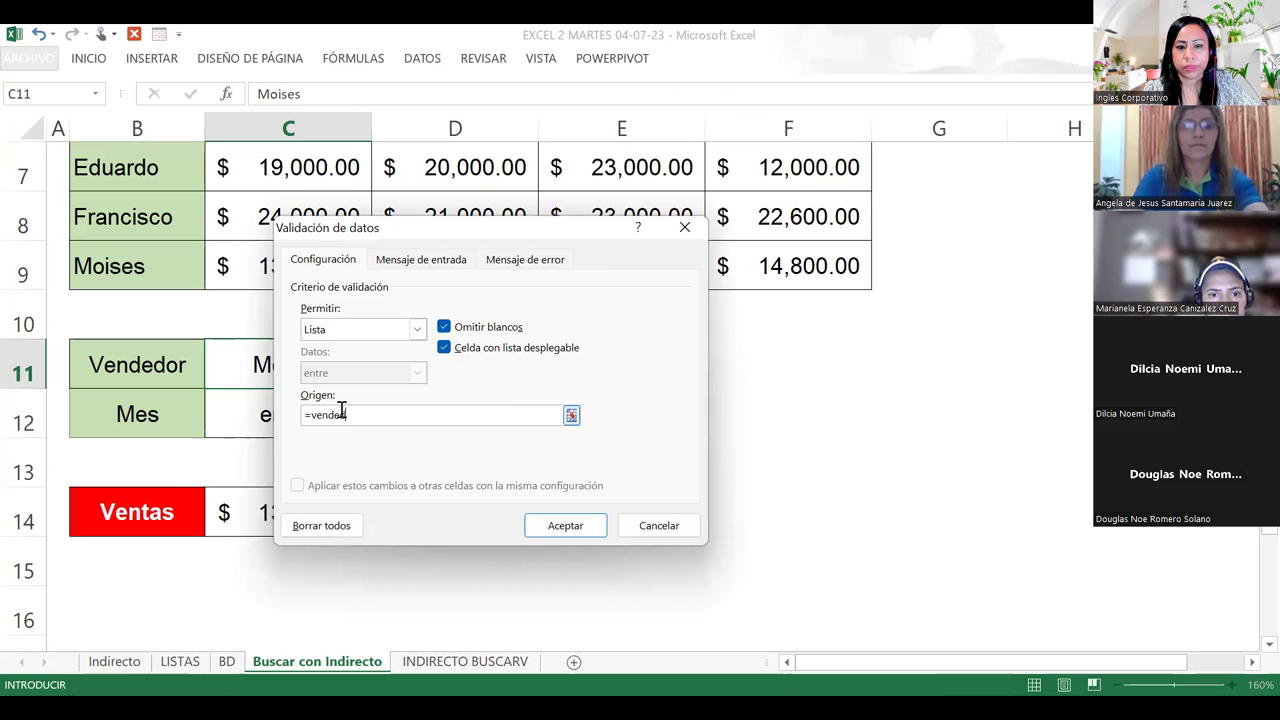
type("=vendedor")
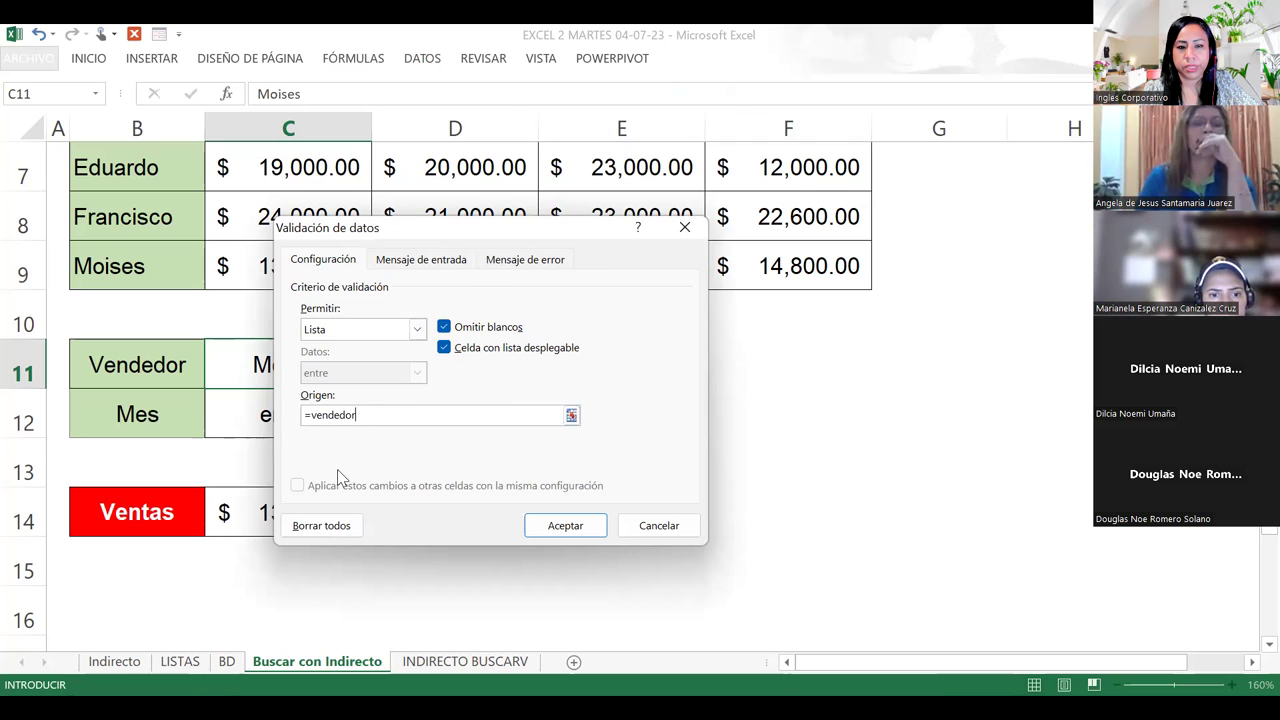
left_click(570, 526)
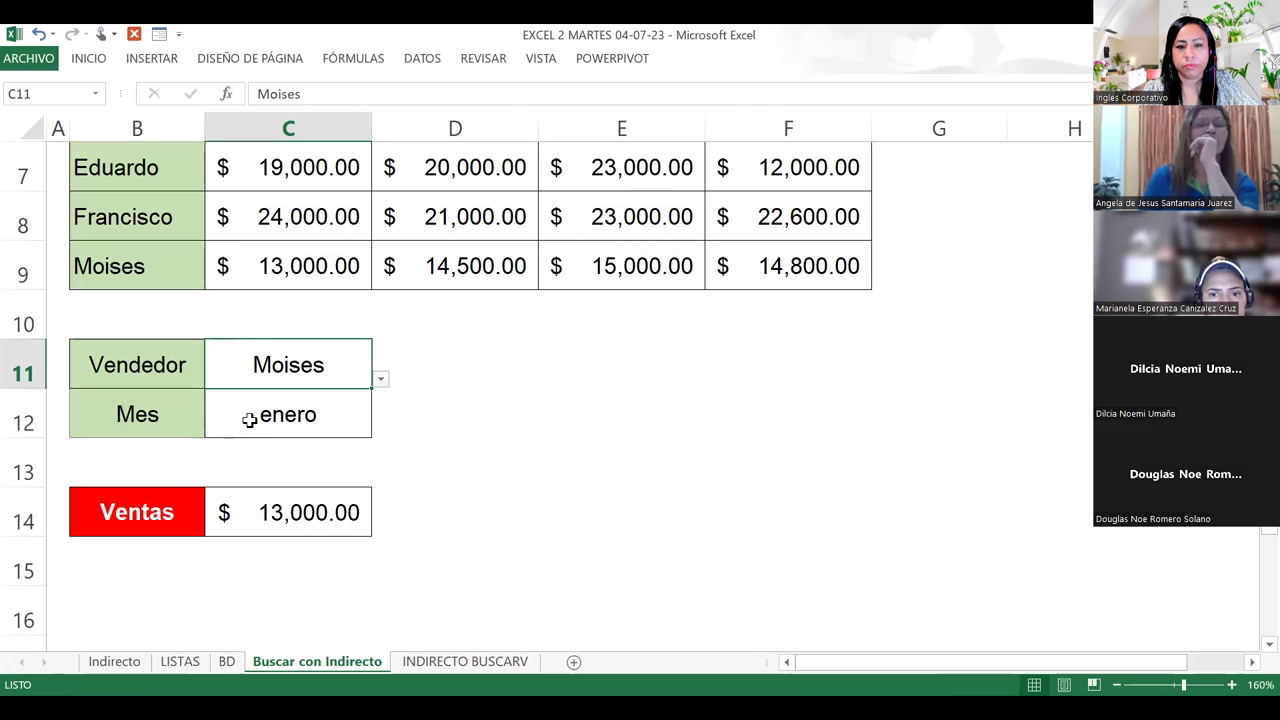
left_click(381, 379)
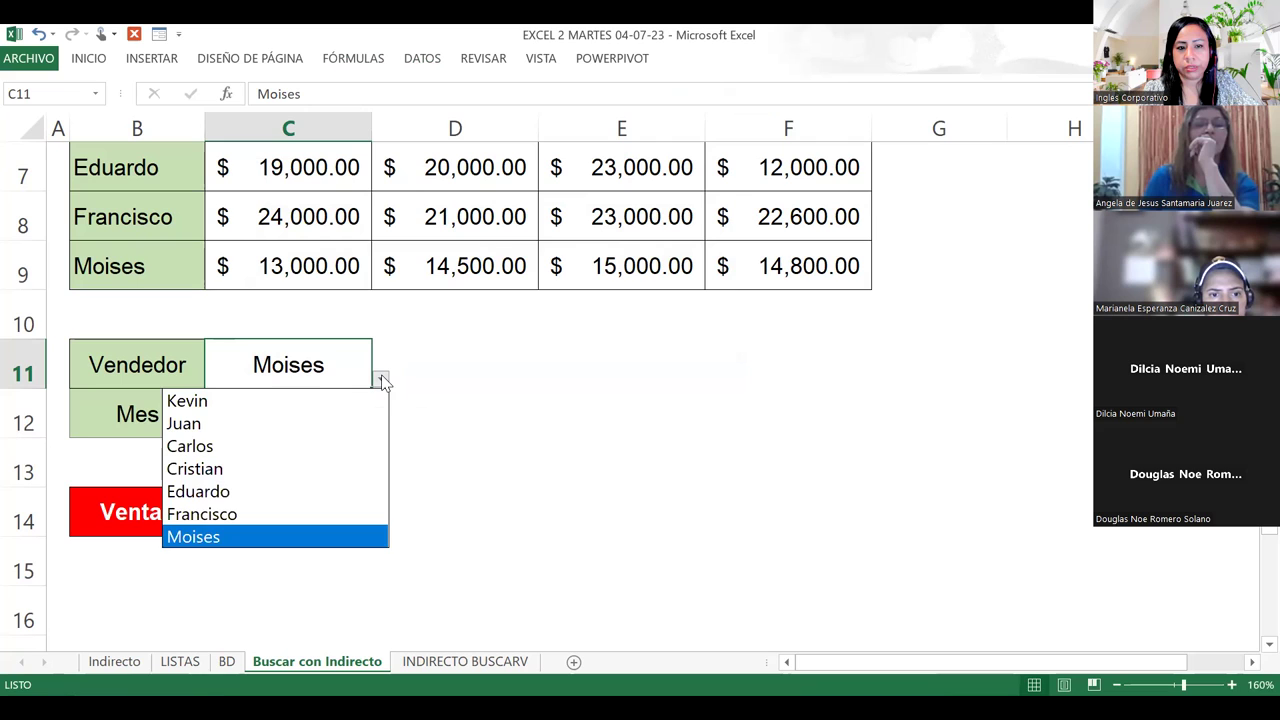
left_click(250, 537)
scroll(245, 500, "up", 2)
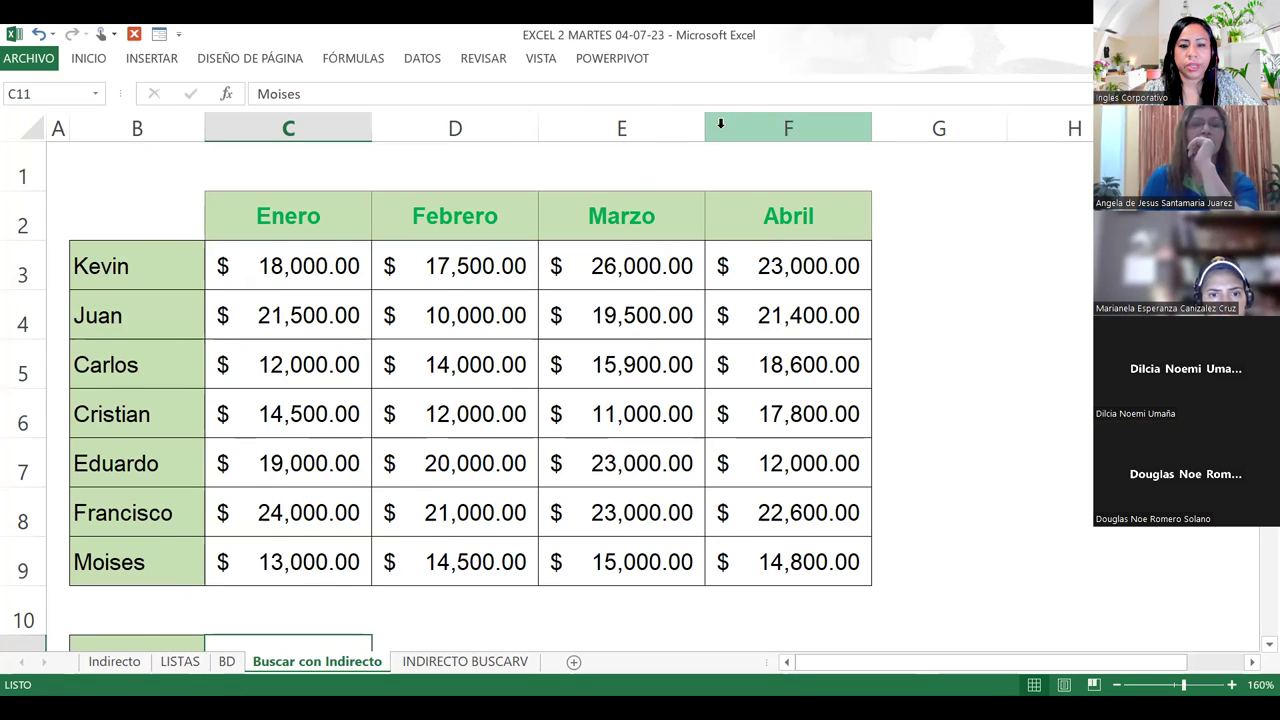
left_click(155, 251)
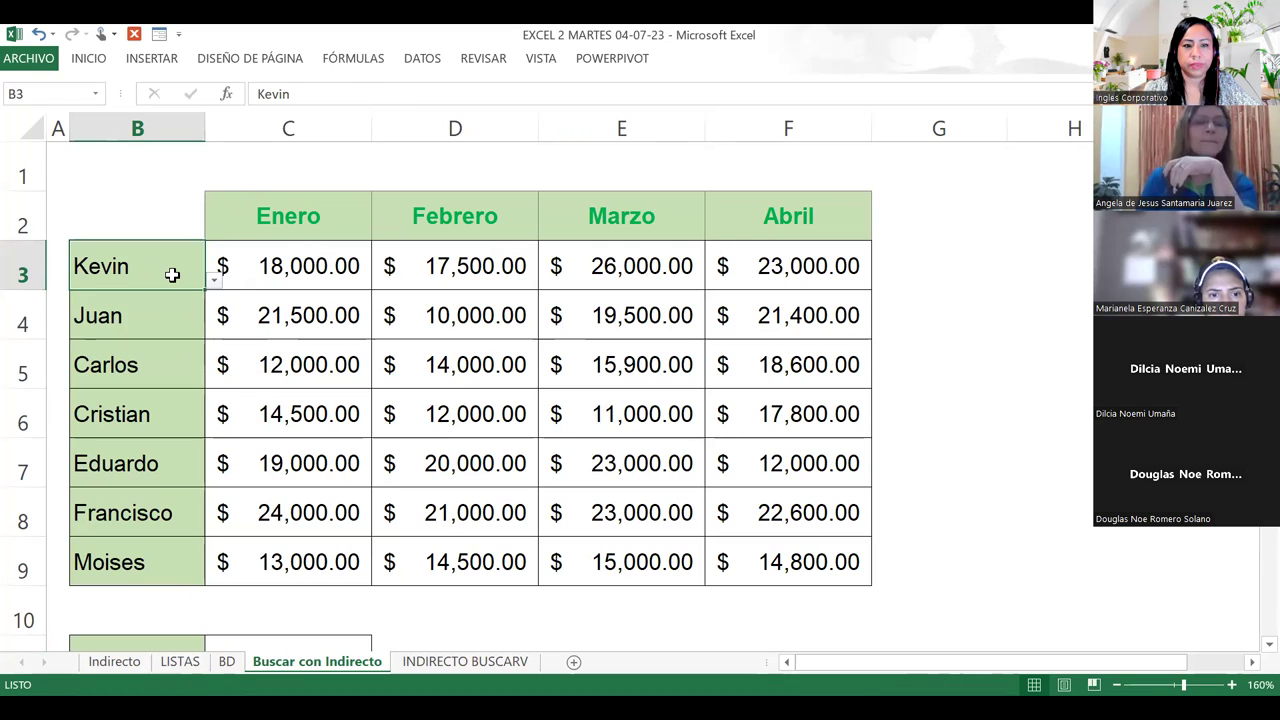
scroll(171, 274, "down", 3)
left_click(310, 266)
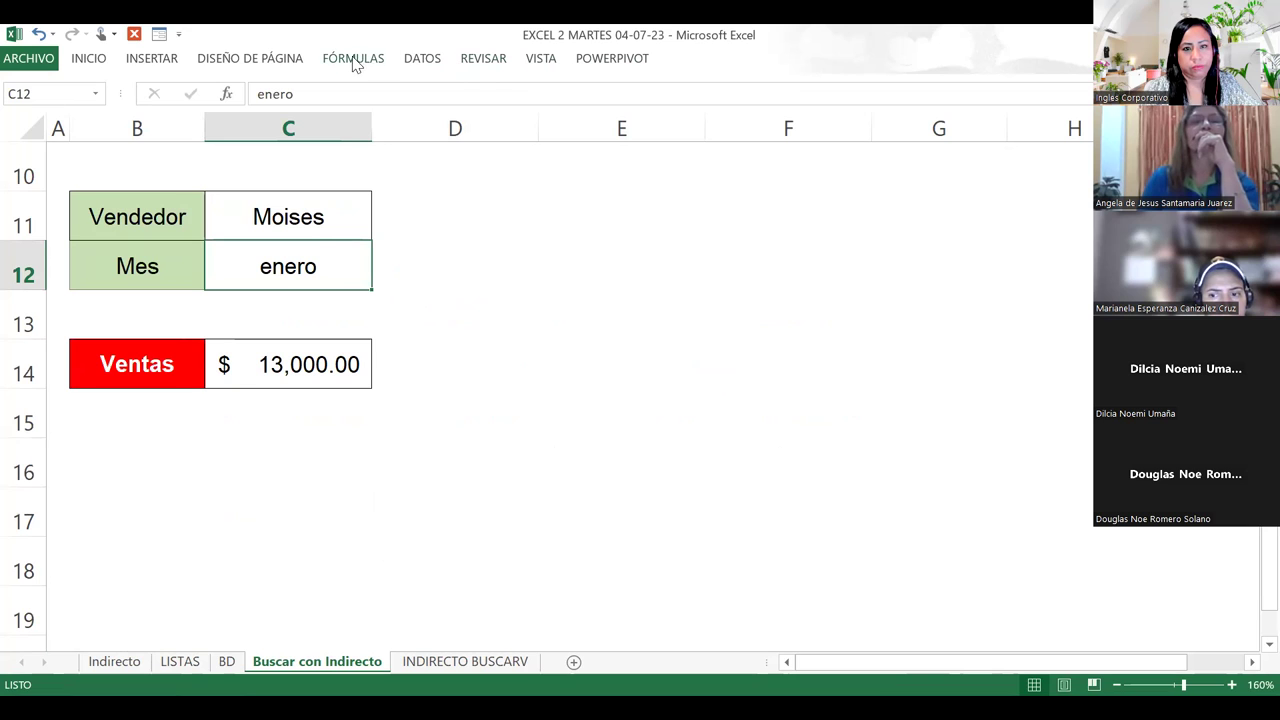
- Give Mes cell C12 list validation with source =Mes
left_click(412, 60)
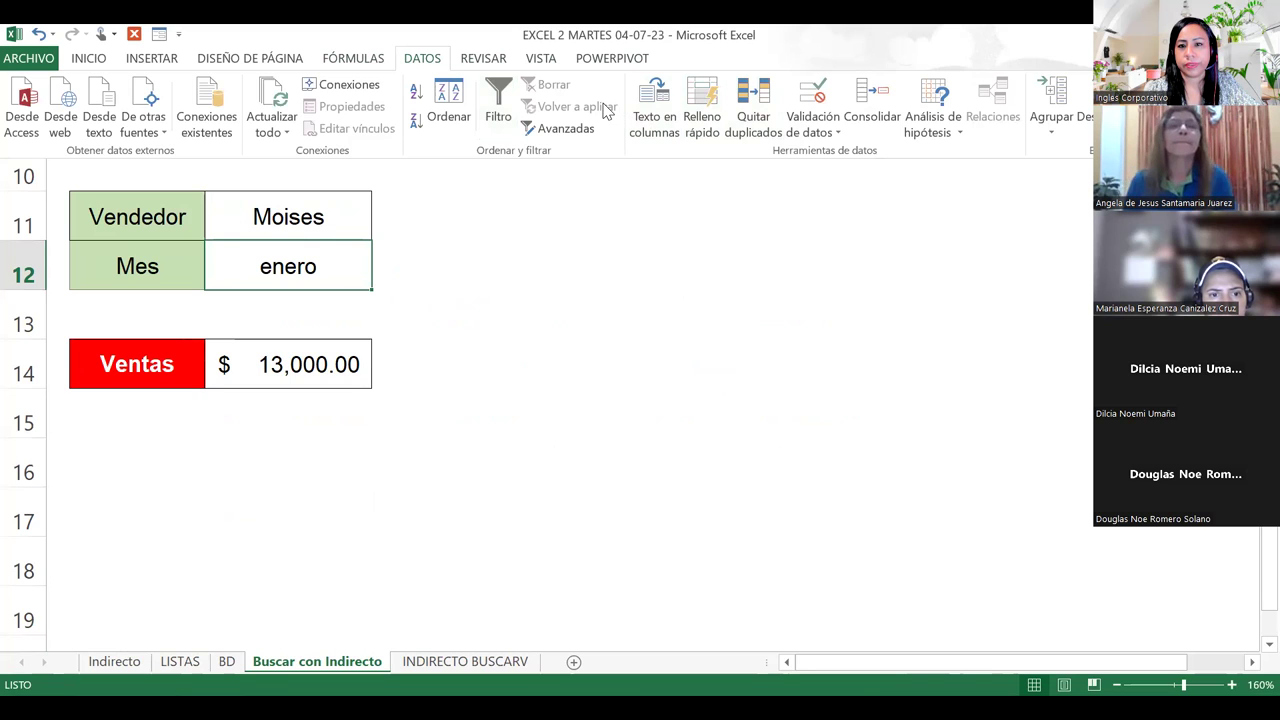
left_click(818, 127)
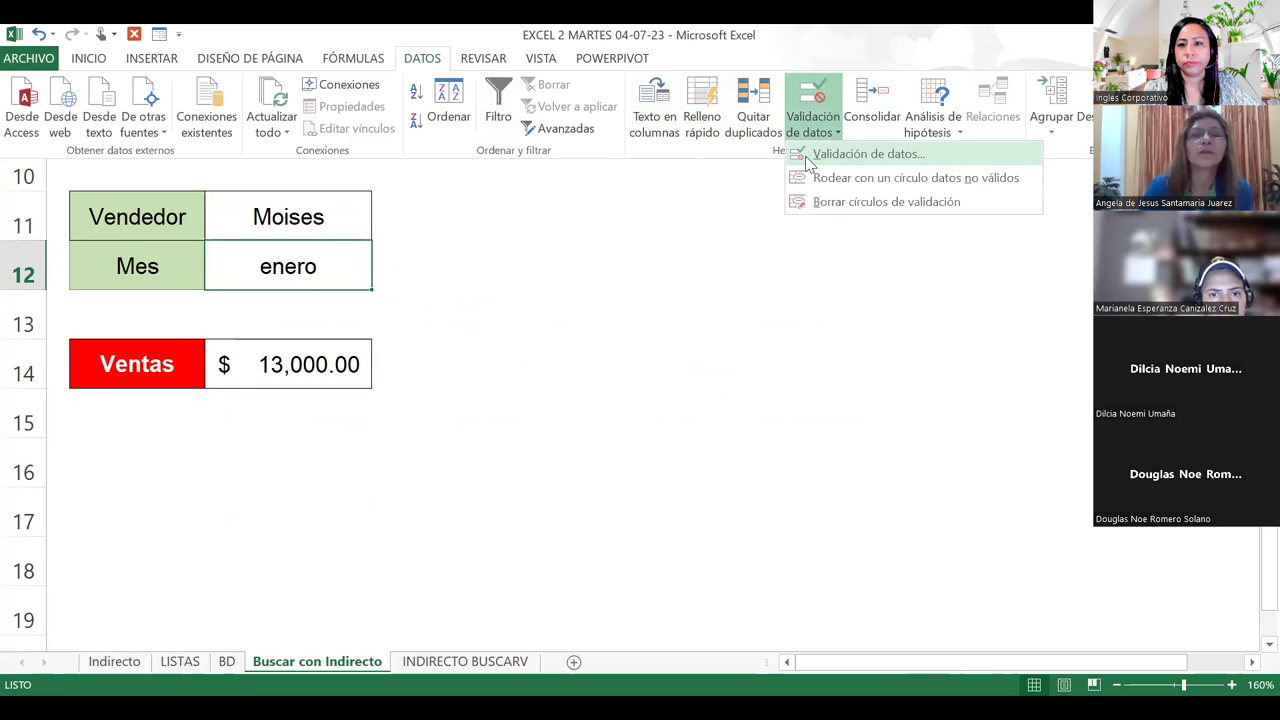
left_click(866, 154)
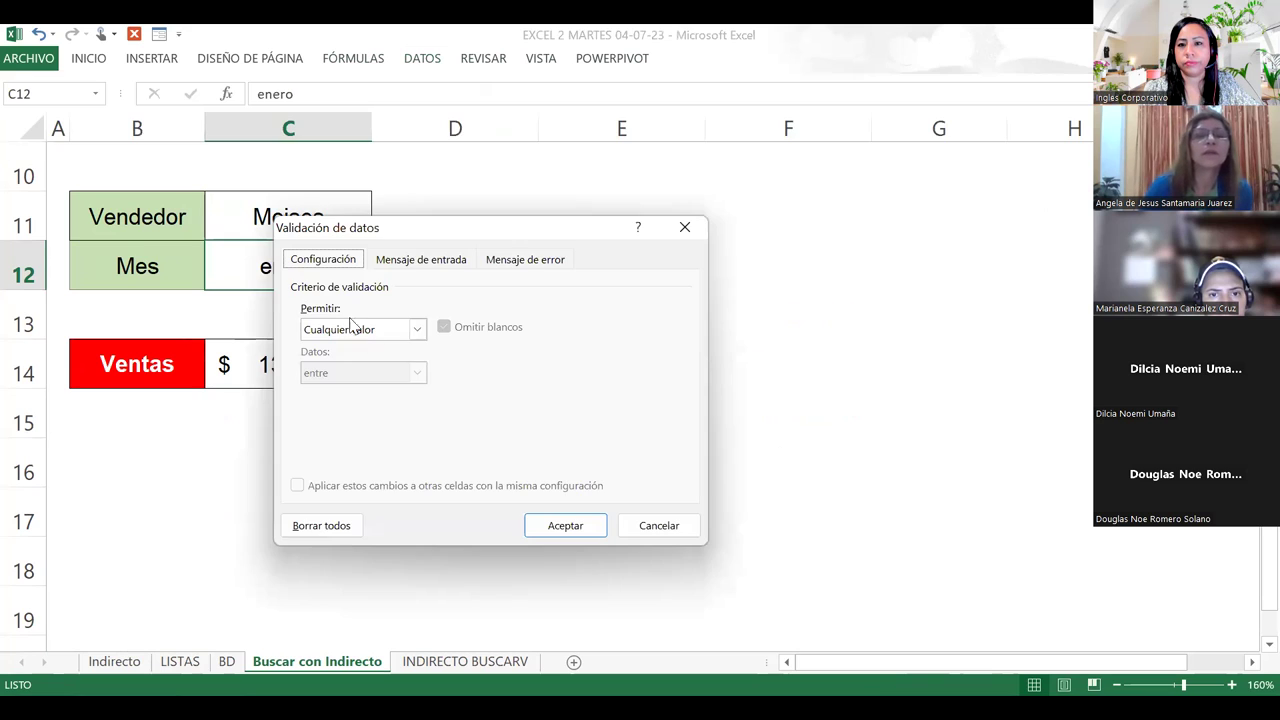
left_click(363, 391)
left_click(346, 414)
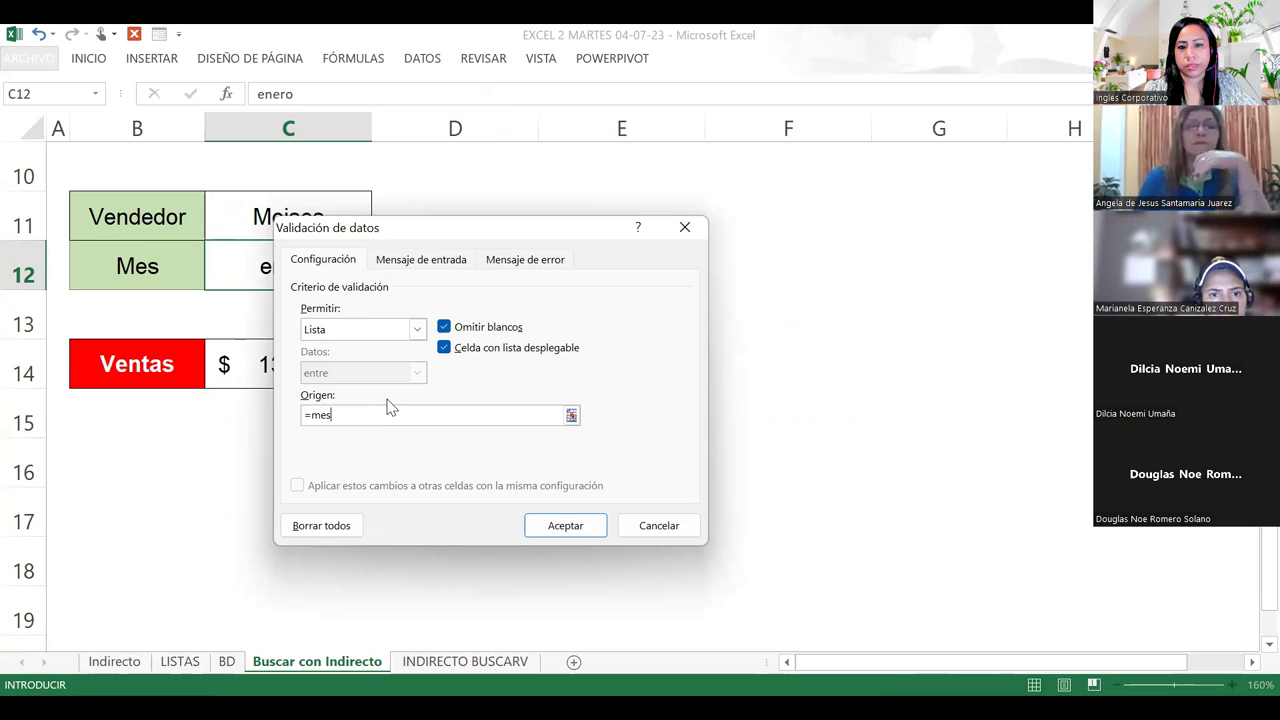
key("BackSpace")
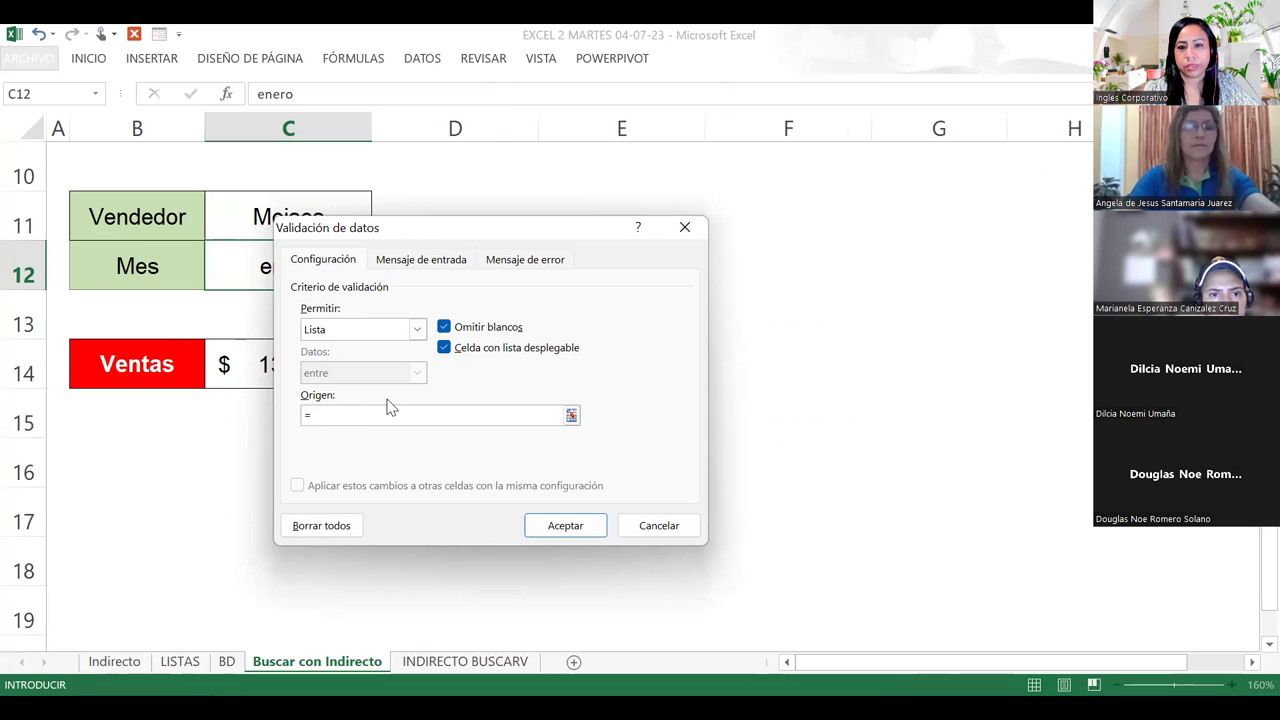
type("Mes")
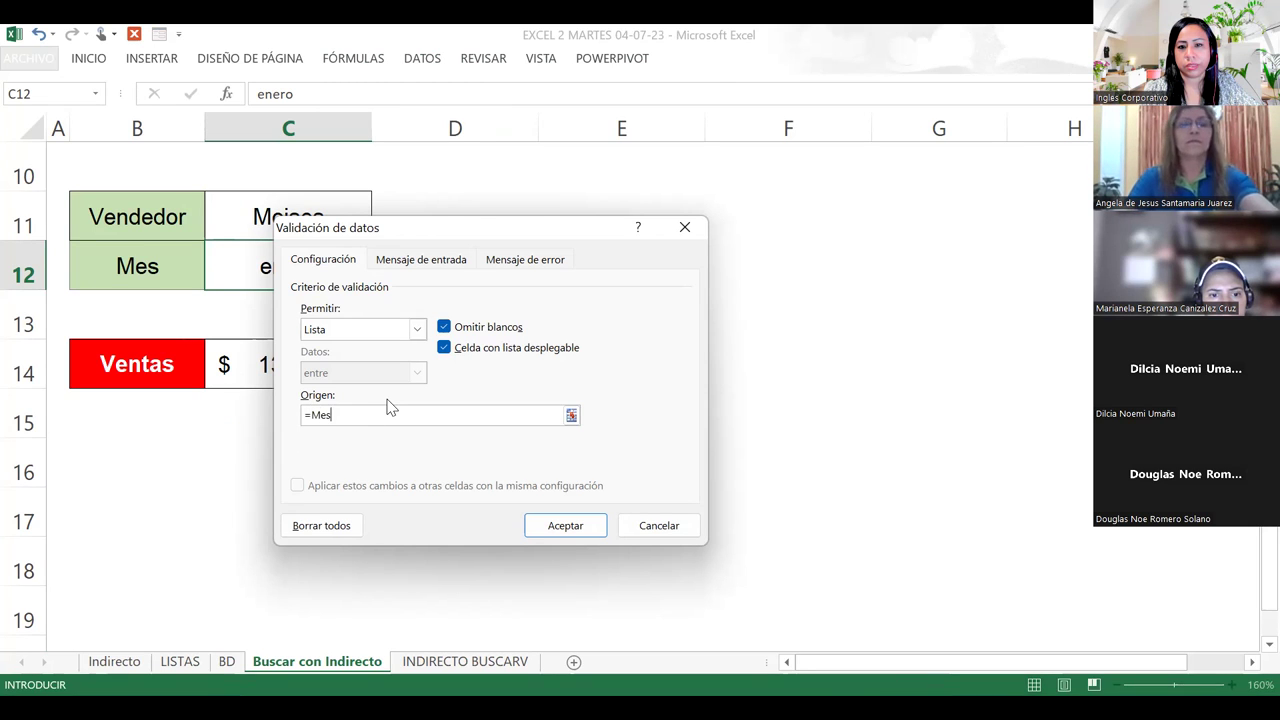
left_click(551, 521)
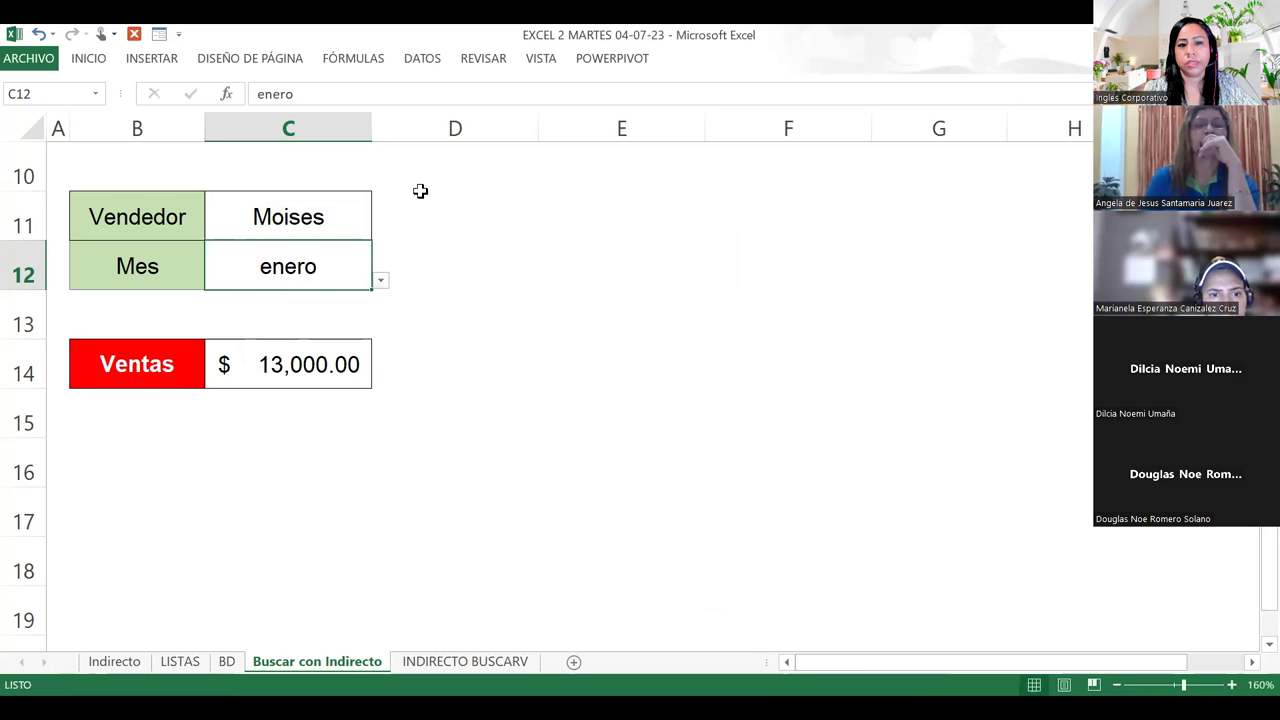
- Pick Carlos from the Vendedor dropdown in C11
left_click(381, 281)
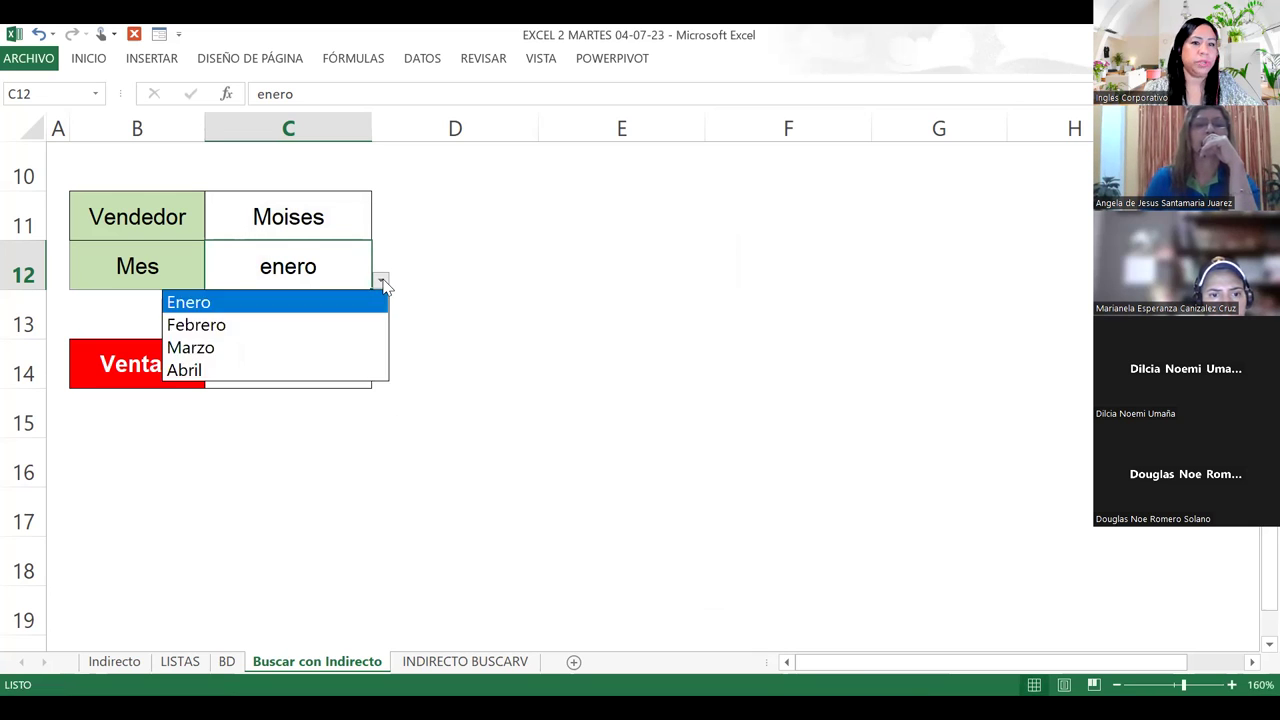
left_click(381, 281)
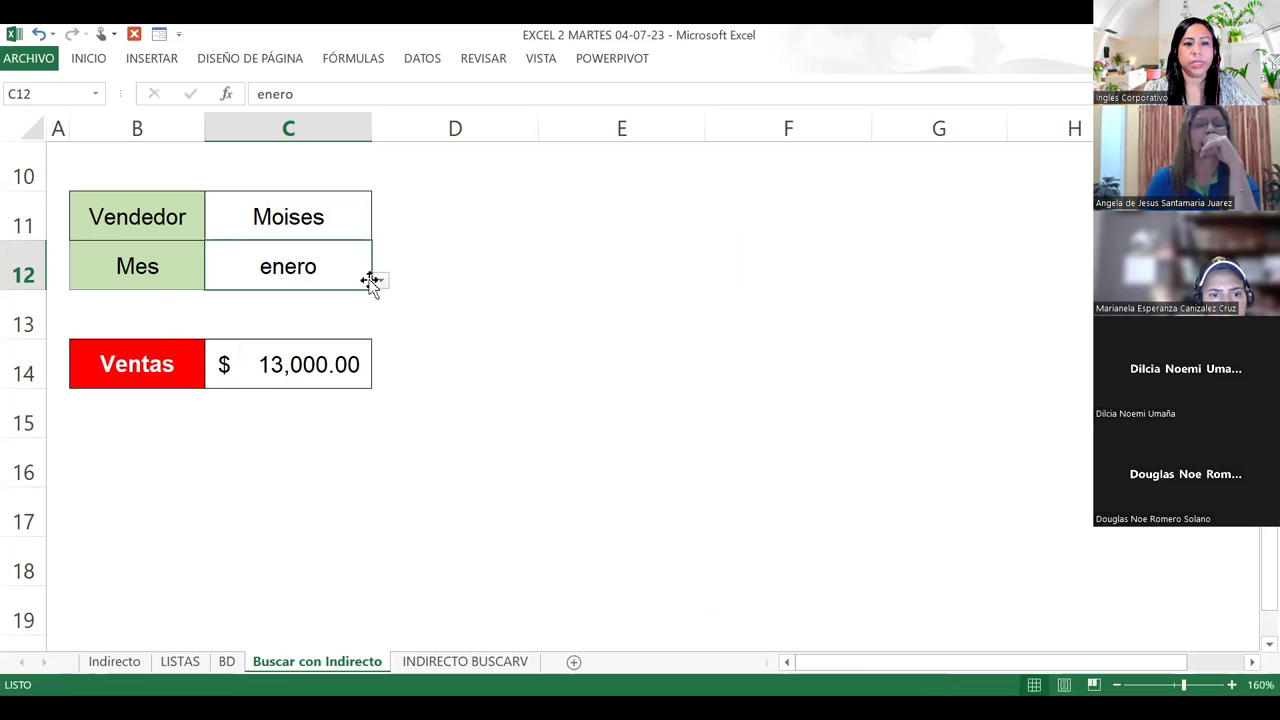
left_click(301, 213)
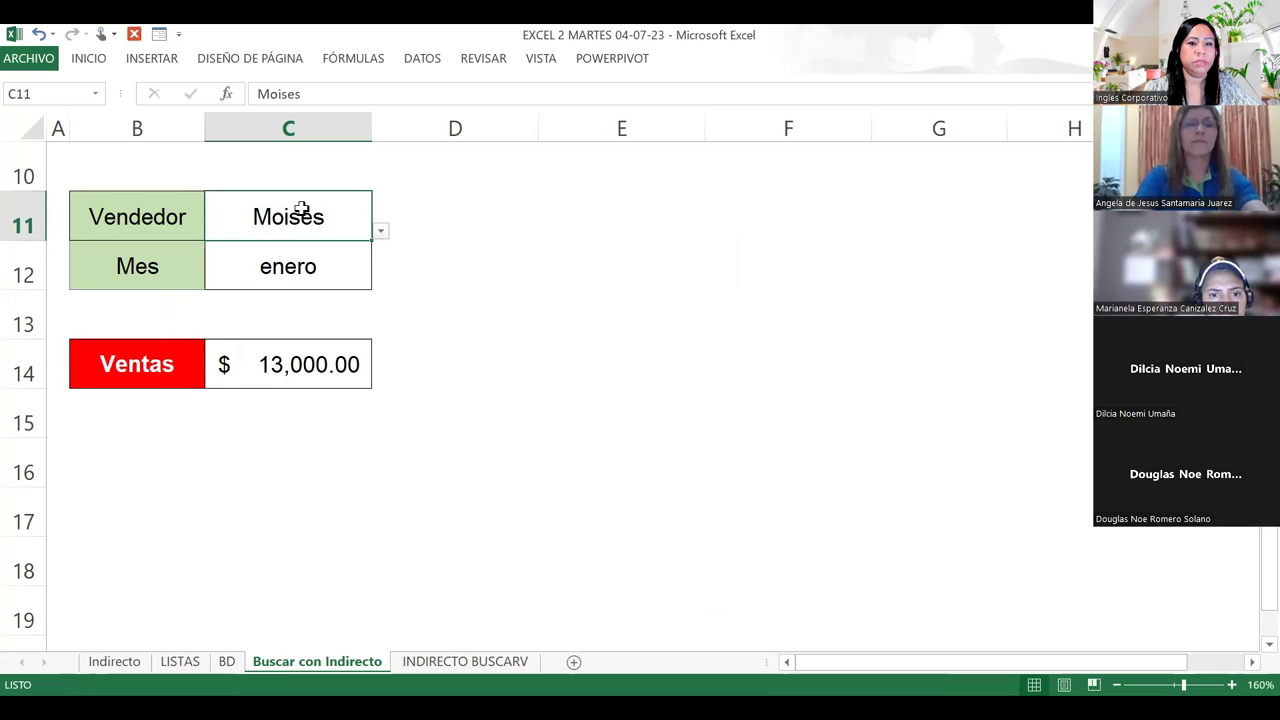
type("Carl")
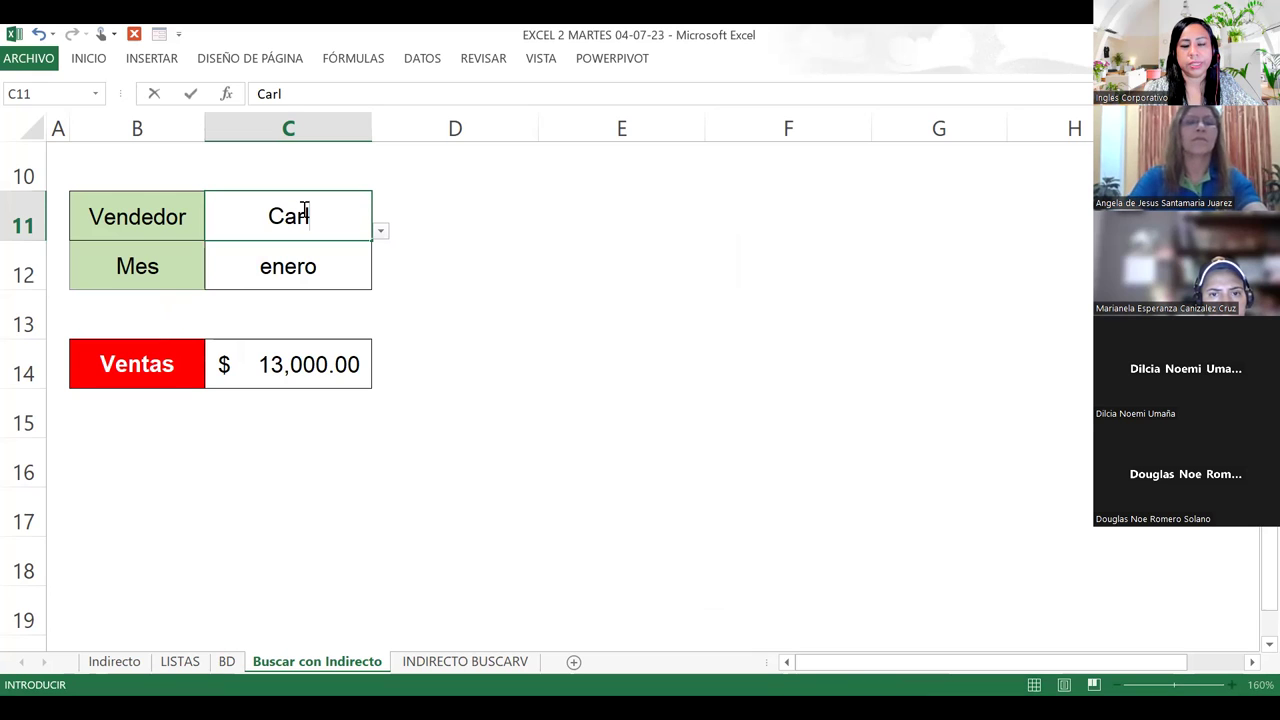
key("BackSpace")
key("BackSpace")
key("BackSpace")
key("BackSpace")
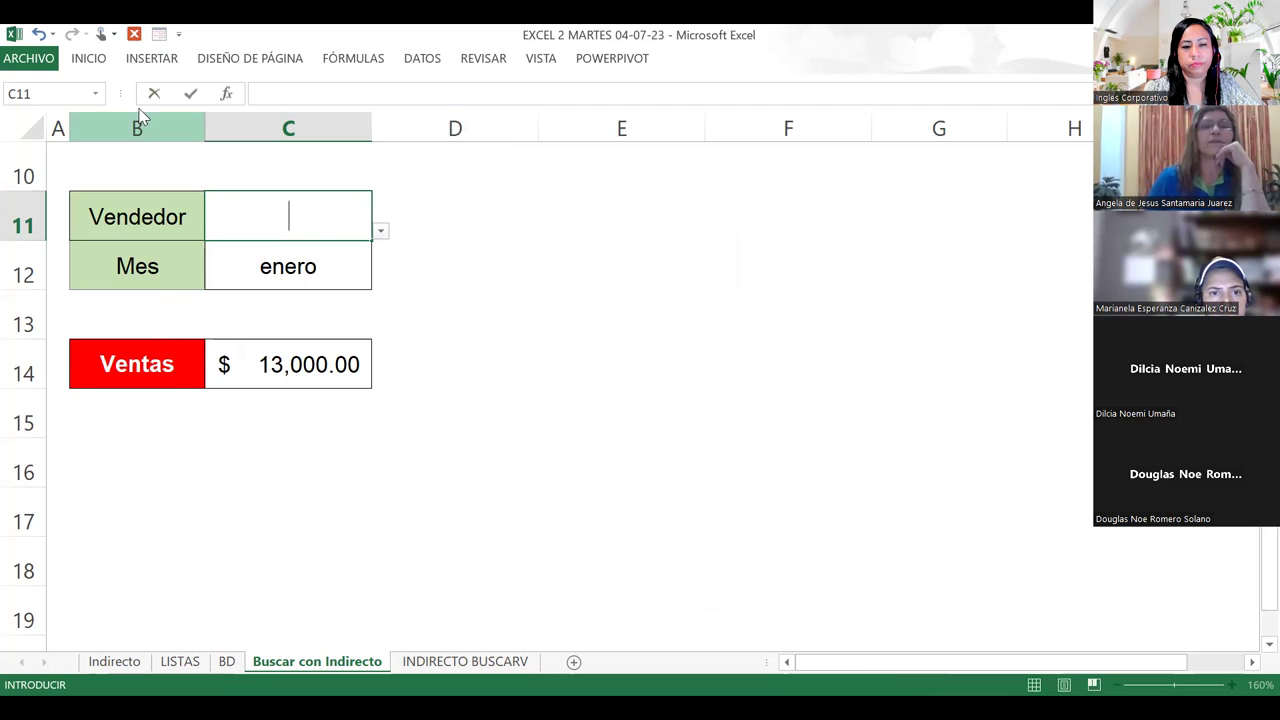
left_click(381, 233)
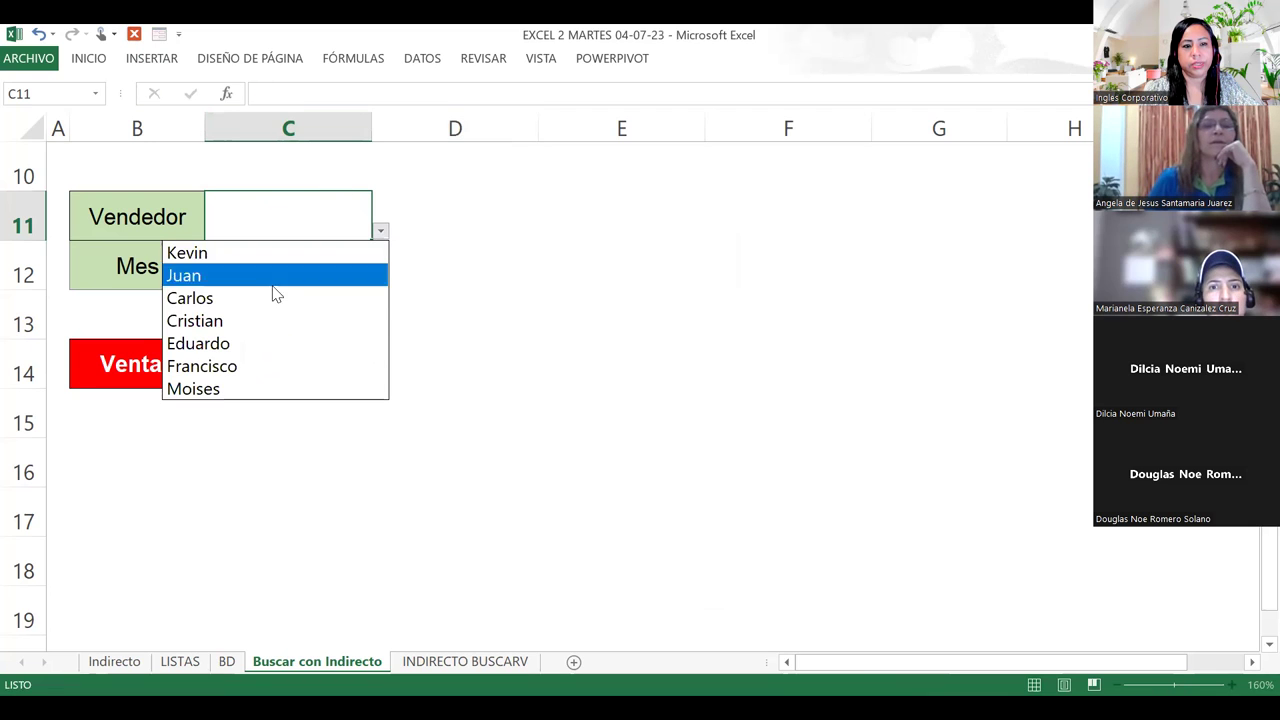
left_click(268, 297)
- Pick Marzo from the Mes dropdown in C12, so Ventas shows 15,900.00
left_click(338, 264)
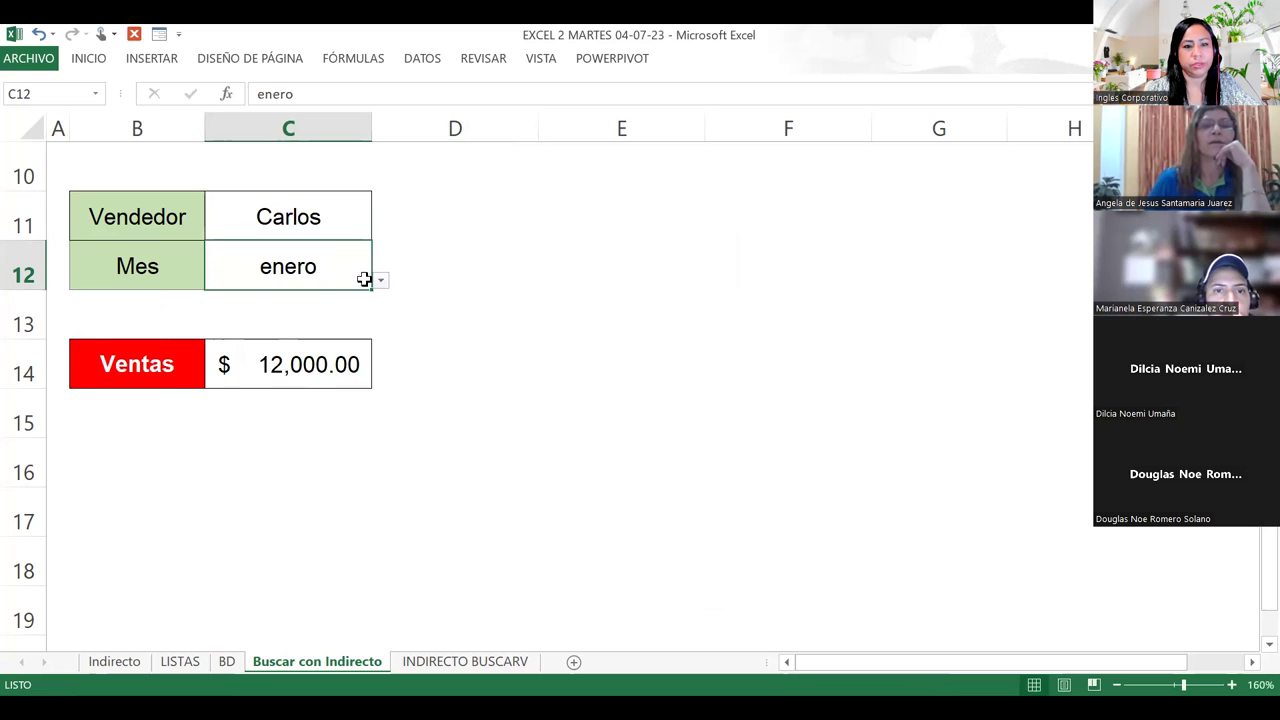
left_click(380, 281)
left_click(234, 347)
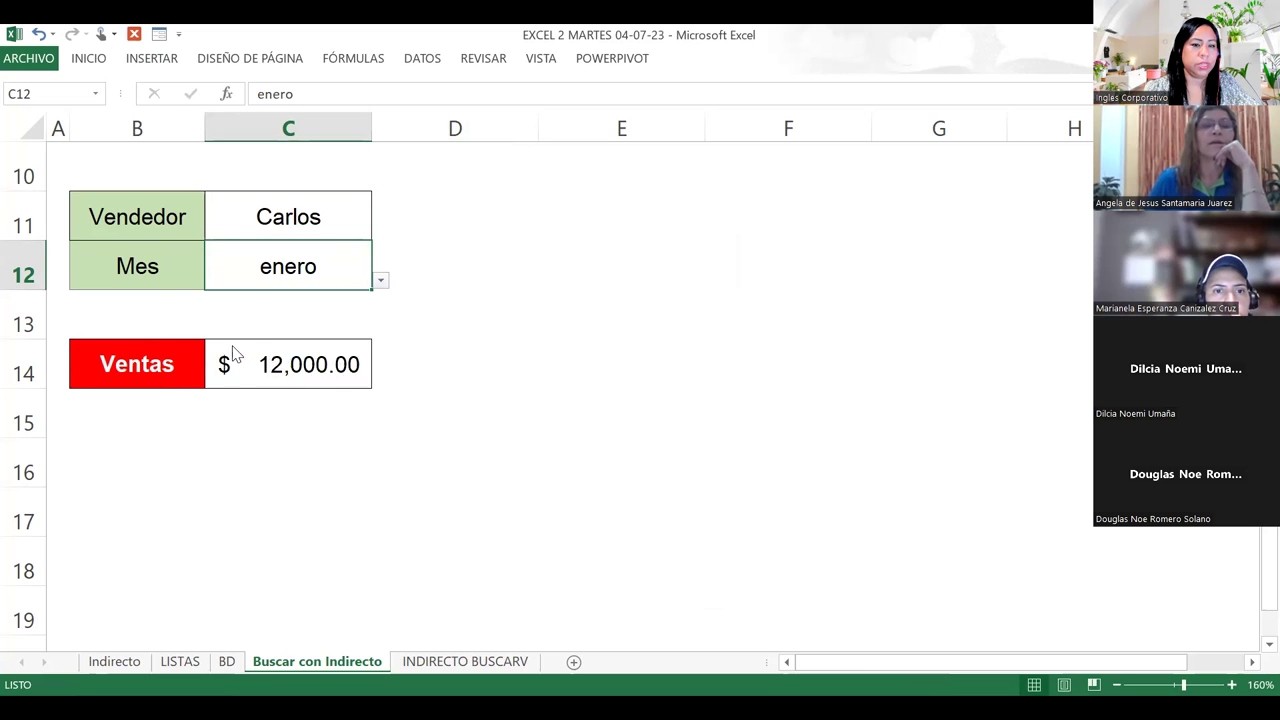
scroll(329, 266, "up", 4)
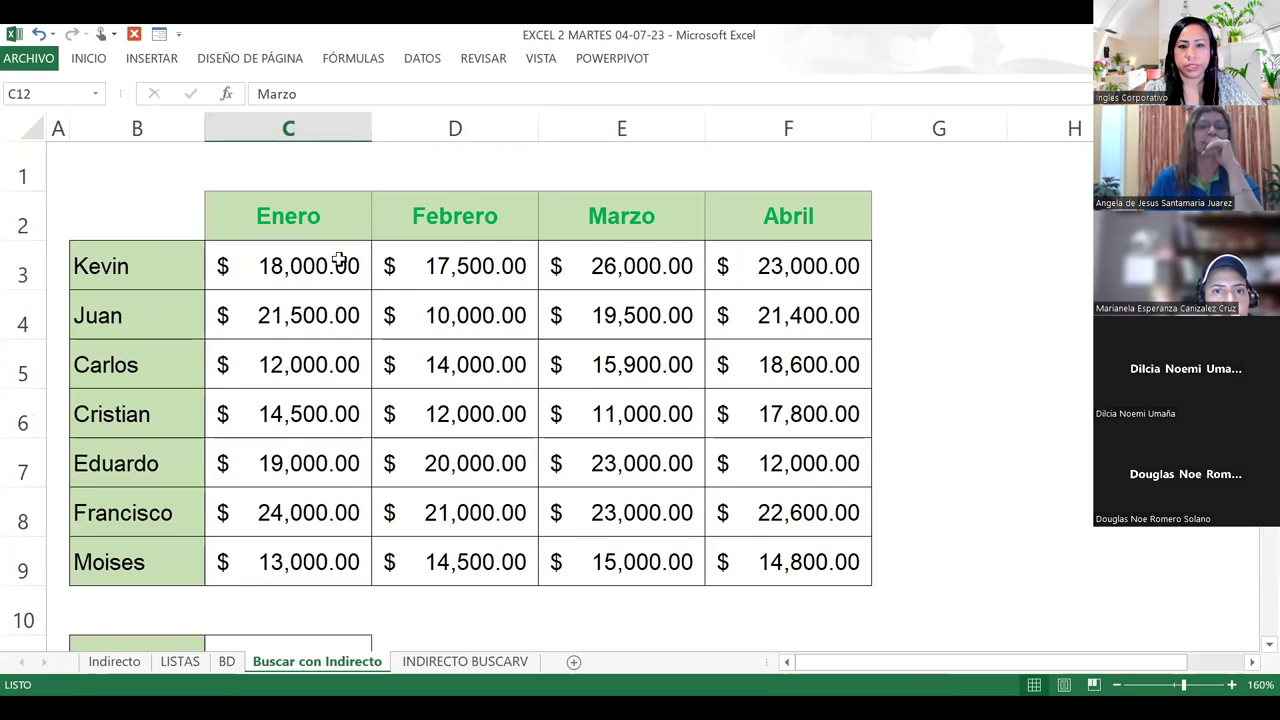
- Glance at the new workbook templates in the File backstage, then return to the sheet
scroll(269, 206, "down", 4)
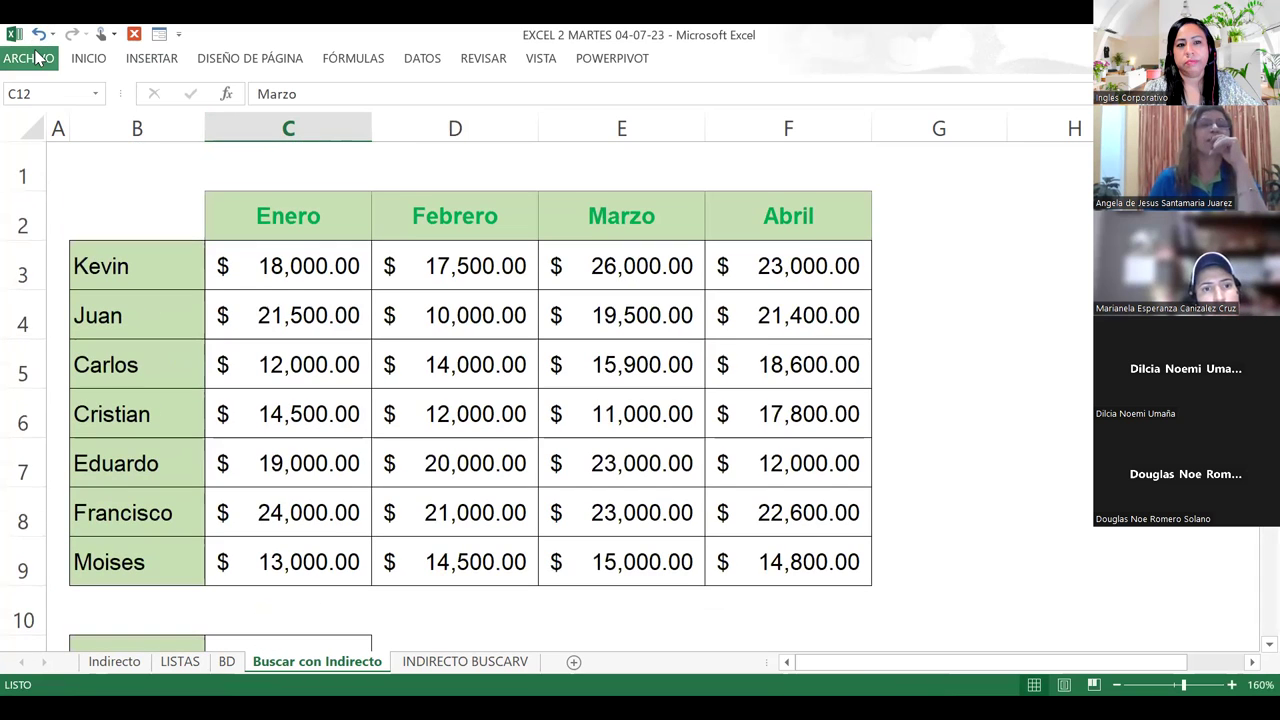
left_click(30, 57)
left_click(40, 140)
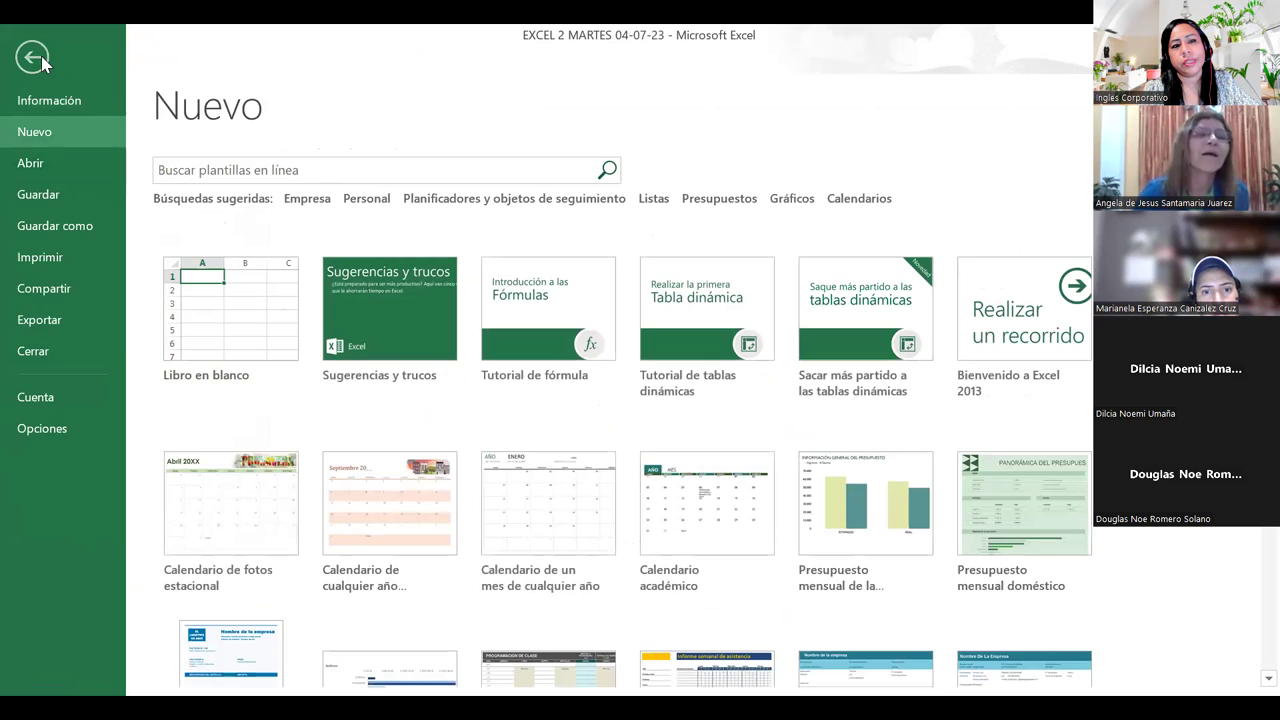
left_click(32, 56)
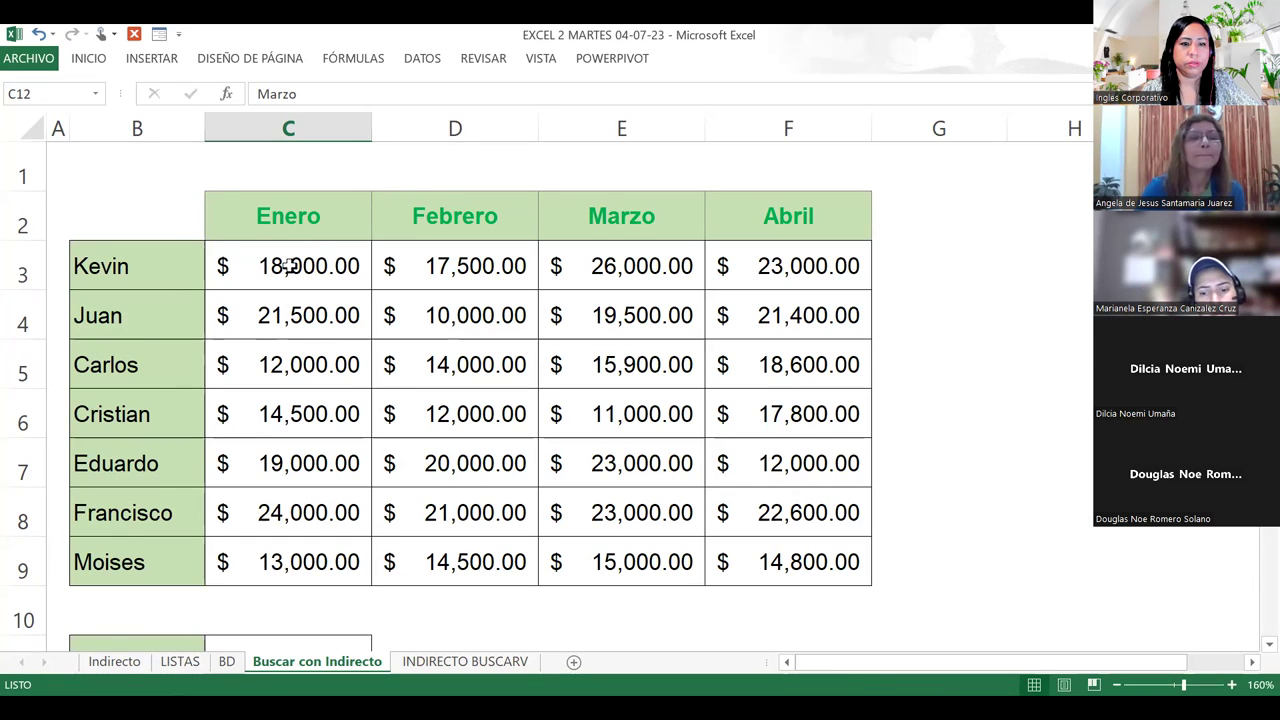
- Clear all data validation from empty cell B2 with Borrar todos
left_click(104, 210)
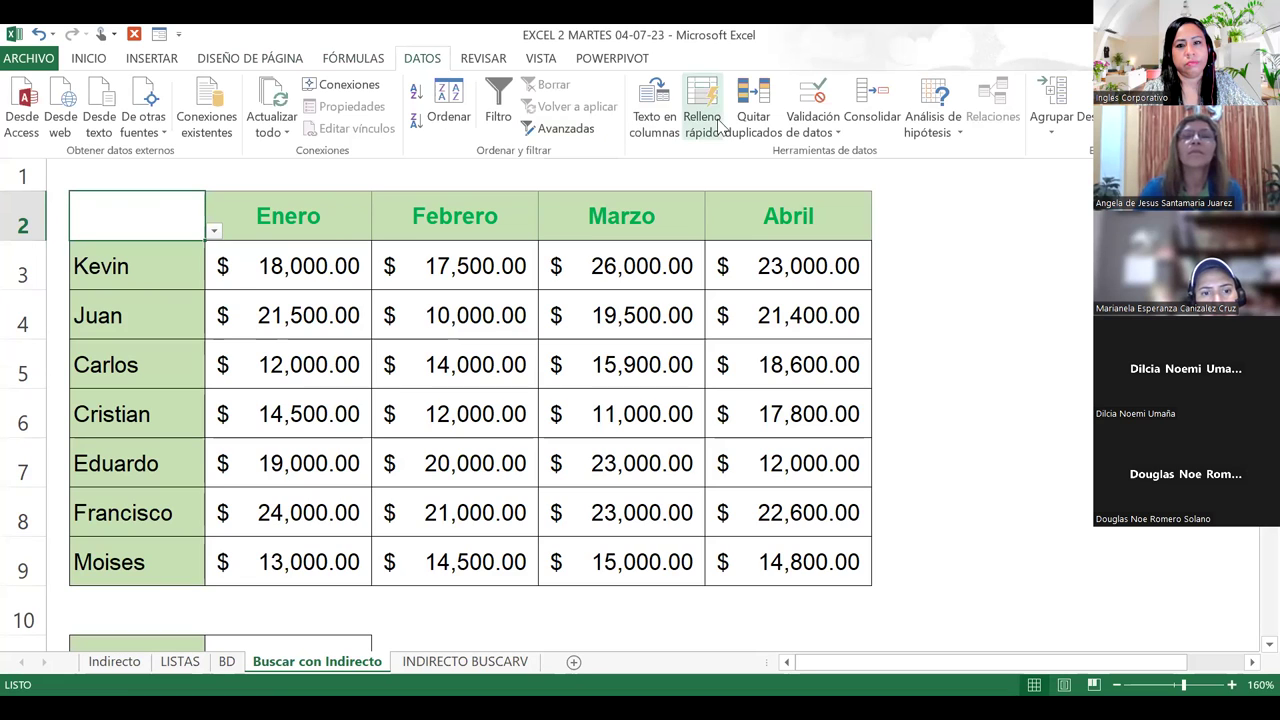
left_click(817, 120)
left_click(836, 153)
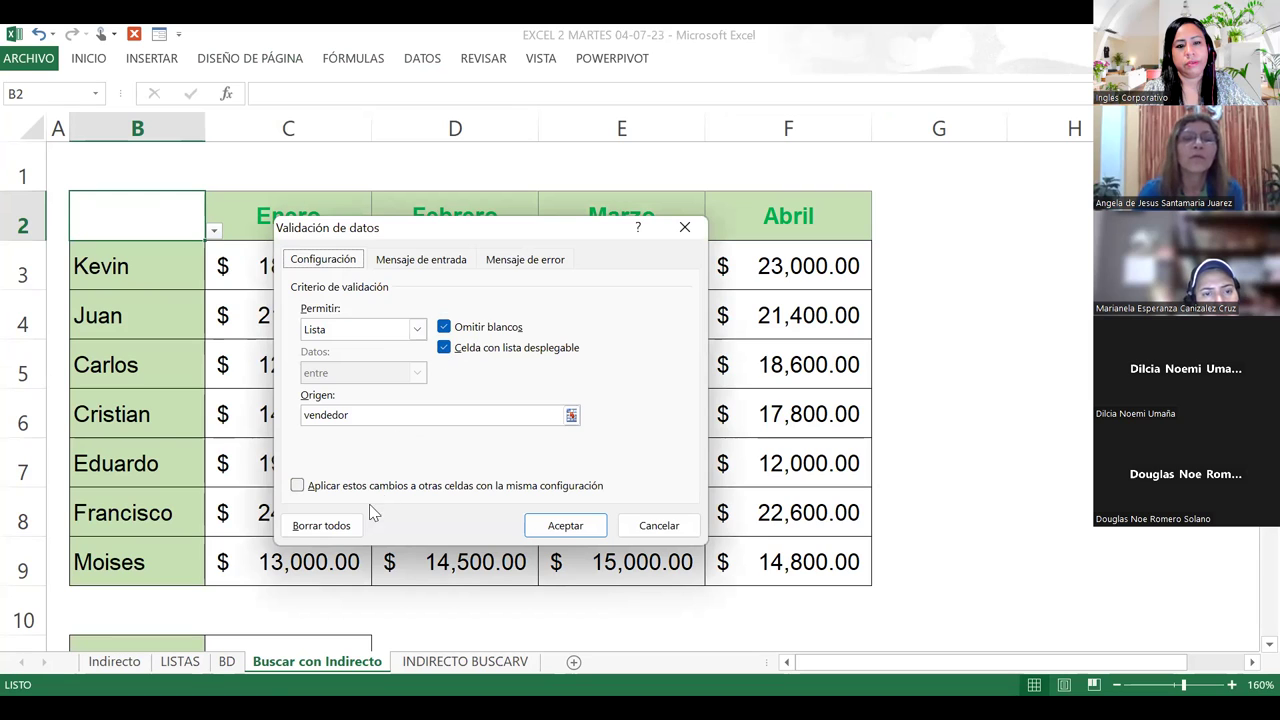
left_click(322, 526)
left_click(566, 530)
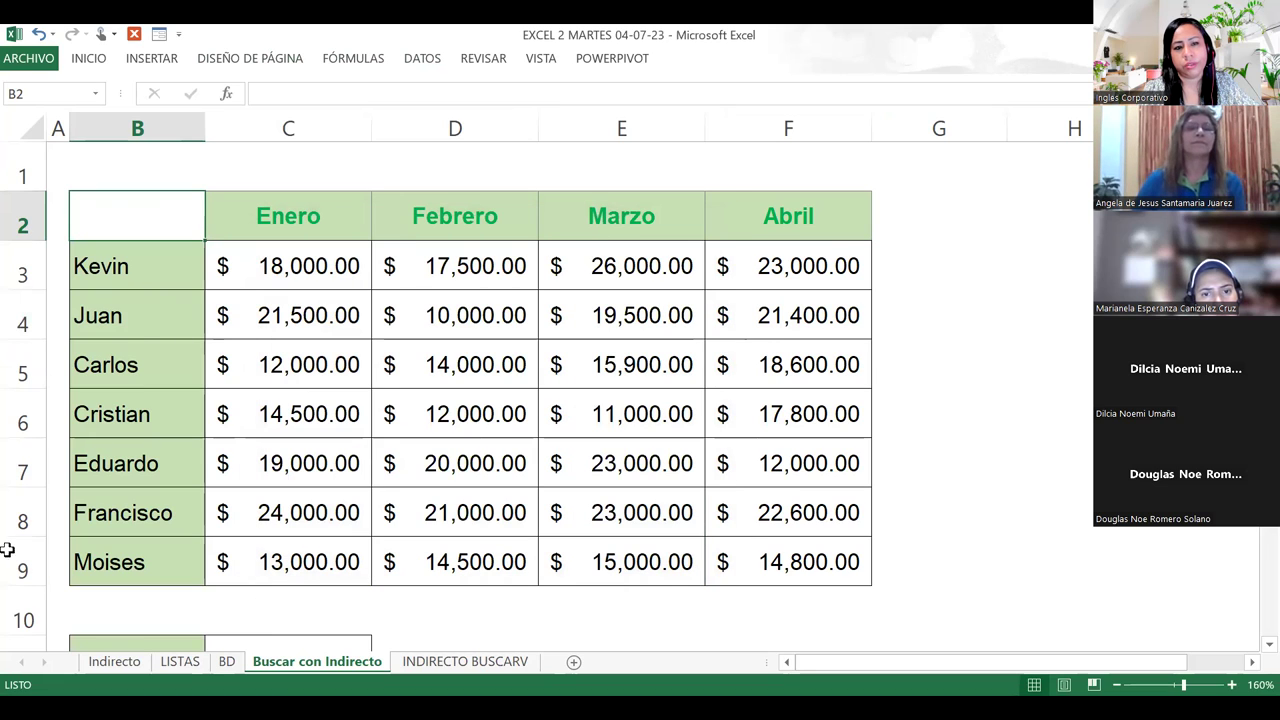
- Clear the seller list validation from cell B3 with Borrar todos
left_click(188, 268)
left_click(260, 224)
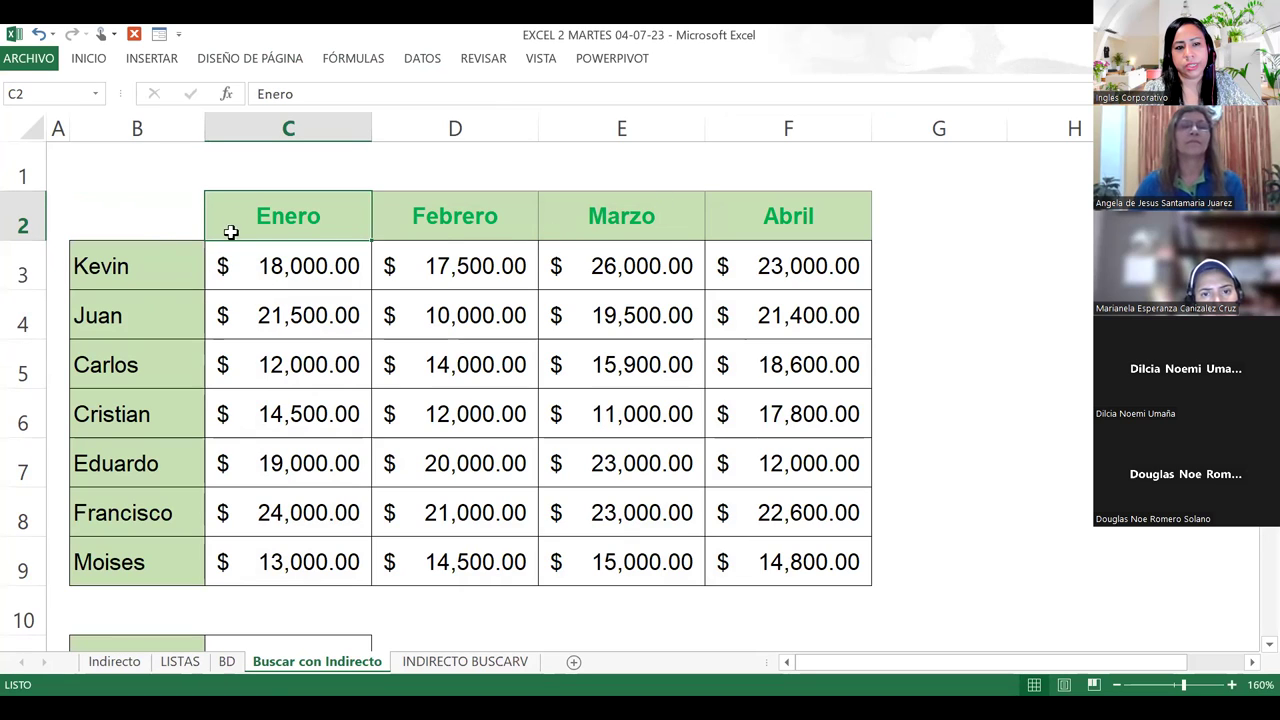
left_click(120, 270)
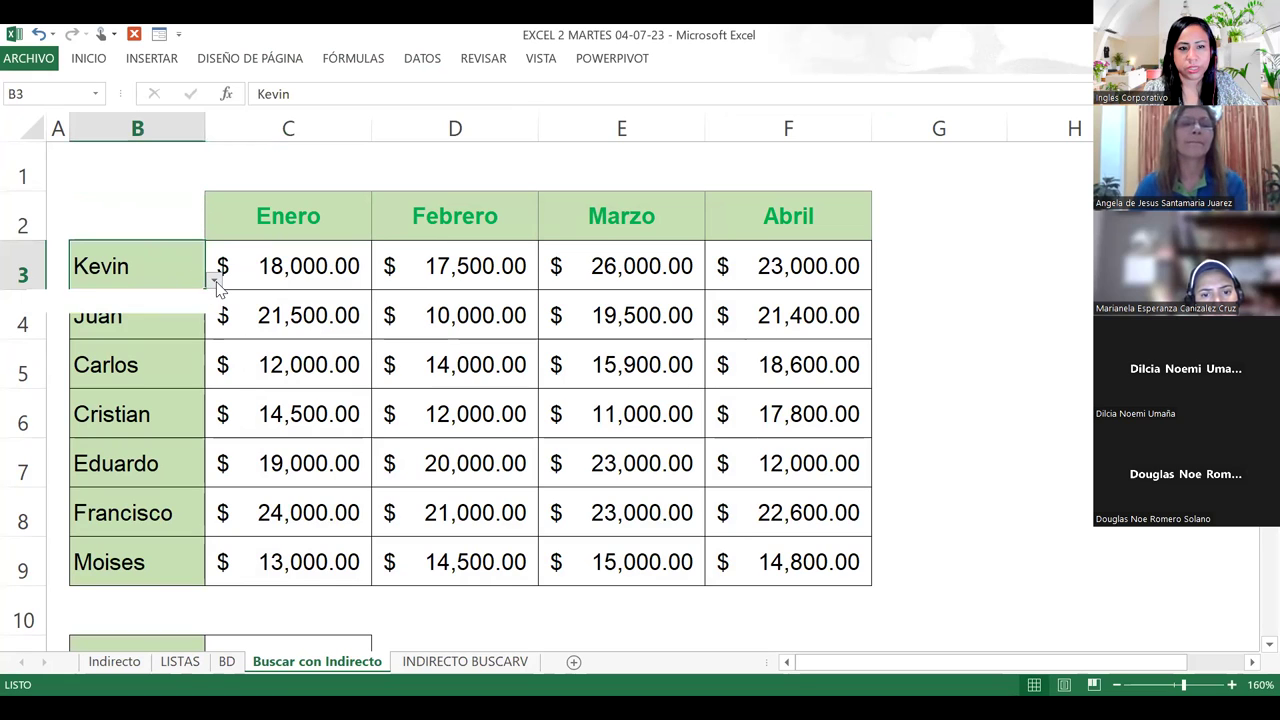
left_click(413, 60)
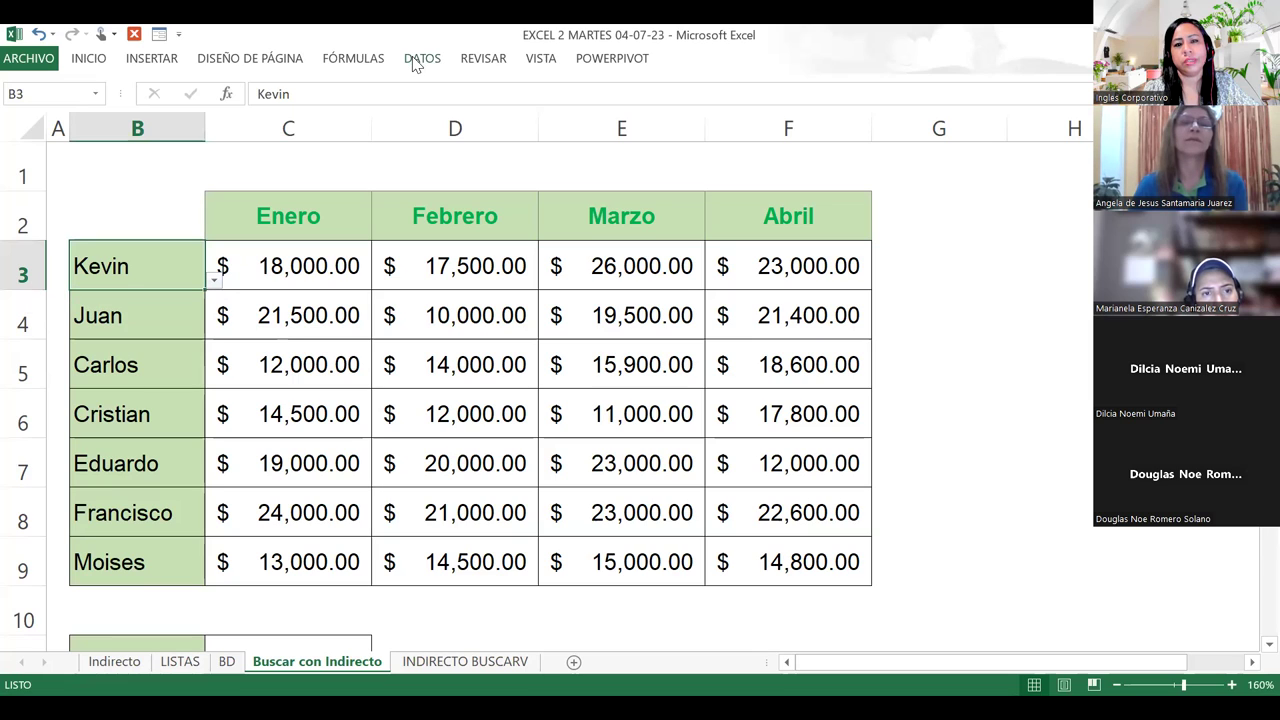
left_click(415, 60)
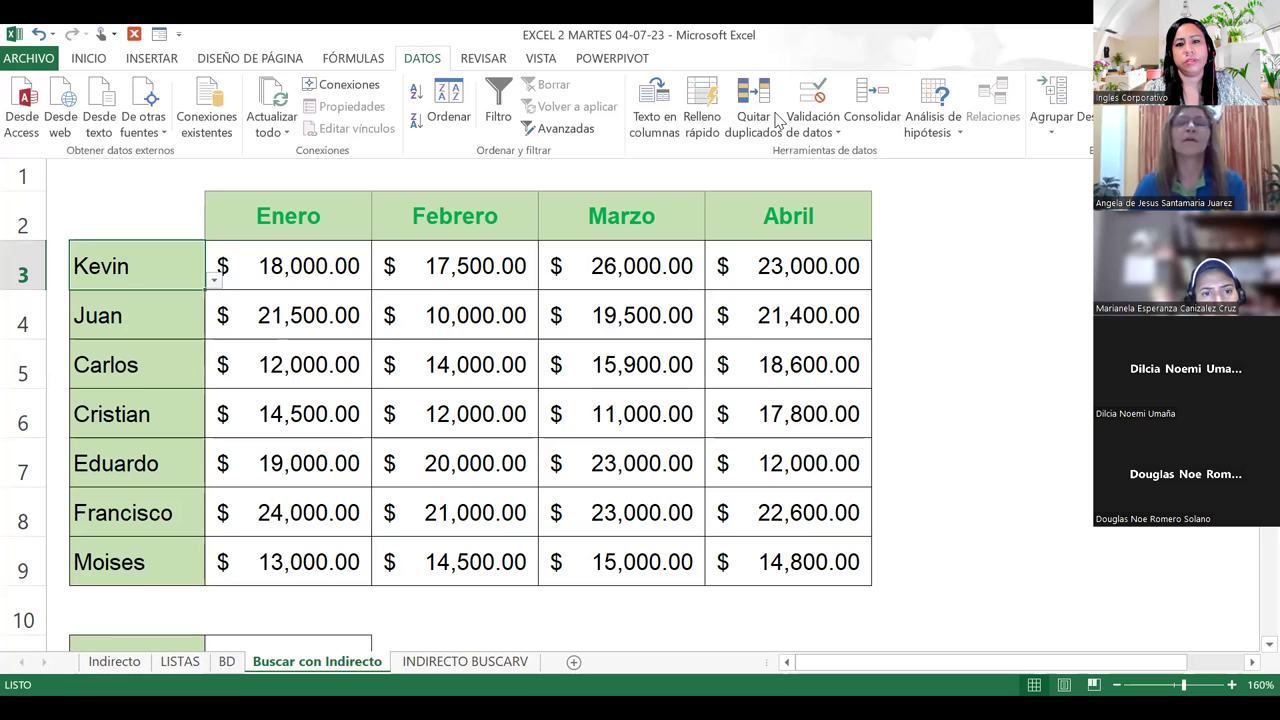
left_click(831, 130)
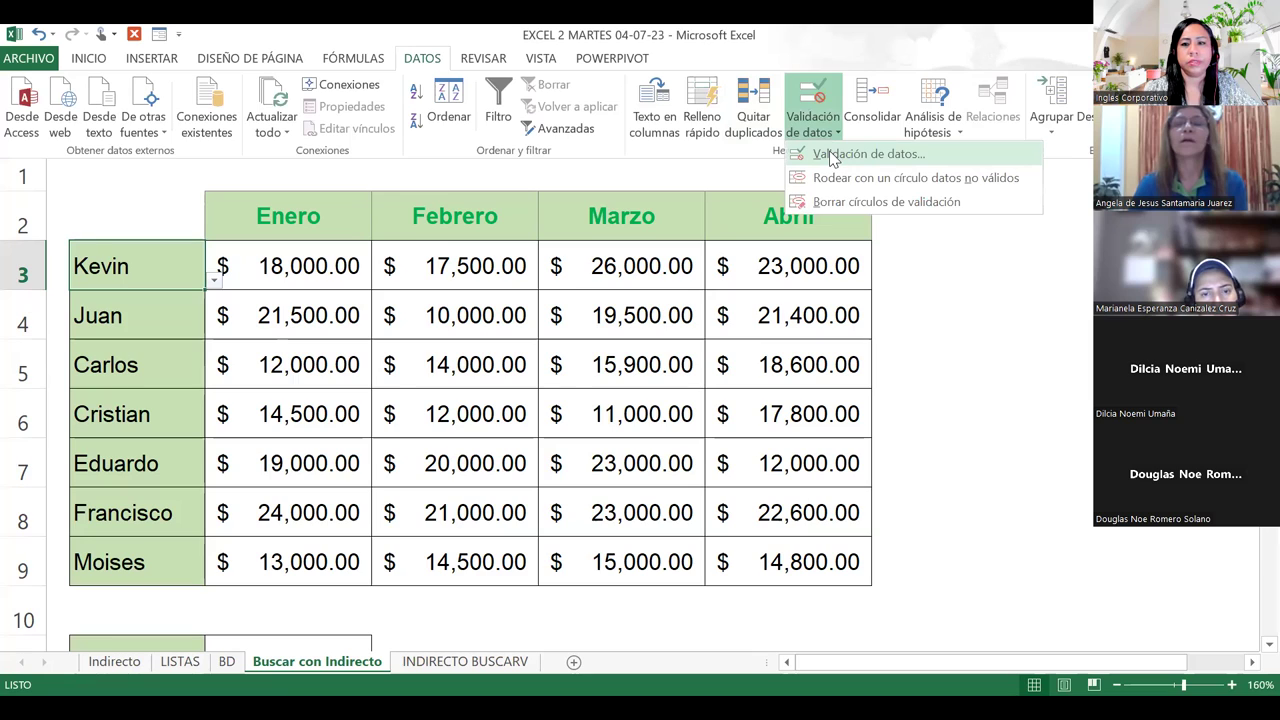
left_click(831, 155)
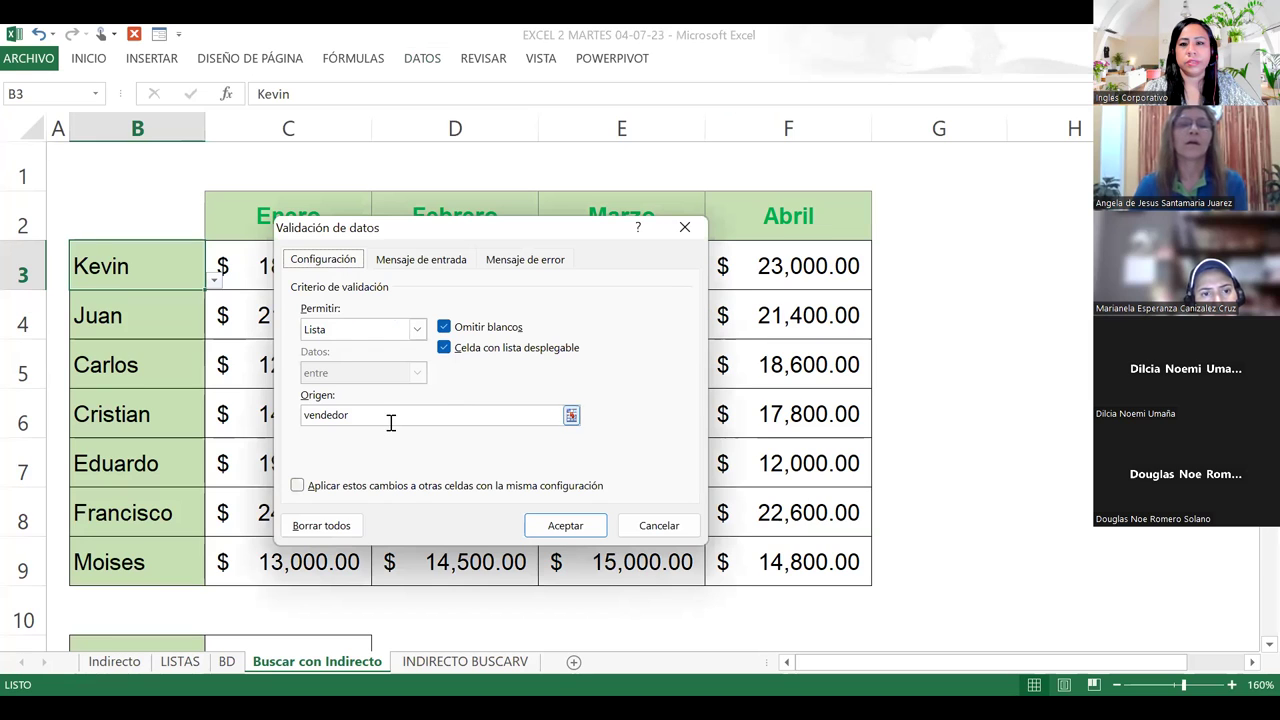
left_click(316, 528)
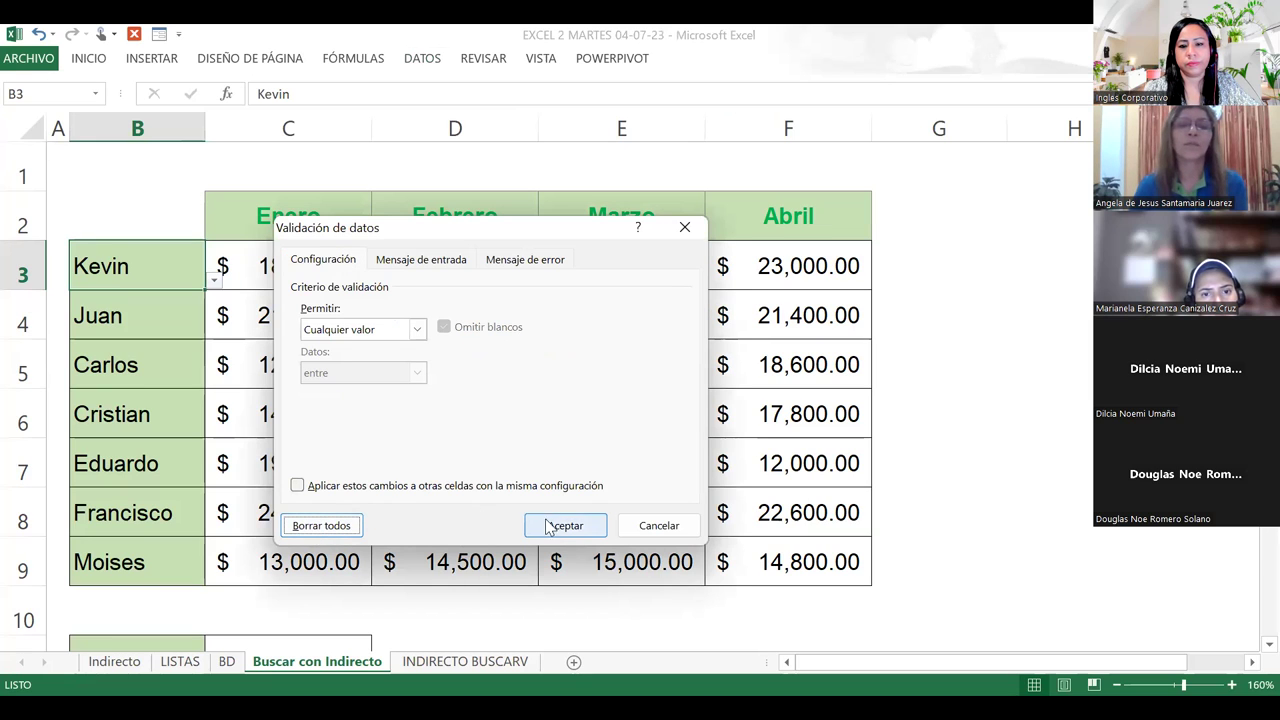
key("Return")
left_click(229, 214)
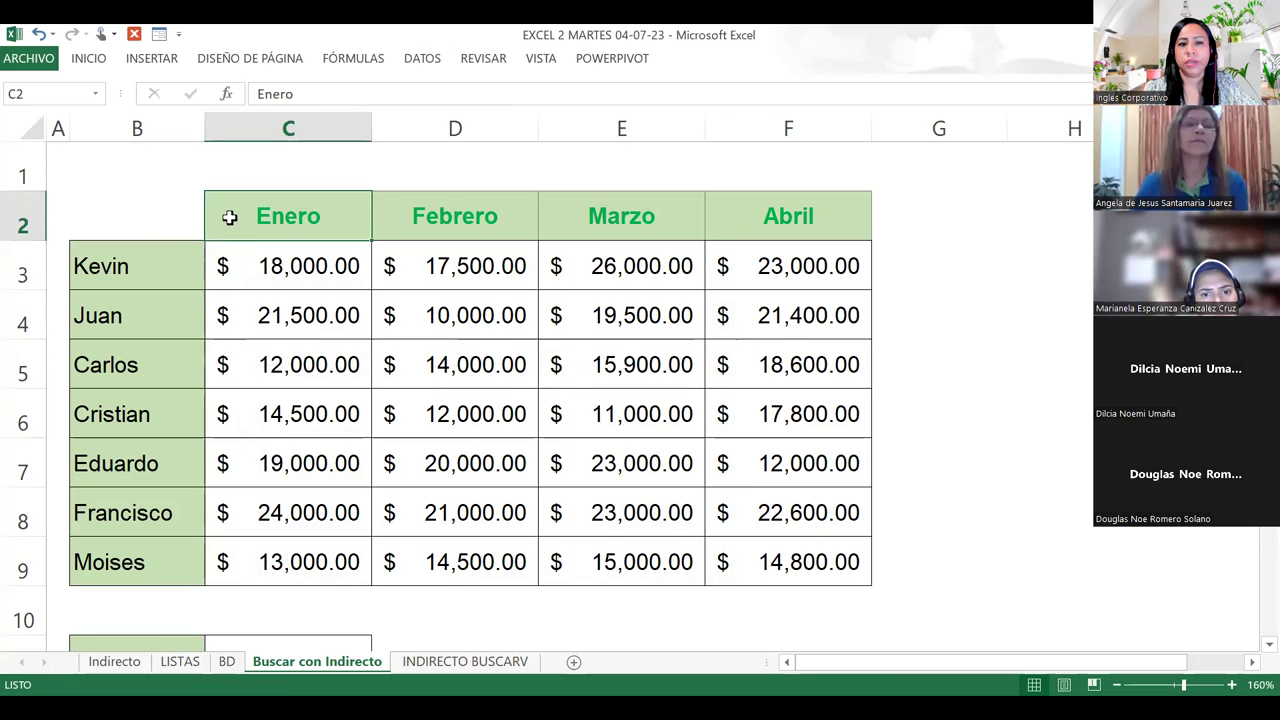
left_click(180, 272)
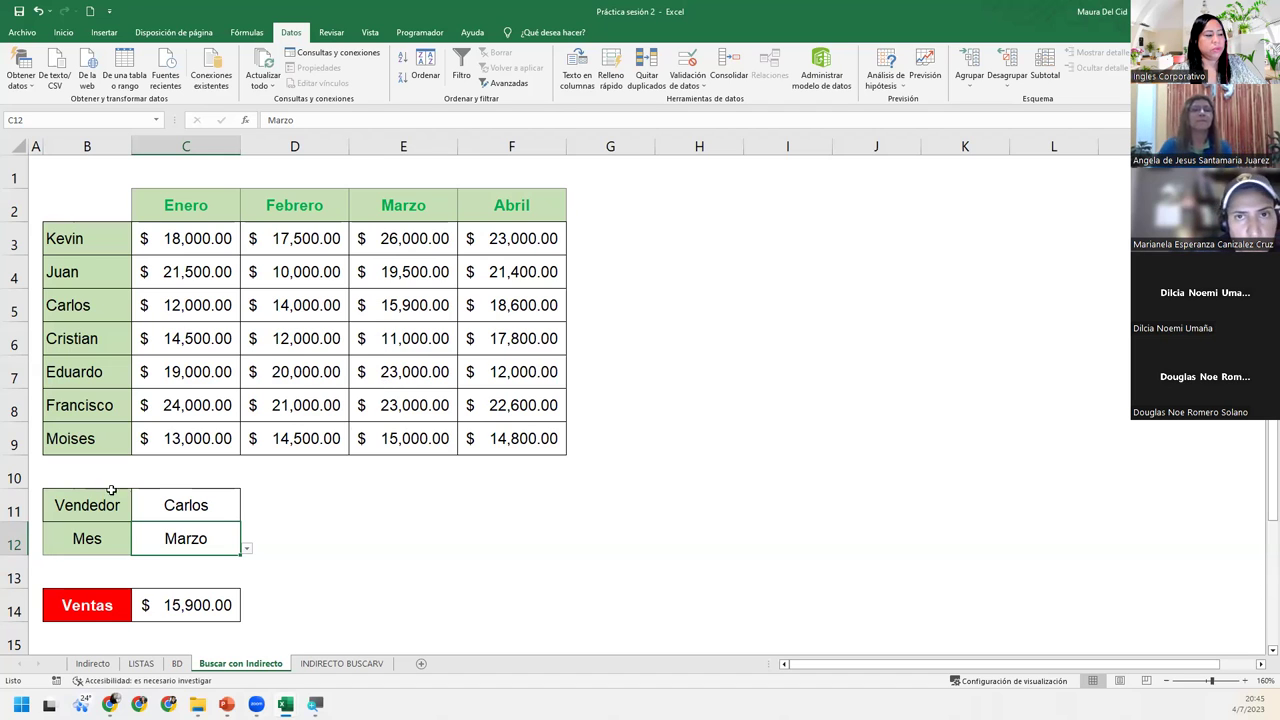
- Recommit the C14 Ventas formula, keeping $15,900.00, and switch to the INDIRECTO BUSCARV sheet
double_click(170, 605)
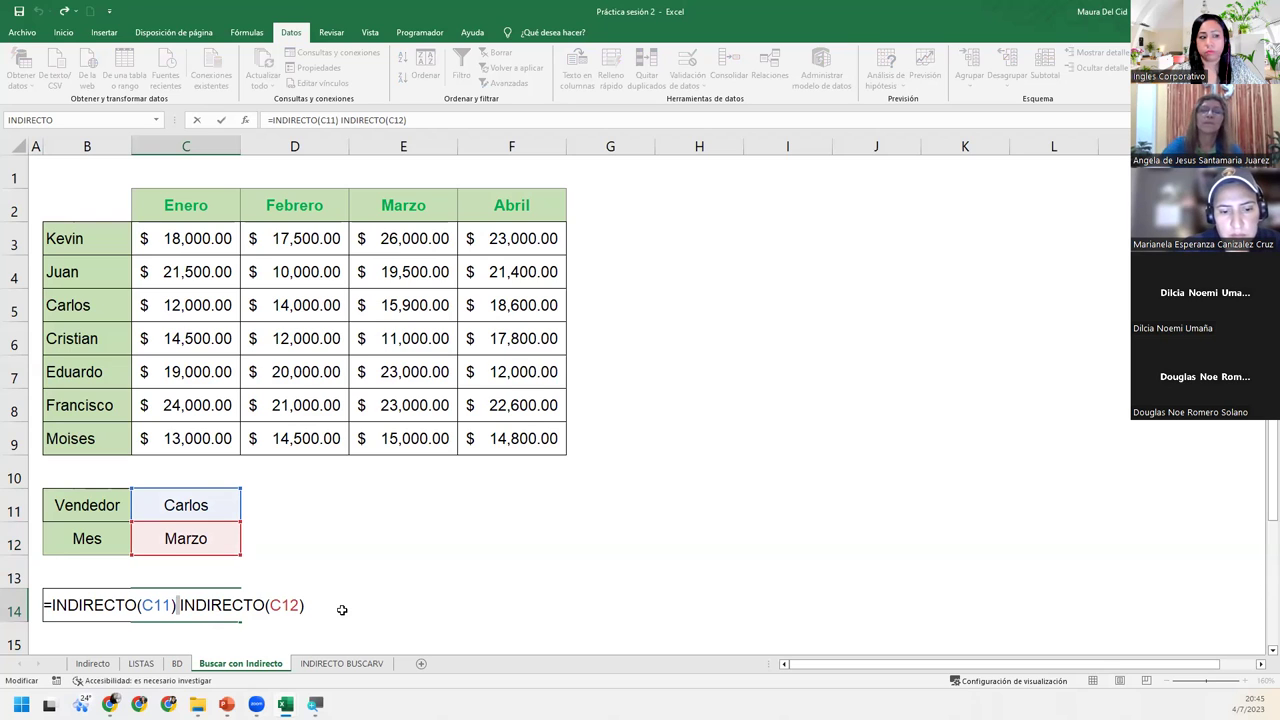
left_click(312, 605)
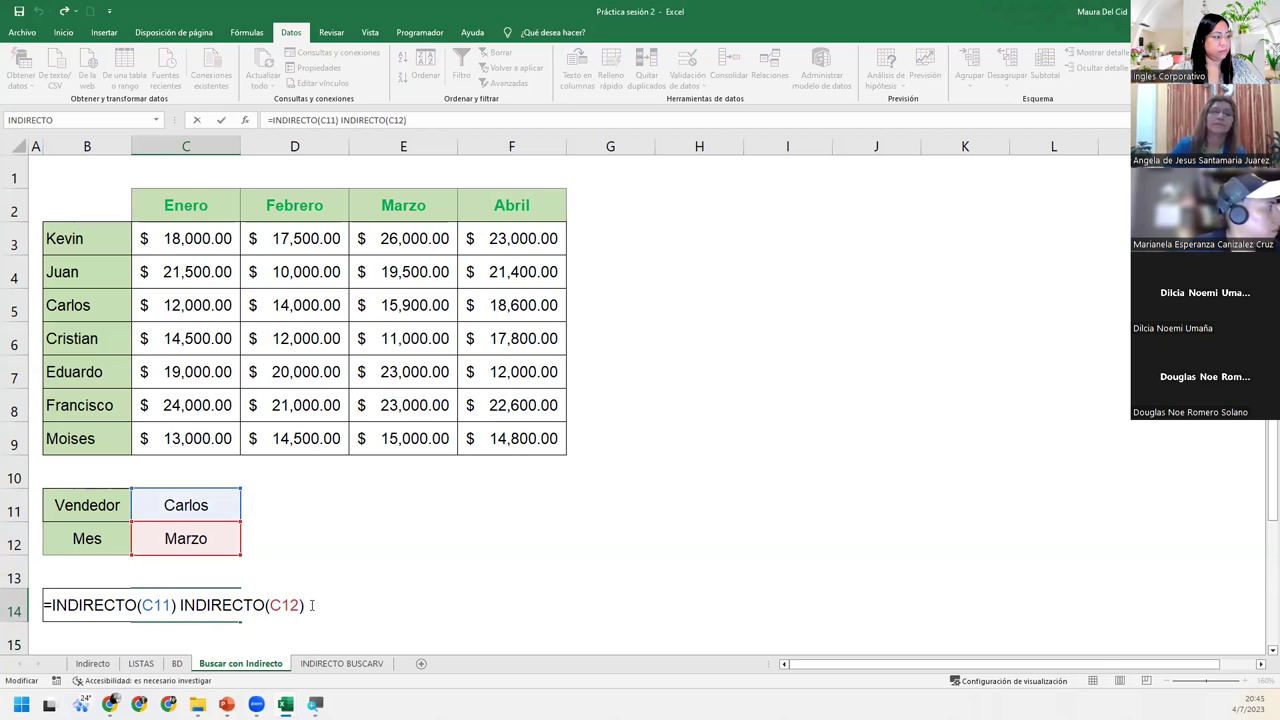
key("Return")
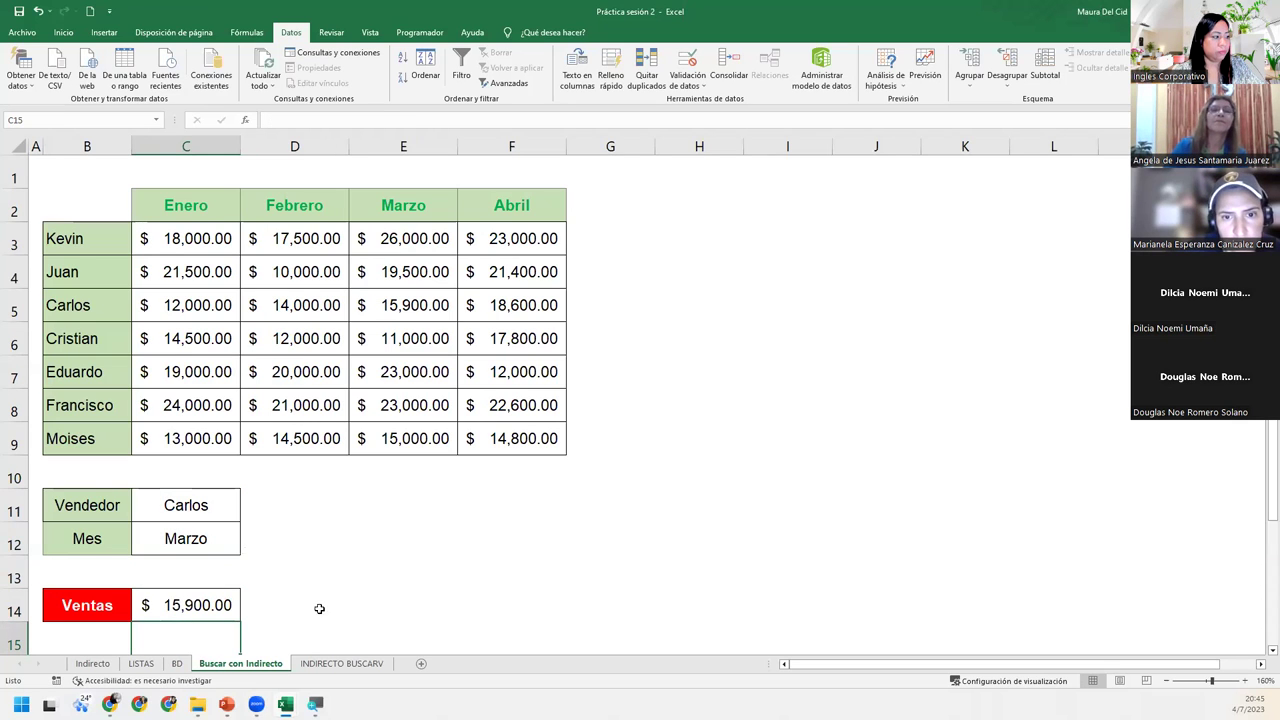
left_click(375, 665)
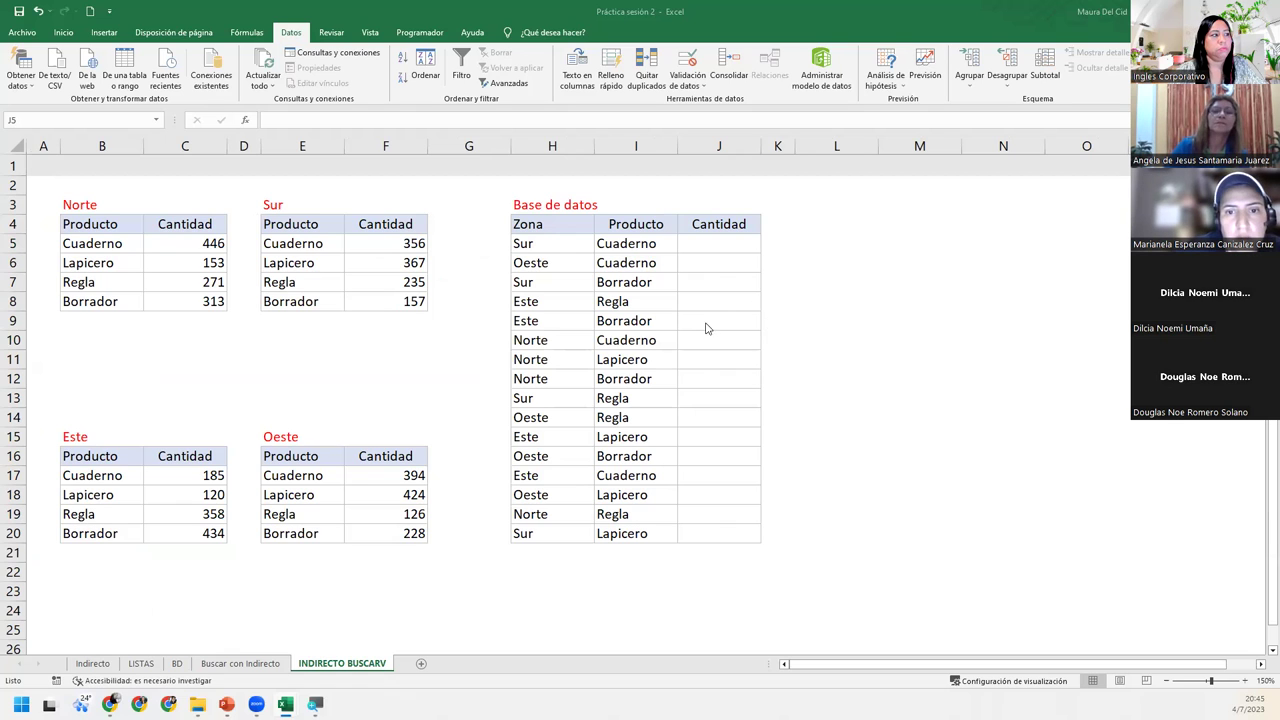
left_click(716, 250)
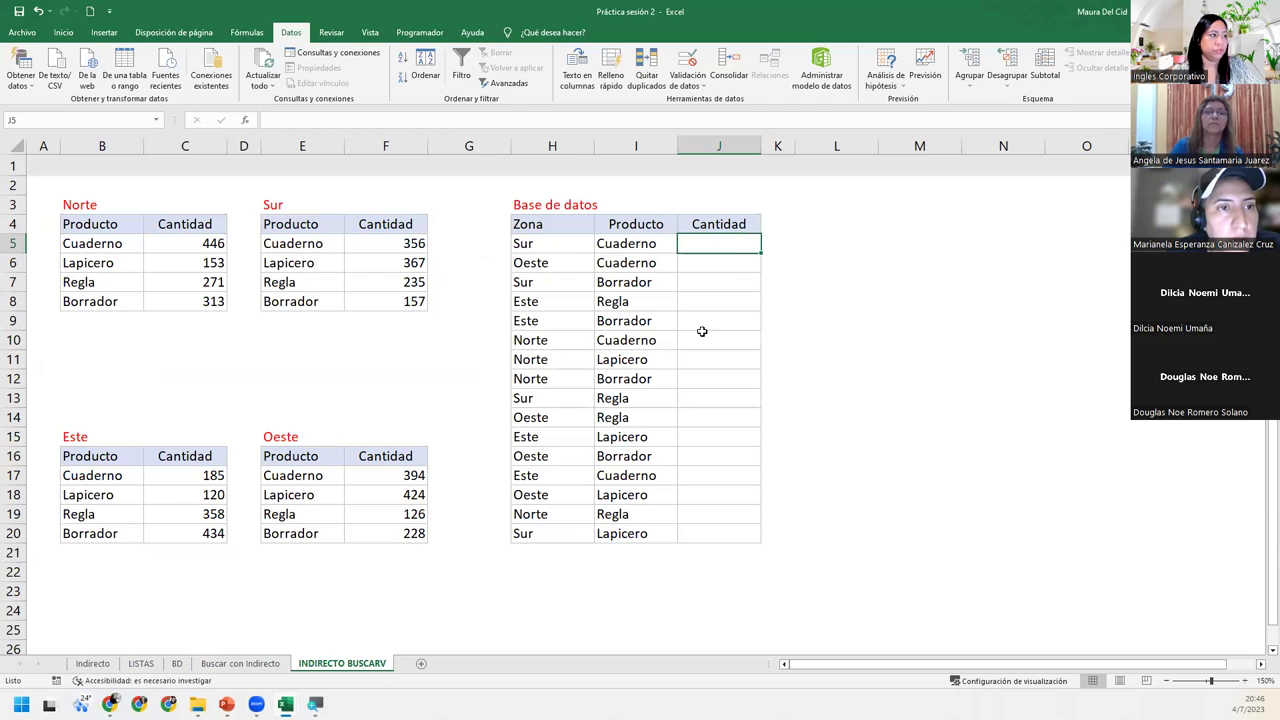
left_click(627, 244)
left_click(538, 246)
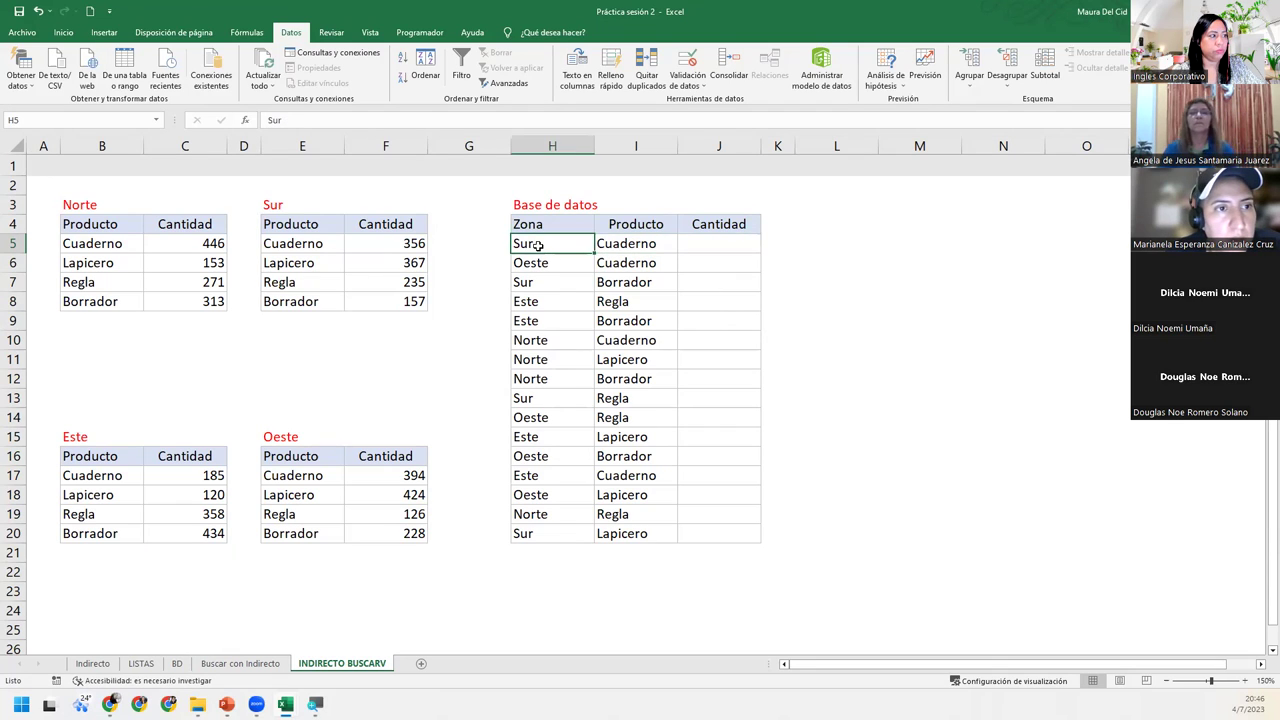
left_click(711, 241)
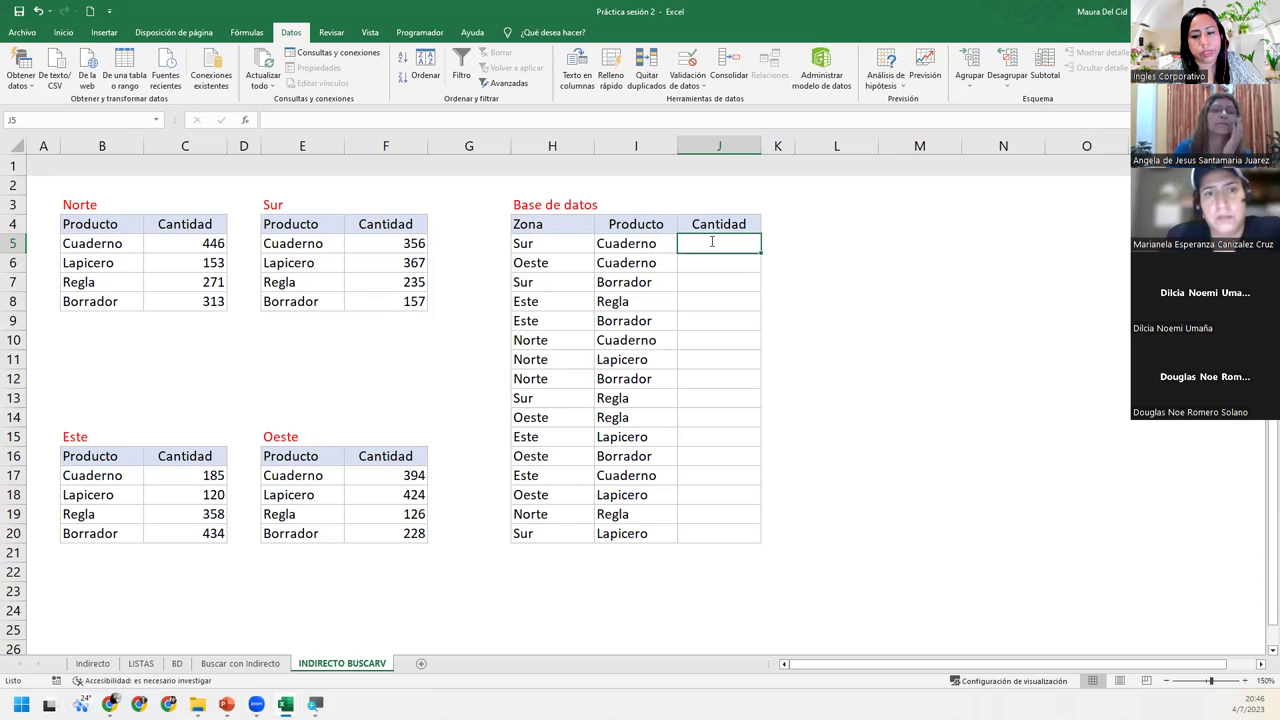
- In J5, begin =BUSCARV(I5; using the product in I5 as the lookup value
type("=busc")
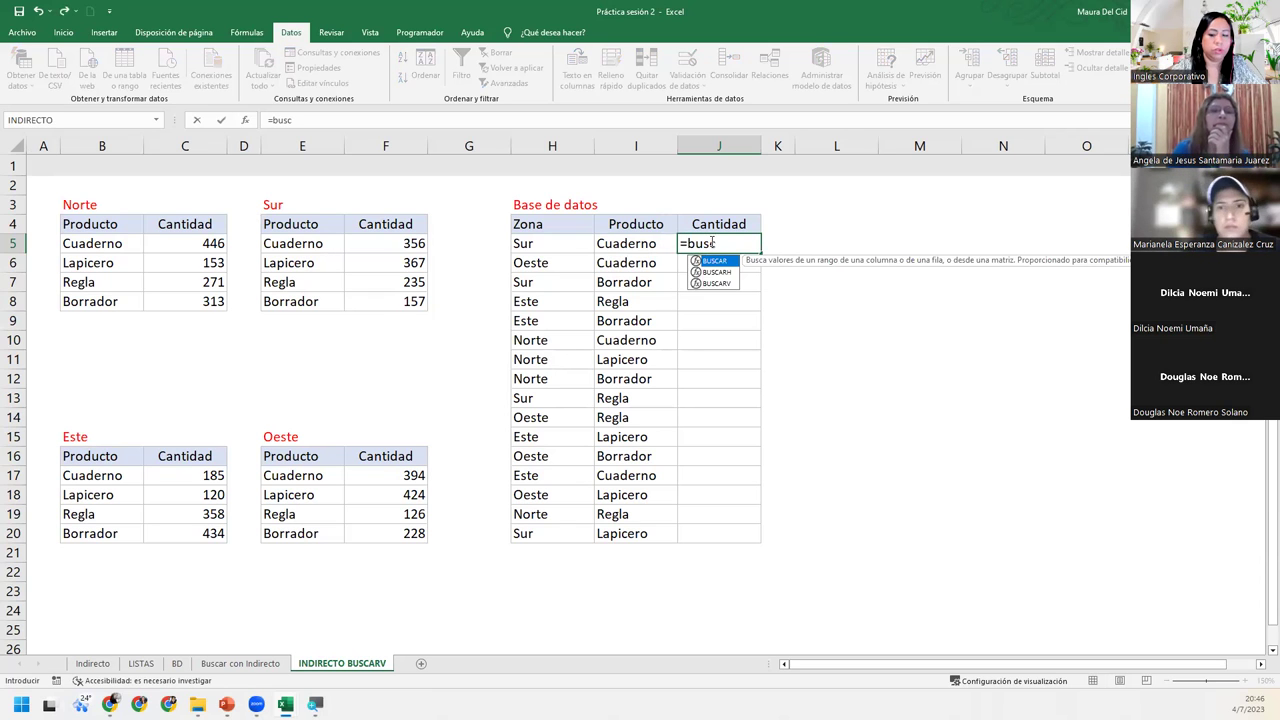
key("Down")
key("Down")
key("Tab")
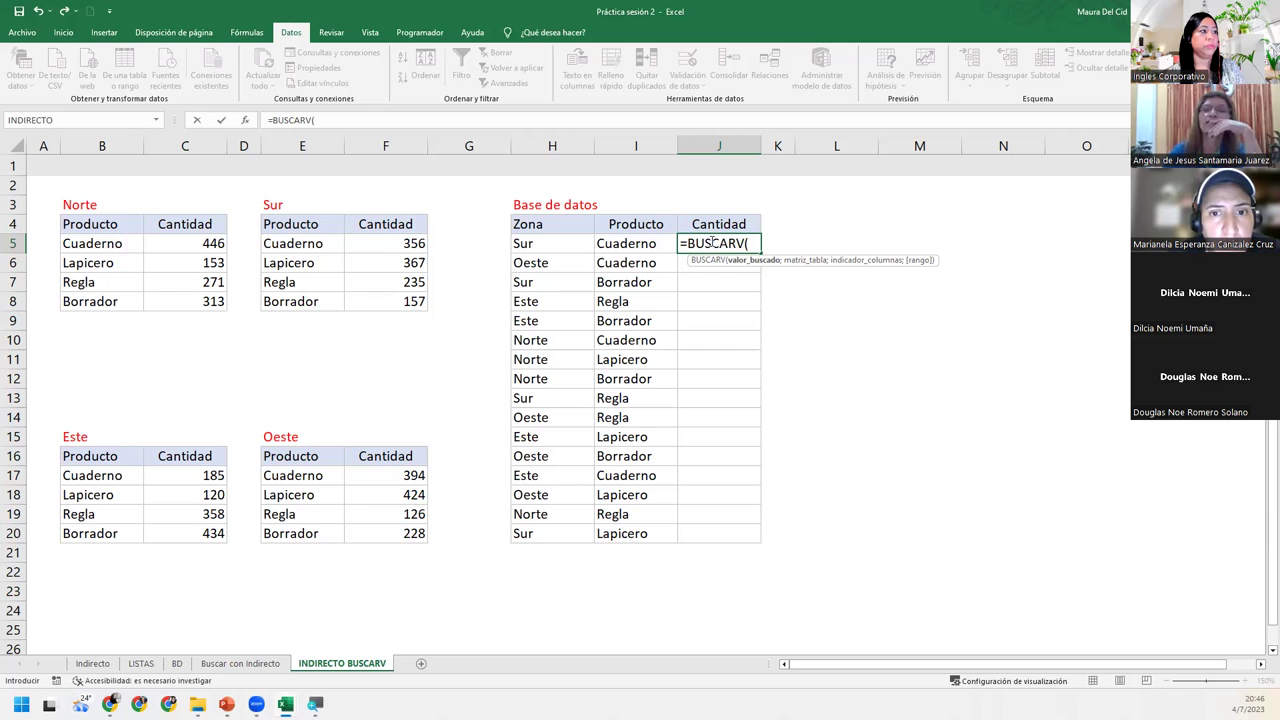
left_click(621, 246)
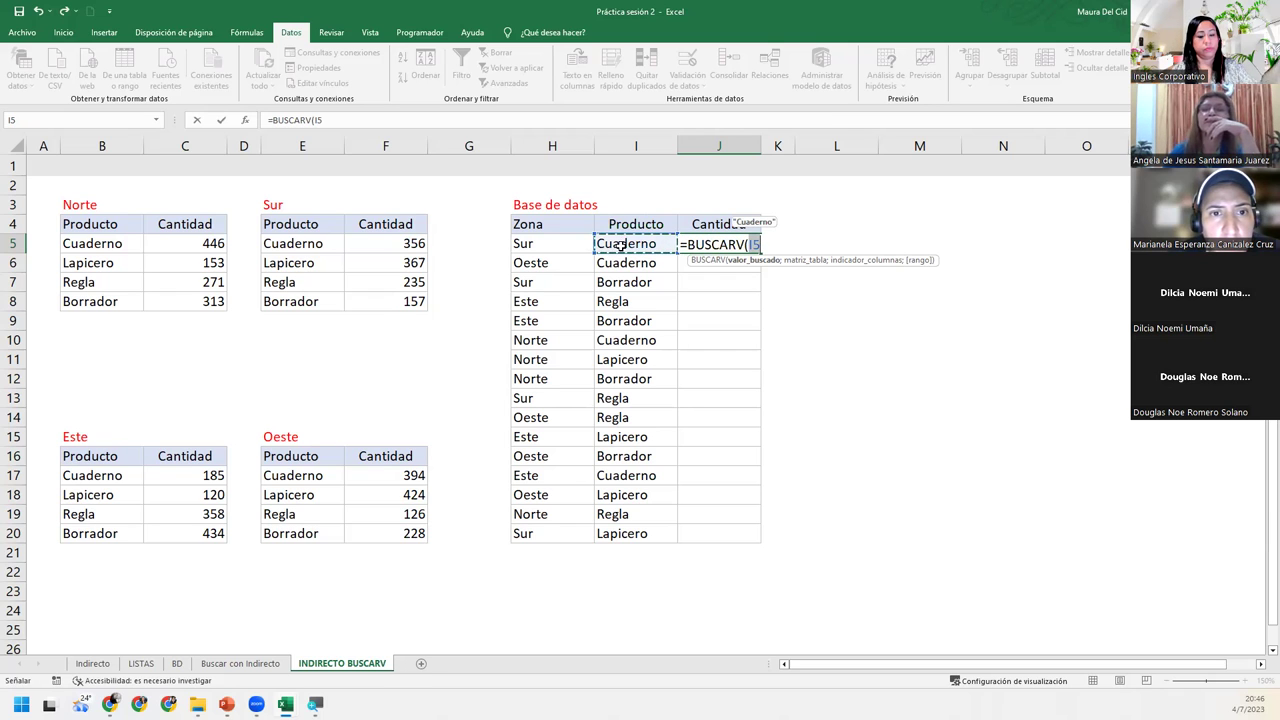
type(";")
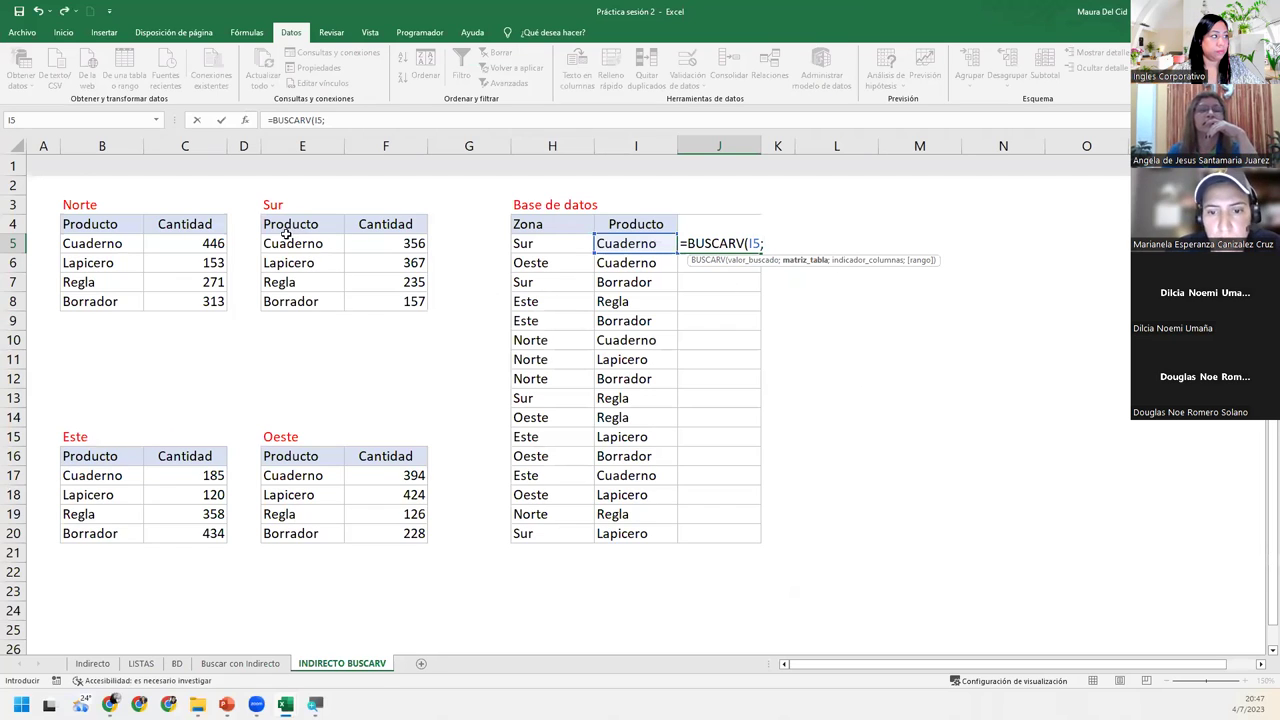
- Finish J5 as =BUSCARV(I5;E5:F8;2;0), returning 356 for Cuaderno
left_click_drag(288, 241, 387, 301)
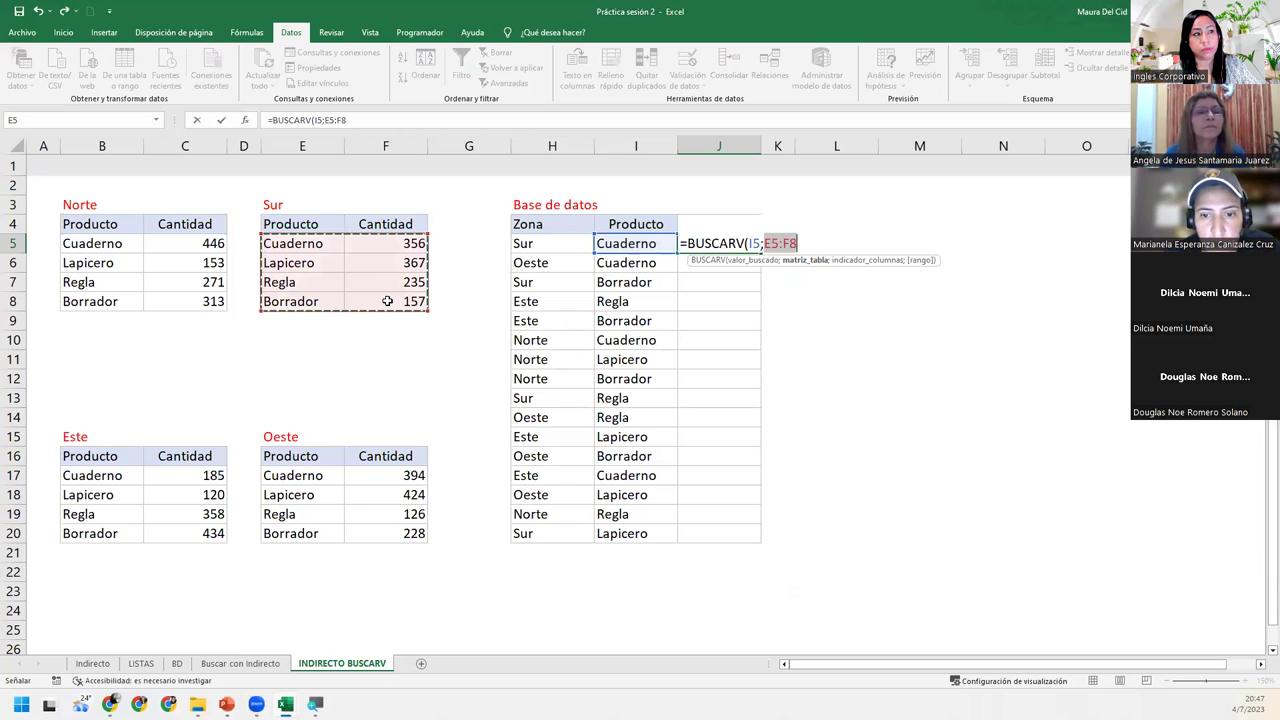
type(";")
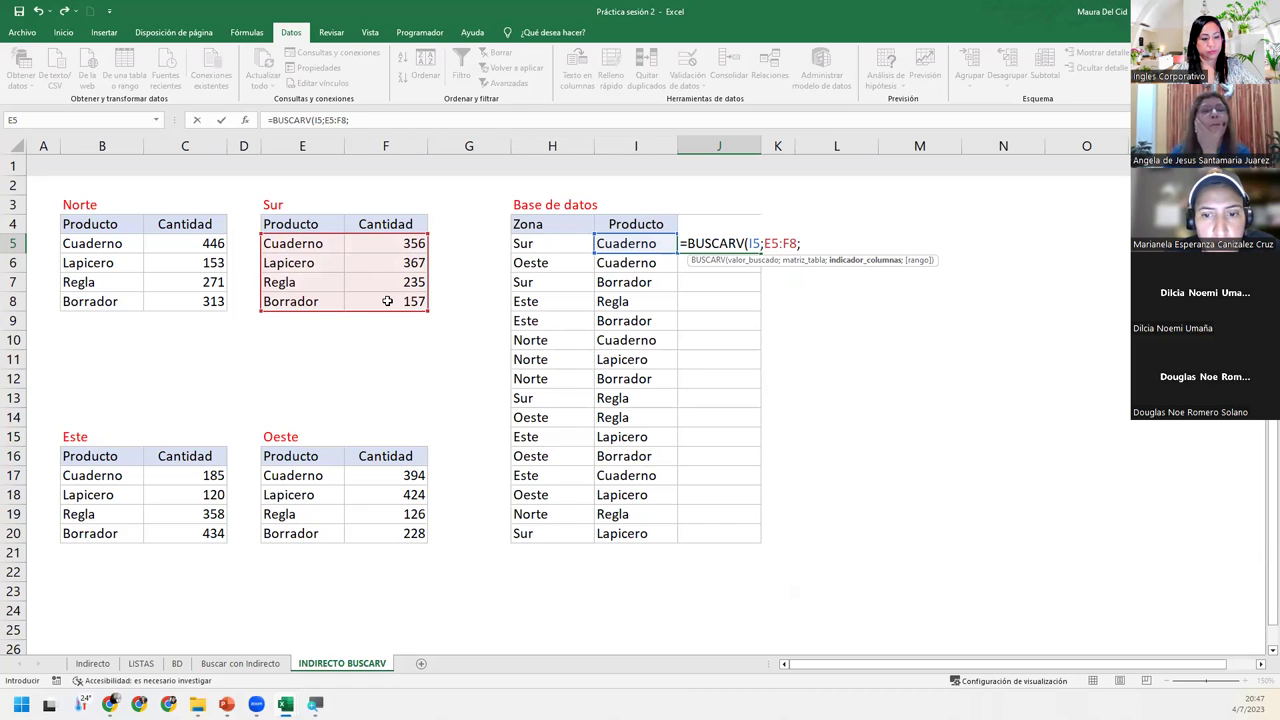
type("2")
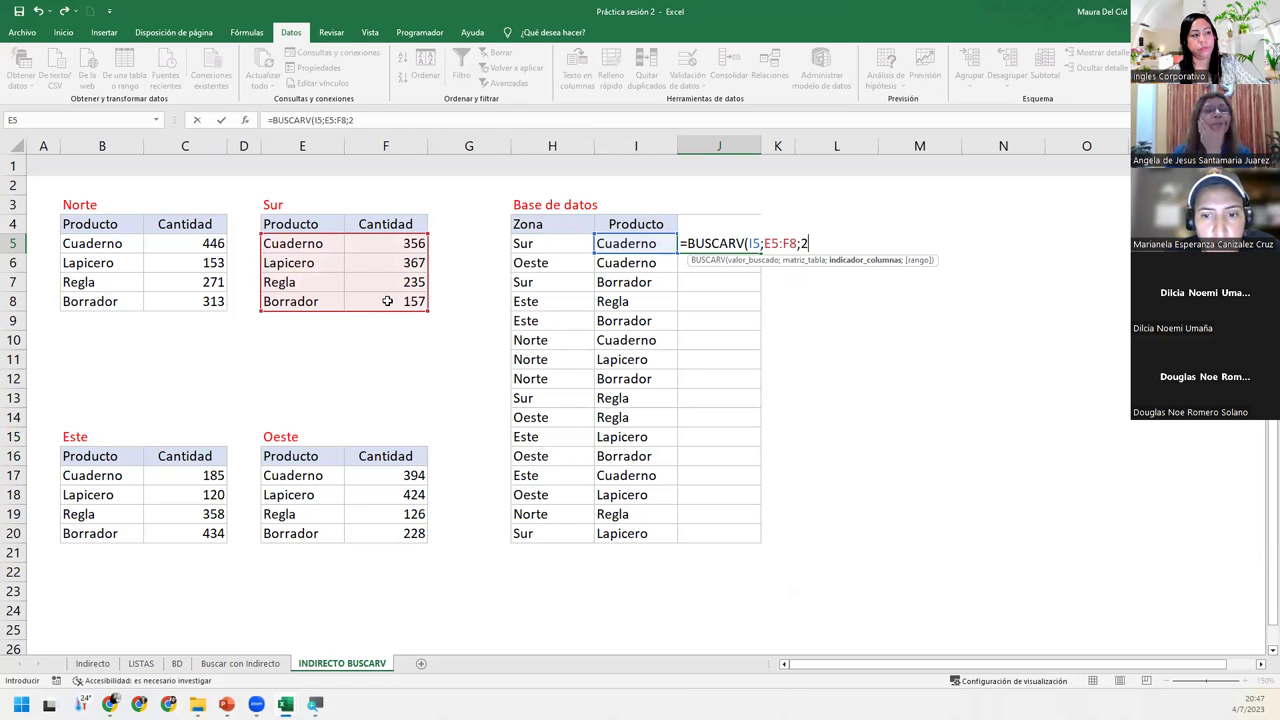
type(";")
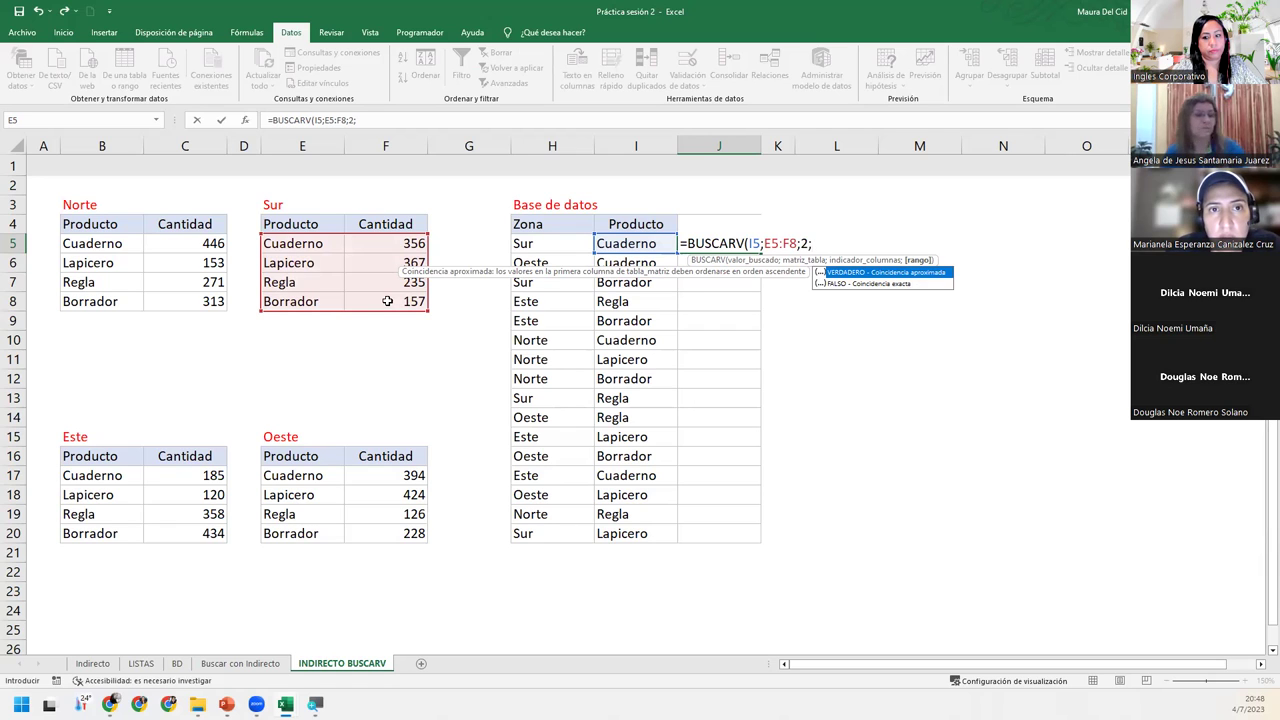
type("0")
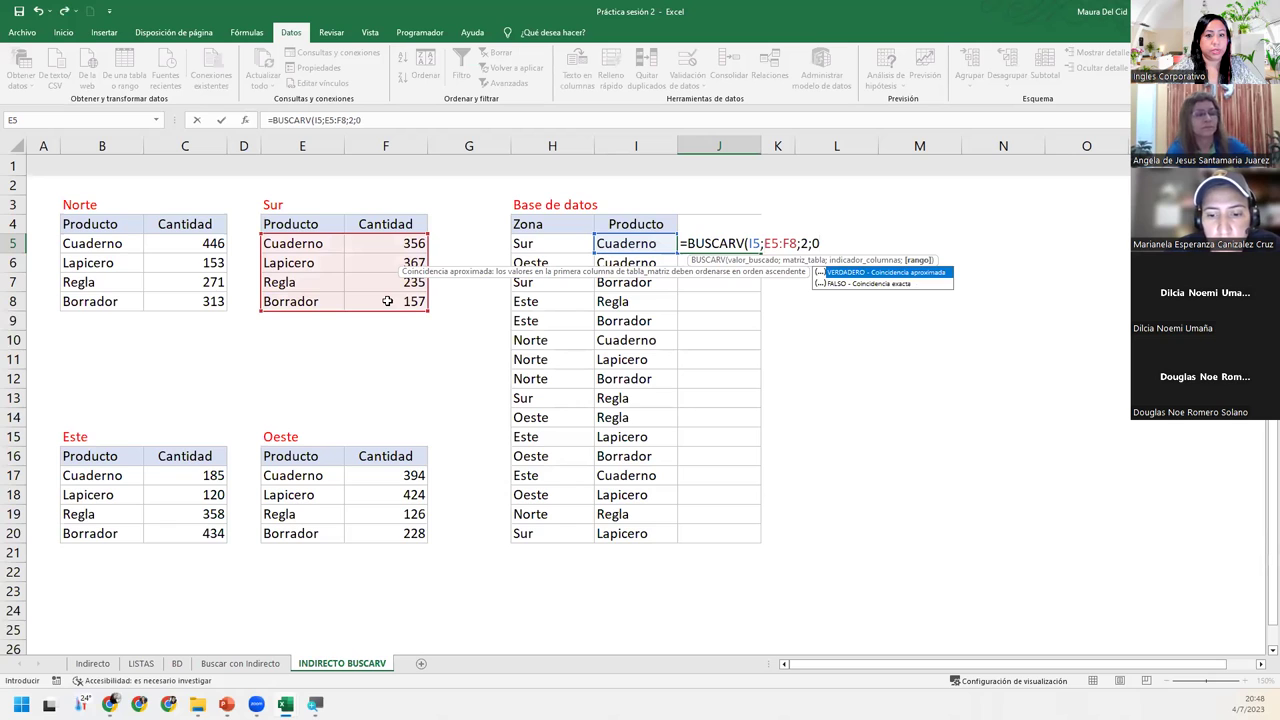
type(")")
key("Return")
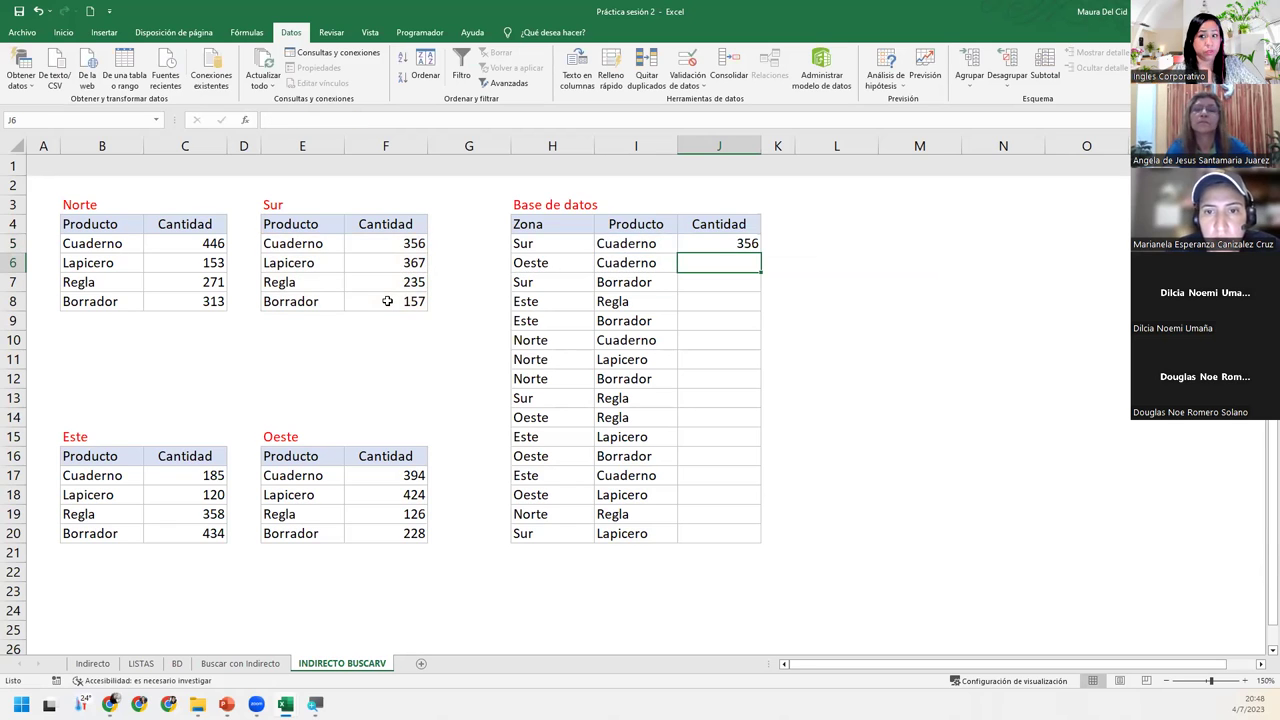
- Check Sur's Cuaderno quantity in F5 and the Oeste zone in H6, then select J5
left_click(372, 240)
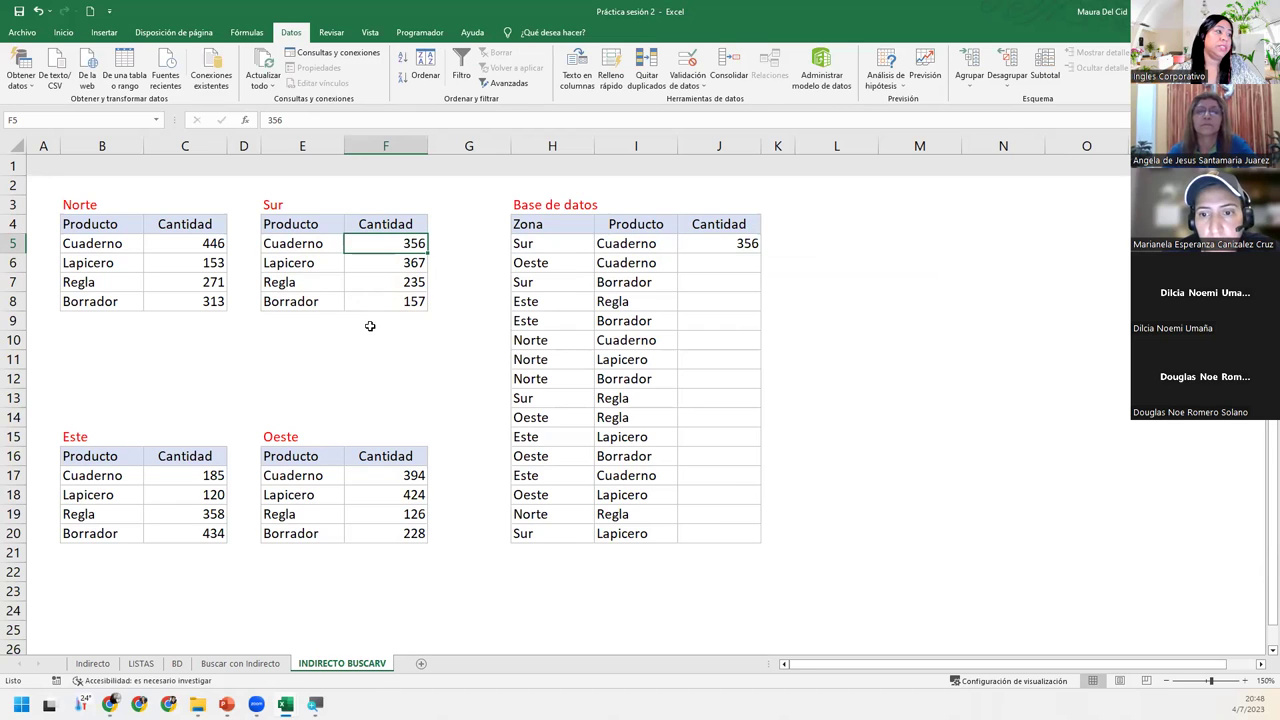
left_click(572, 270)
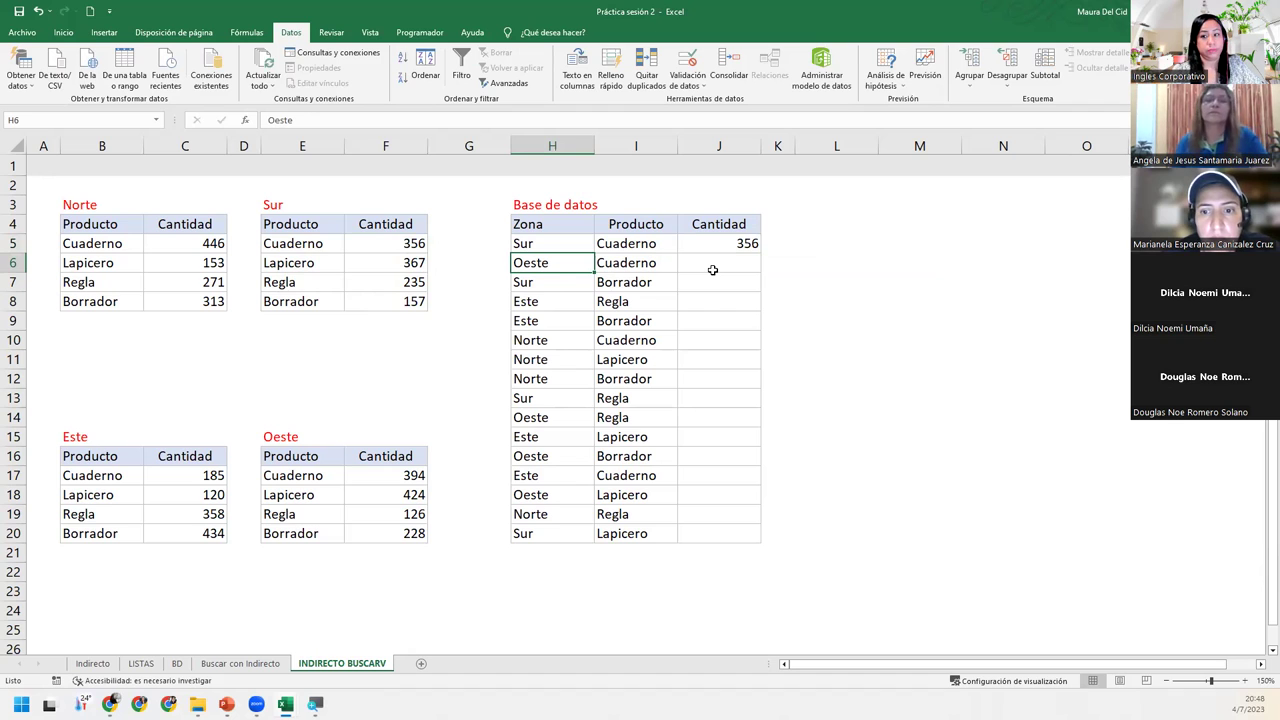
left_click(744, 249)
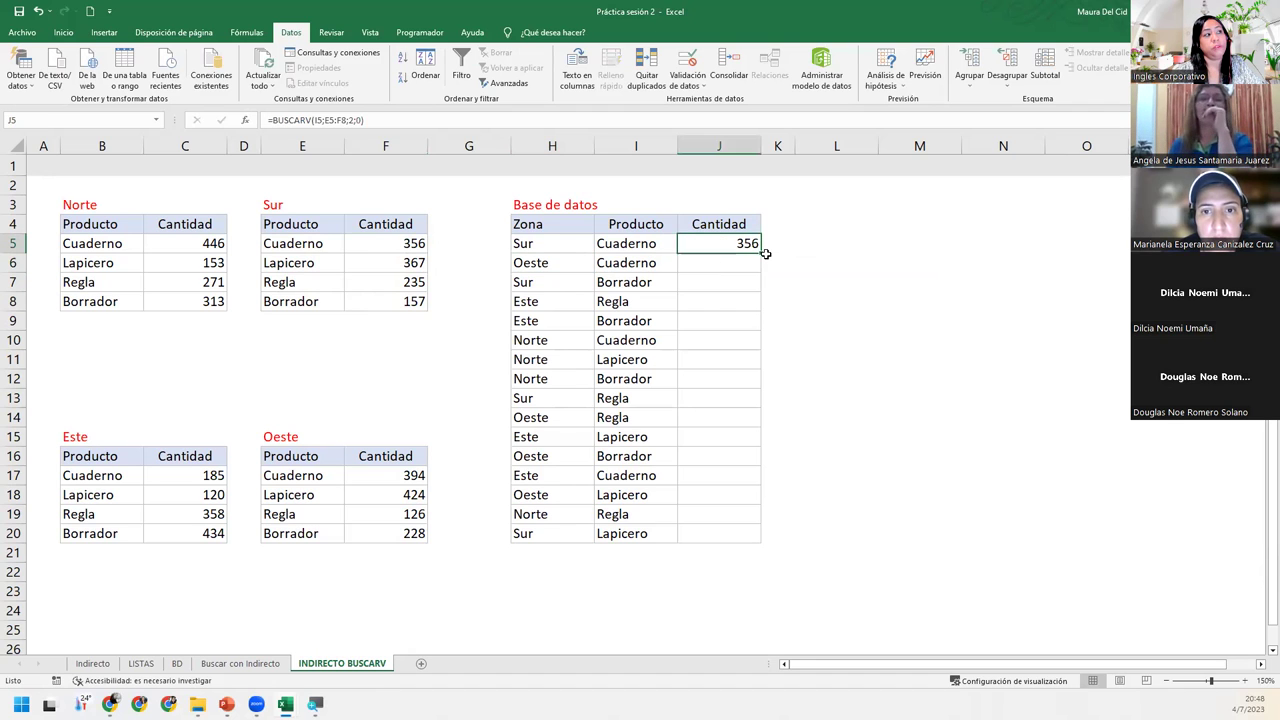
- Fill J5's formula down Cantidad, undo the #N/D results, and reopen J5 for editing
double_click(761, 252)
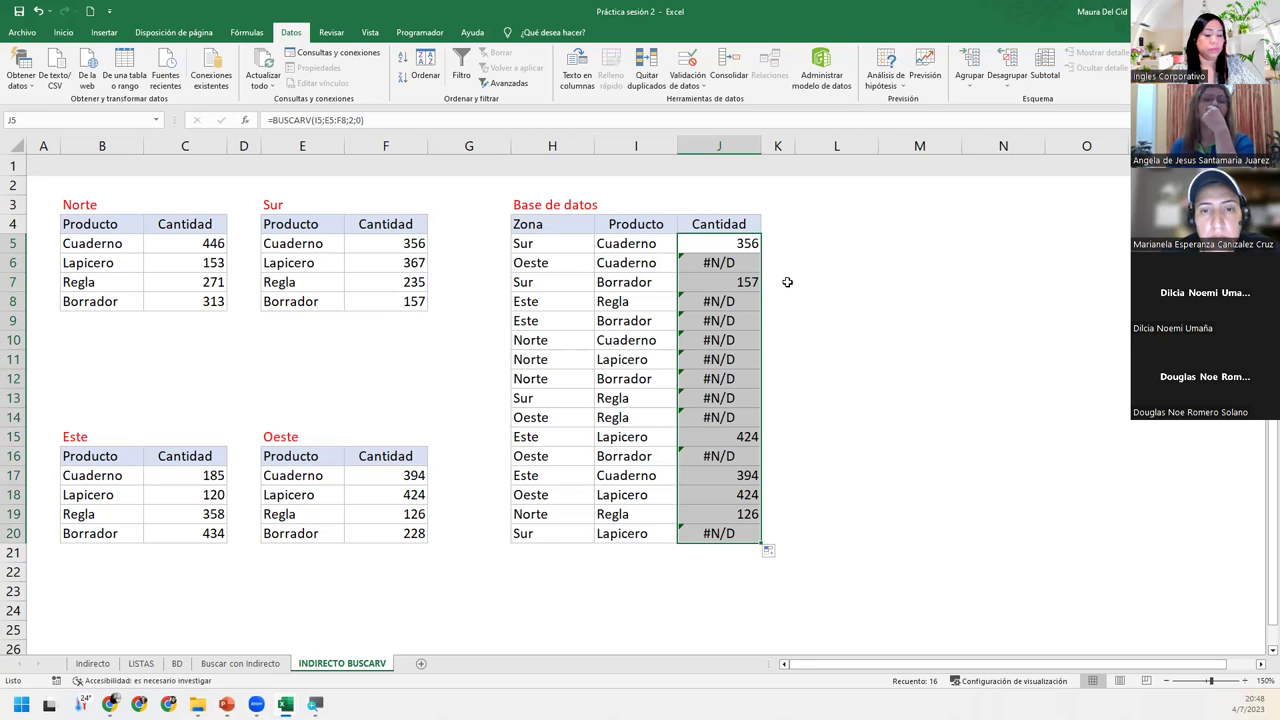
key("ctrl+z")
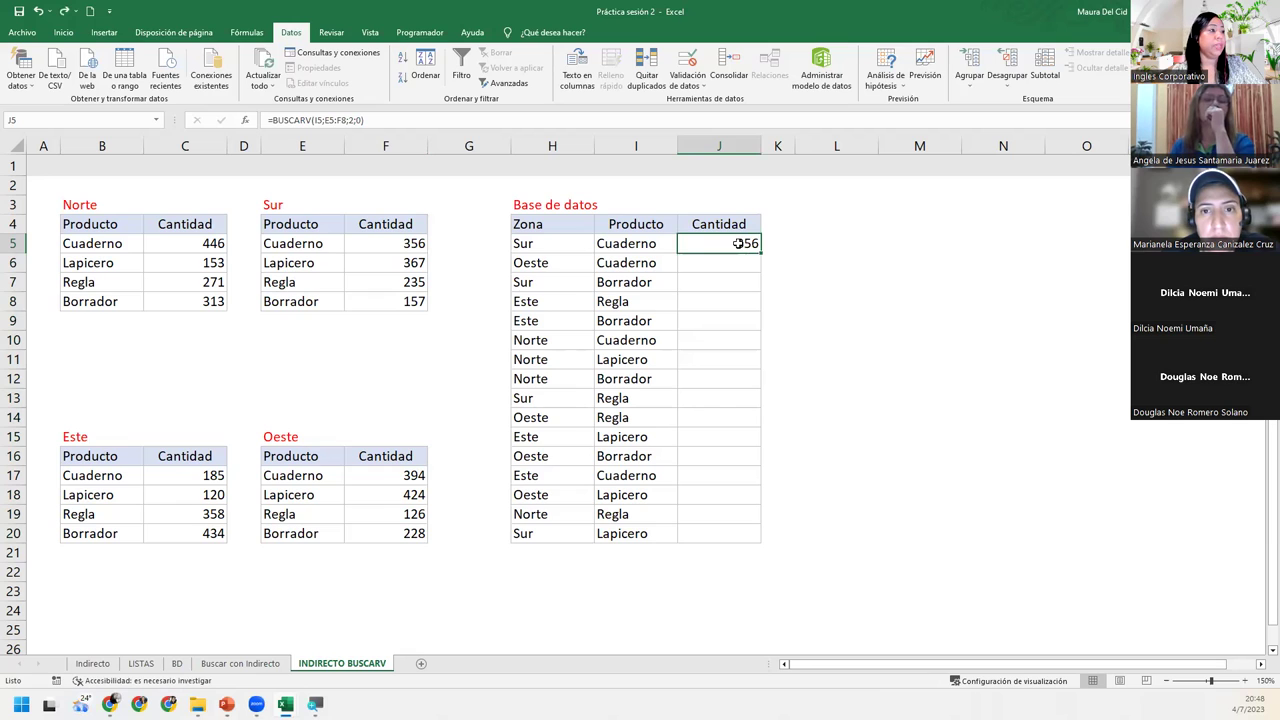
double_click(738, 243)
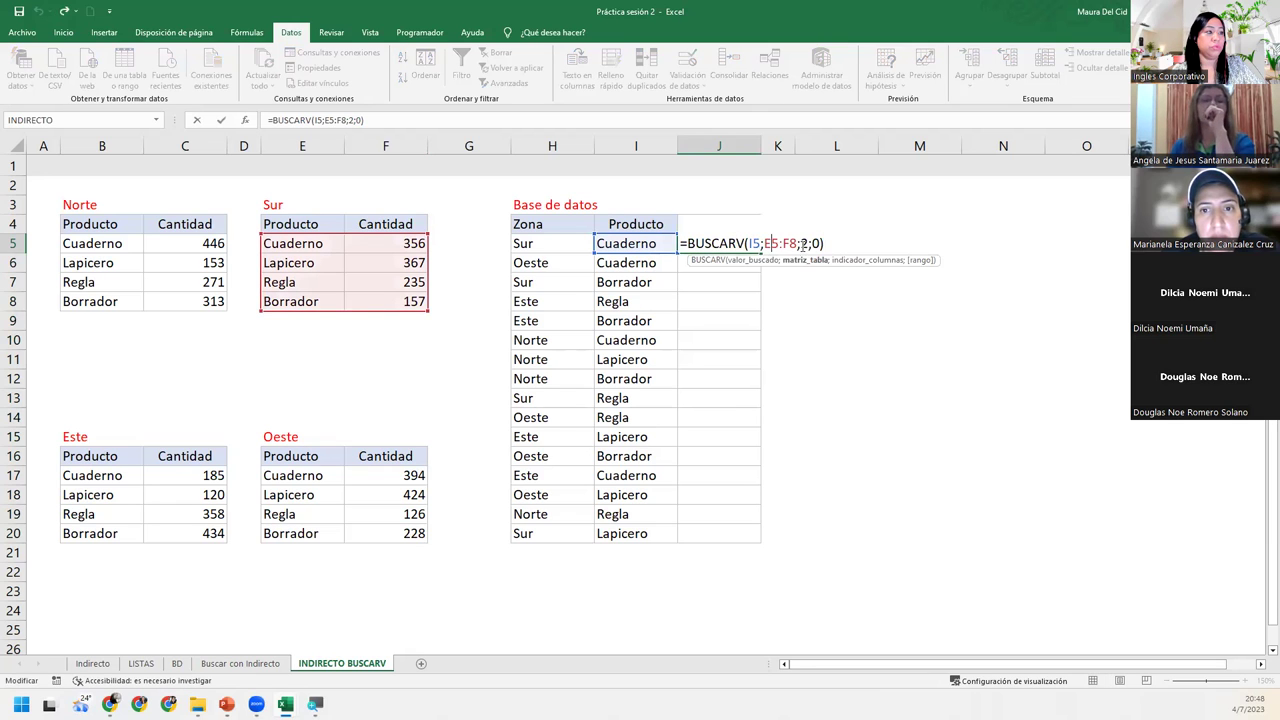
- Lock J5's table range so it reads =BUSCARV(I5;$E$5:$F$8;2;0), and fill it down to J20
left_click(808, 261)
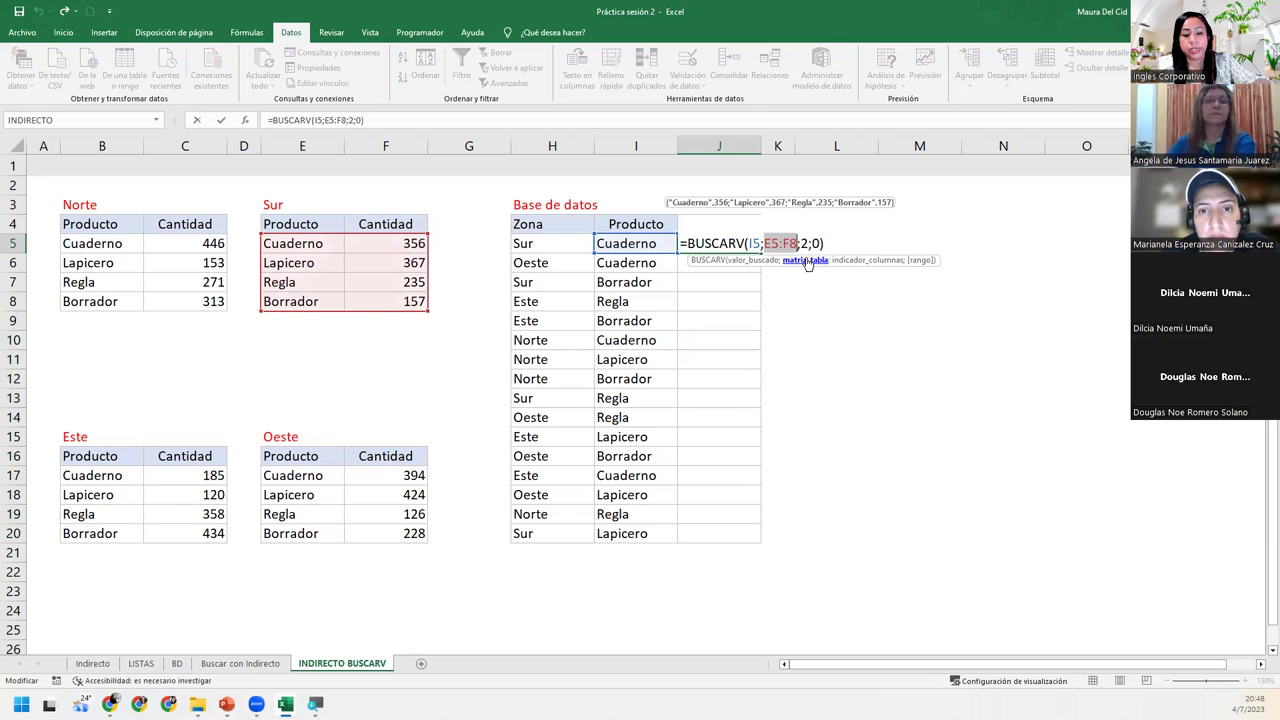
key("F4")
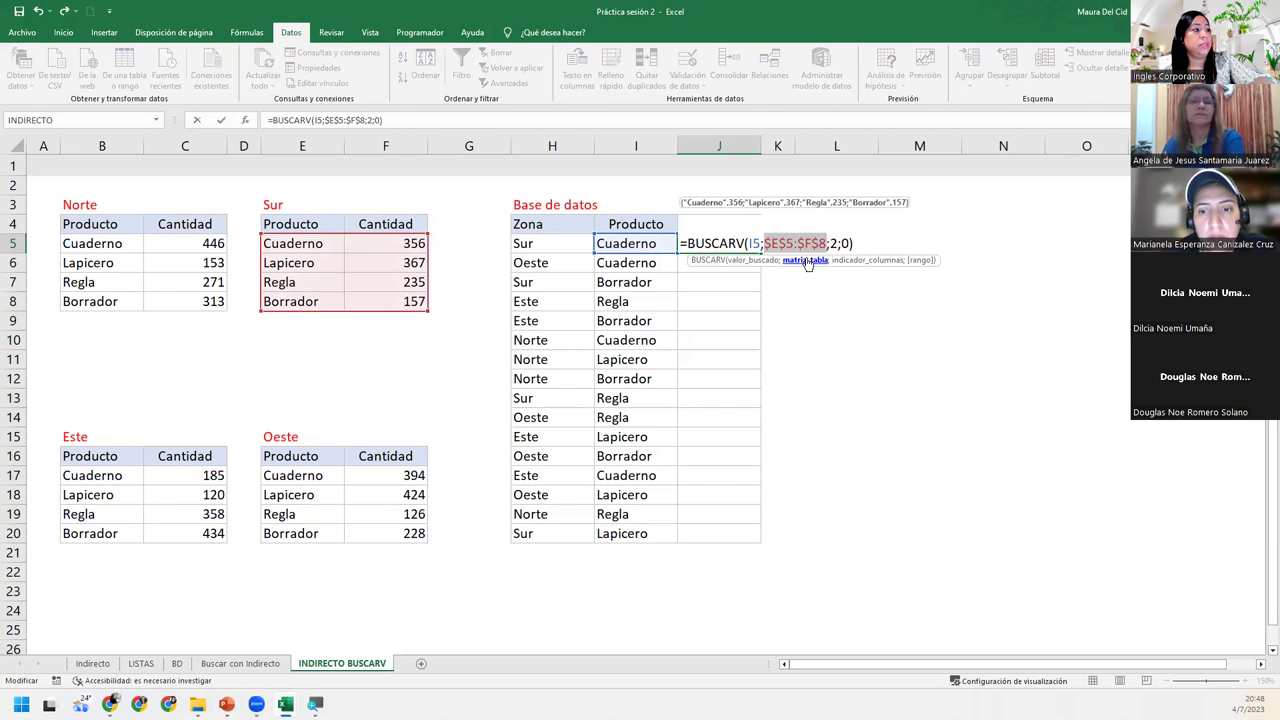
key("Return")
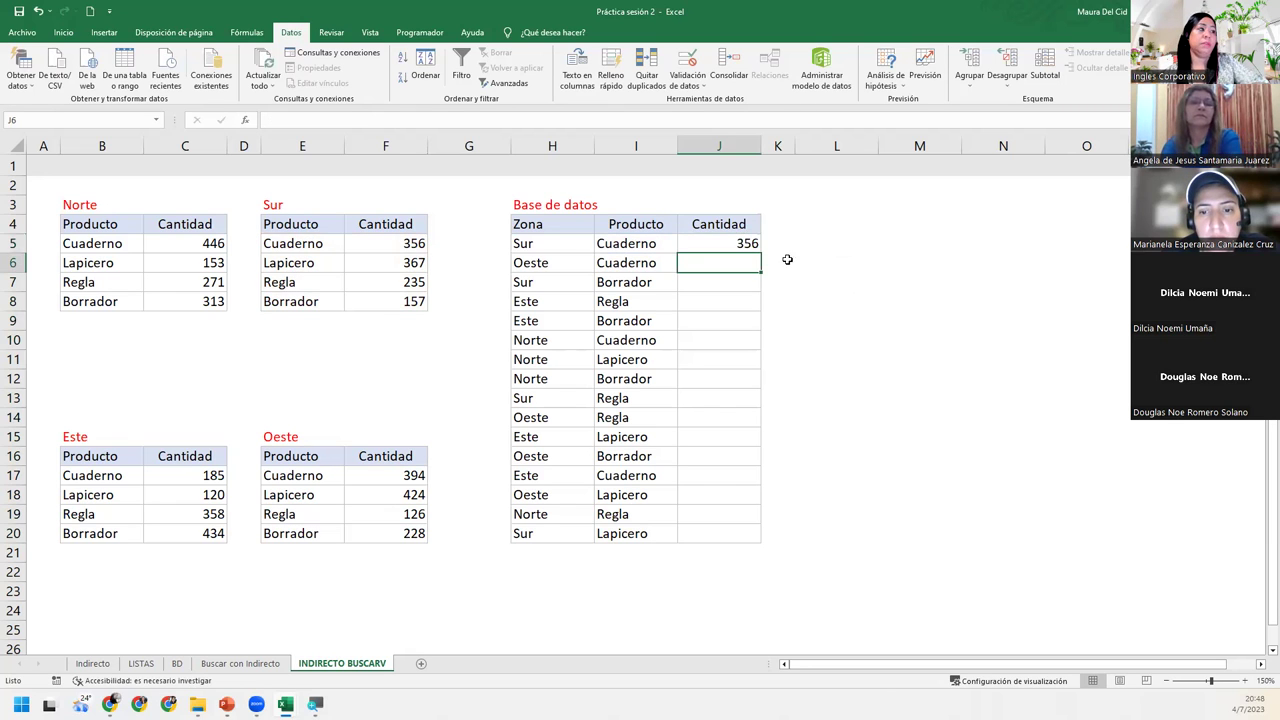
left_click(750, 245)
double_click(763, 250)
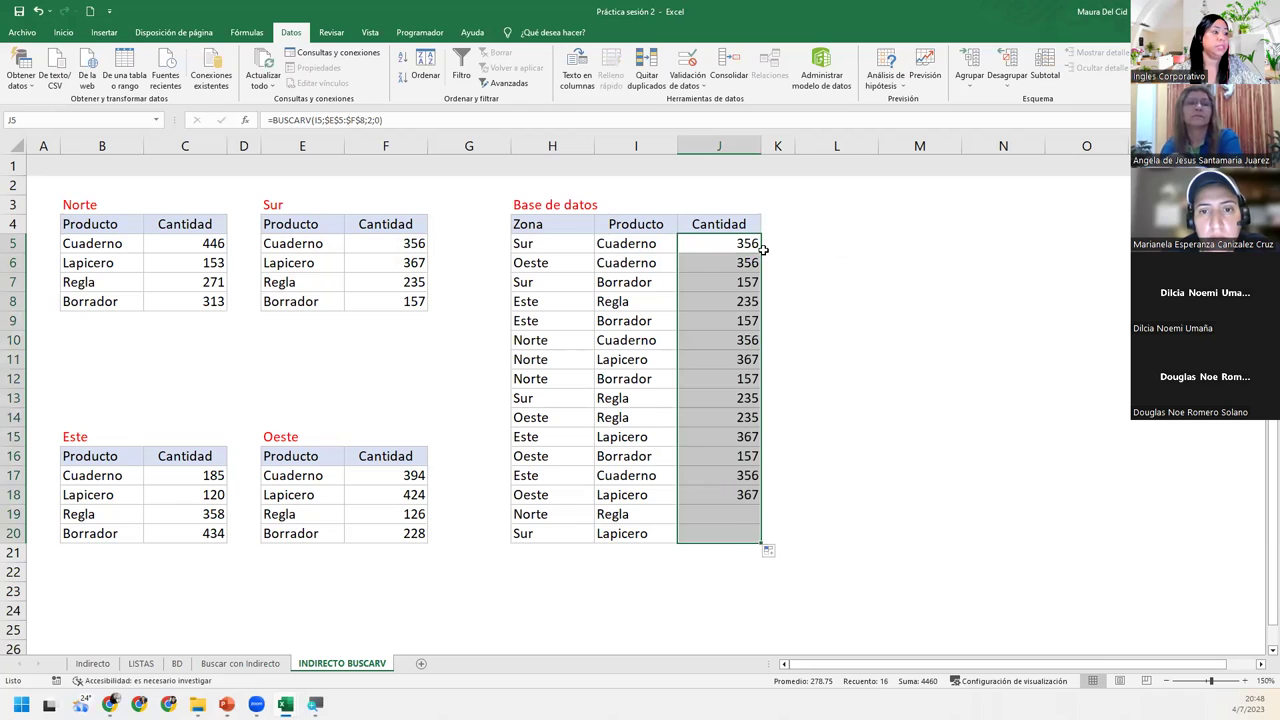
- Check the returned quantities in J6–J20 against the Norte Regla values, then select J5:J20
left_click(703, 265)
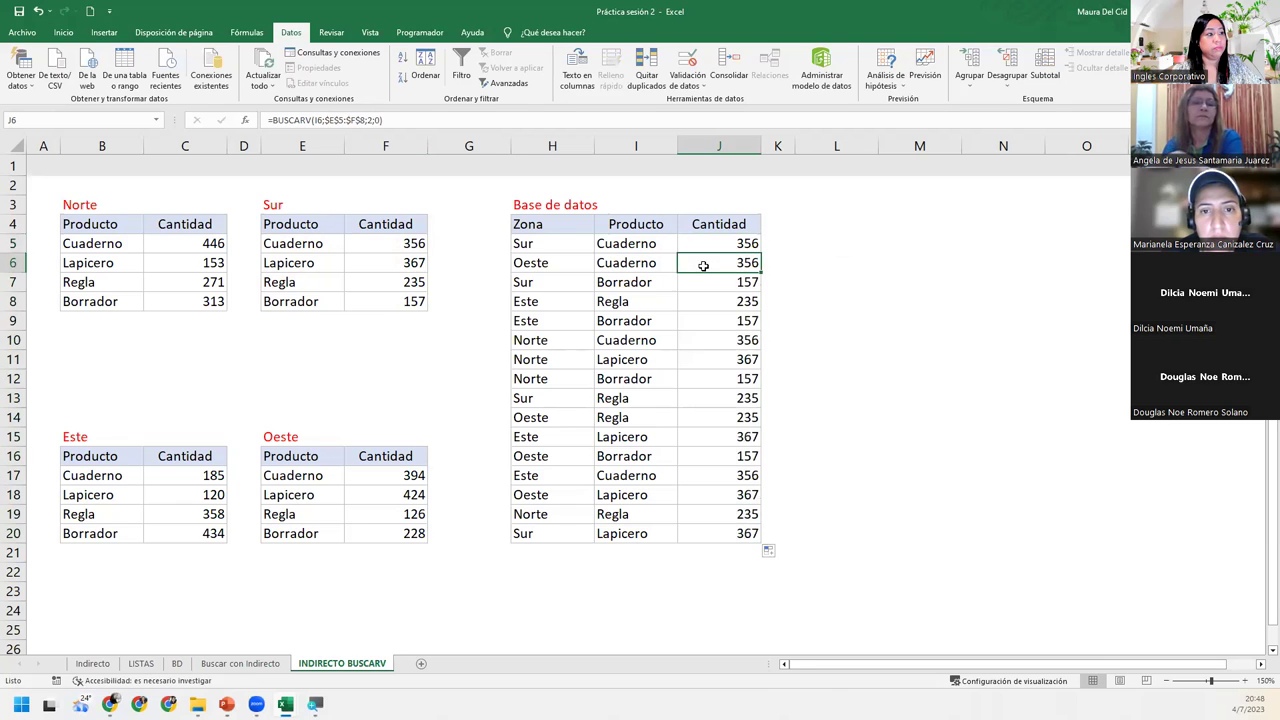
left_click(703, 281)
left_click(703, 325)
left_click(703, 385)
left_click(710, 442)
left_click(710, 498)
left_click(718, 534)
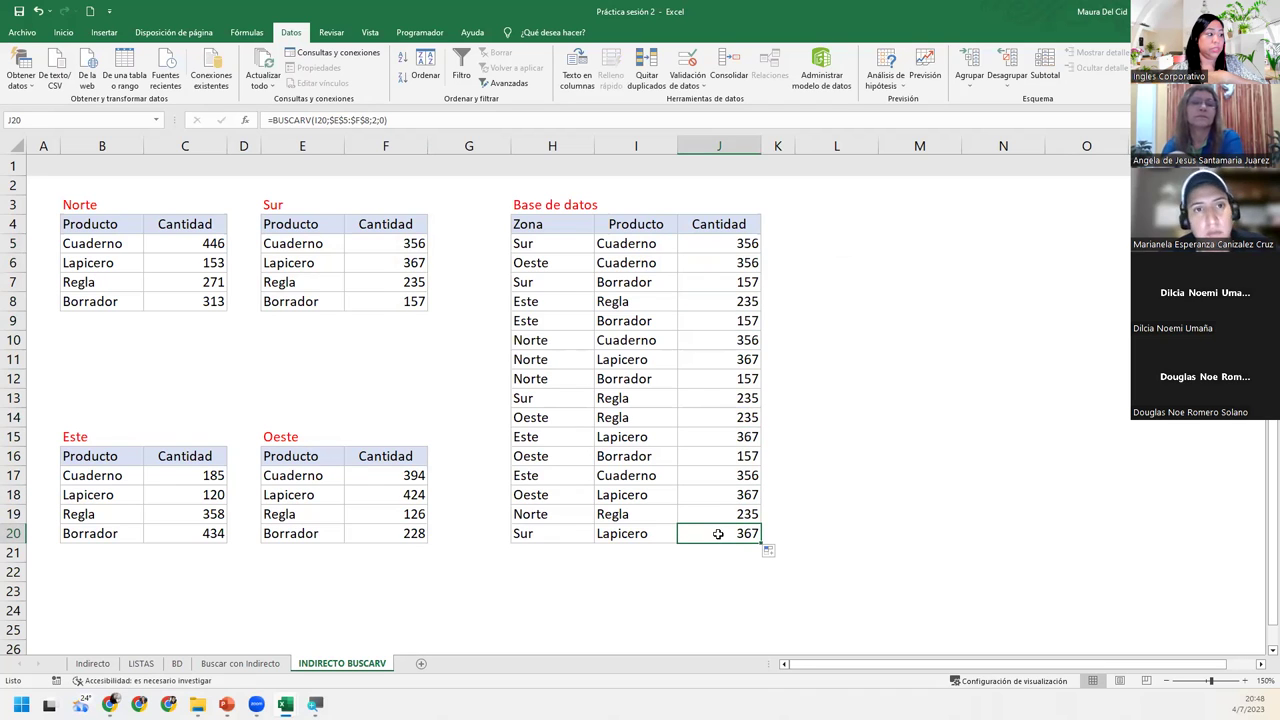
left_click(718, 513)
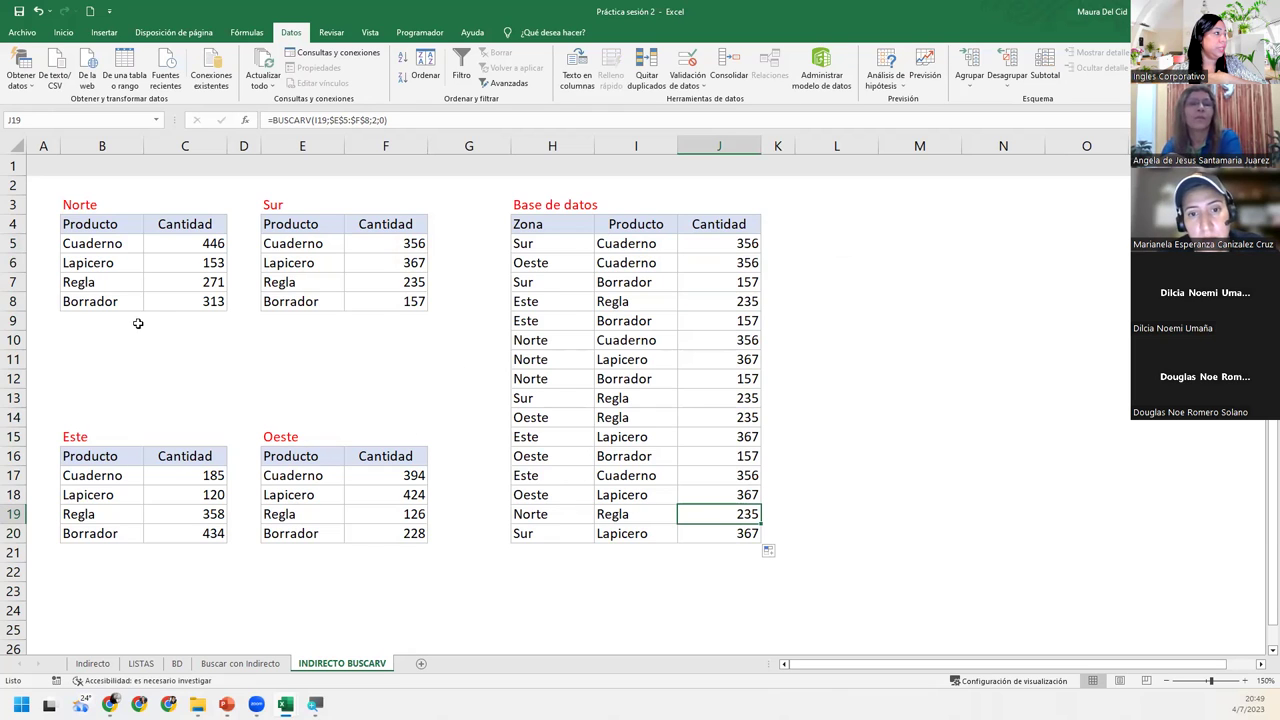
left_click_drag(112, 285, 201, 289)
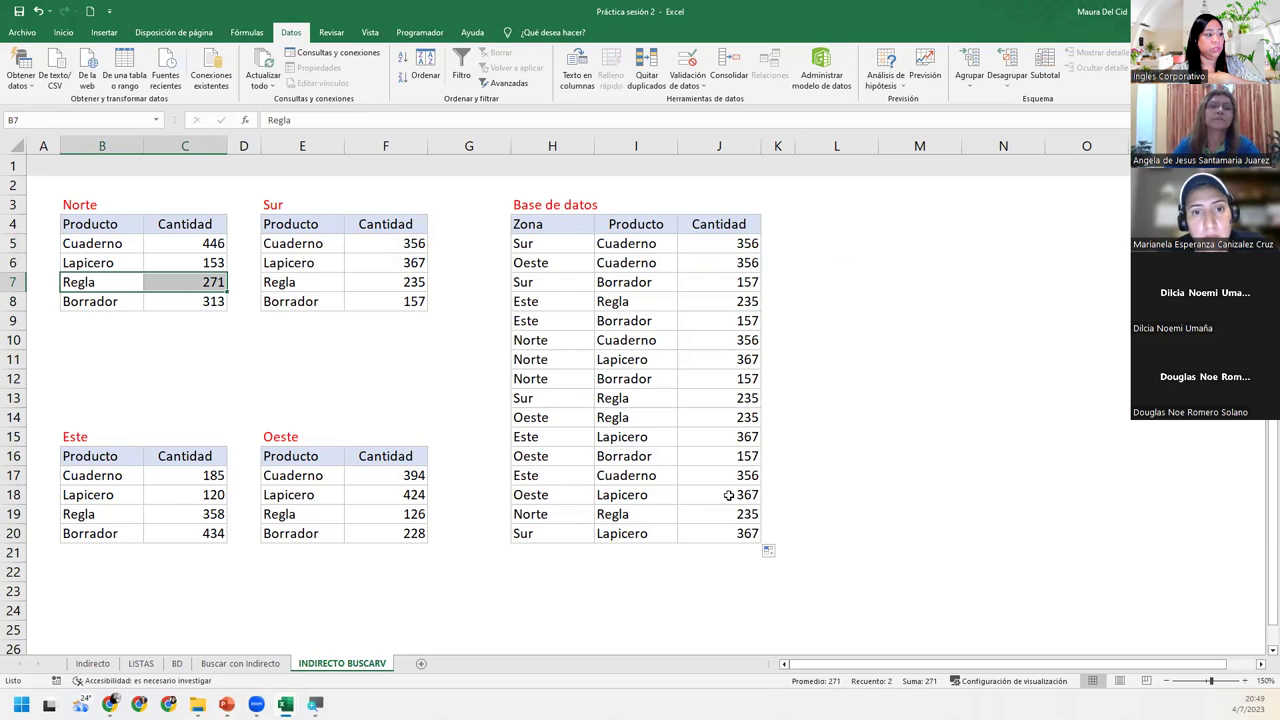
left_click_drag(588, 512, 732, 515)
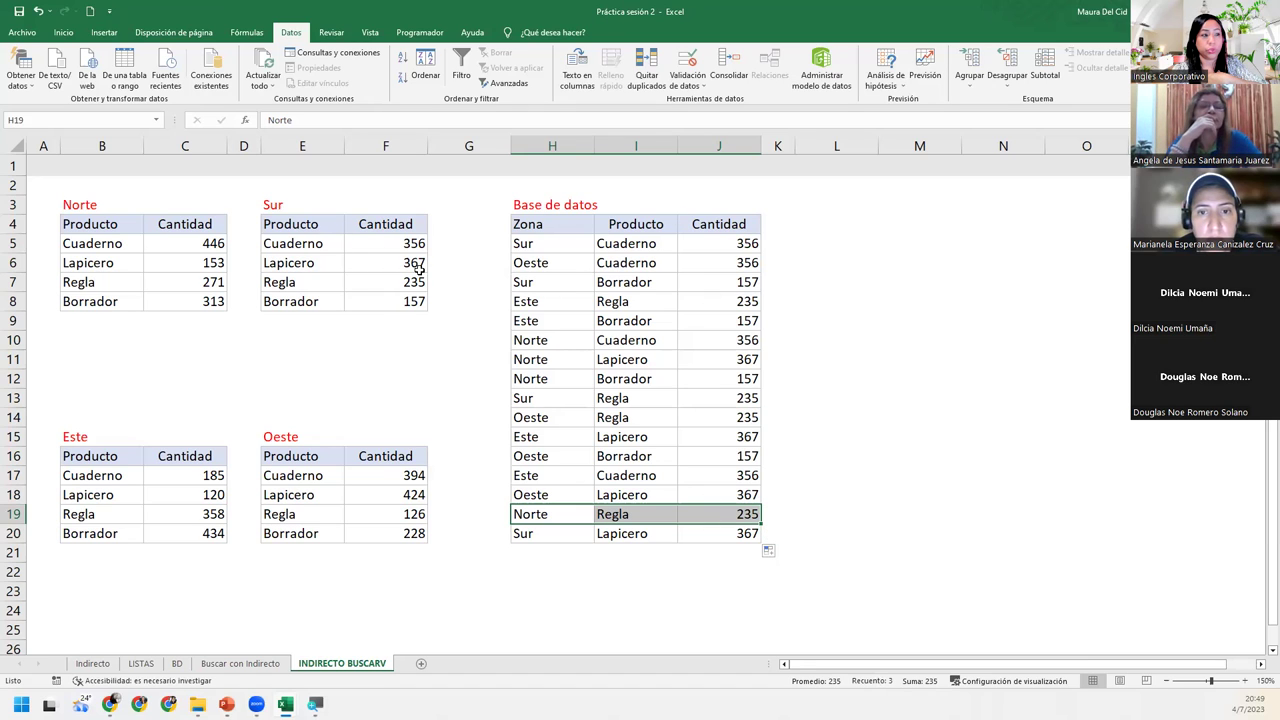
left_click_drag(745, 245, 756, 537)
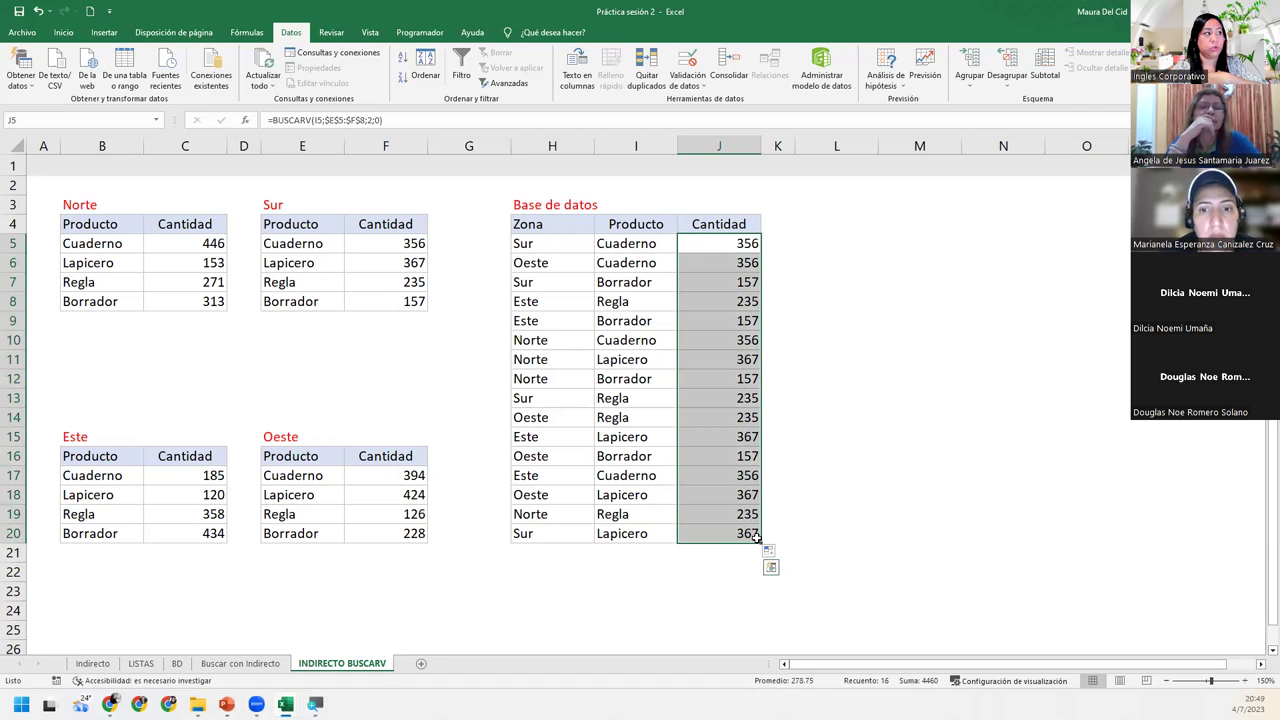
- Delete the J5:J20 lookup results, check Zona Sur in H5, and select the Sur data E5:F8
key("Delete")
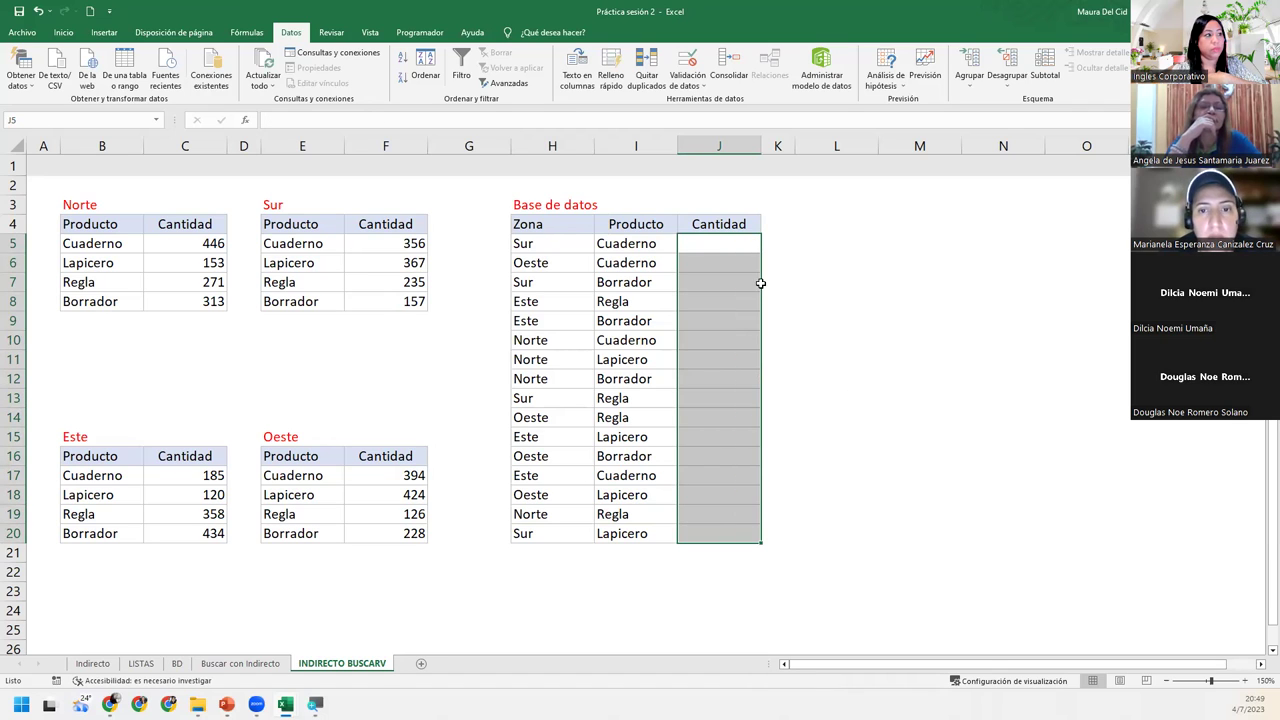
left_click(739, 243)
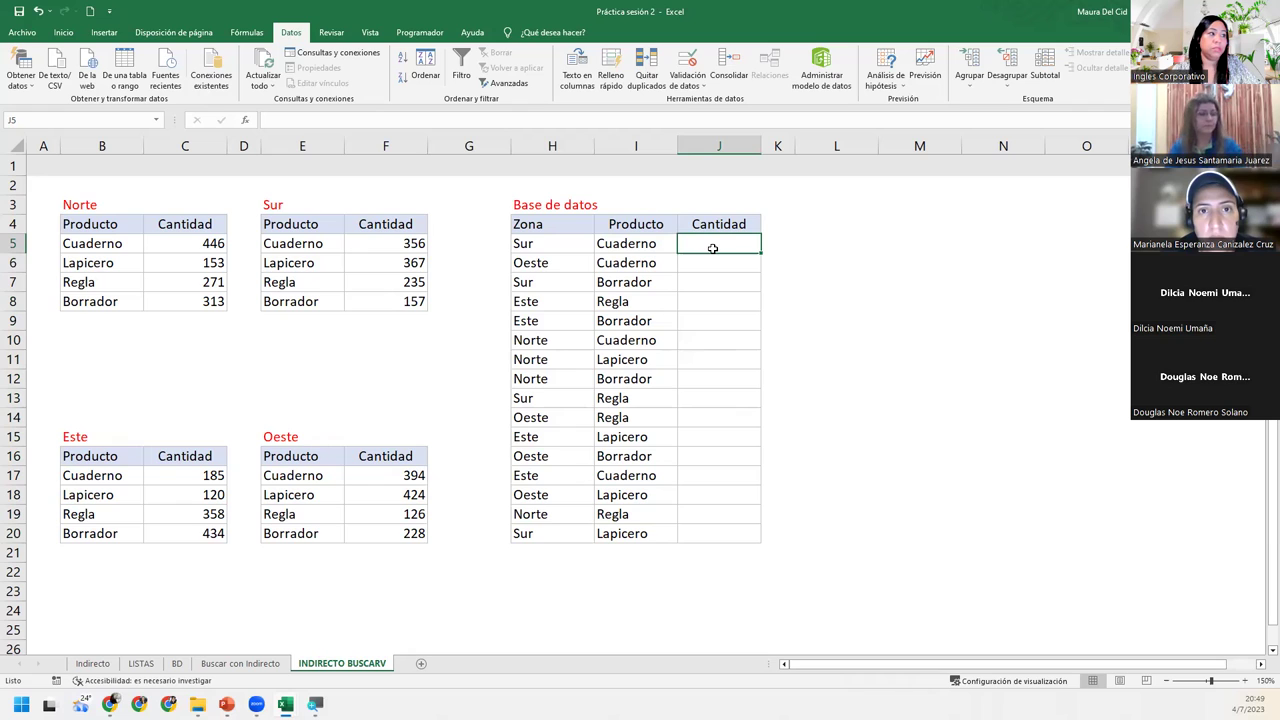
left_click(559, 243)
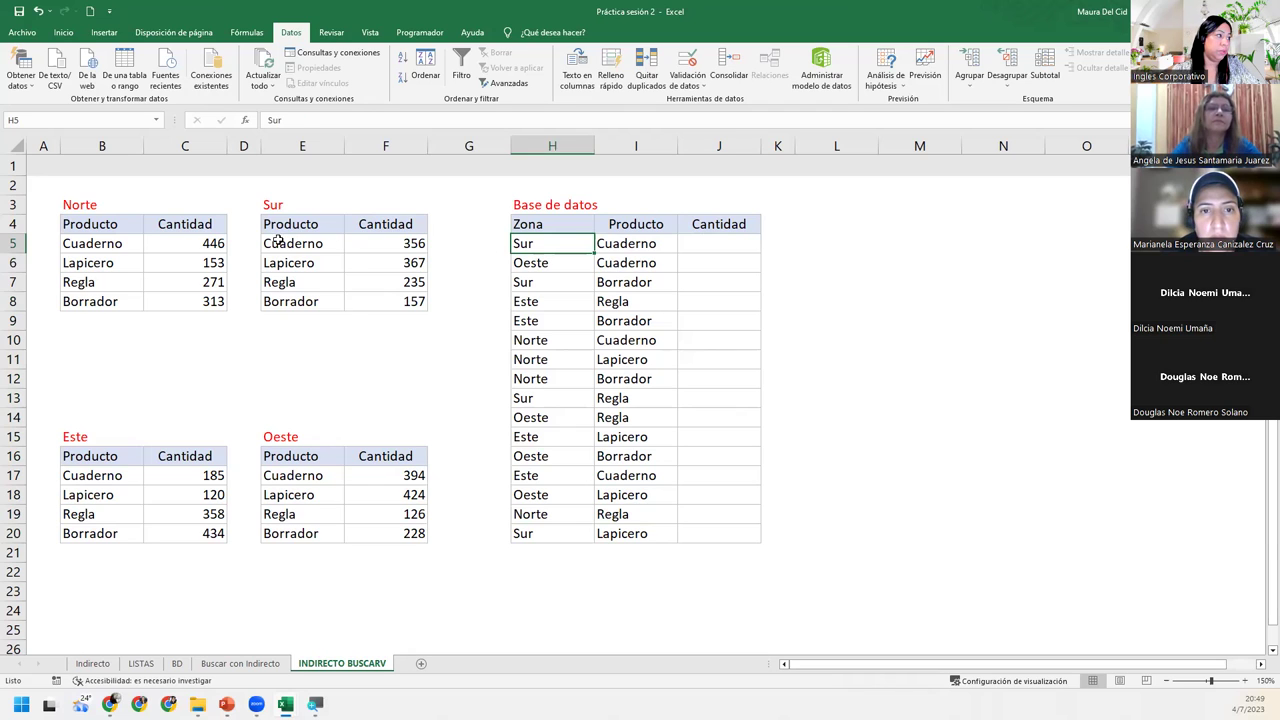
left_click_drag(295, 243, 397, 307)
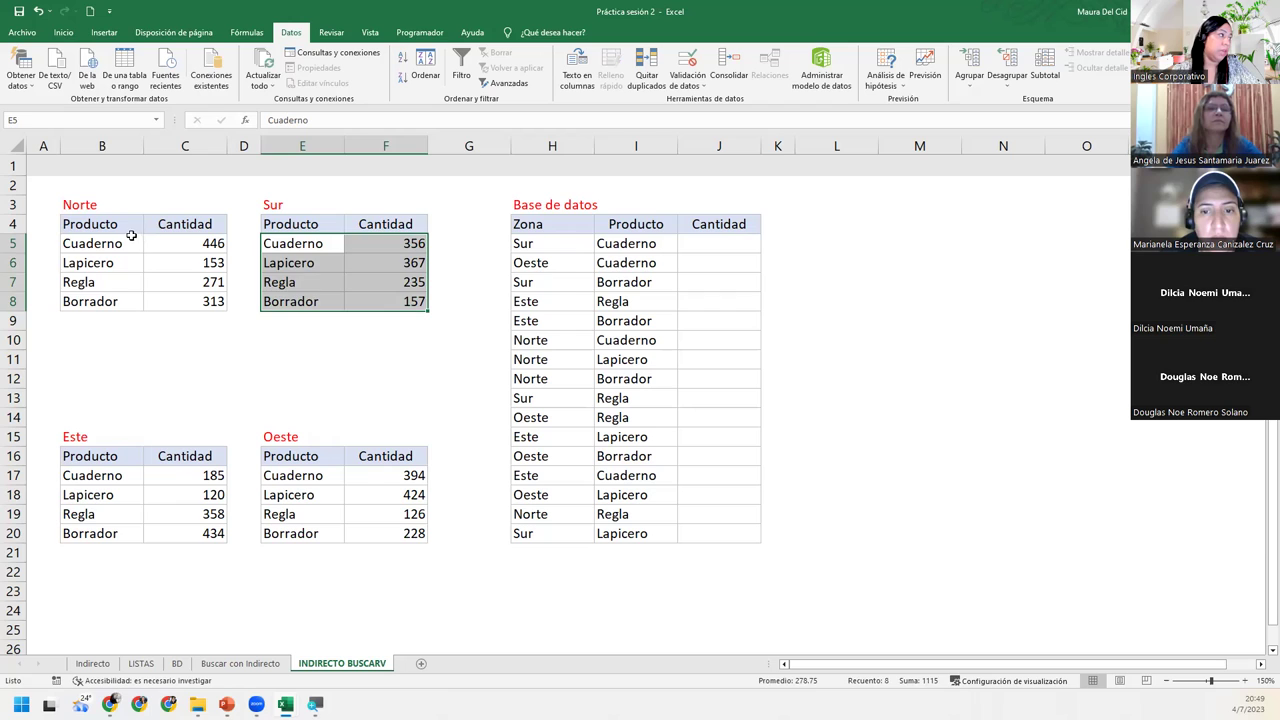
left_click_drag(131, 240, 203, 310)
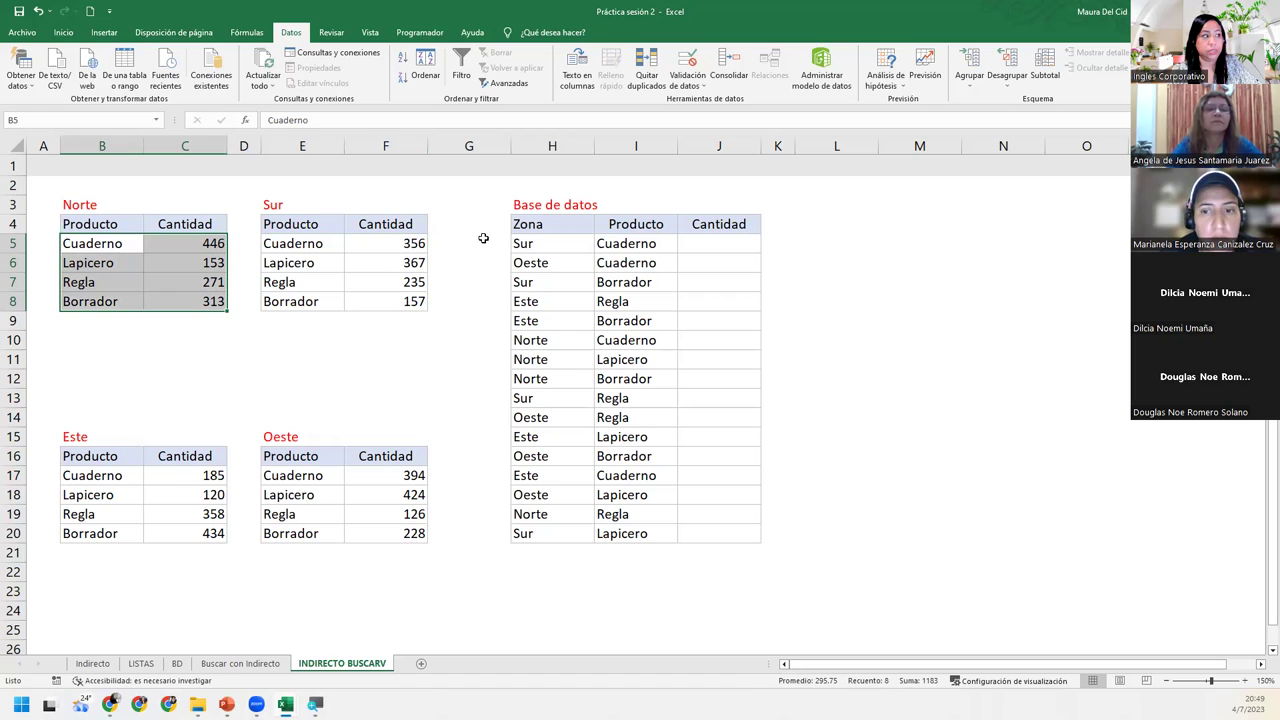
left_click(699, 244)
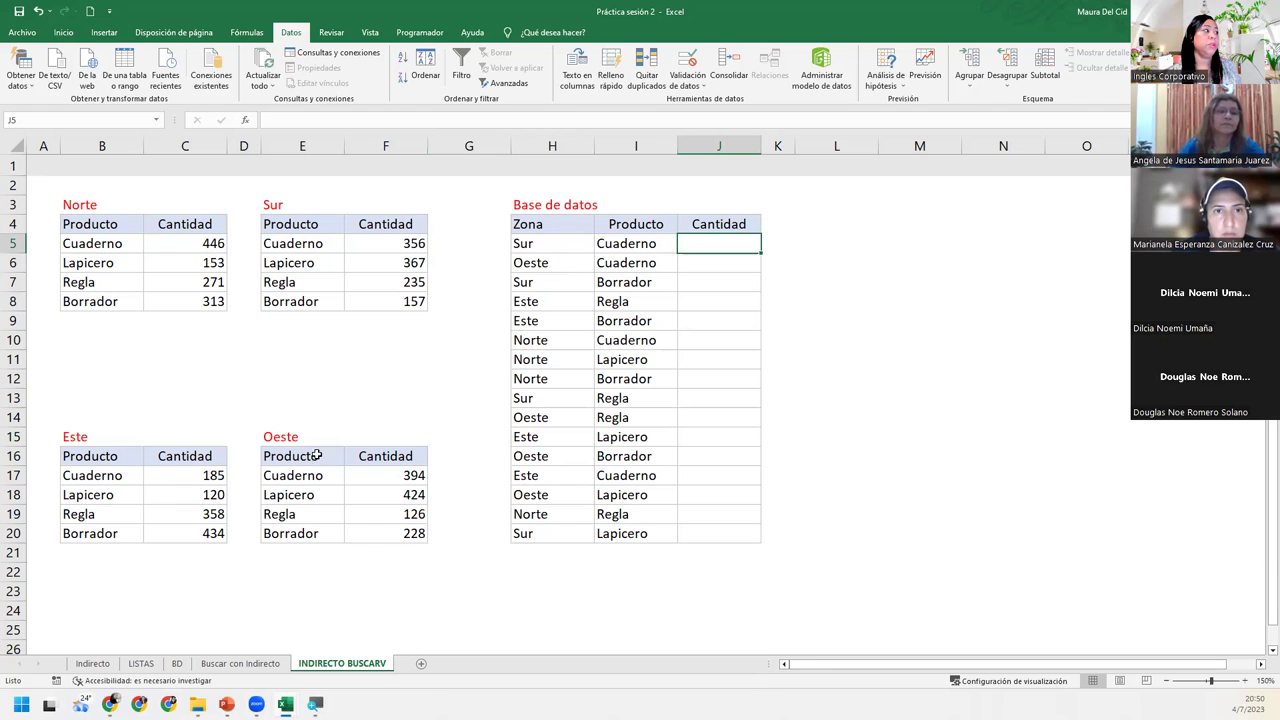
left_click(122, 250)
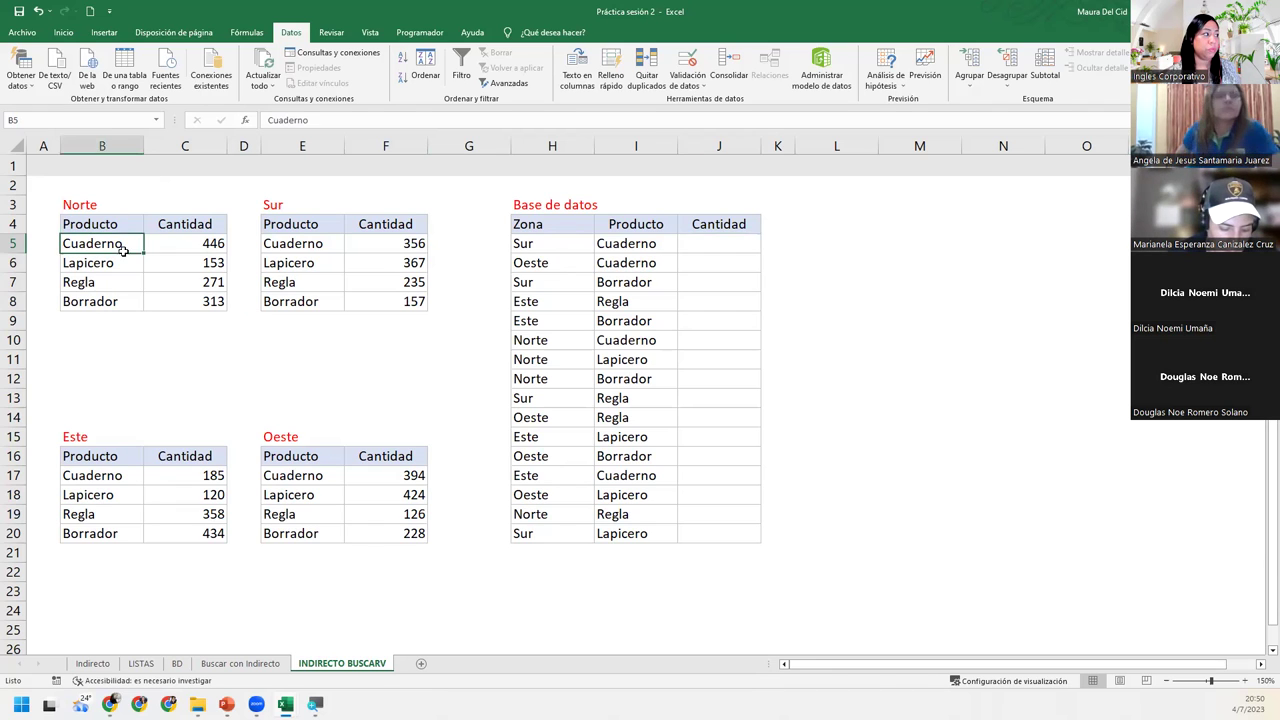
left_click_drag(122, 250, 205, 306)
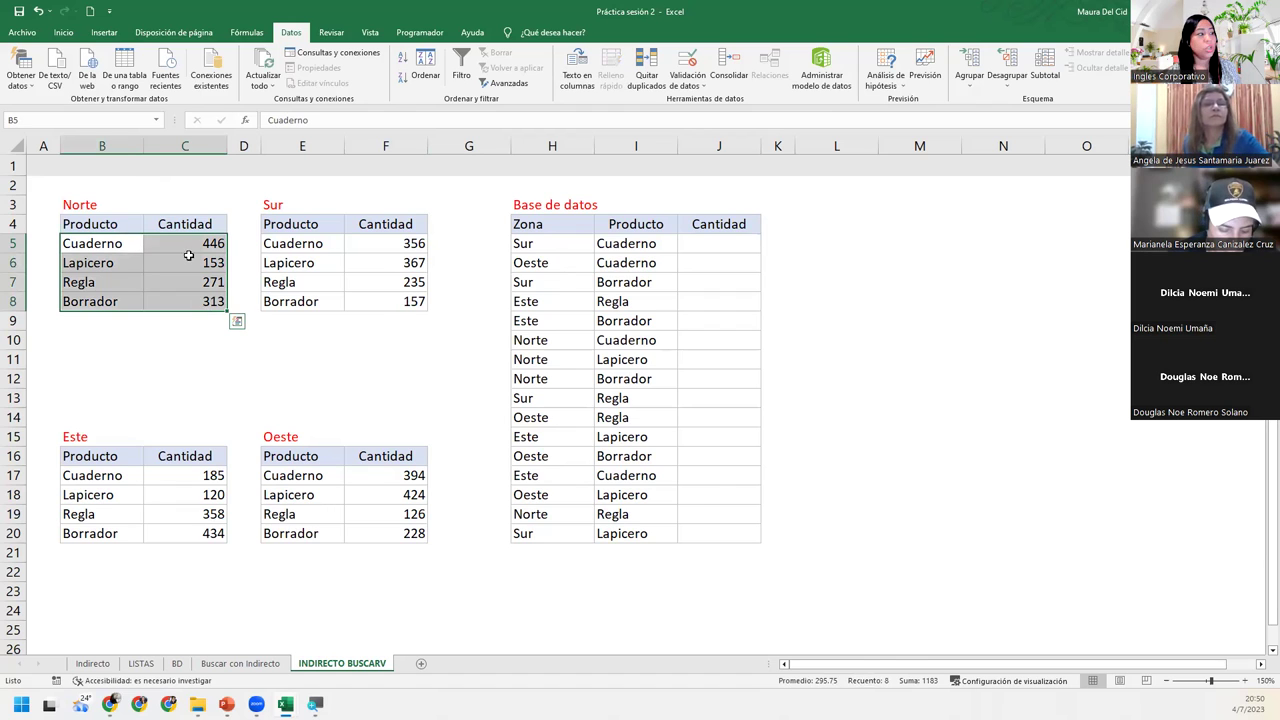
left_click_drag(66, 226, 182, 300)
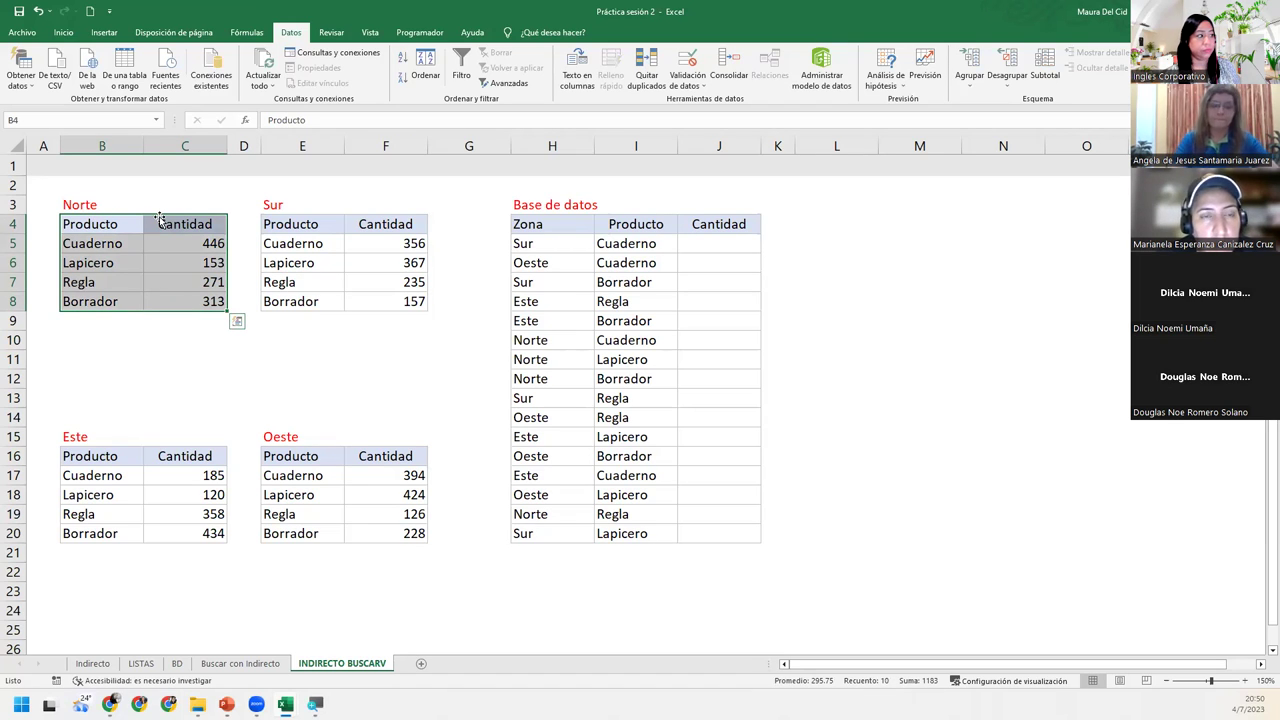
left_click_drag(100, 243, 178, 299)
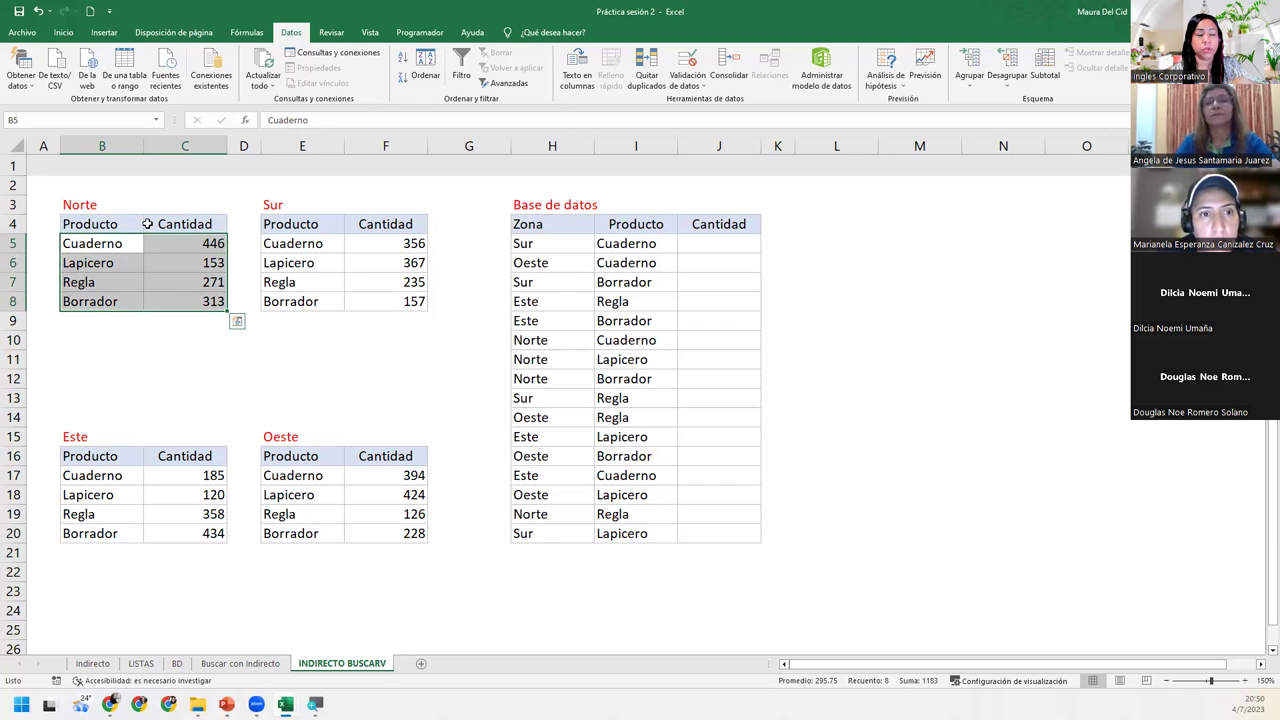
- Name the B5:C8 range Norte and the E5:F8 range Sur
left_click(33, 119)
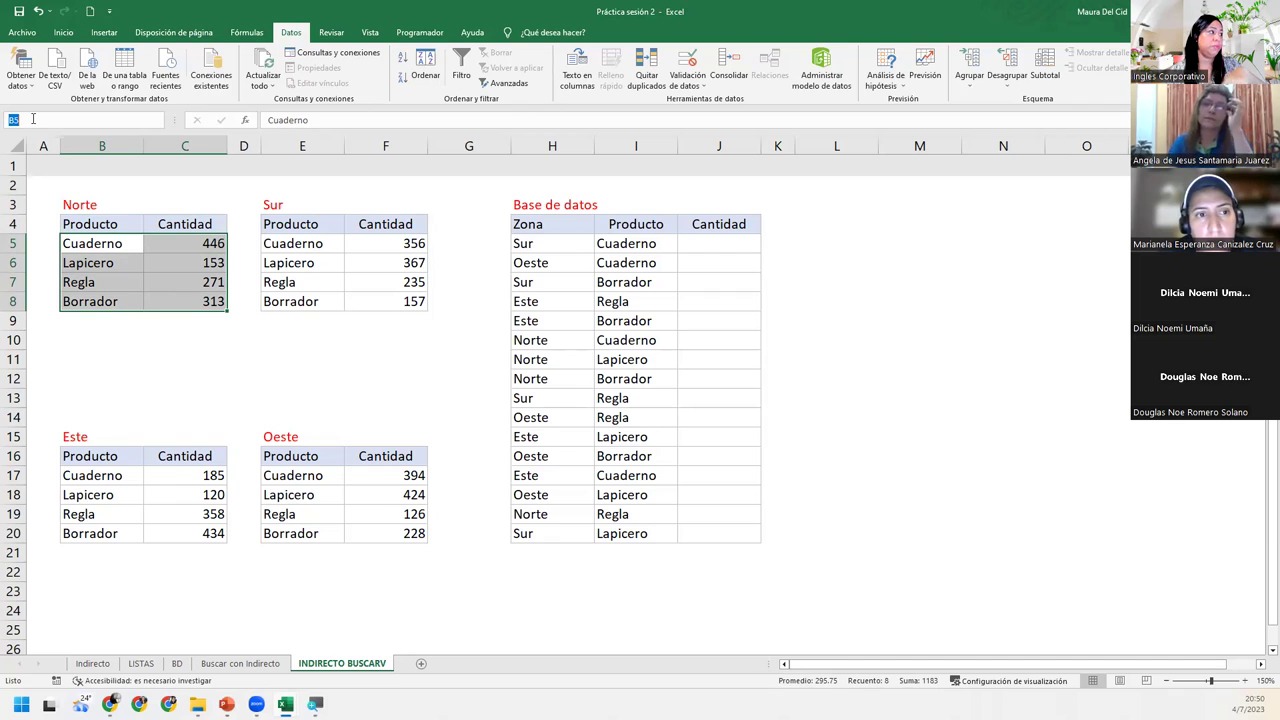
type("Norte")
key("Return")
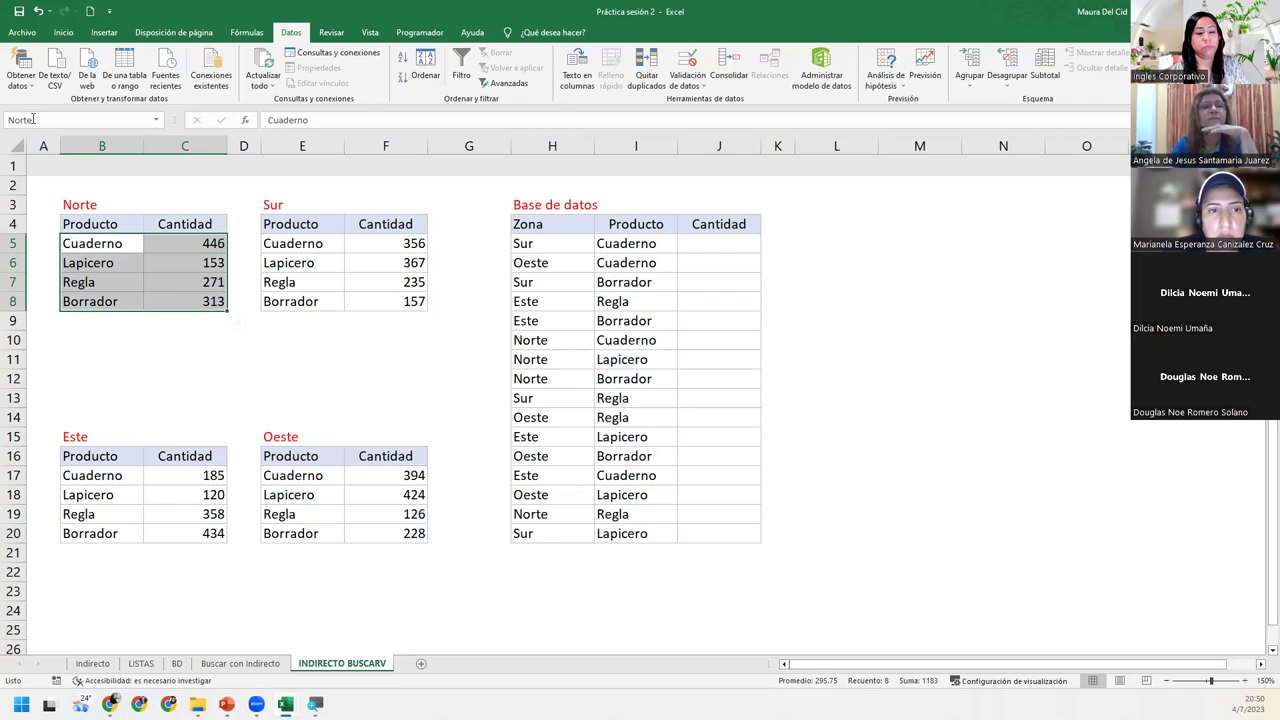
left_click_drag(275, 243, 398, 301)
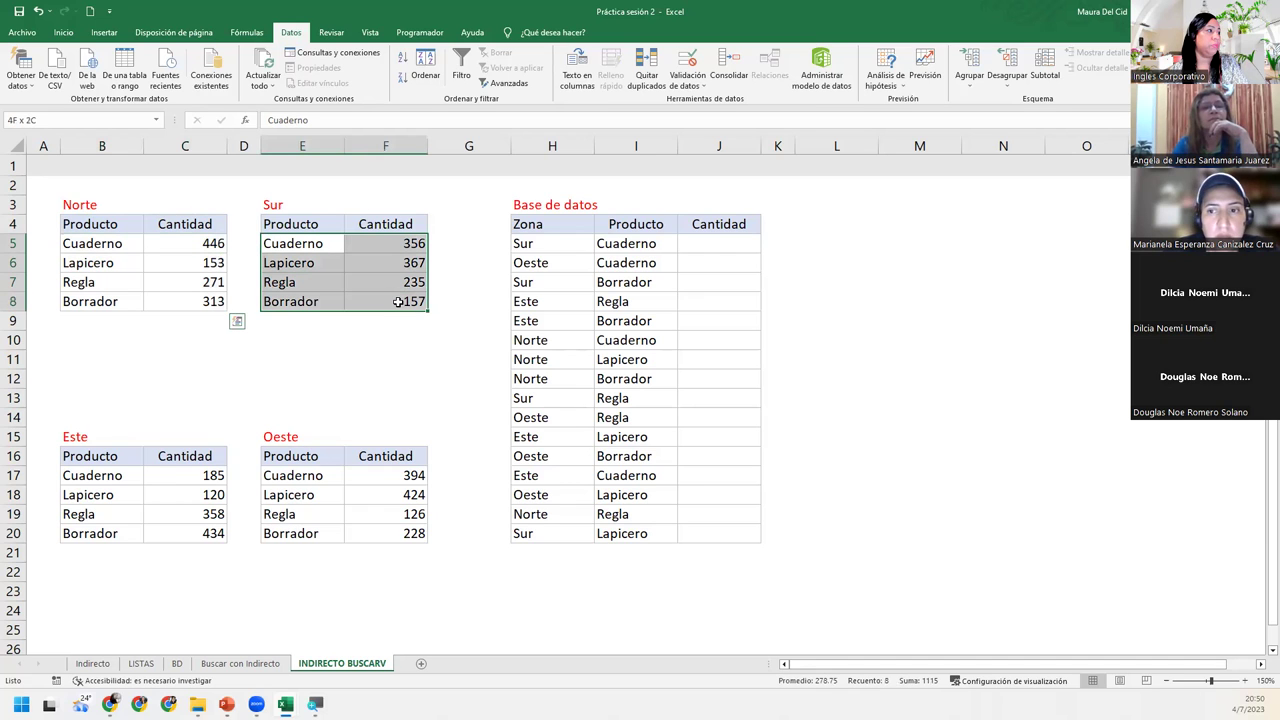
left_click(246, 32)
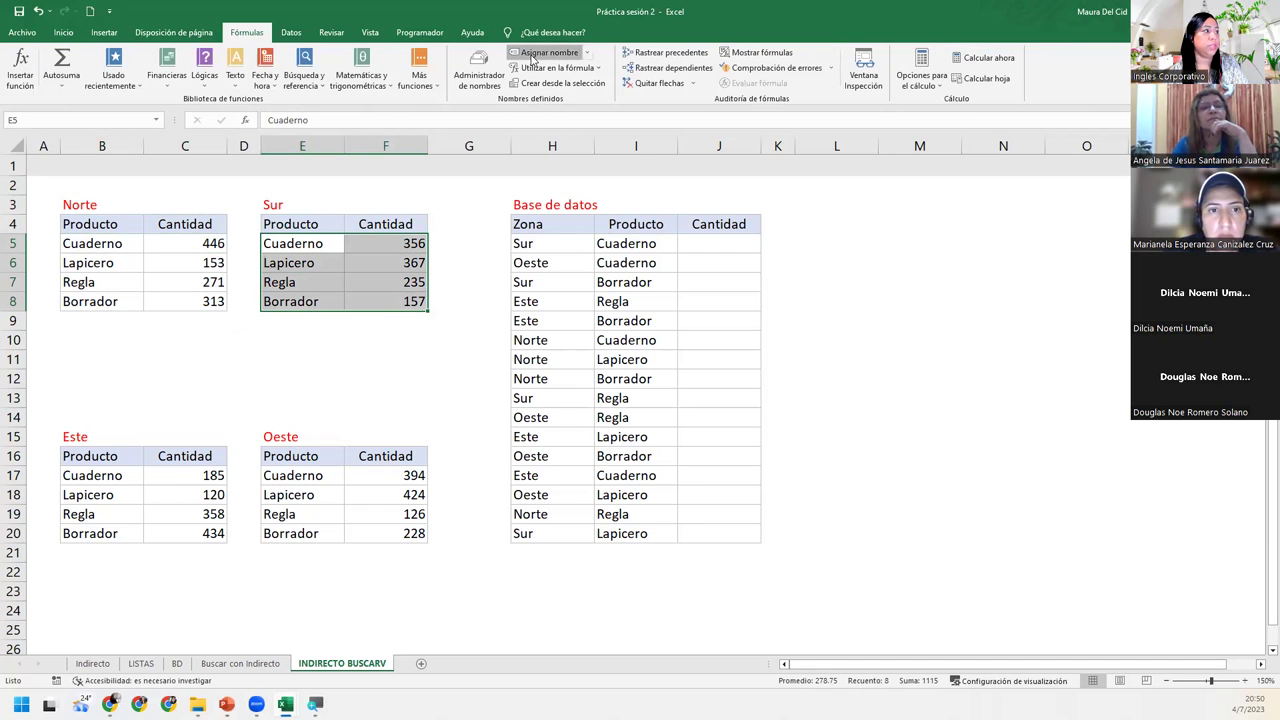
left_click(548, 52)
type("Sur")
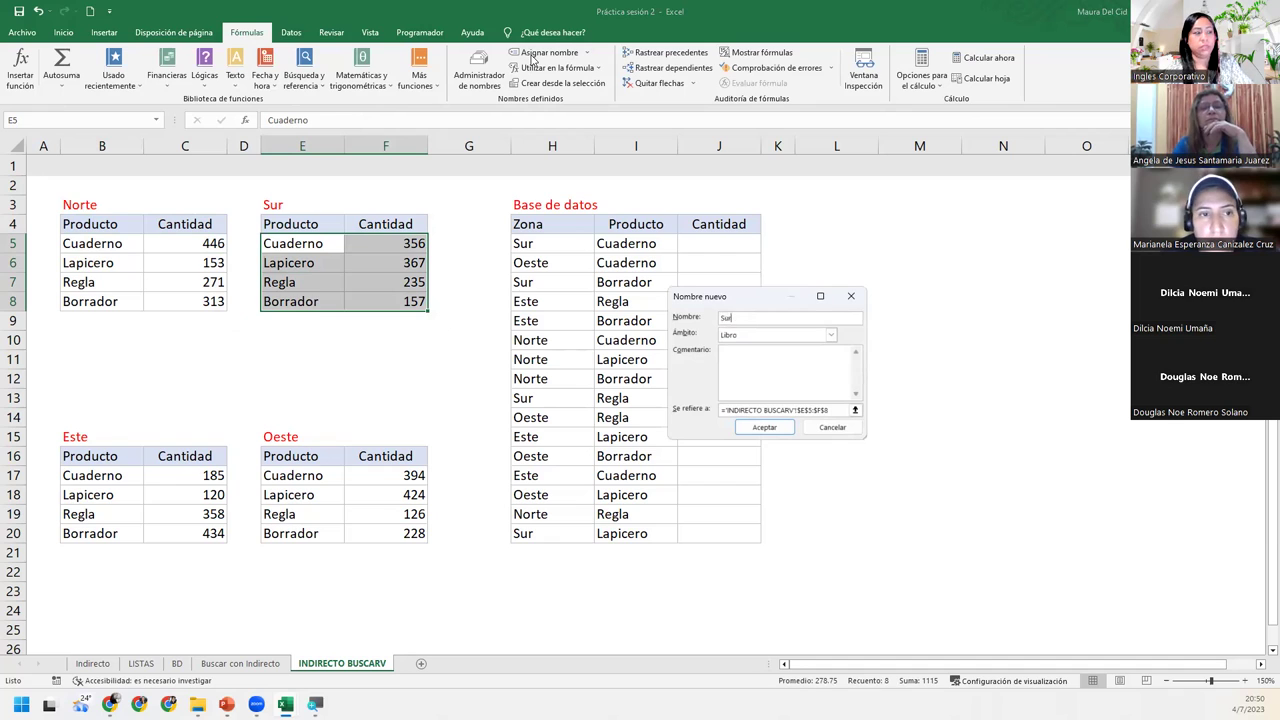
key("Return")
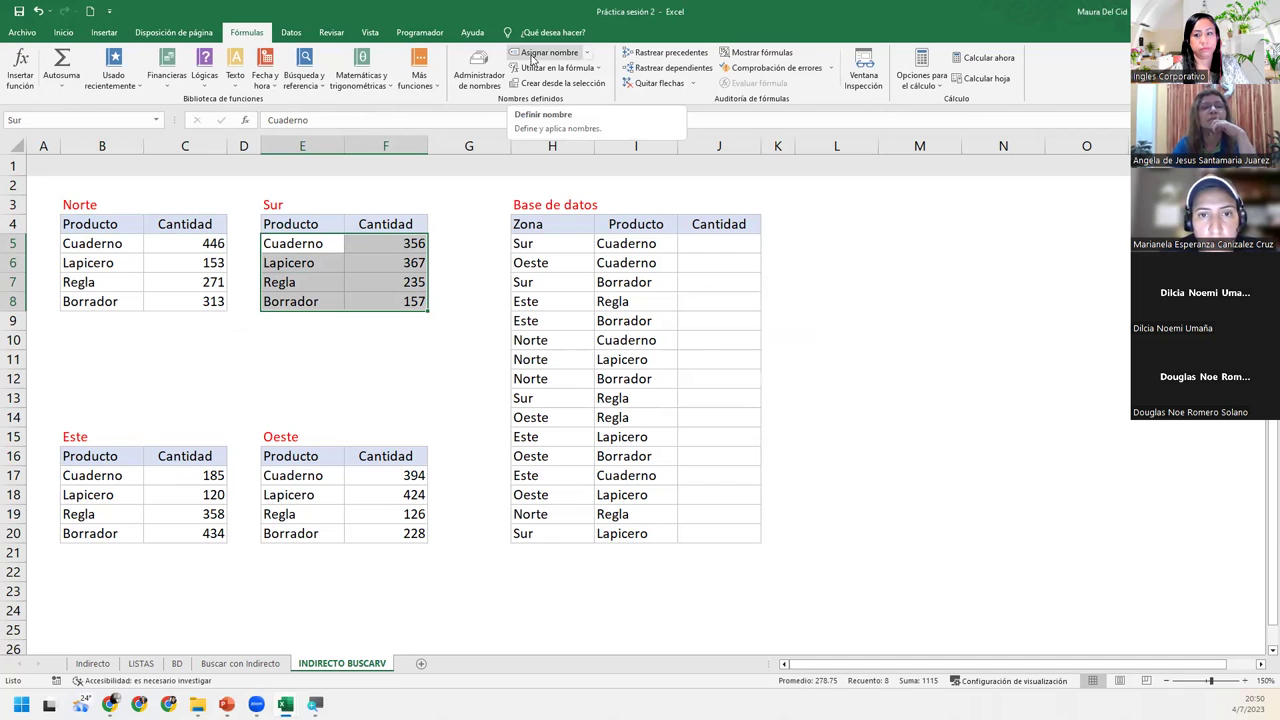
- Name the Este table data B17:C20 'Este', retrying after an invalid-reference error
left_click_drag(98, 476, 194, 528)
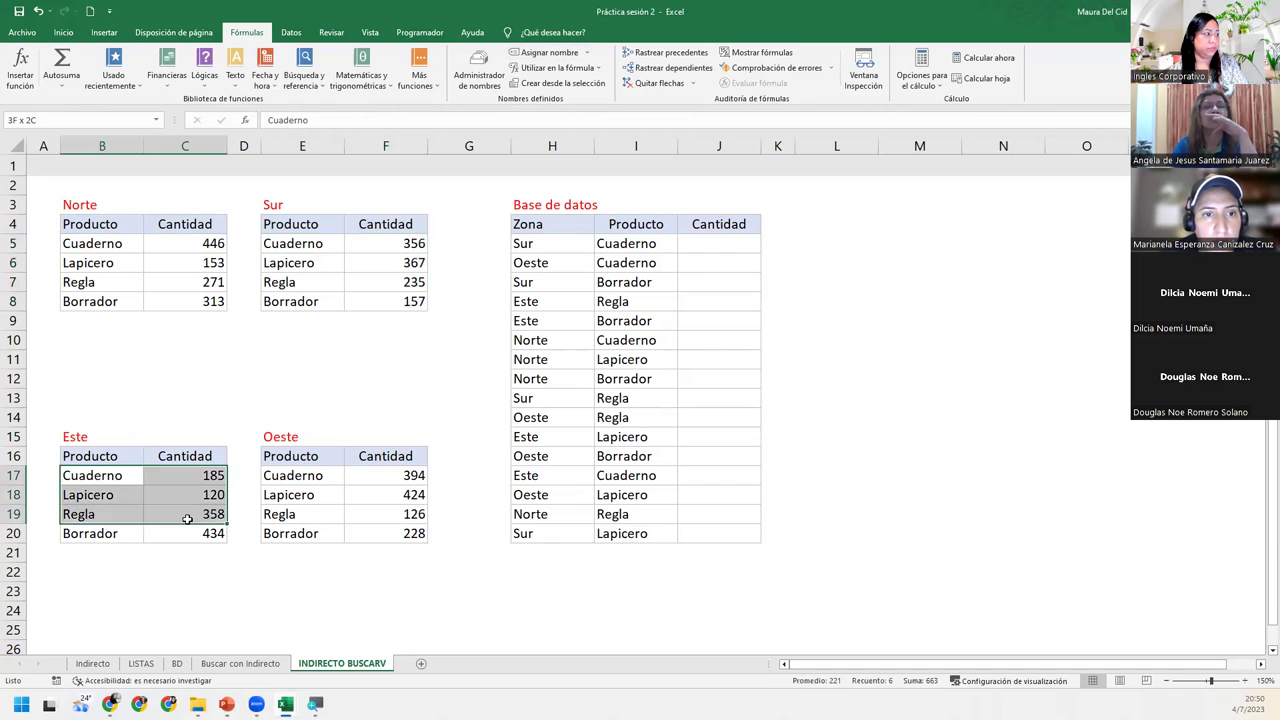
left_click(96, 117)
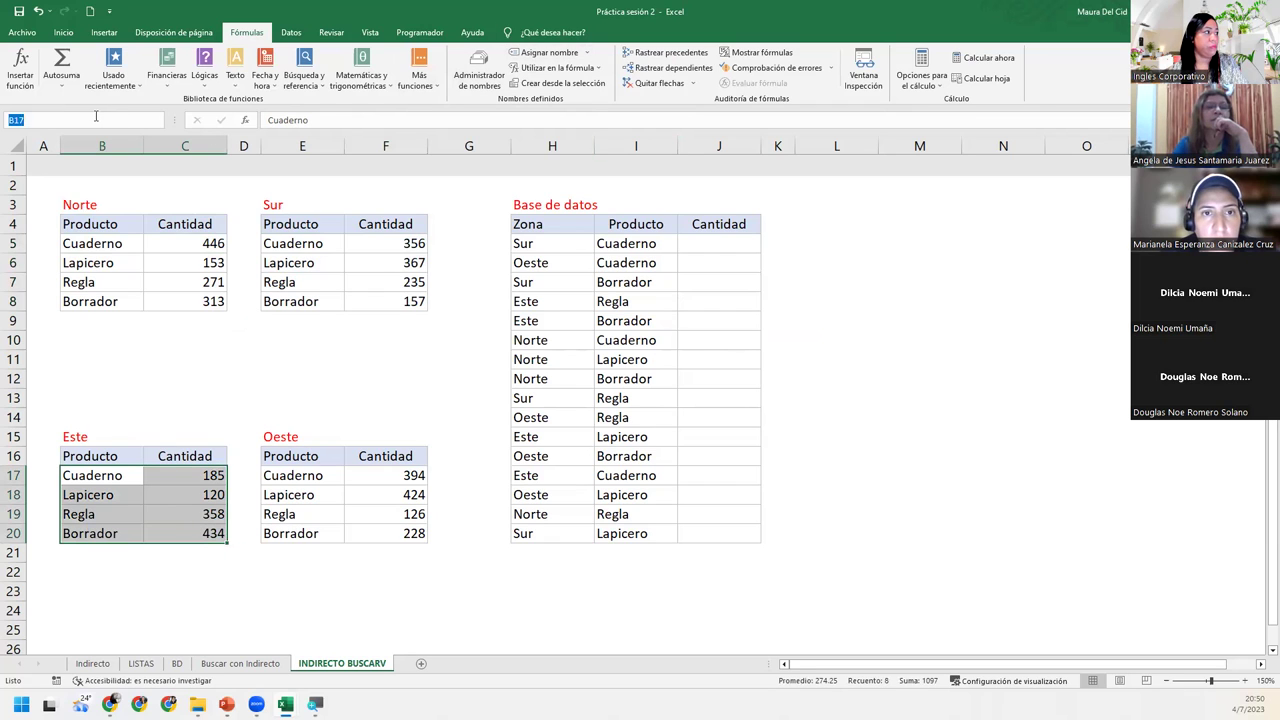
type("Es")
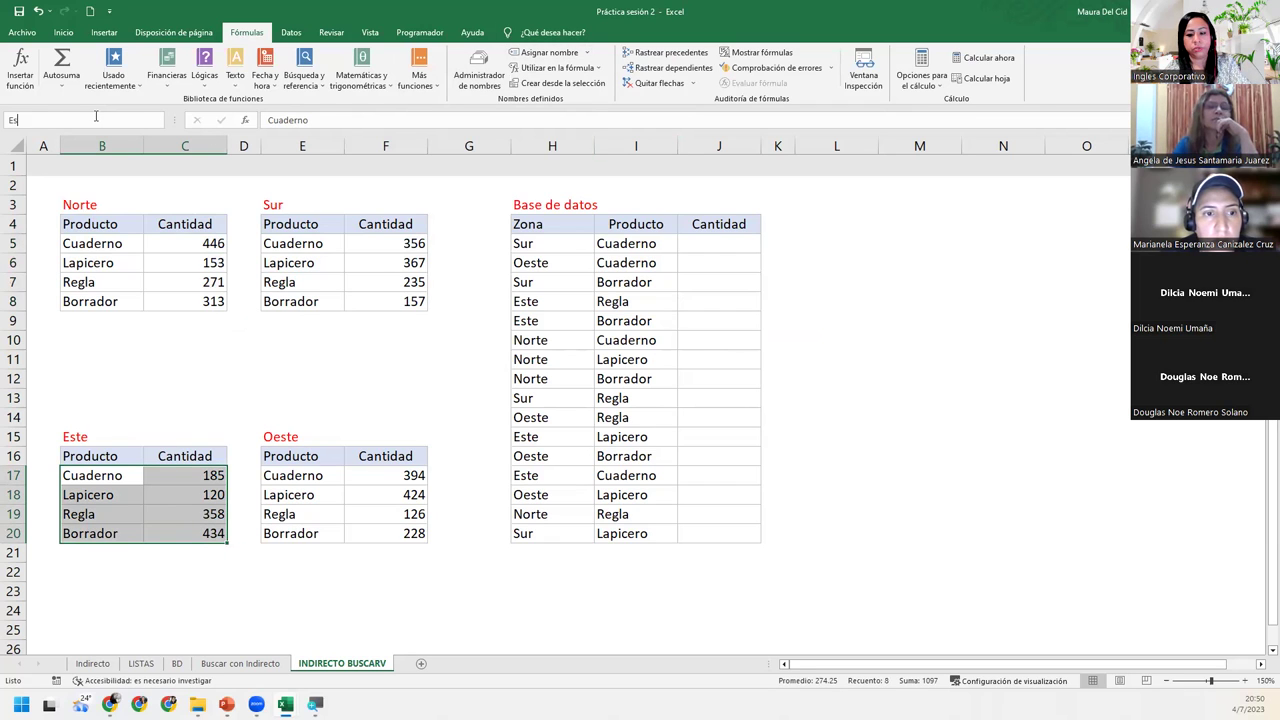
type("te")
key("Return")
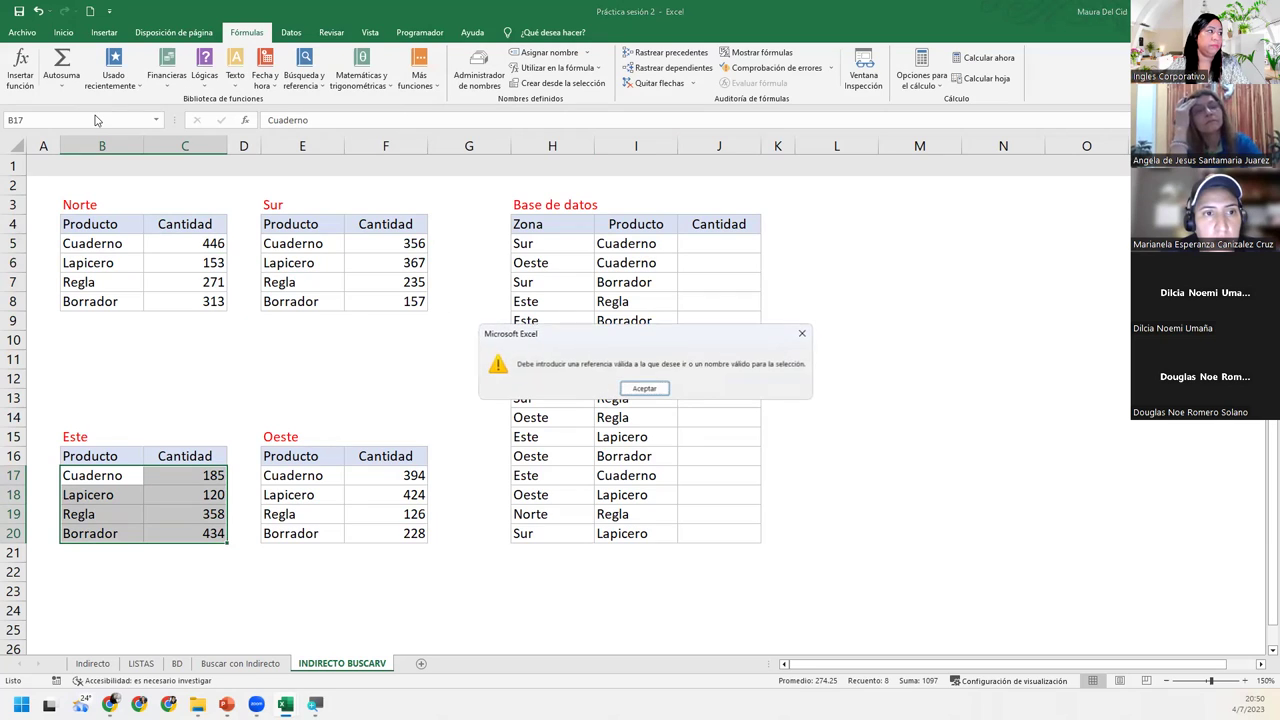
key("Return")
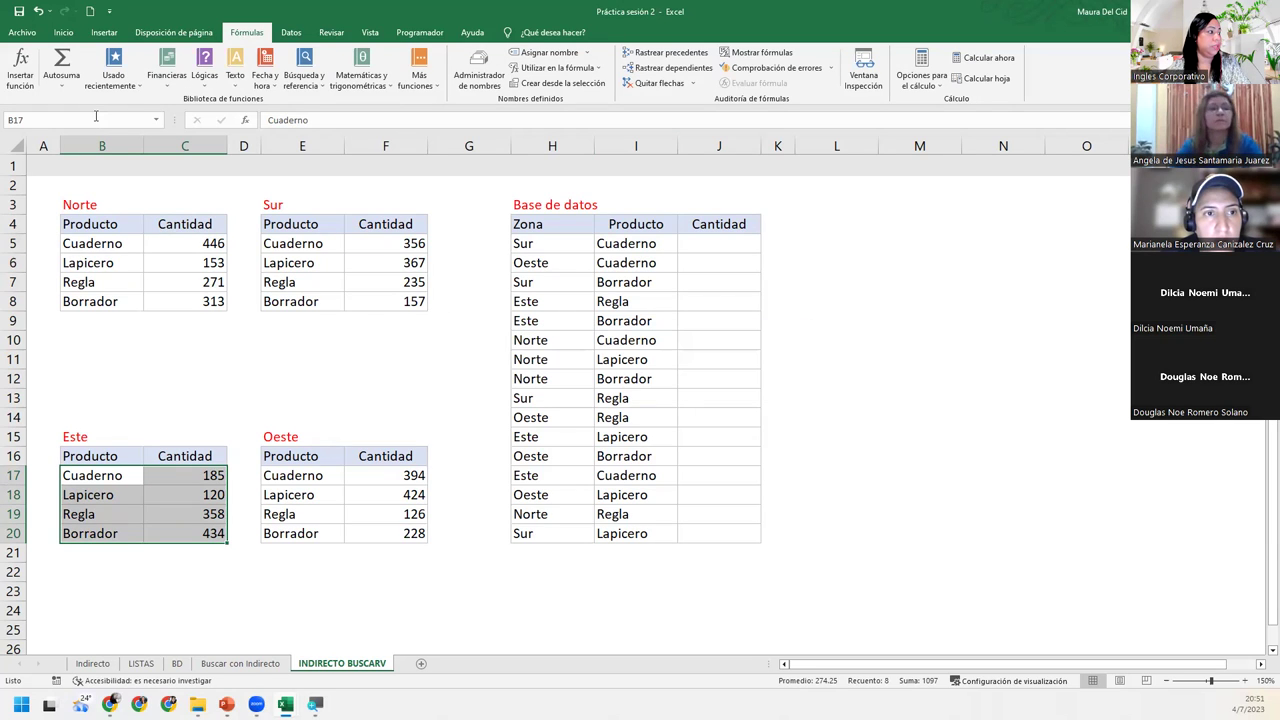
left_click(96, 117)
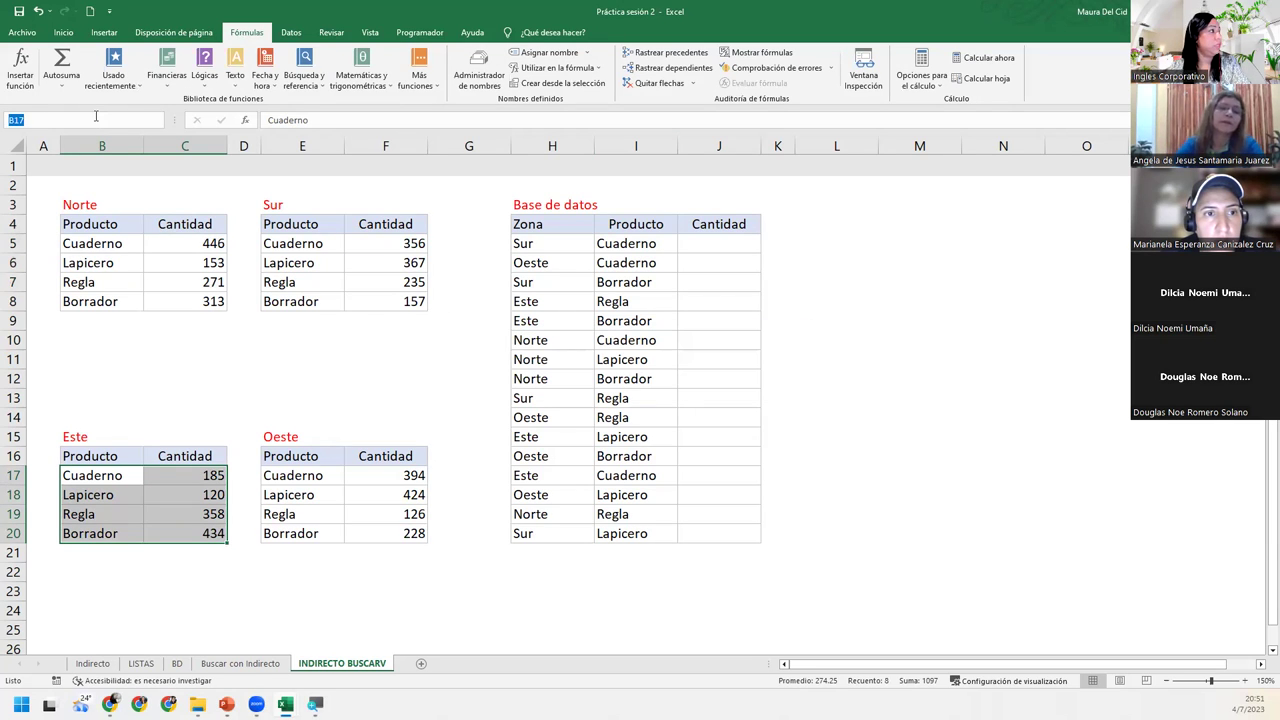
type("Este")
key("Return")
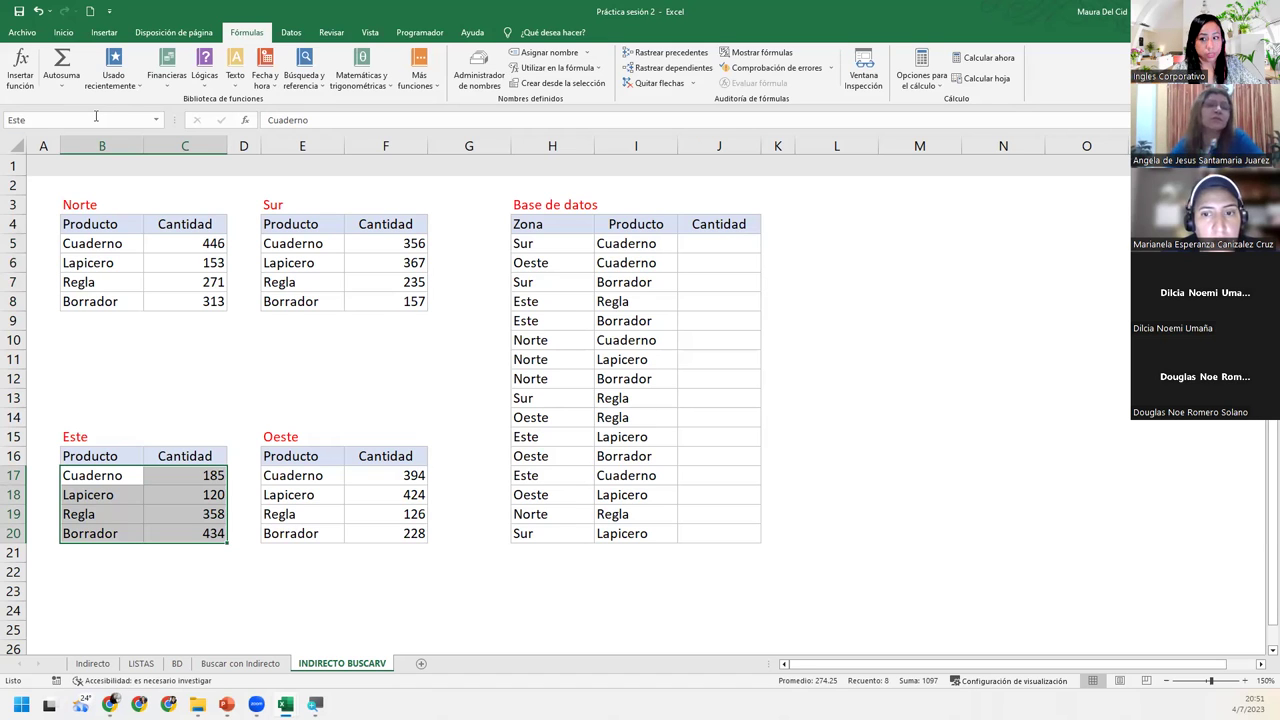
- Name the Oeste products and quantities E17:F20 'Oeste', then select J5
left_click(70, 205)
left_click_drag(72, 244, 172, 300)
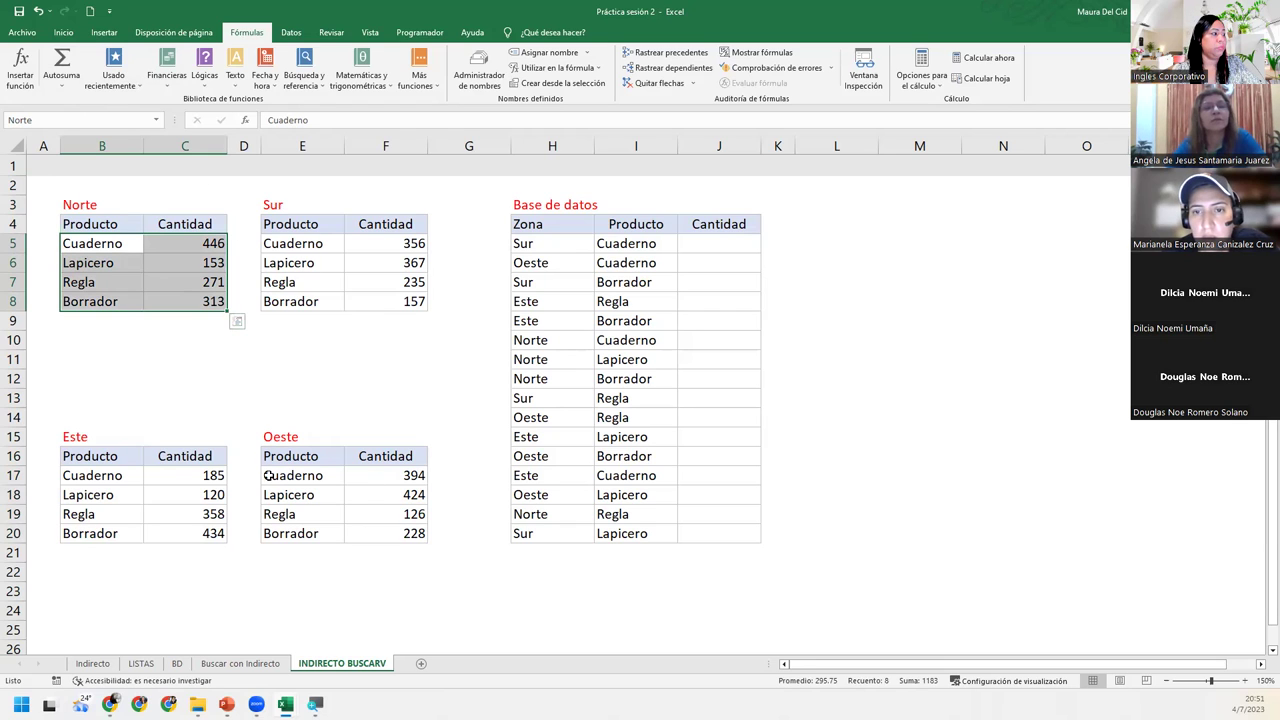
left_click_drag(268, 476, 410, 535)
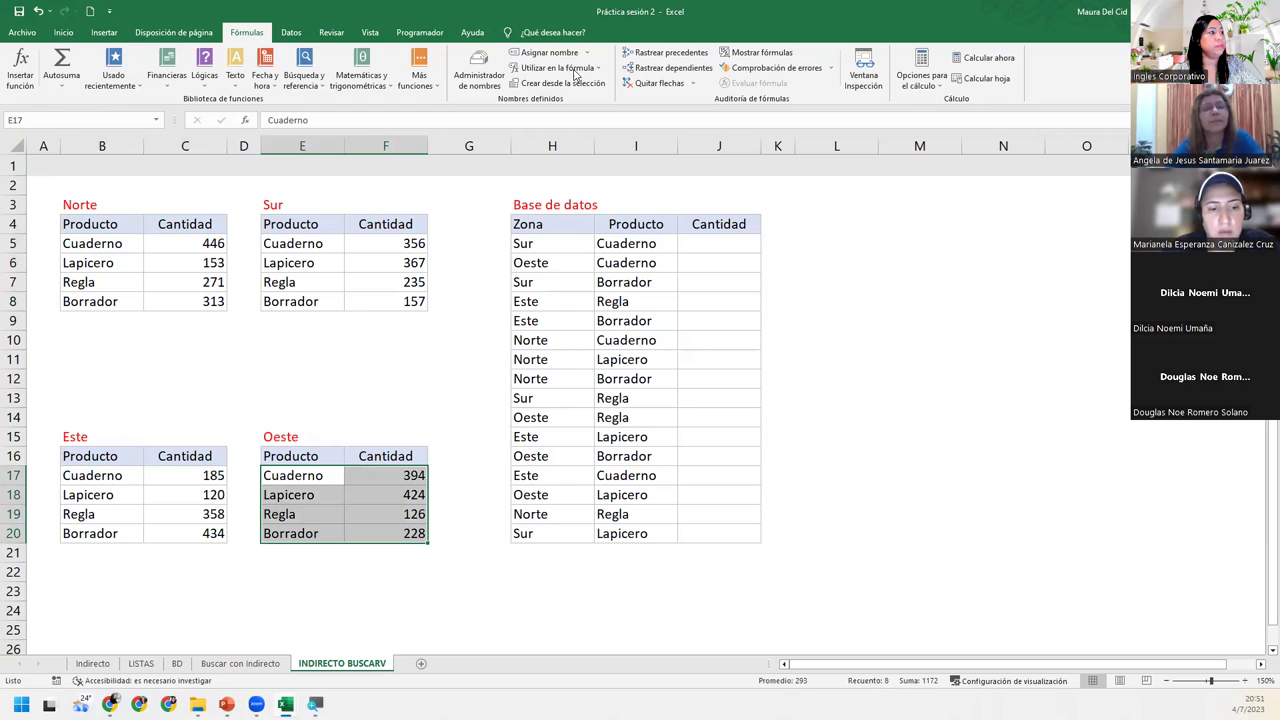
left_click(106, 121)
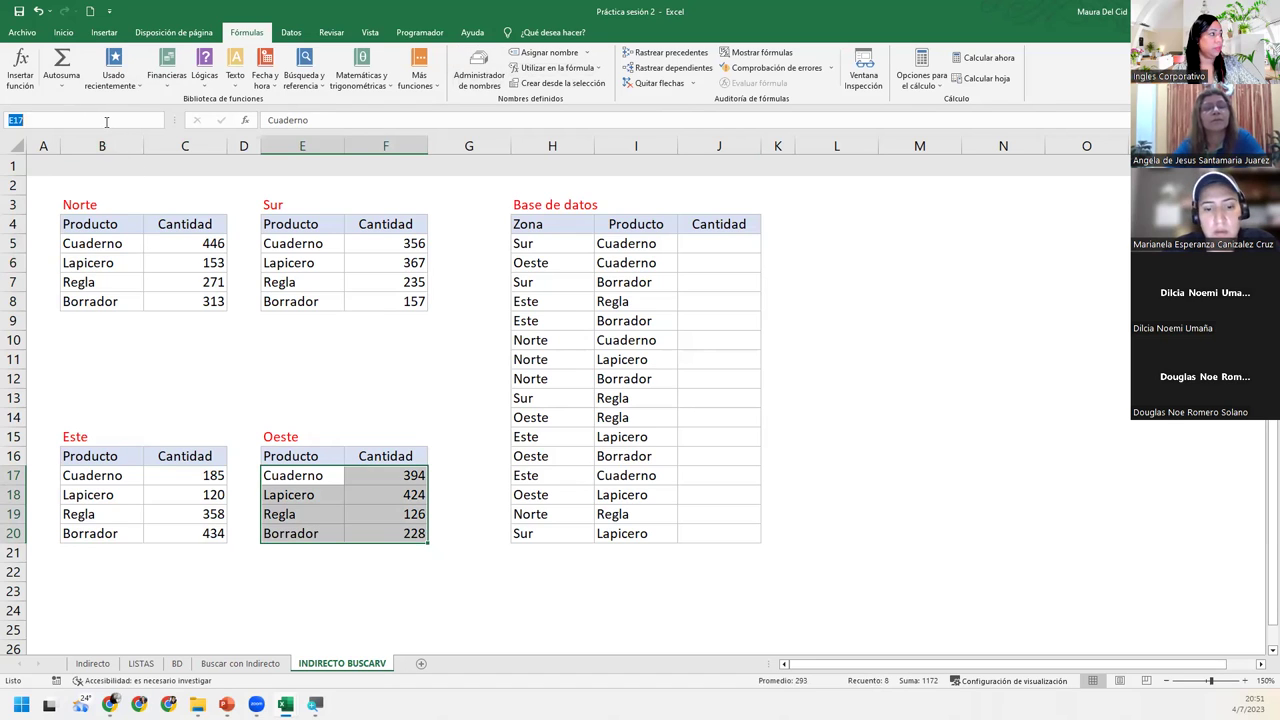
type("Oeste")
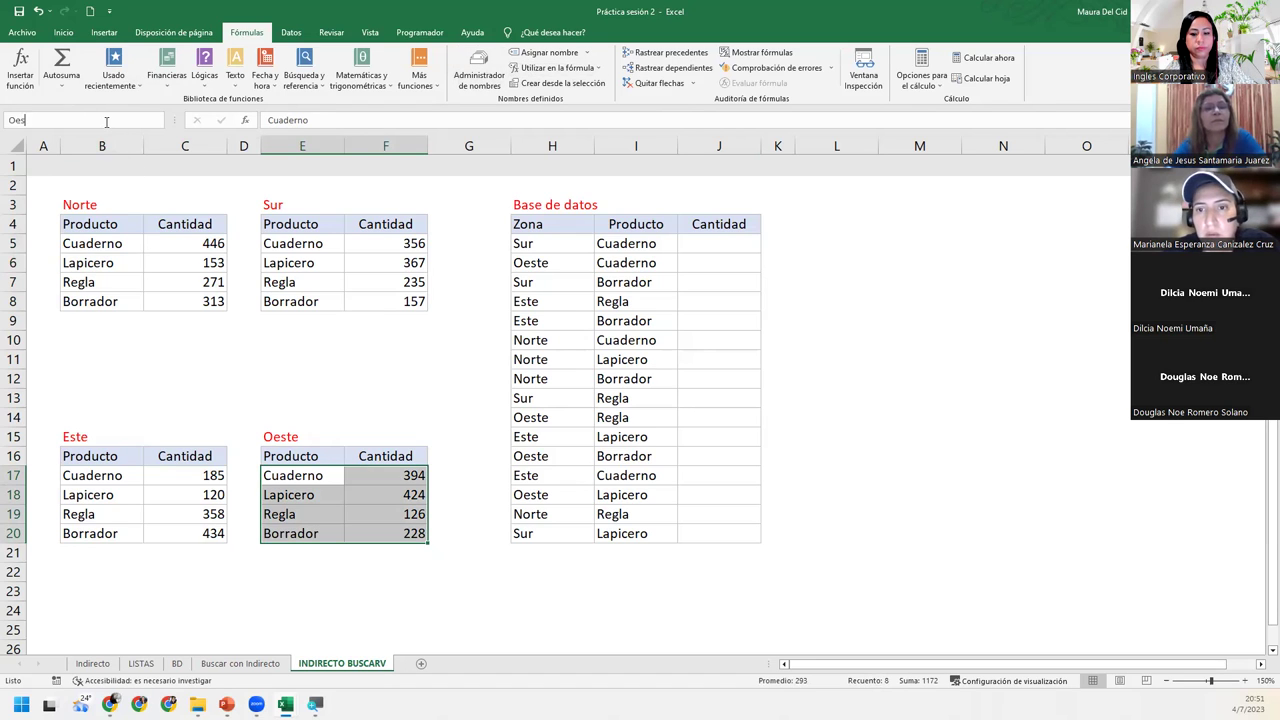
key("Return")
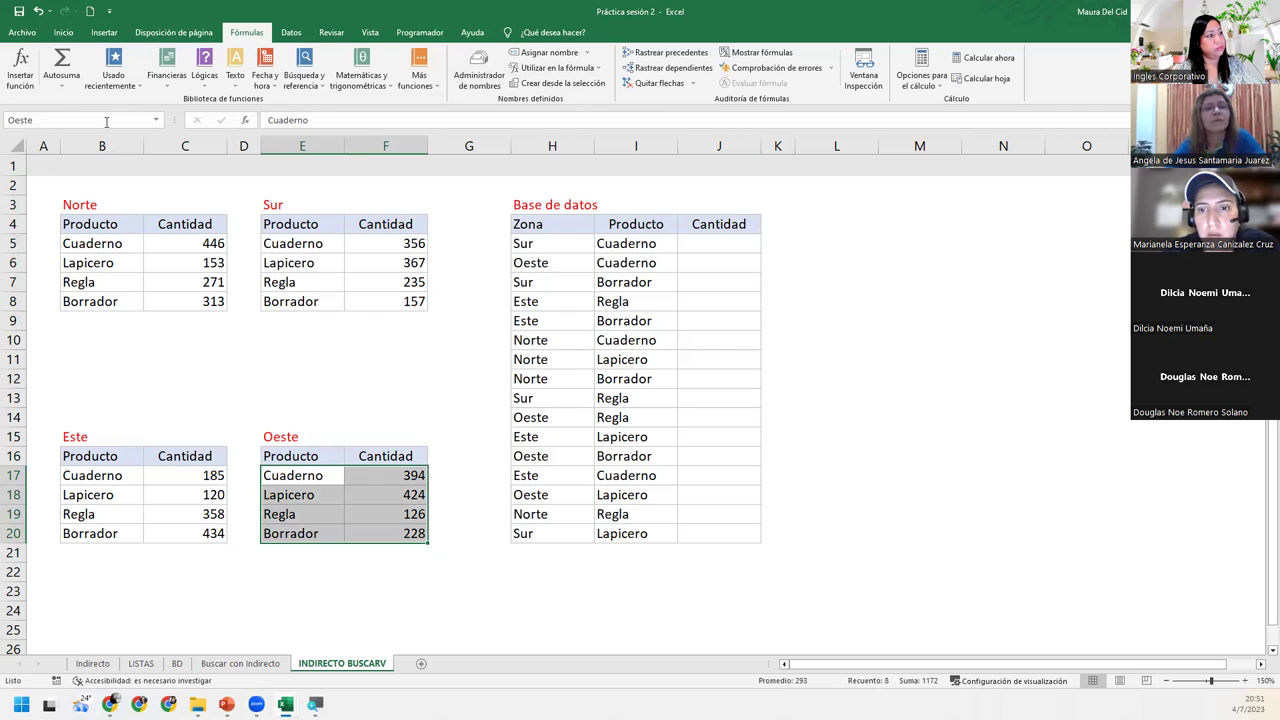
left_click(748, 248)
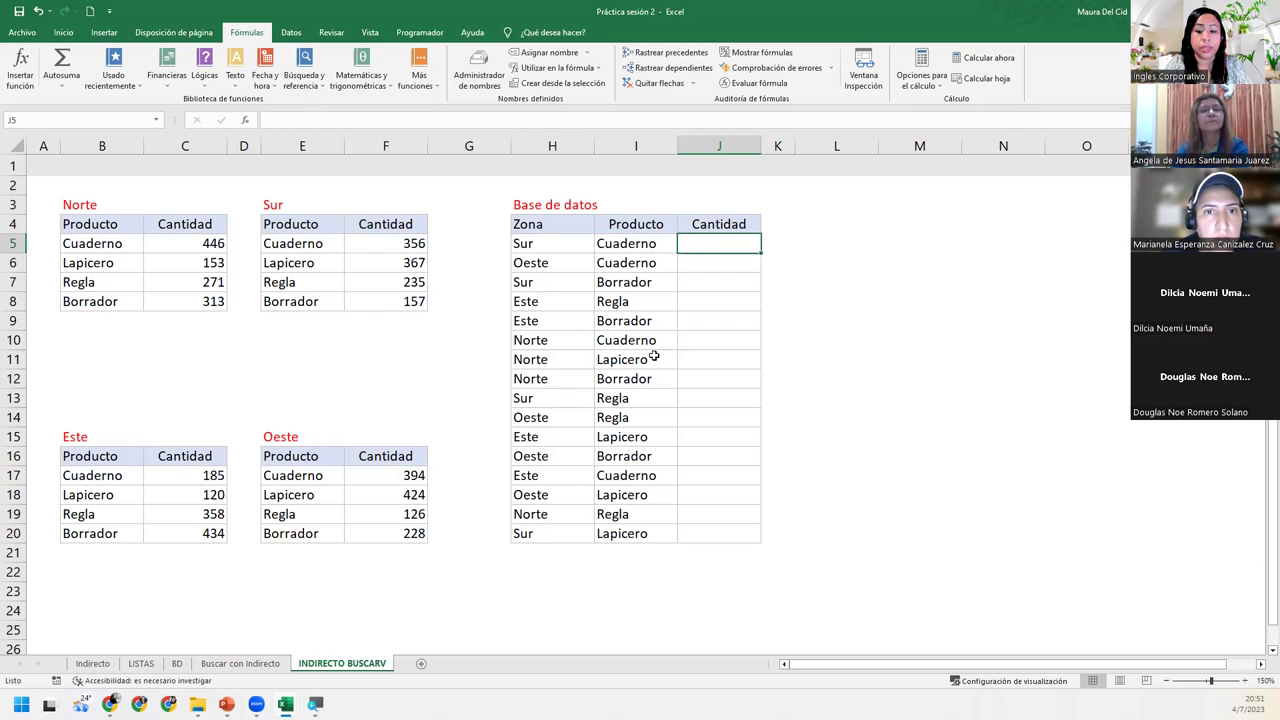
- Enter =BUSCARV(I5;Sur;2;0) in J5, returning 356 for Cuaderno
type("=bus")
key("Down")
key("Down")
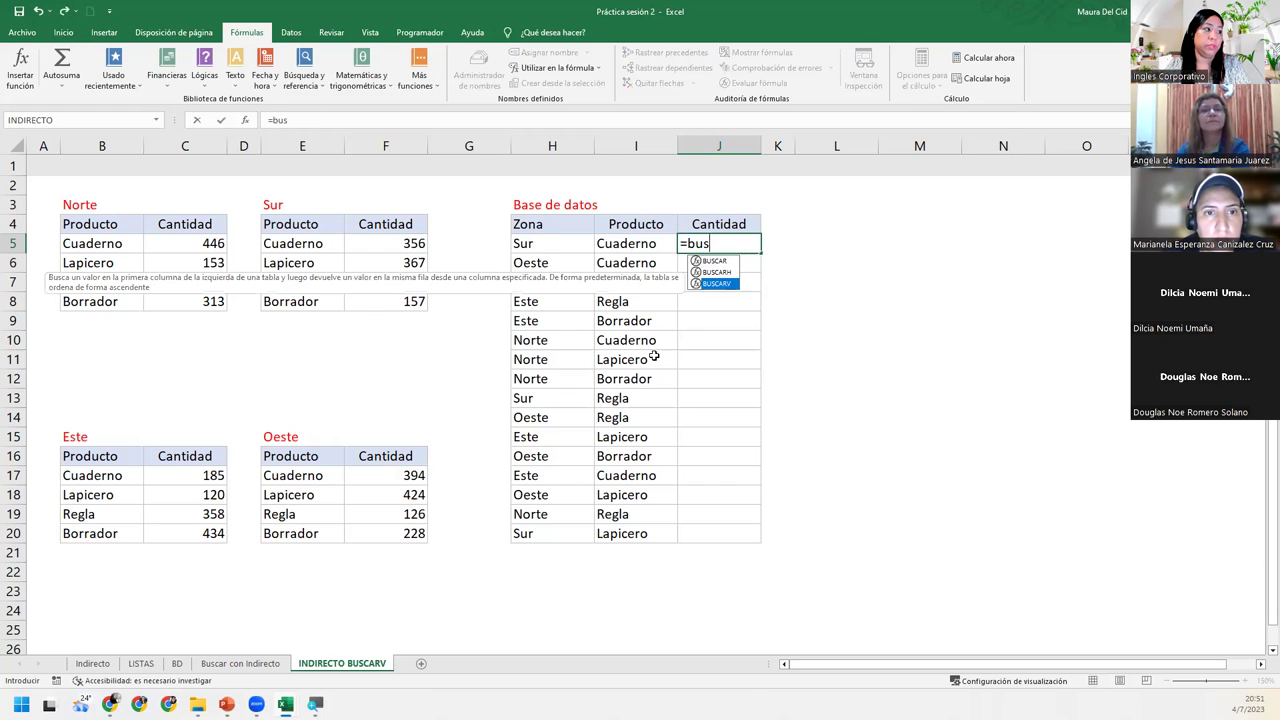
key("Tab")
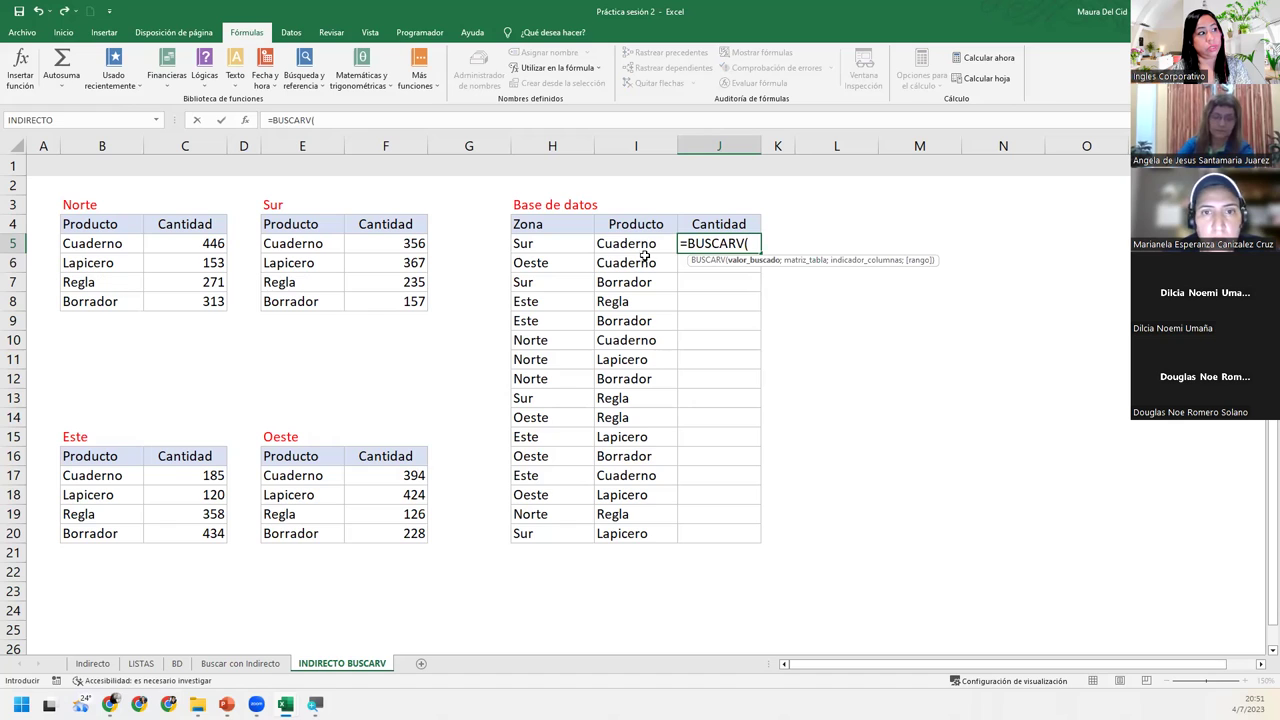
left_click(646, 245)
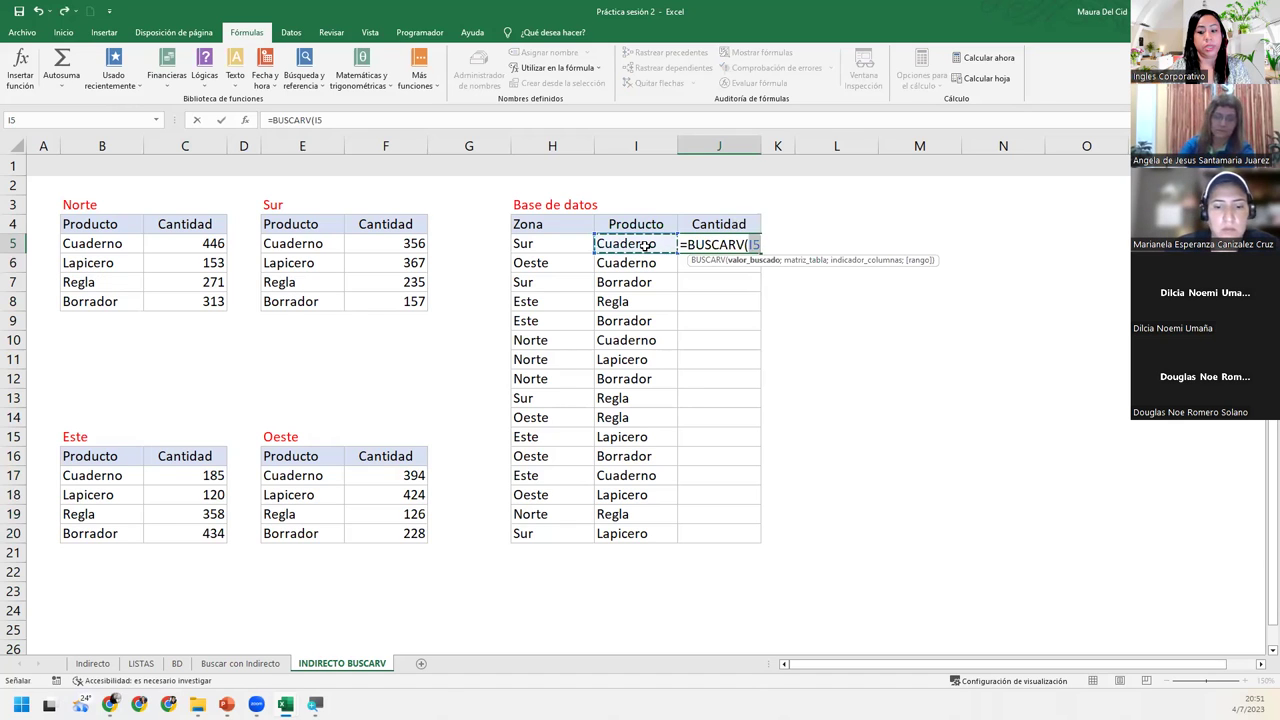
type(";")
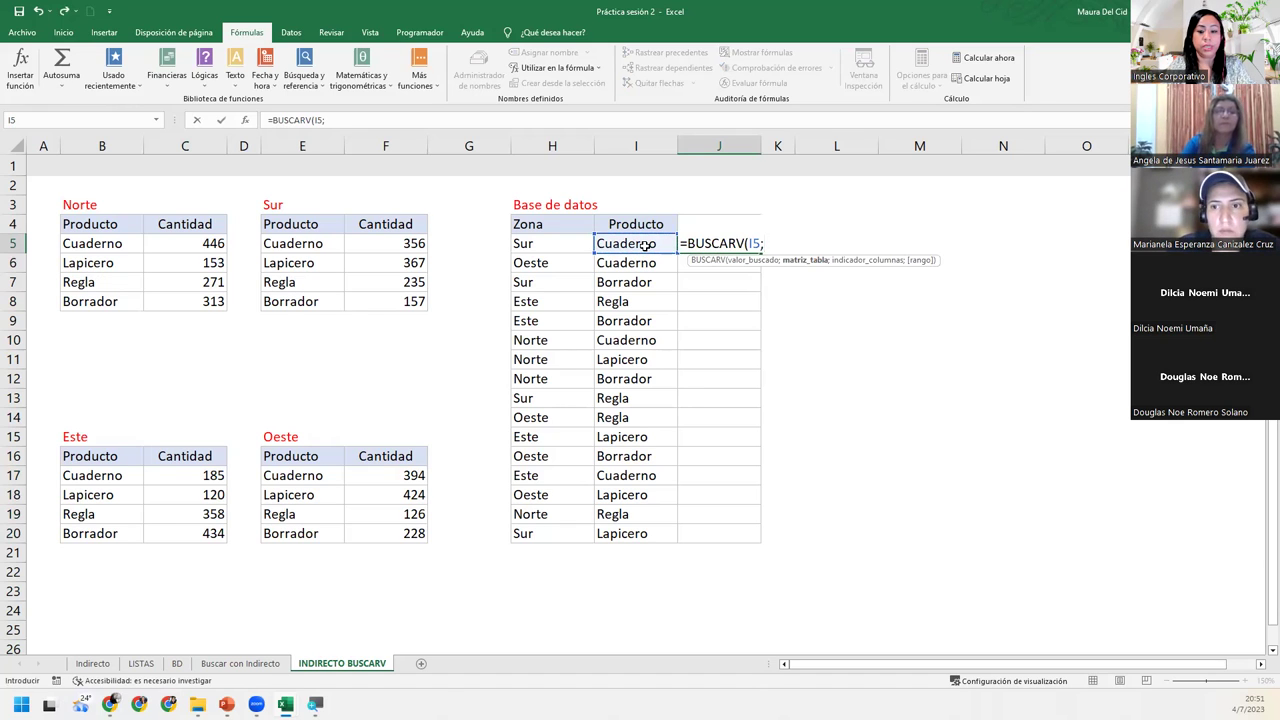
type("sur")
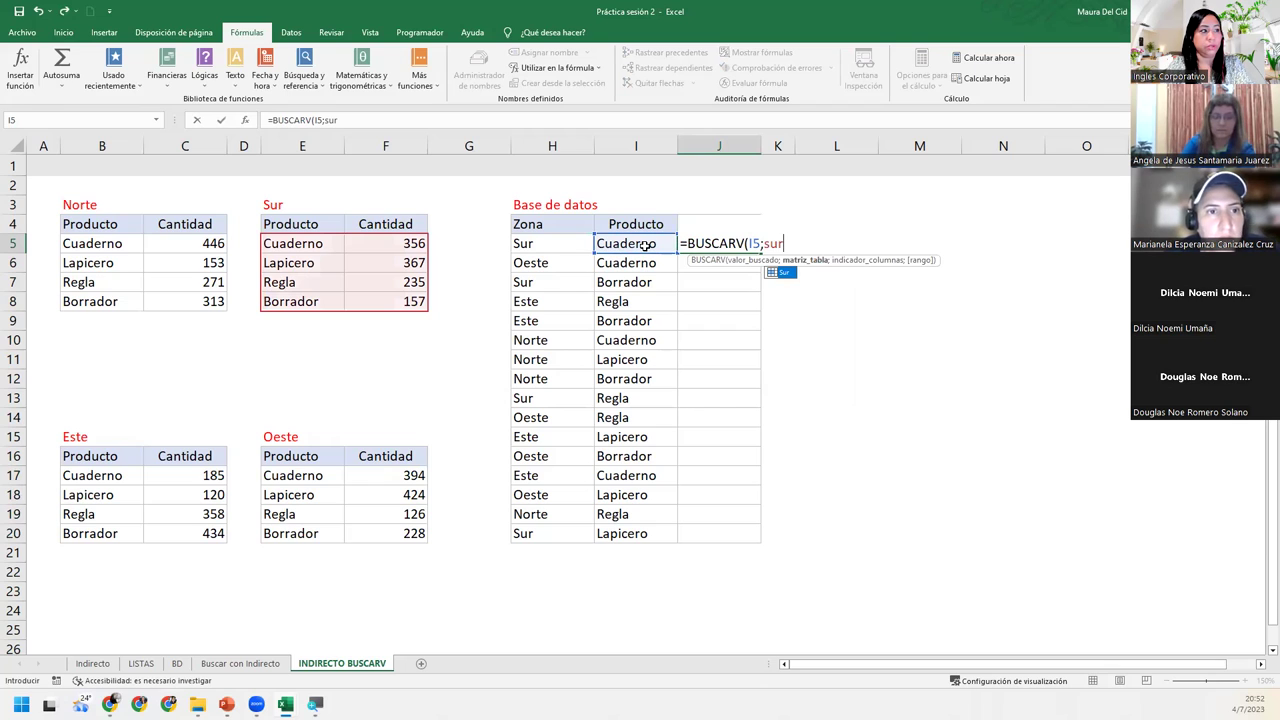
type(";")
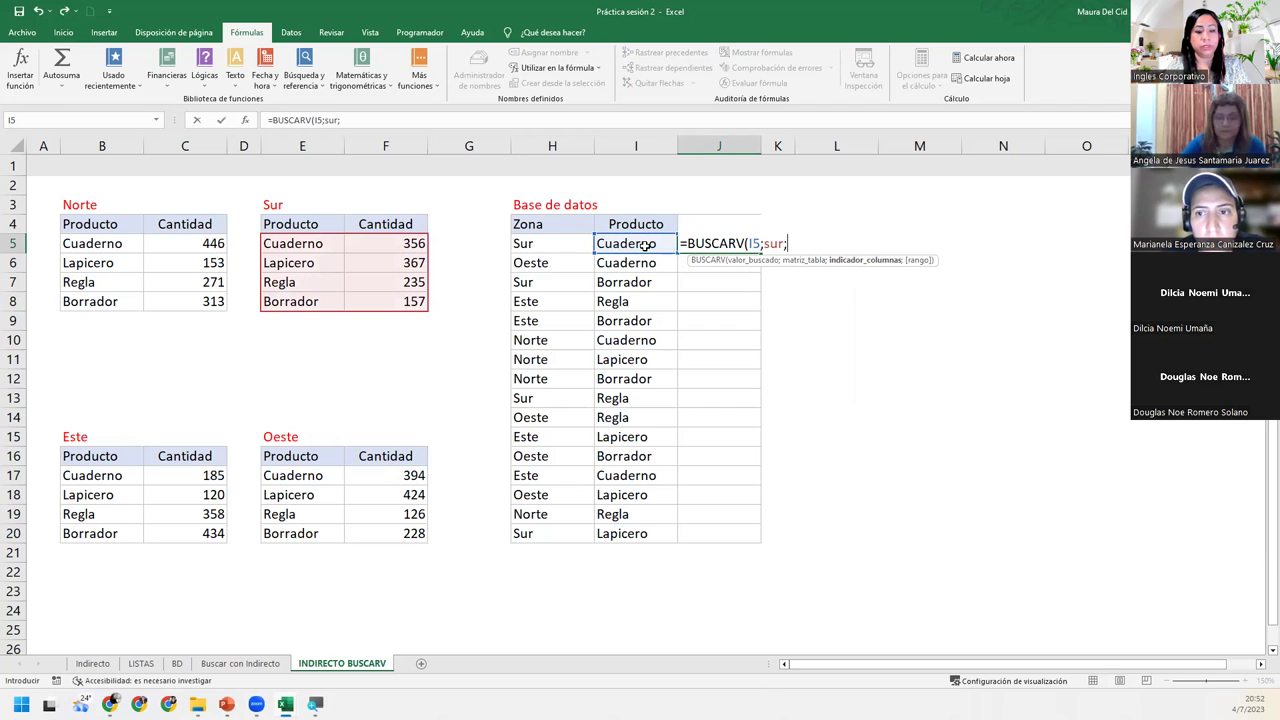
type("2")
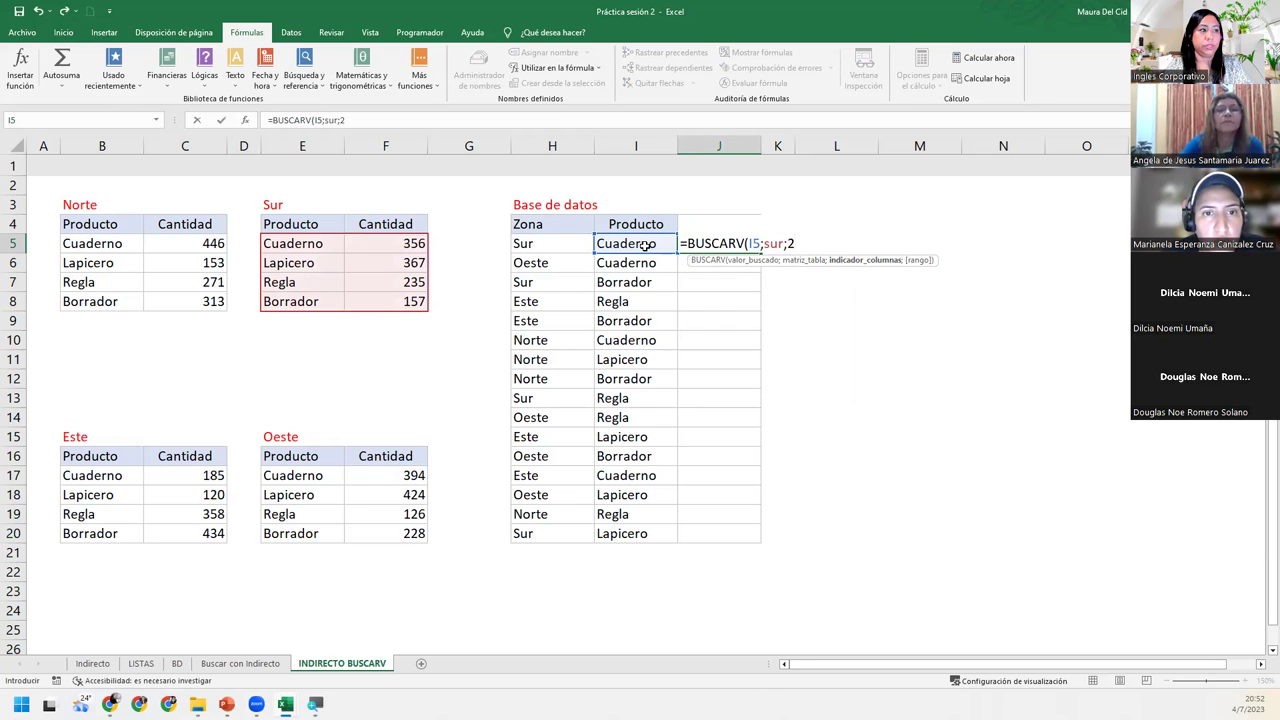
type(";")
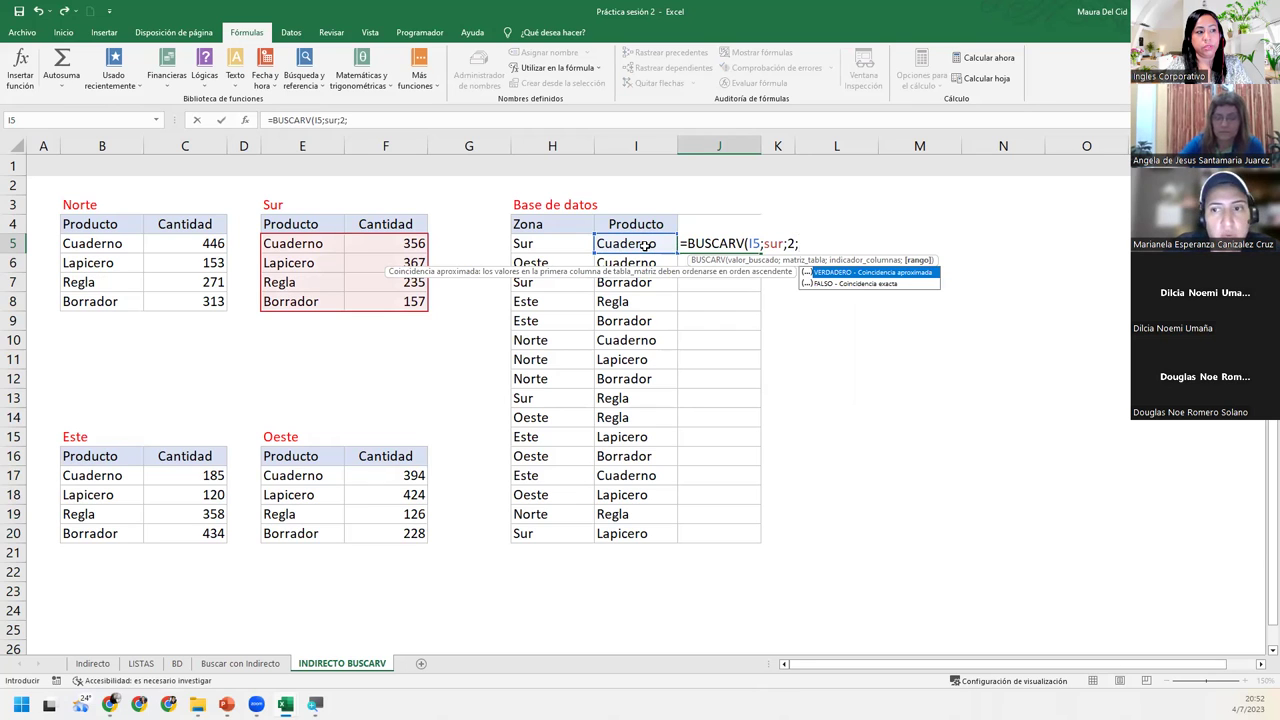
type("0)")
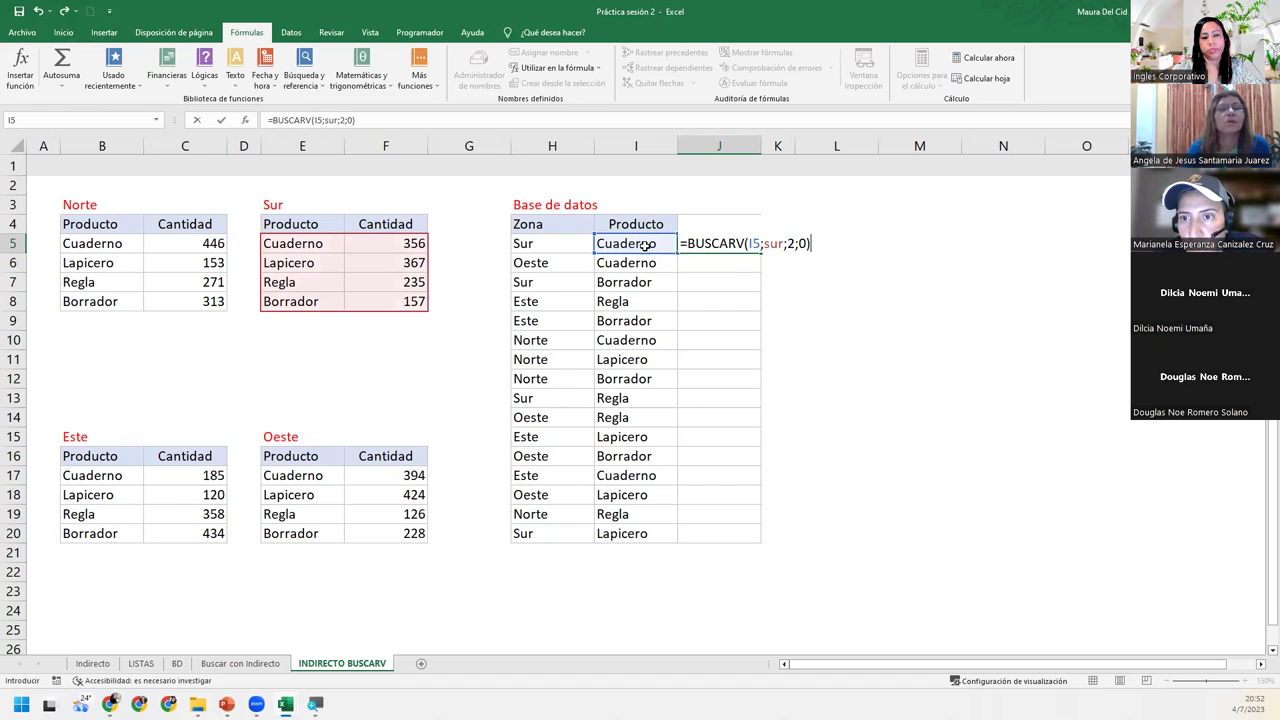
key("Return")
key("Up")
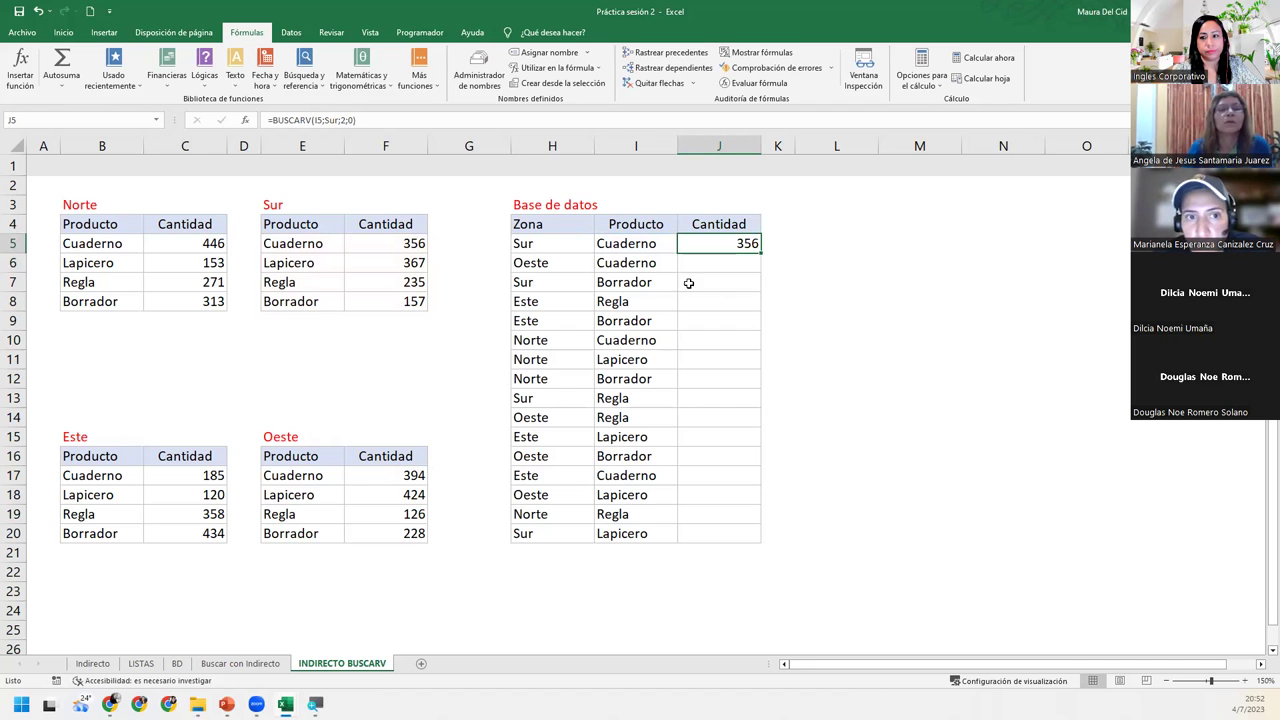
- Fill the Sur lookup down to J20 to check it, then undo and delete J5's formula
double_click(761, 254)
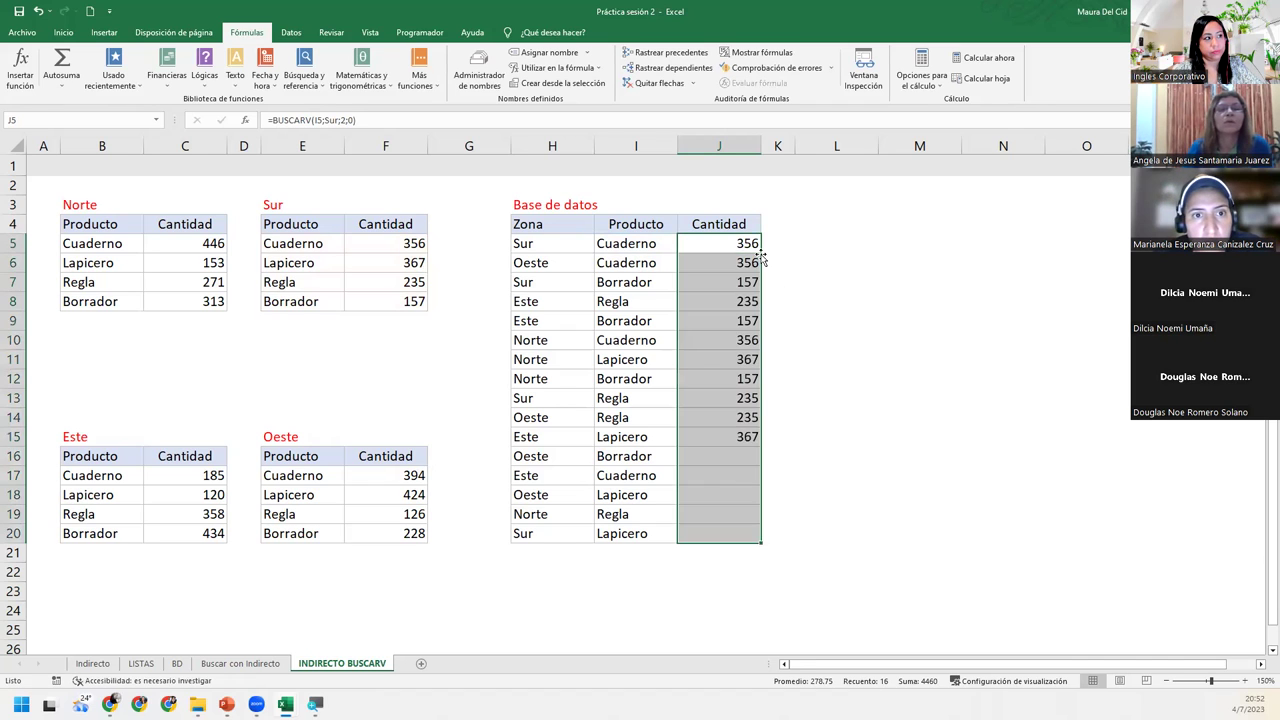
left_click(719, 259)
left_click(716, 296)
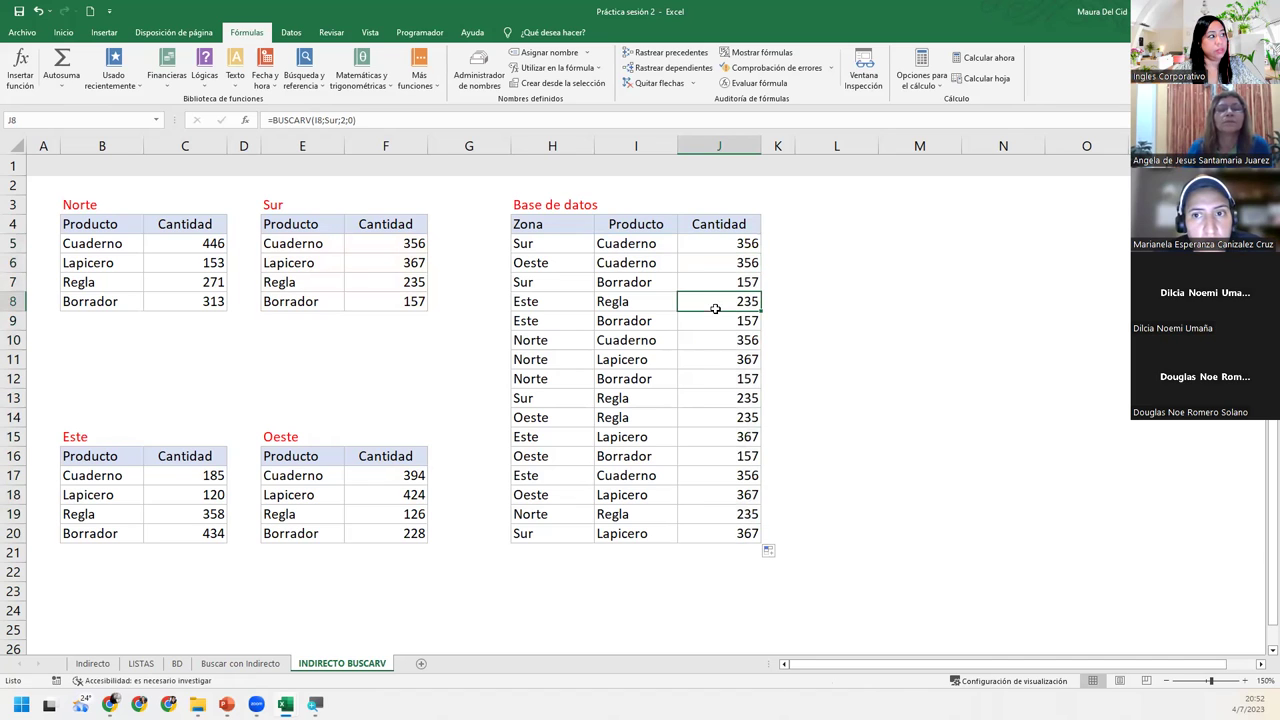
left_click(716, 348)
left_click(720, 398)
left_click(732, 453)
left_click(735, 496)
left_click(735, 531)
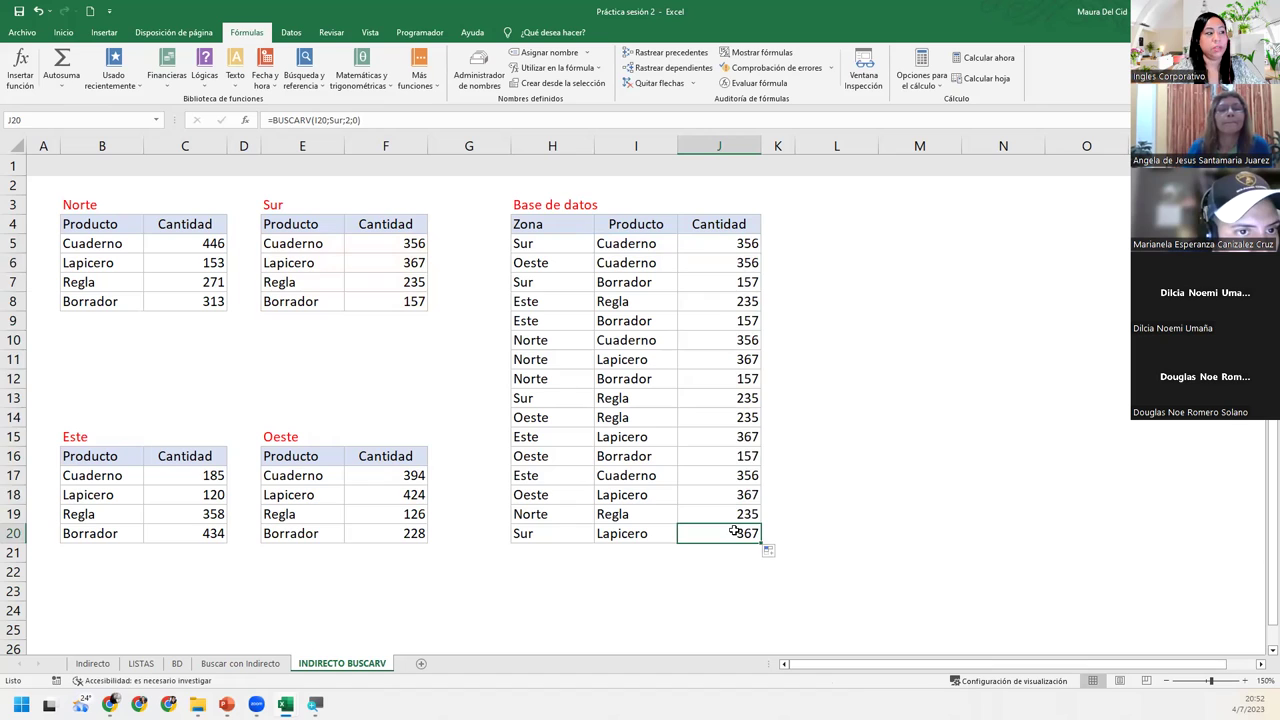
key("ctrl+z")
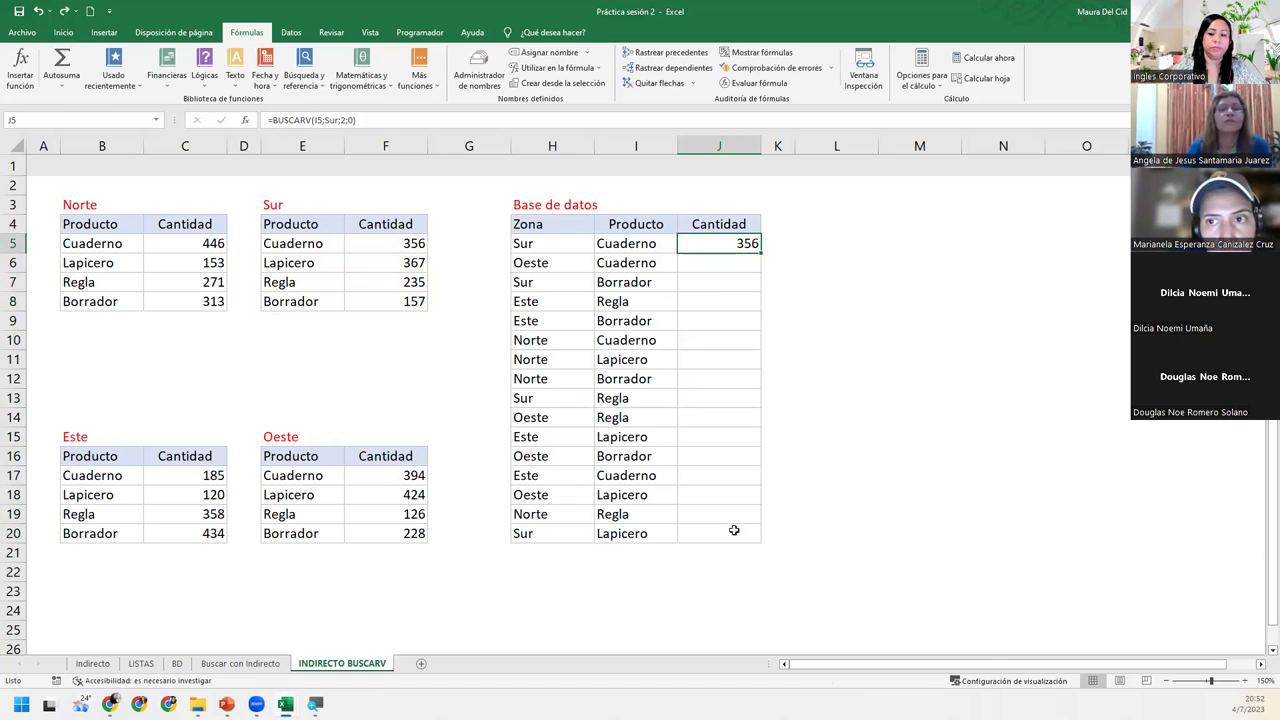
key("Delete")
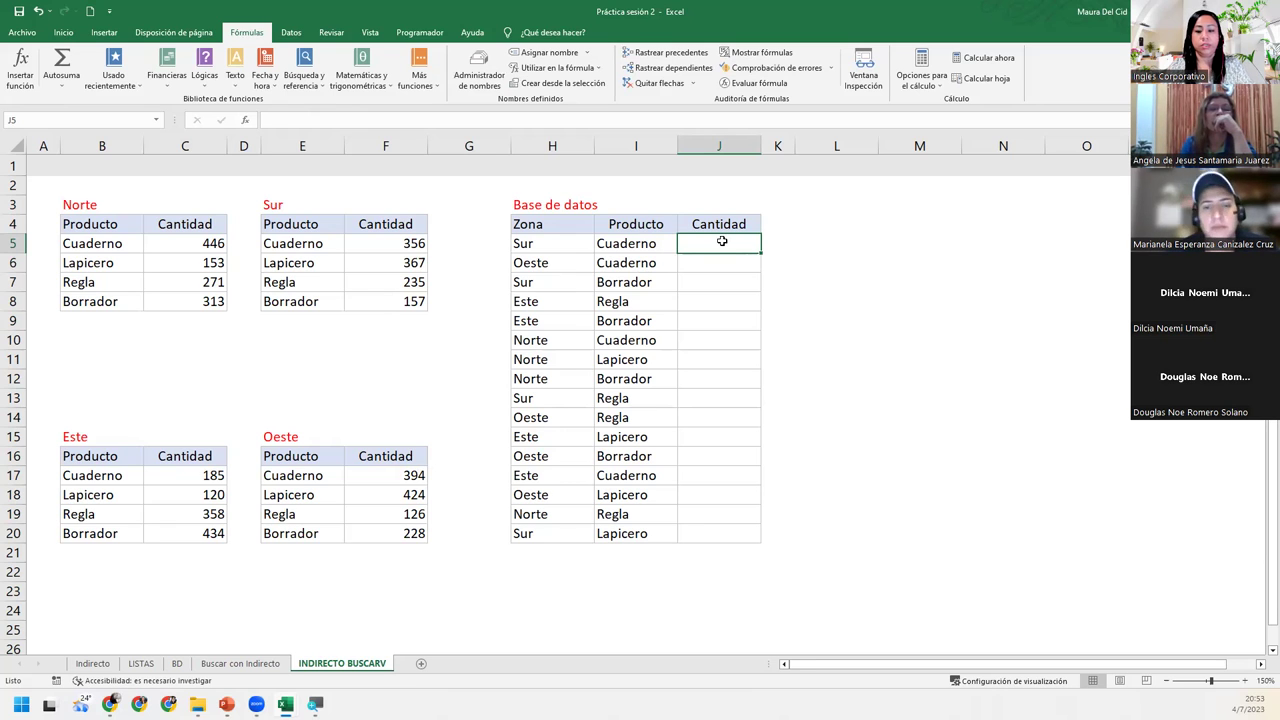
- Type =BUSCARV(I5;INDIRECTO(H5);2;0 into J5, taking the table name from Zona in H5
type("=BUSCA")
key("Down")
key("Down")
key("Tab")
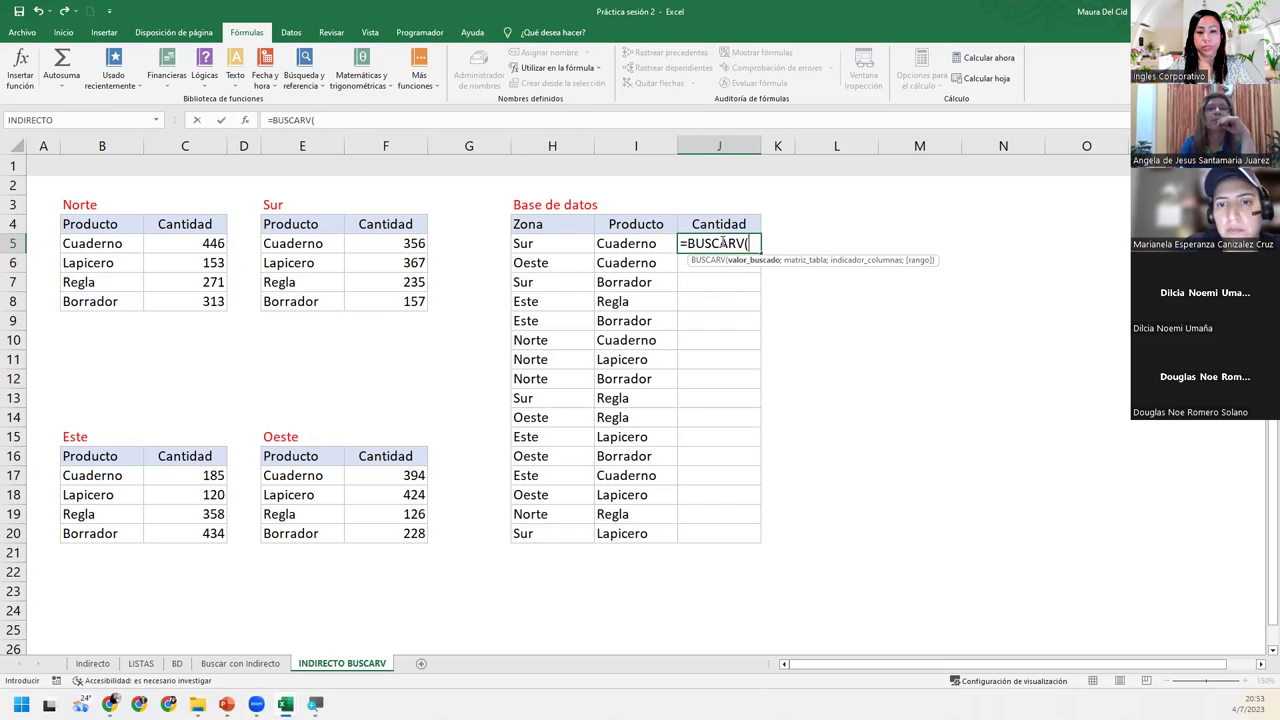
left_click(655, 242)
type(";")
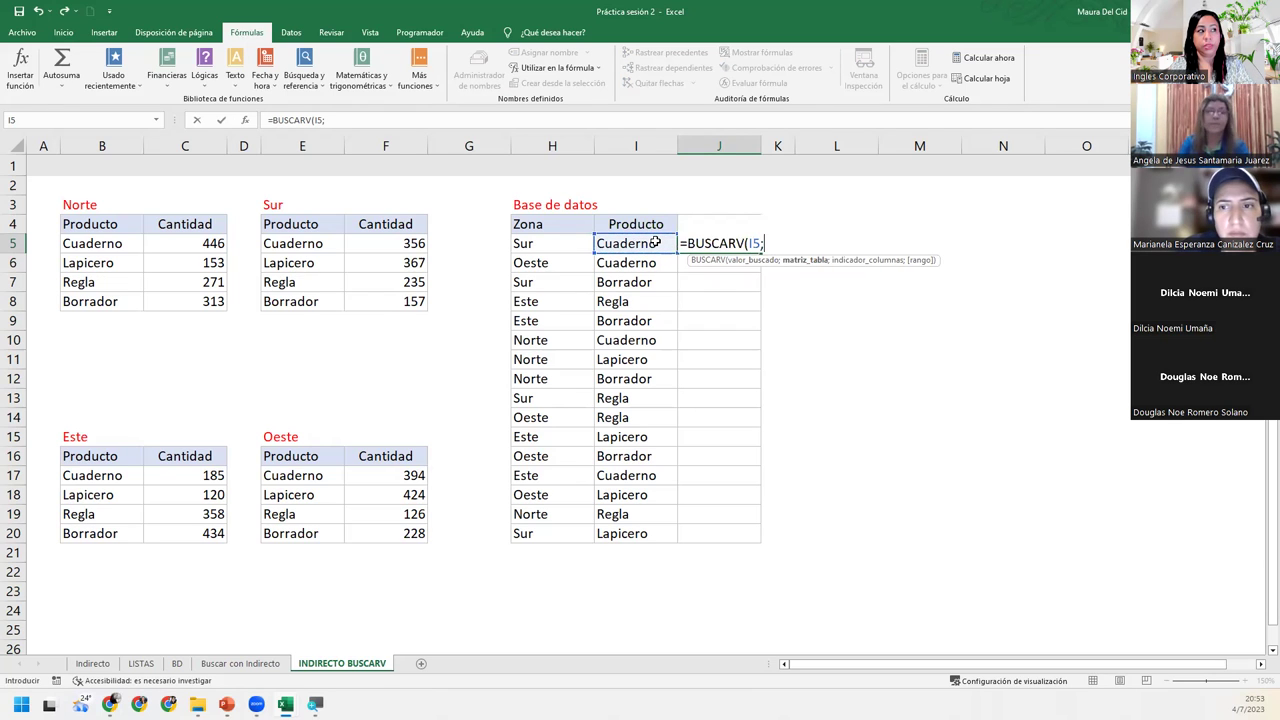
type("idi")
key("BackSpace")
key("BackSpace")
key("BackSpace")
type("indire")
key("Tab")
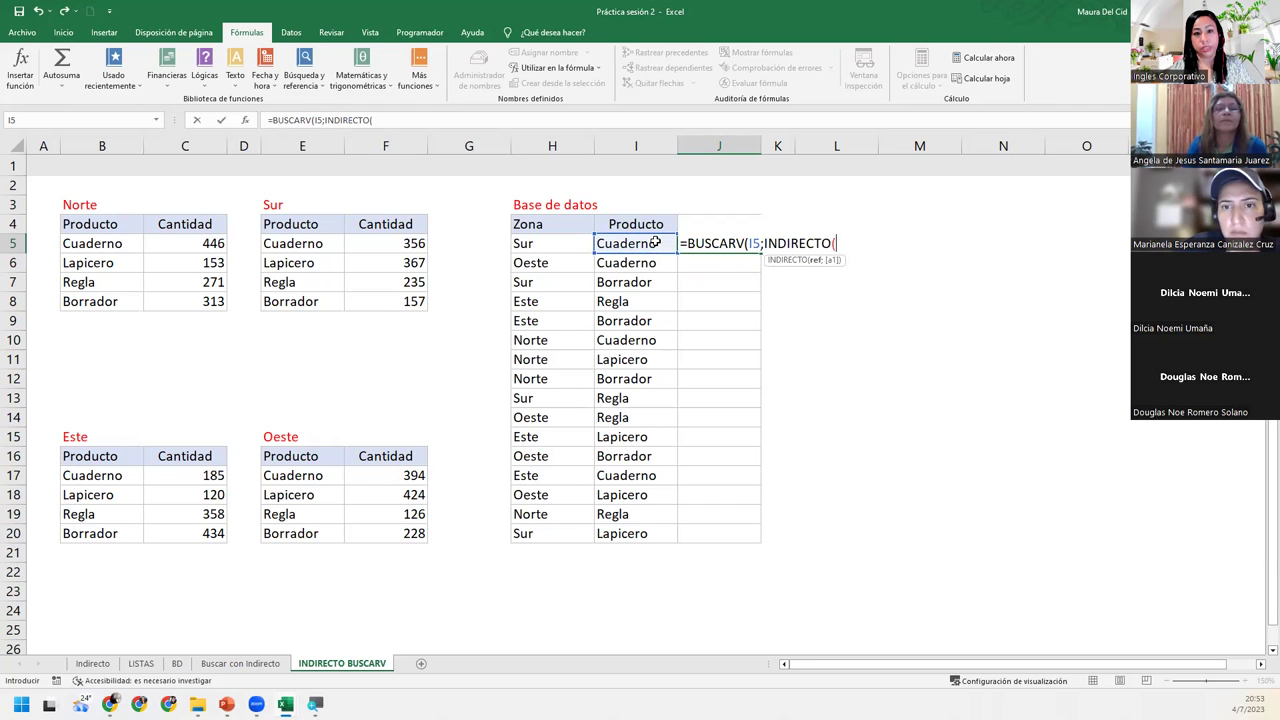
left_click(555, 243)
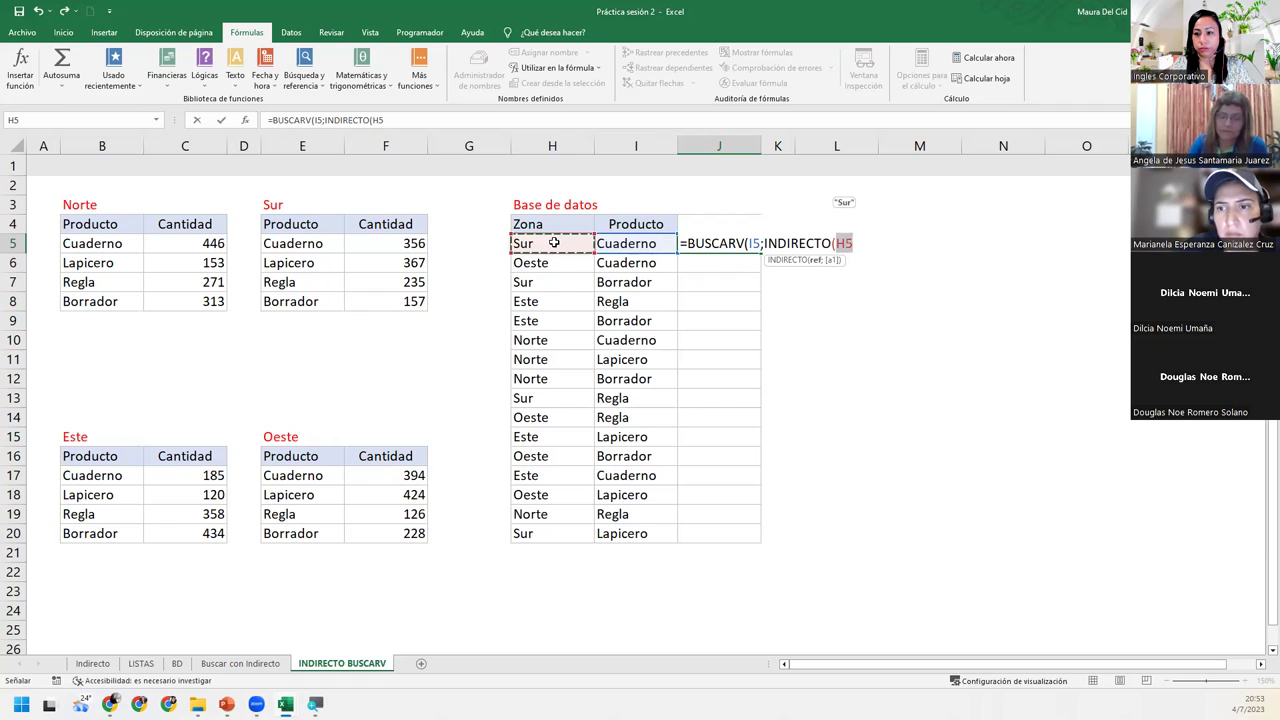
type(")")
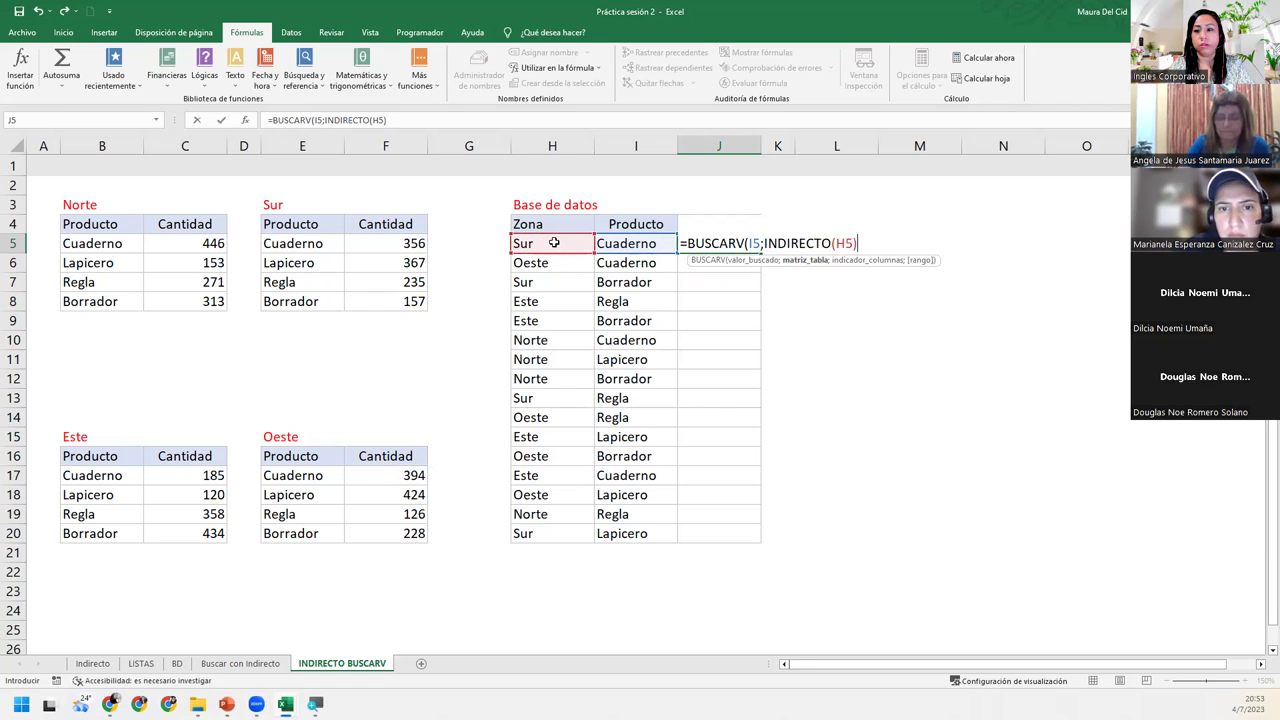
type(";")
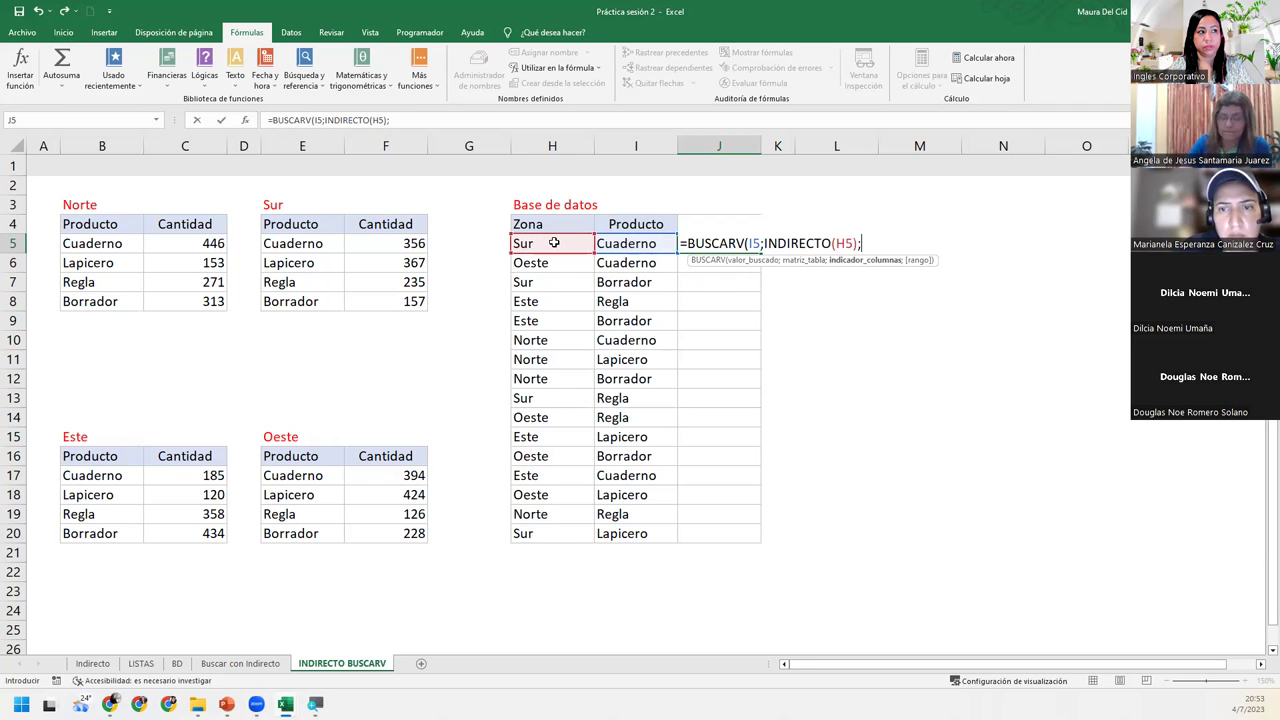
type("2;")
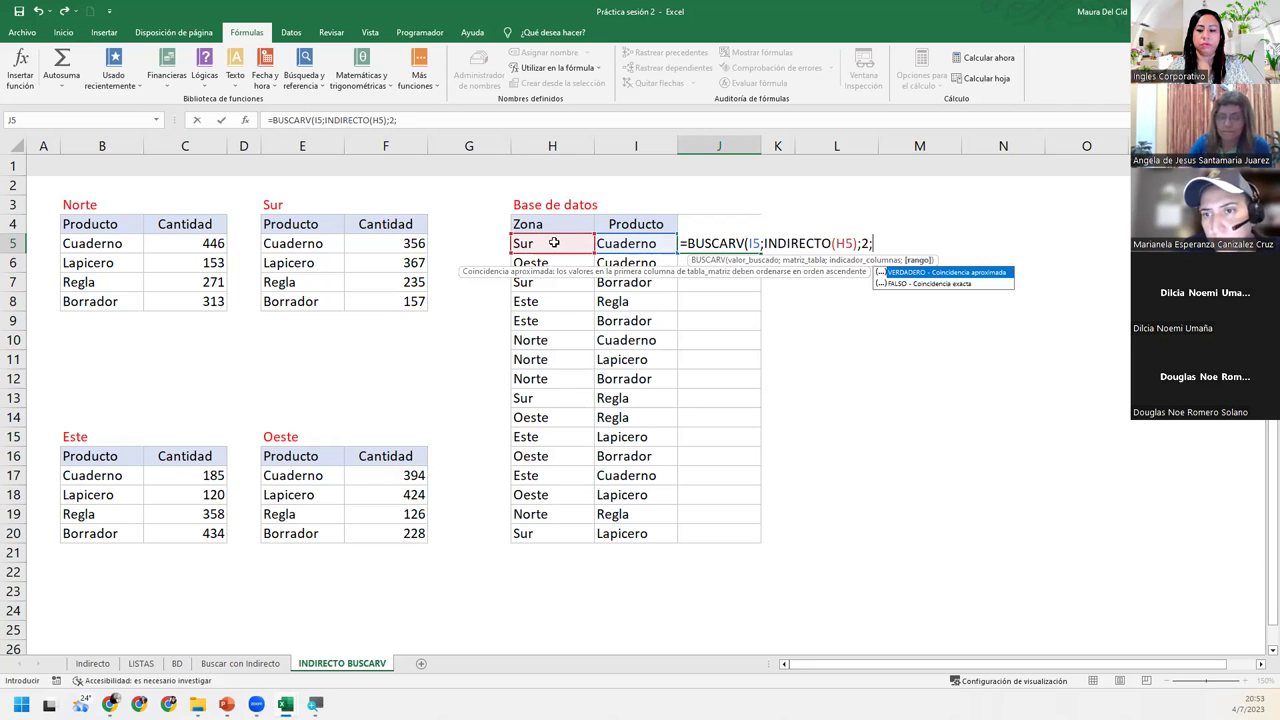
type("0")
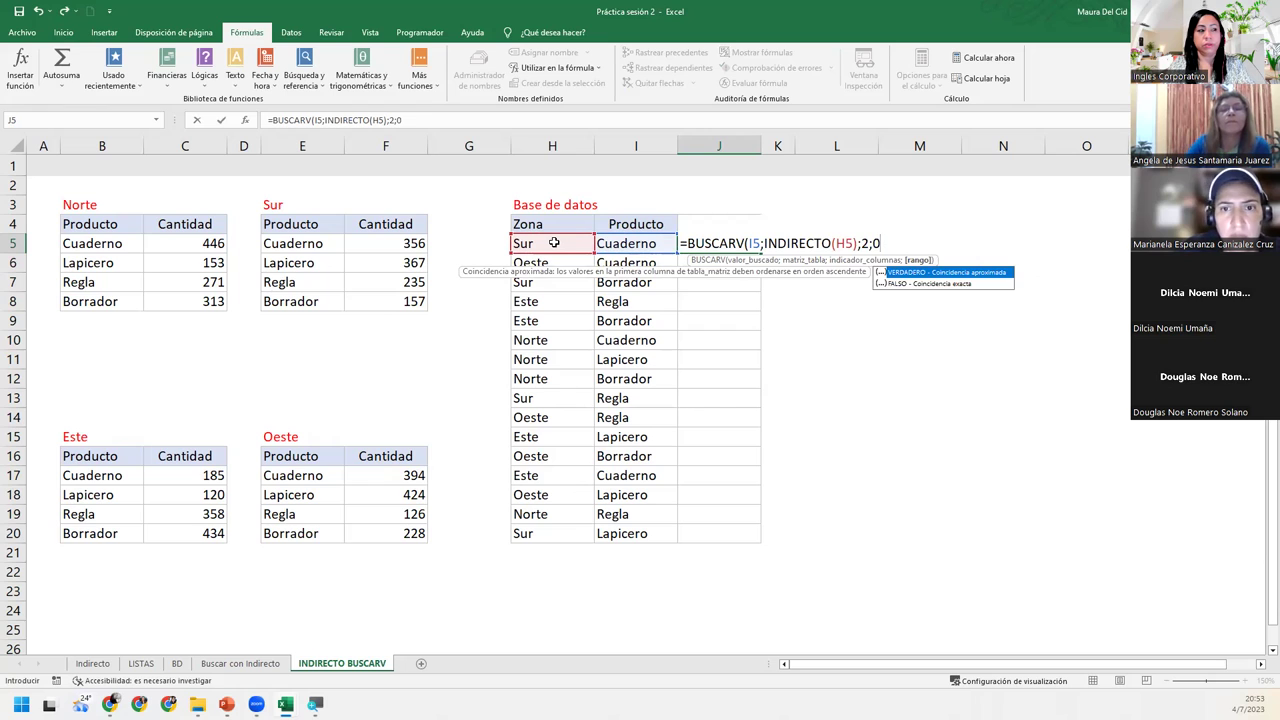
type(")")
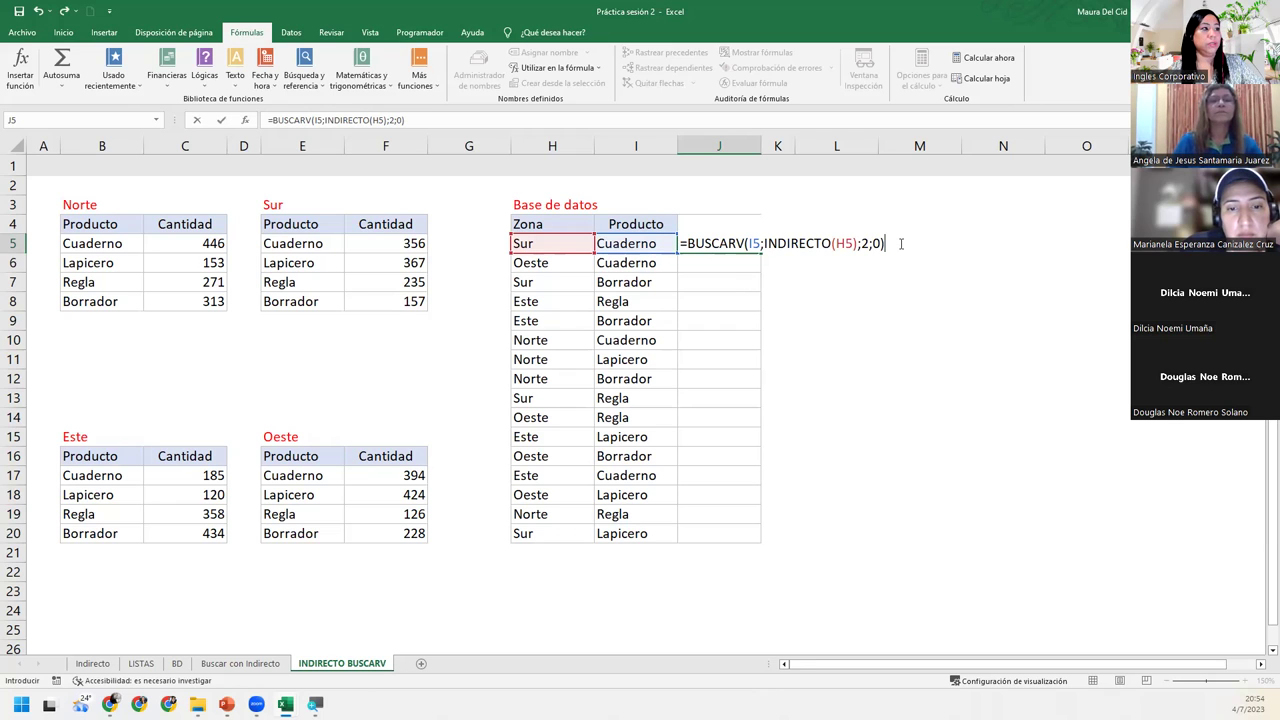
- Commit =BUSCARV(I5;INDIRECTO(H5);2;0) in J5, returning 356 for Sur Cuaderno
key("Return")
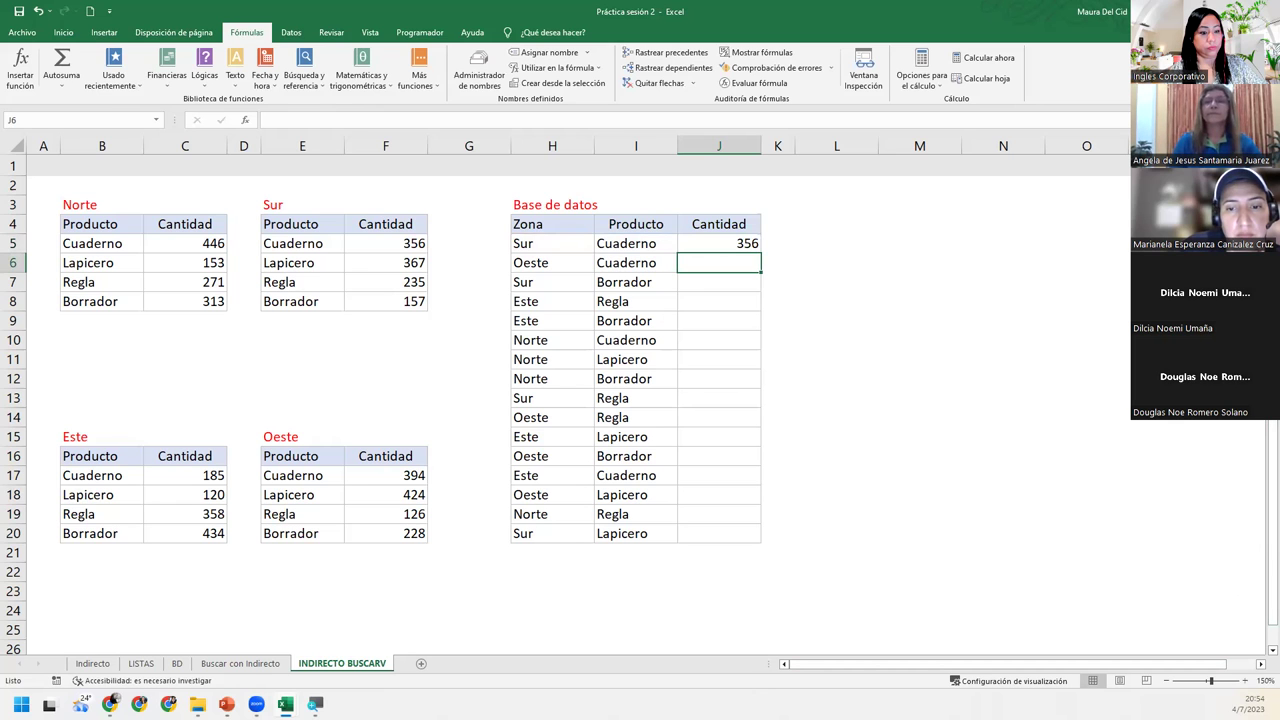
- Zoom the sheet to 180% and review J5's =BUSCARV(I5;INDIRECTO(H5);2;0) formula
left_click(1245, 681)
left_click(1245, 681)
left_click(1245, 681)
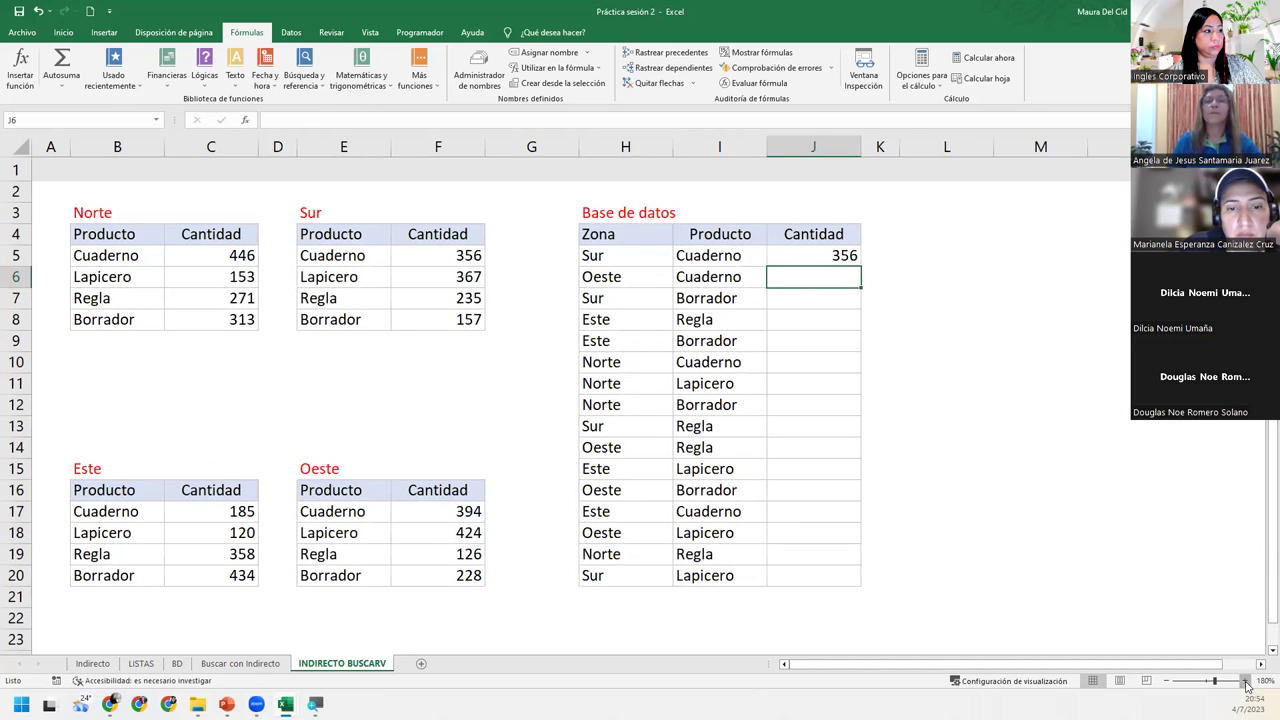
left_click(1245, 681)
left_click(852, 252)
double_click(857, 258)
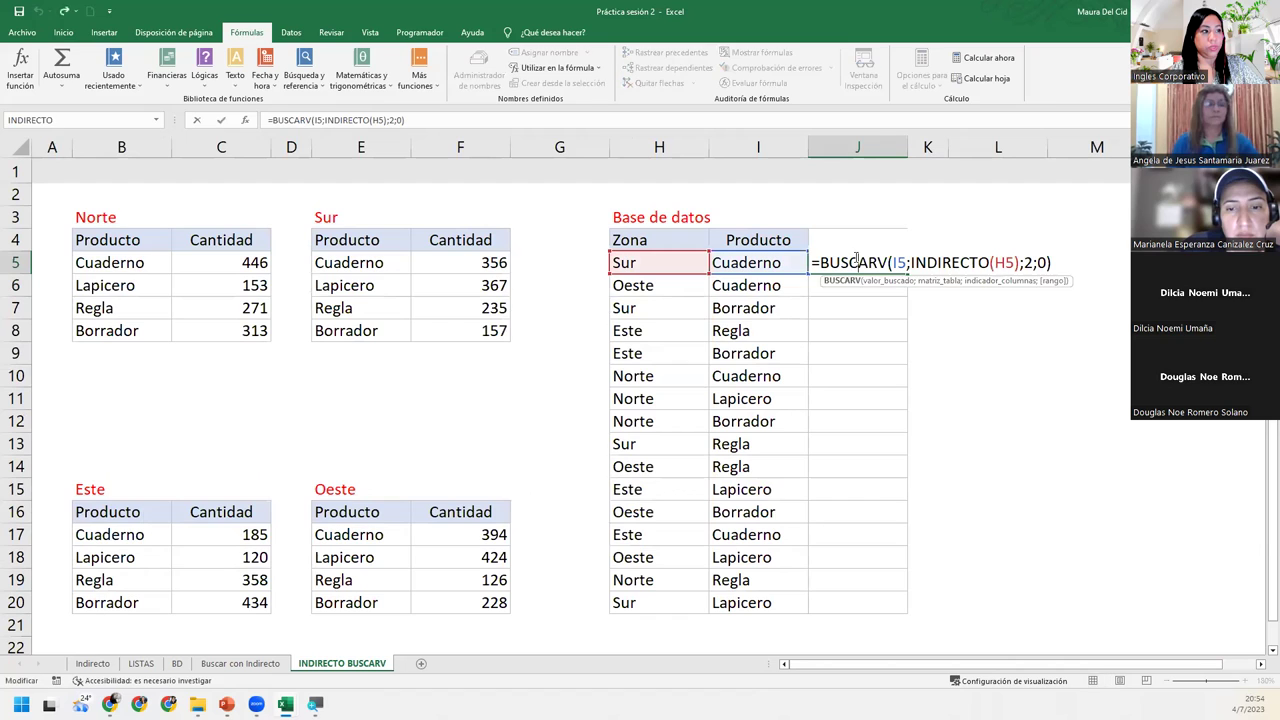
left_click(1082, 262)
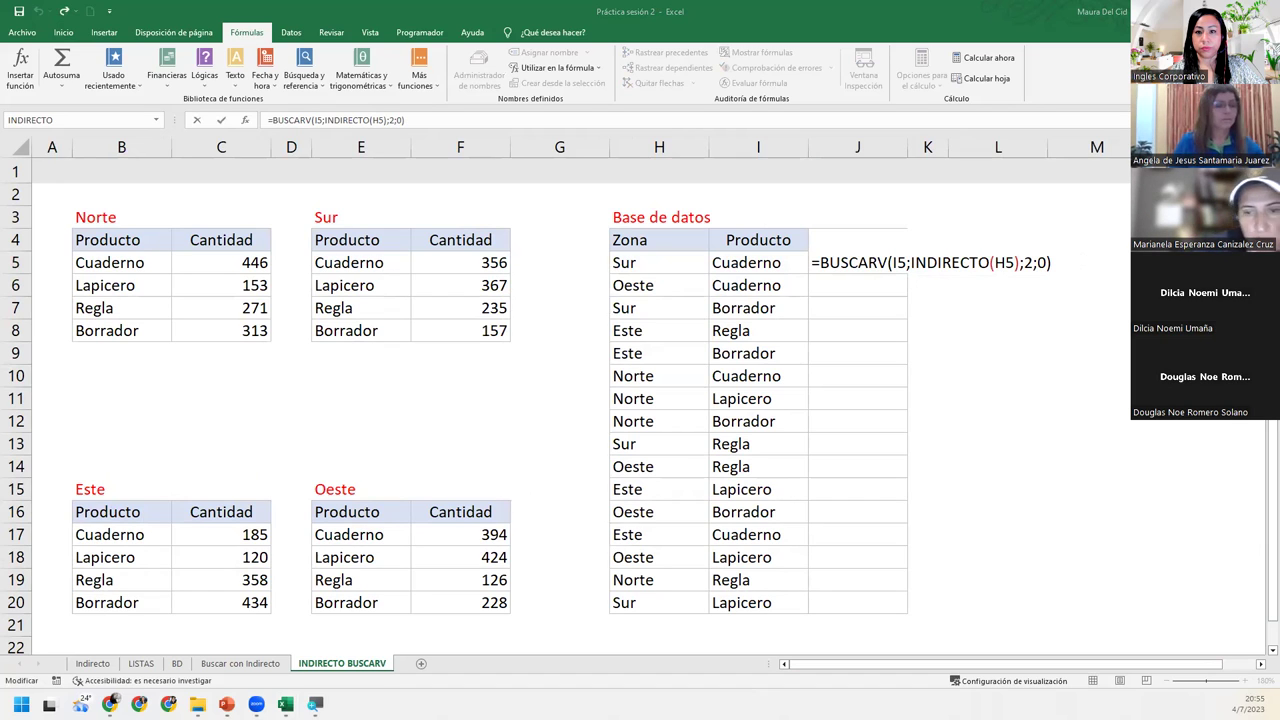
left_click(1051, 263)
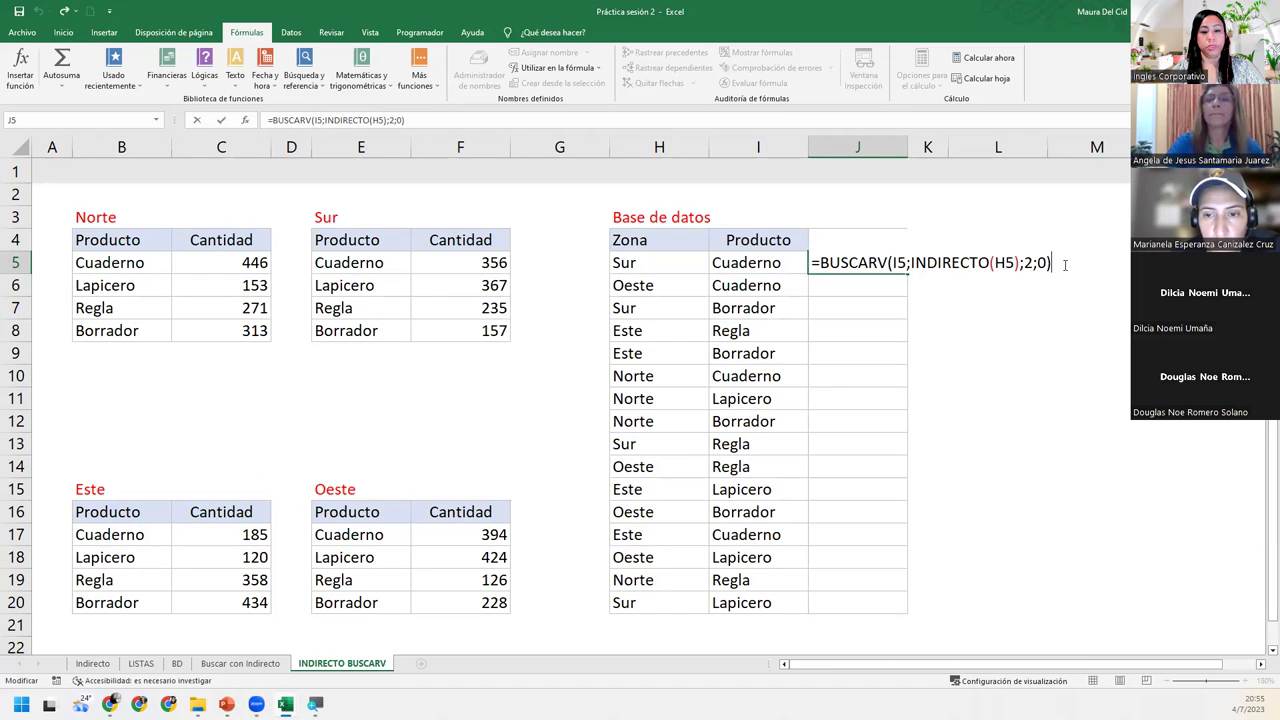
key("Return")
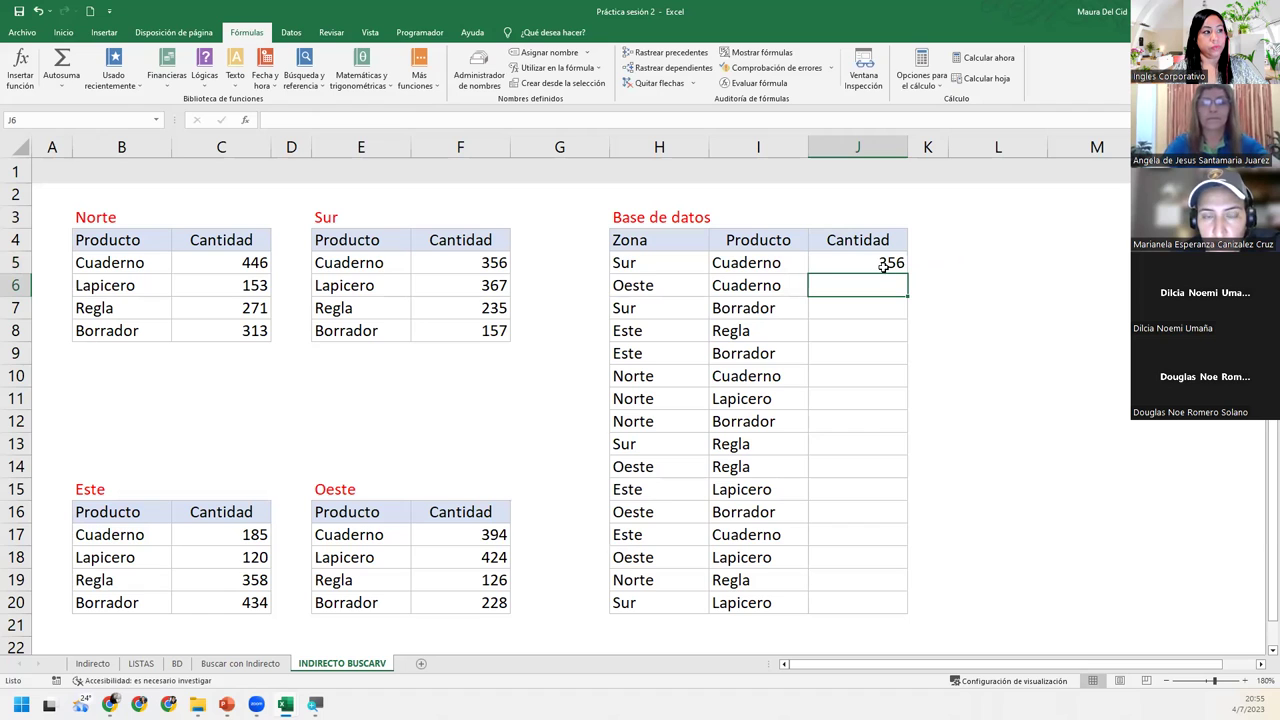
left_click(890, 272)
- Fill the lookup to J20 and verify Norte Cuaderno 446, Oeste Regla 126, Este Cuaderno 185
double_click(905, 272)
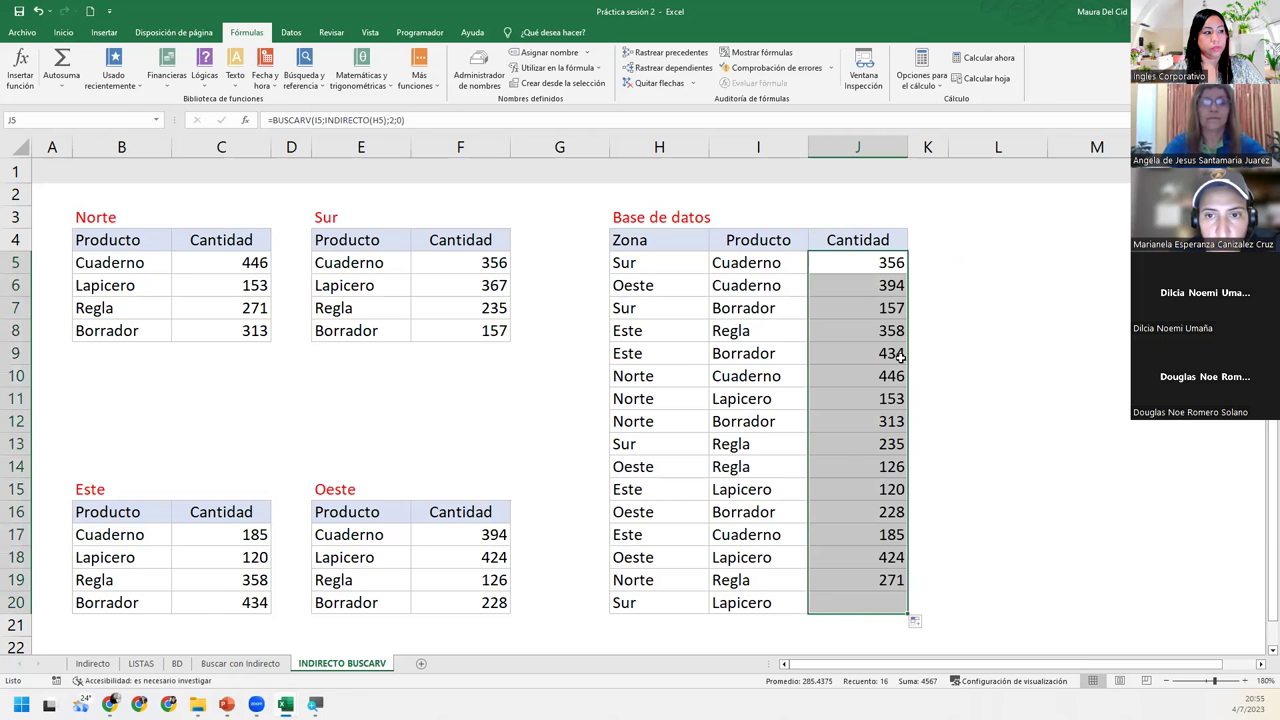
left_click(837, 375)
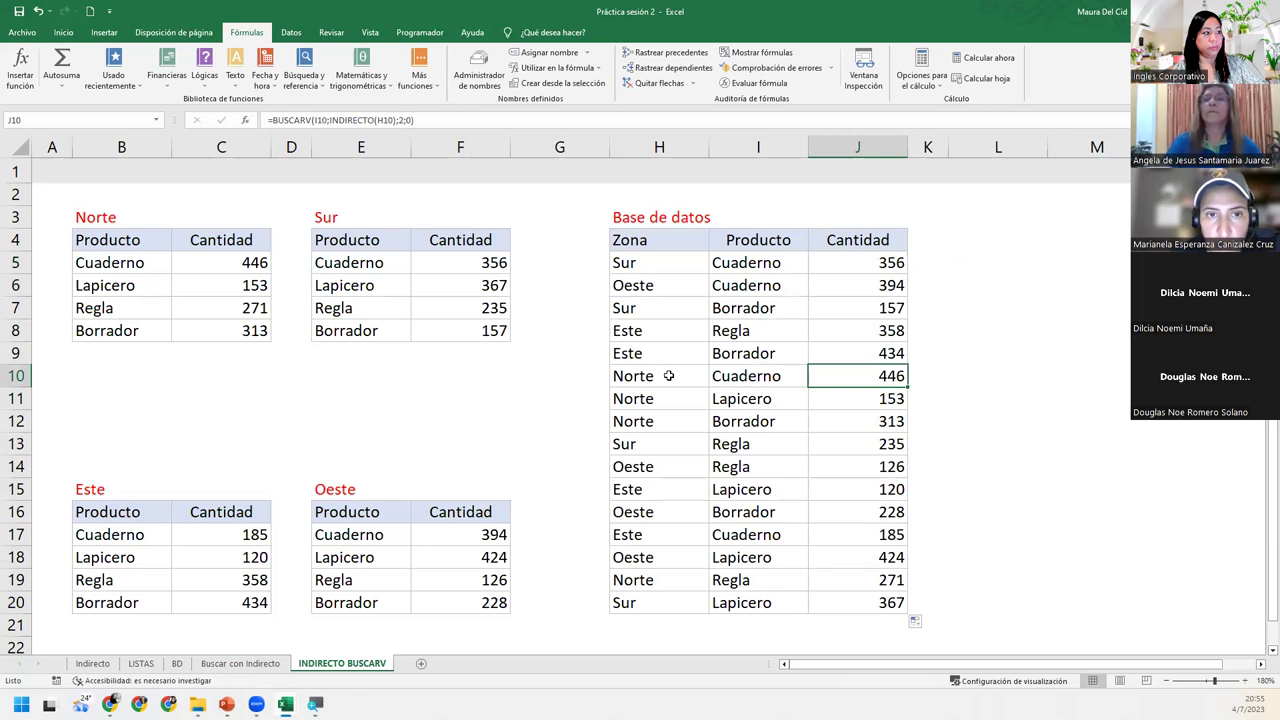
left_click_drag(697, 380, 828, 376)
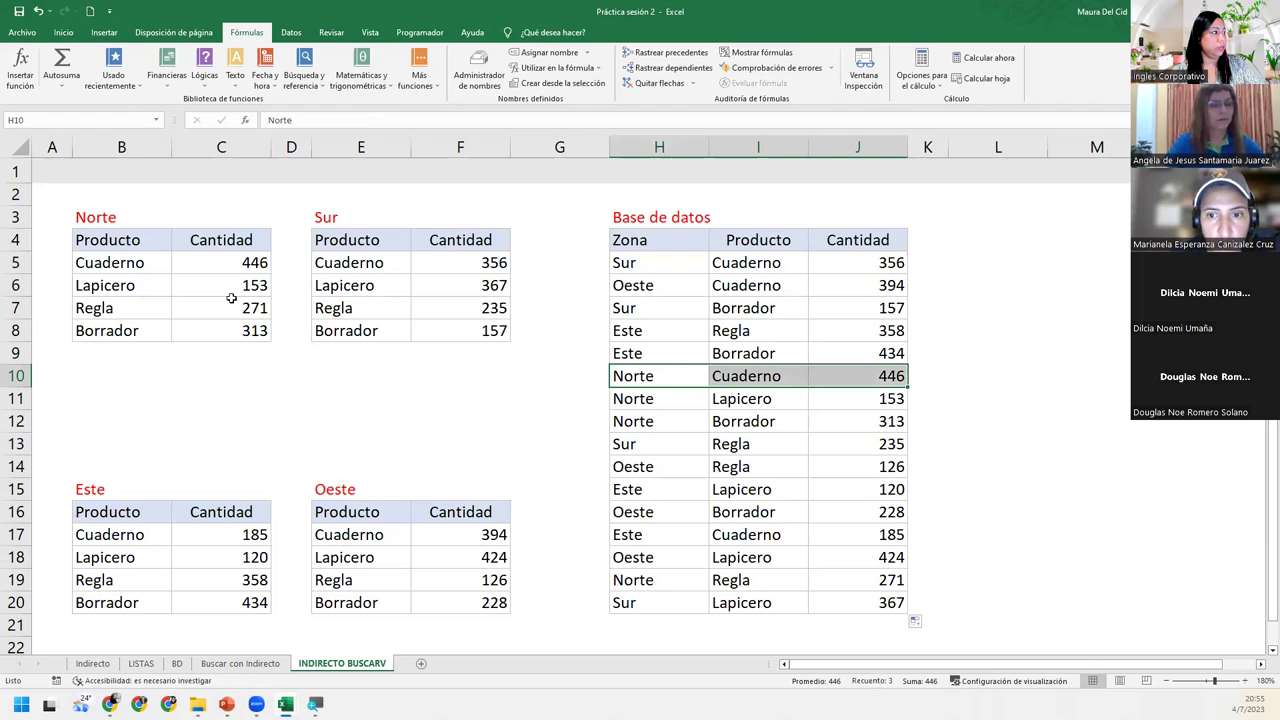
left_click_drag(124, 268, 268, 266)
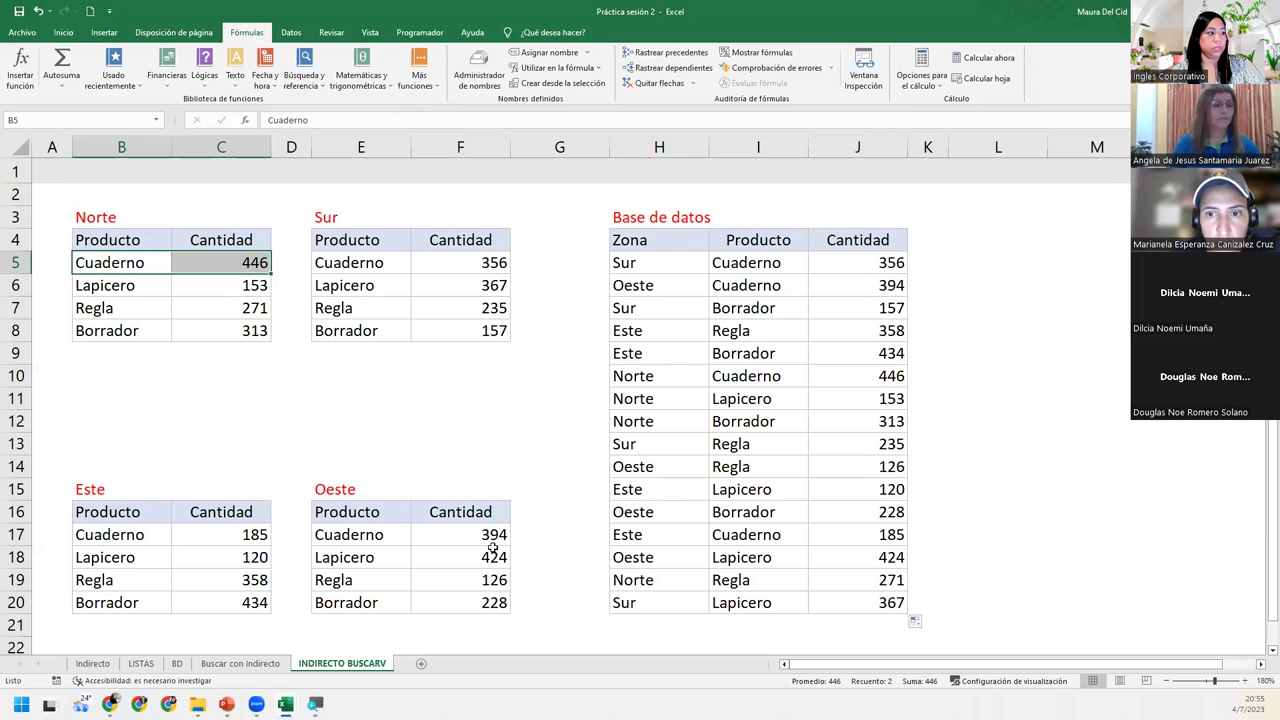
left_click_drag(681, 462, 865, 461)
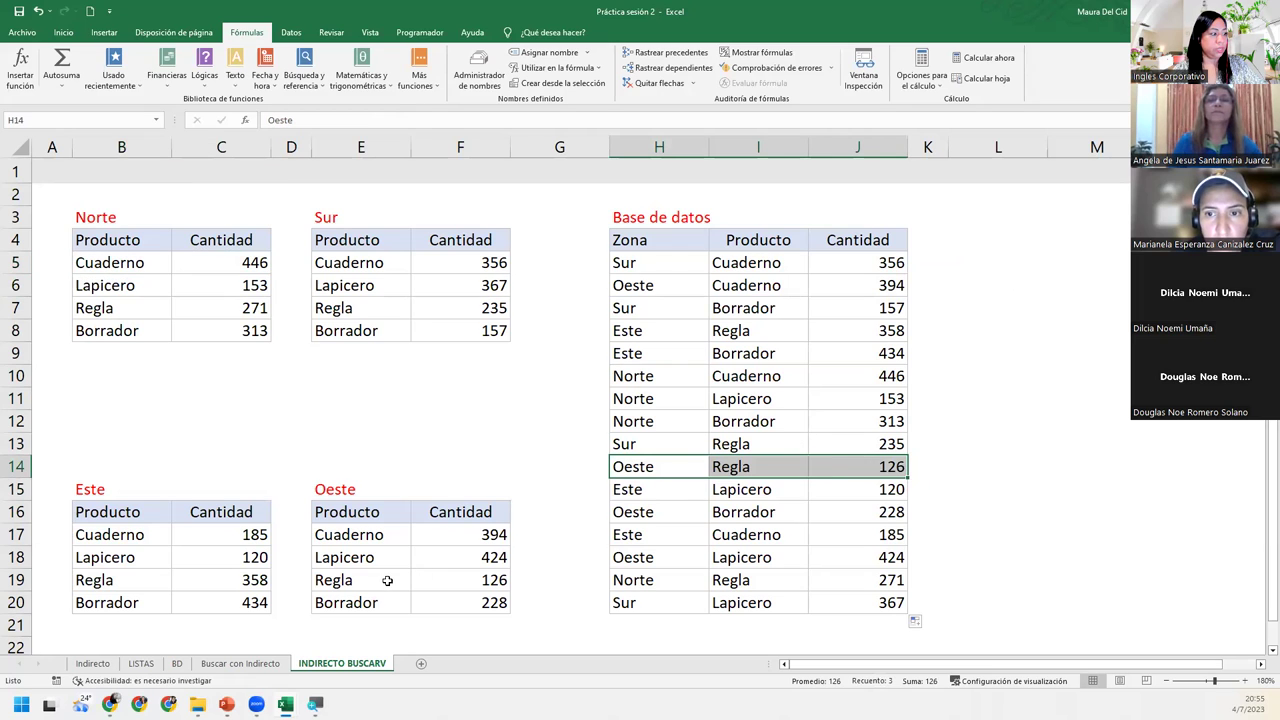
left_click_drag(383, 584, 458, 583)
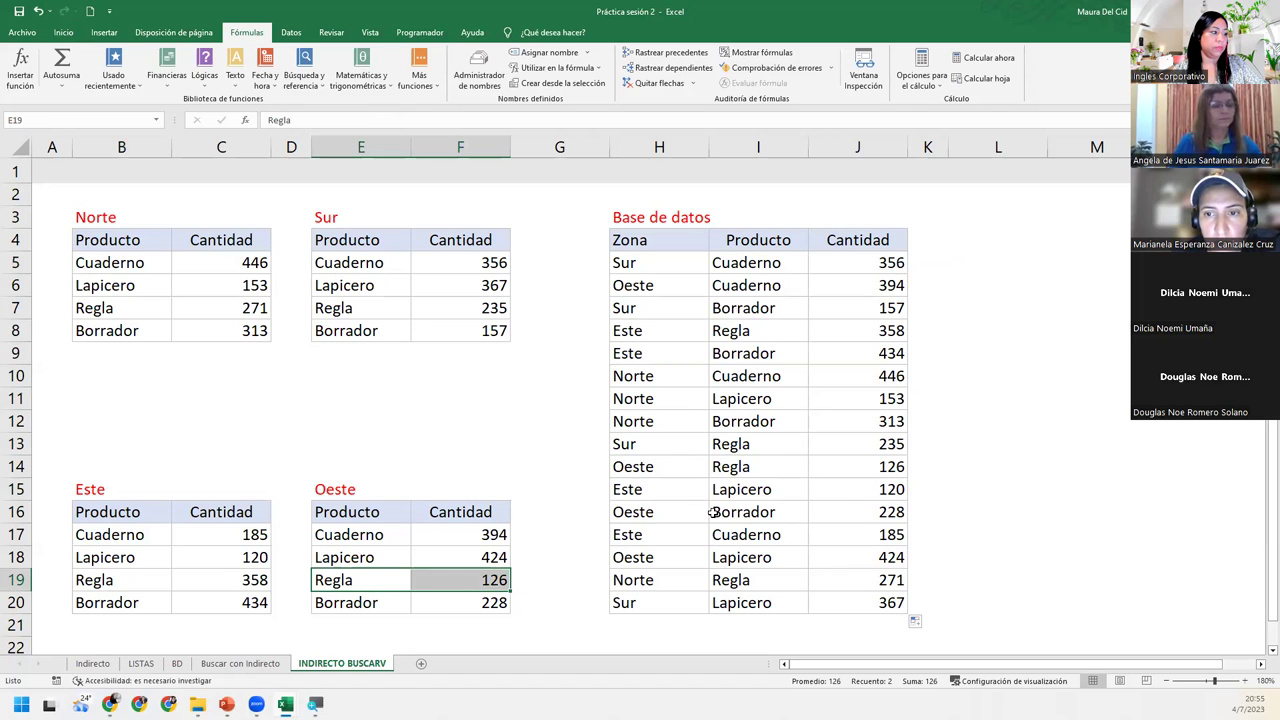
left_click_drag(677, 534, 852, 534)
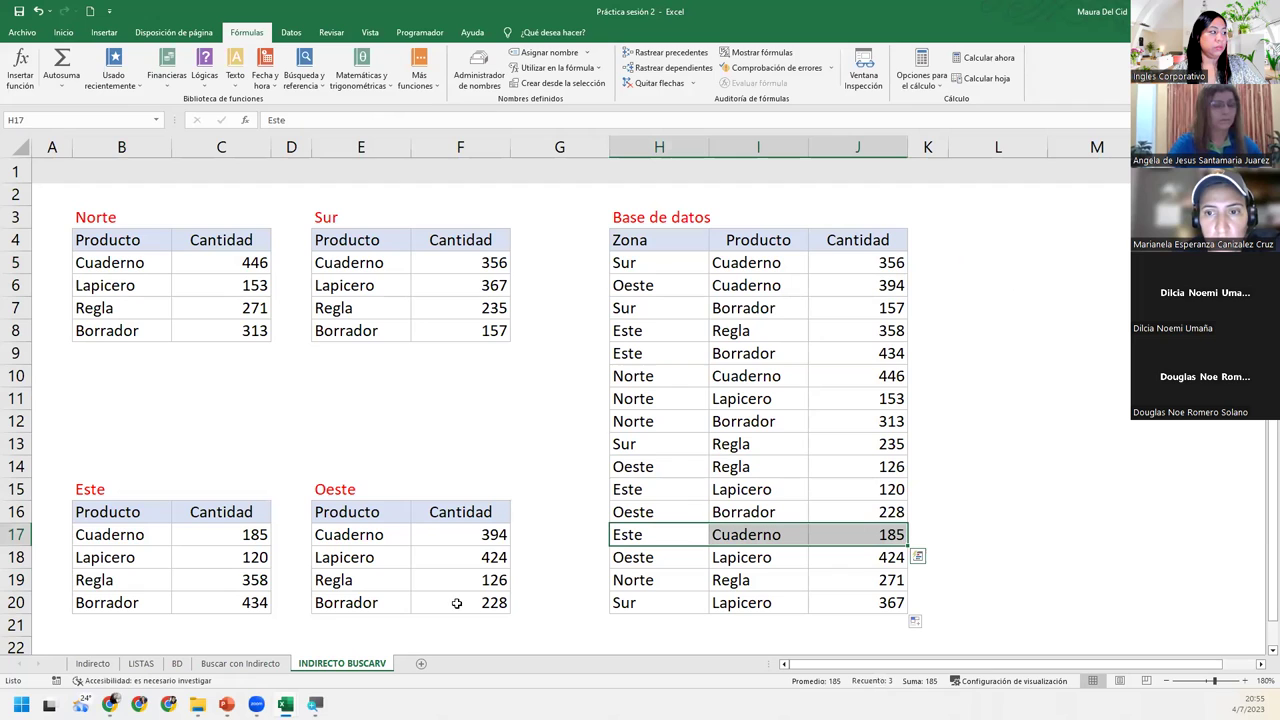
left_click_drag(120, 540, 205, 543, "ctrl")
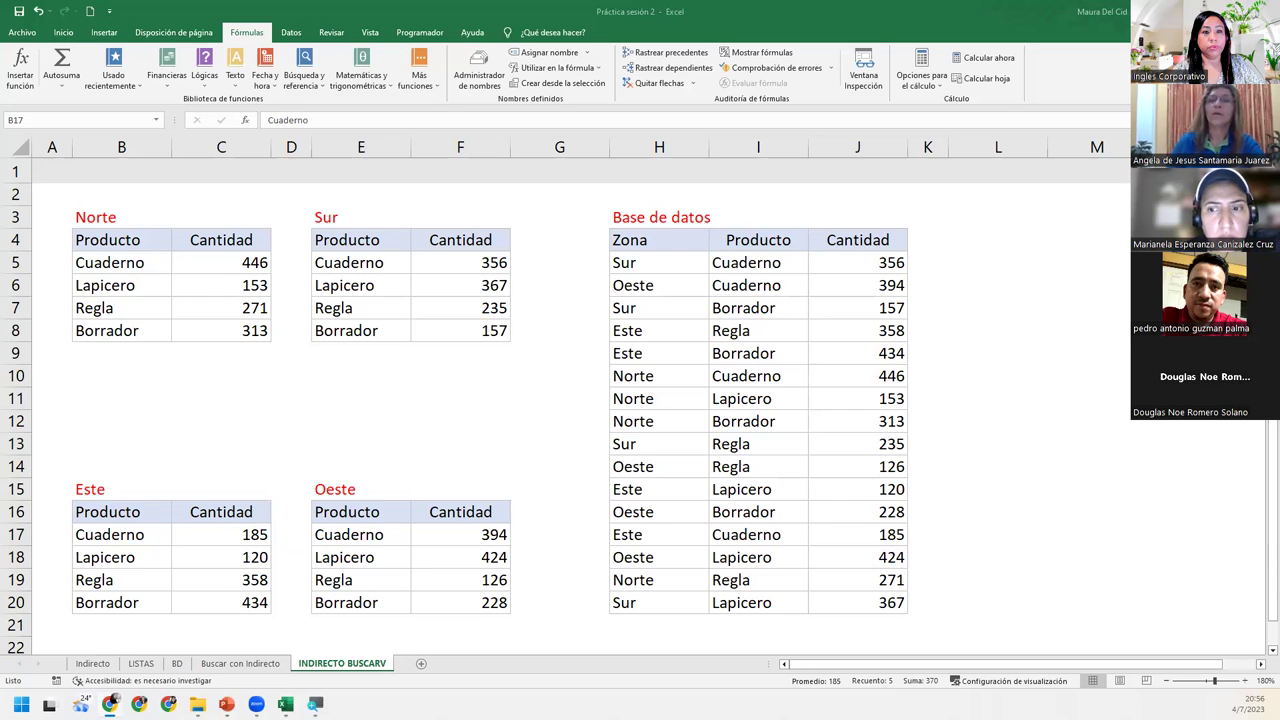
- Show the course page full screen and open unit 1.1 Función Indirecto in Excel Avanzado
left_click_drag(1279, 62, 673, 62)
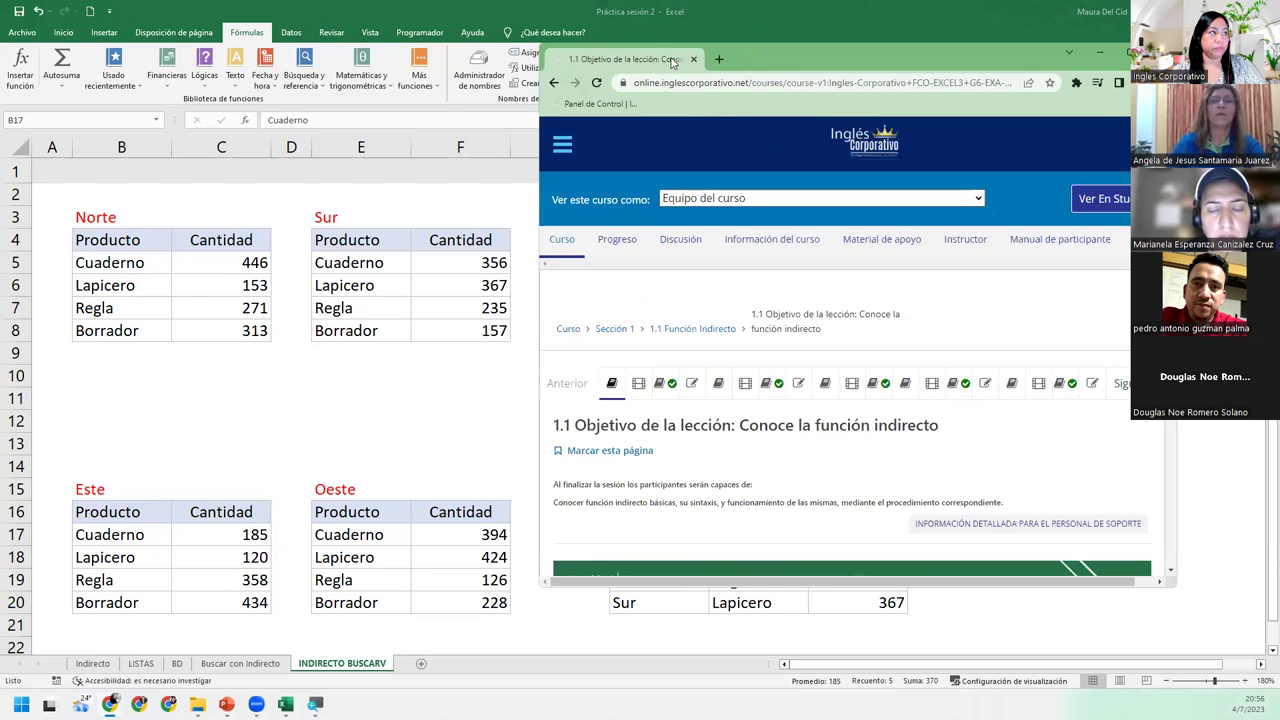
double_click(812, 57)
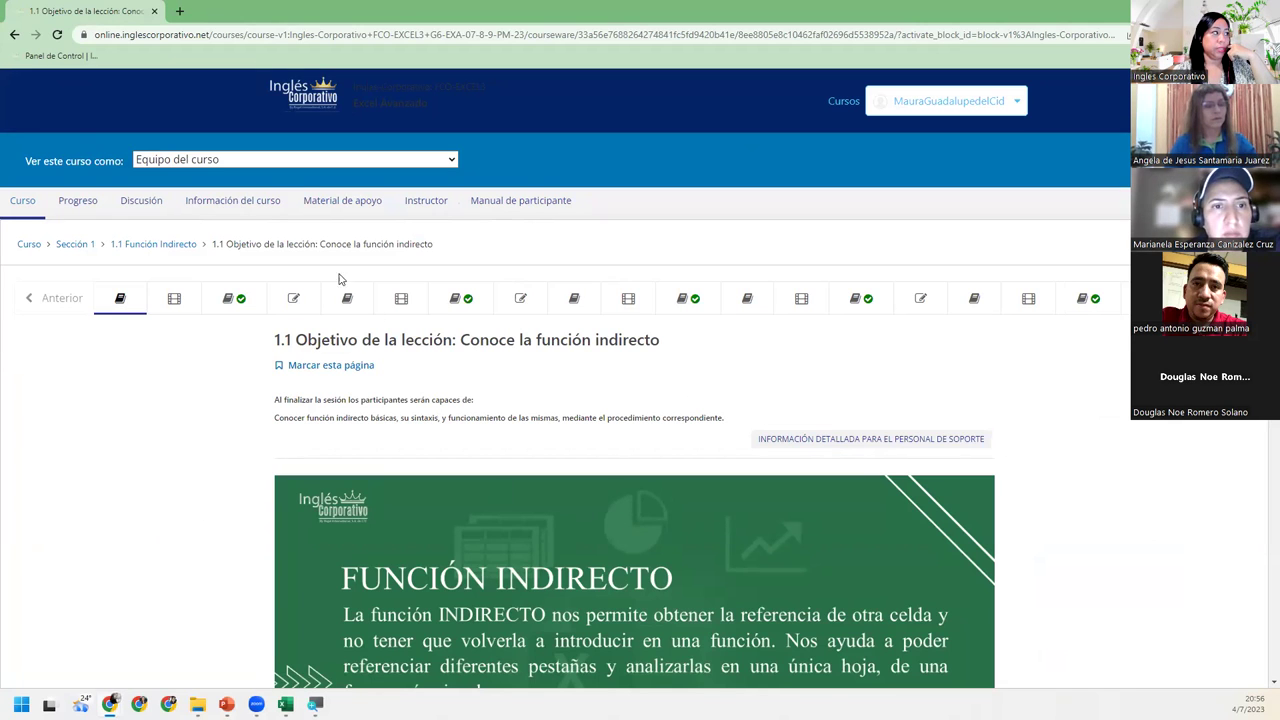
left_click(314, 93)
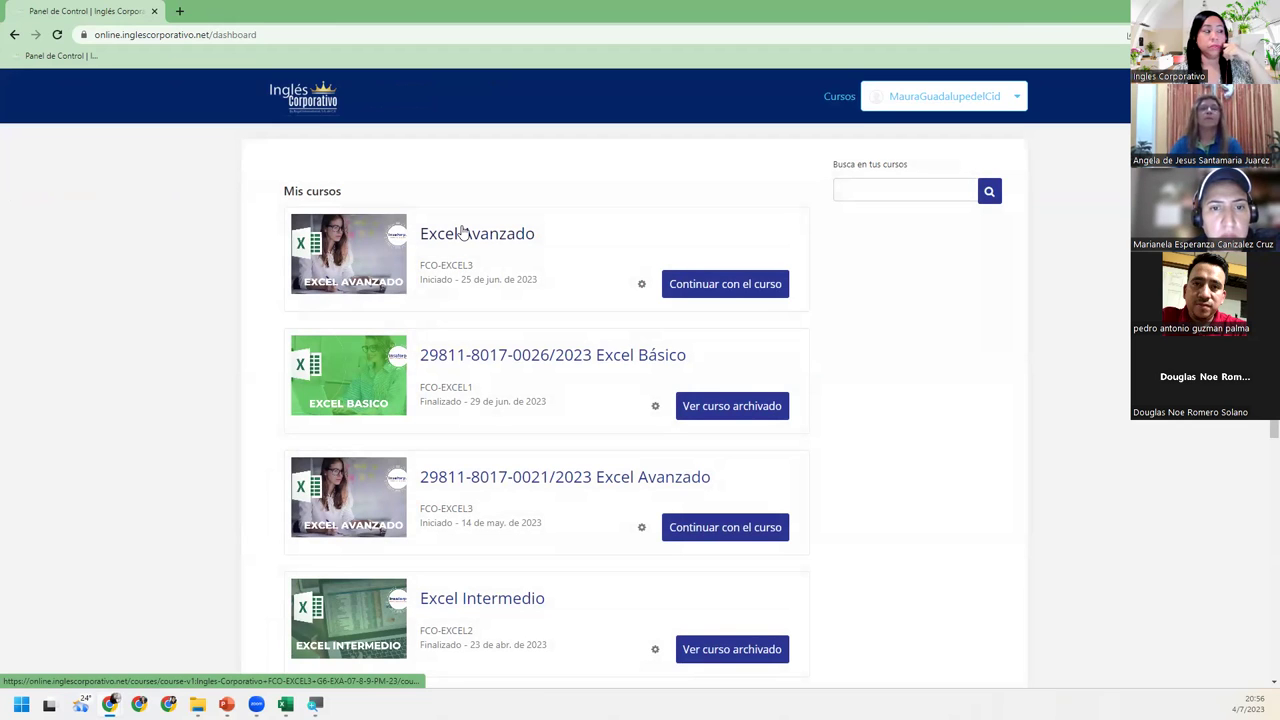
left_click(462, 231)
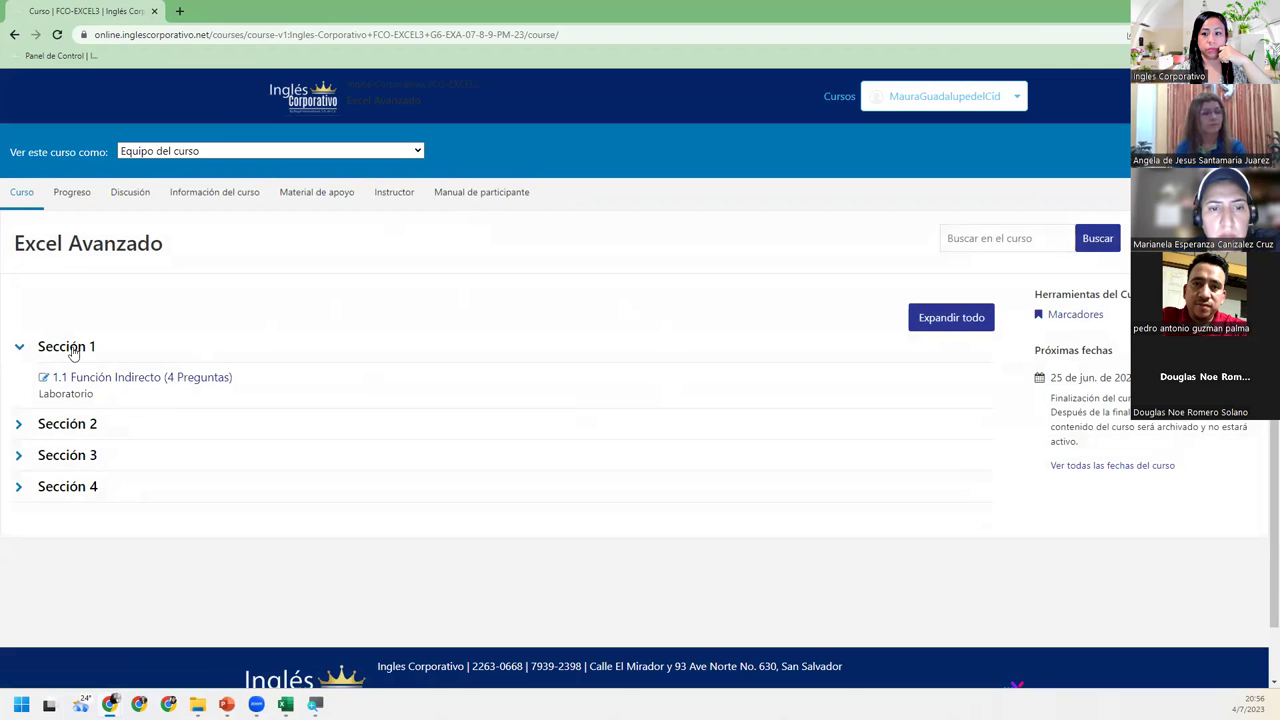
left_click(82, 384)
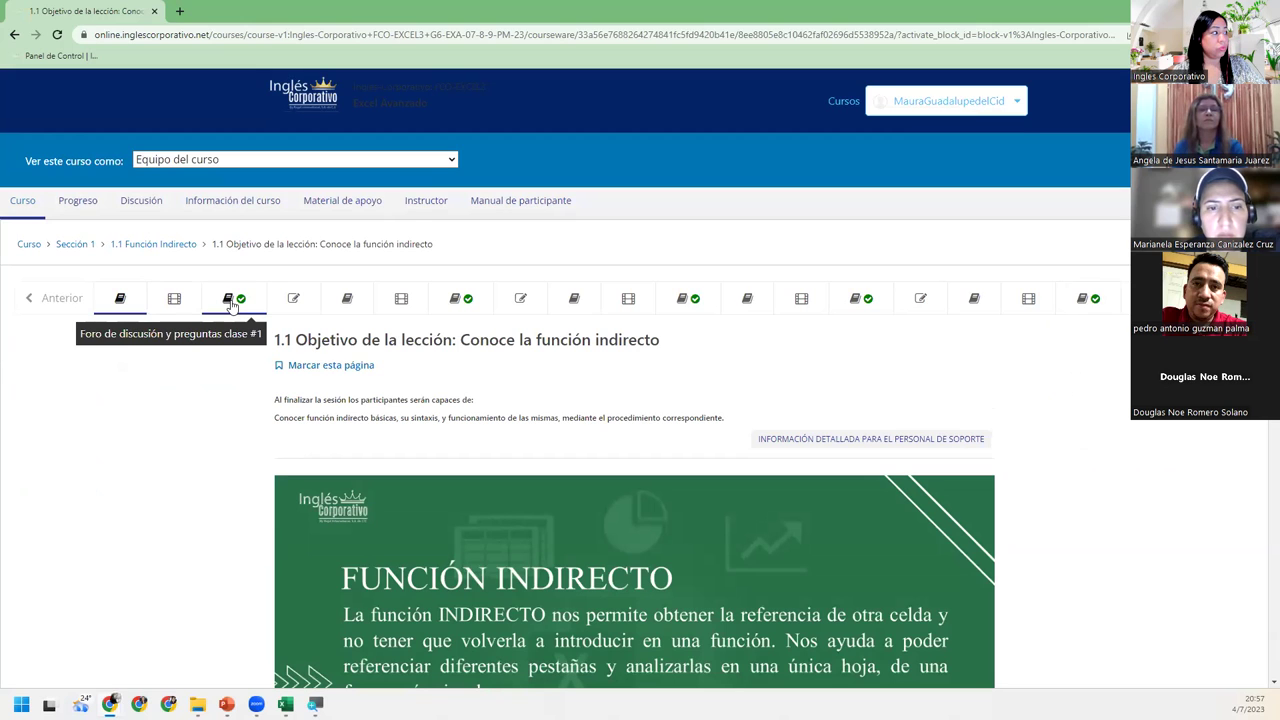
- Look through the Laboratorio 1 and Laboratorio 2 quizzes in the Inglés Corporativo course
left_click(290, 300)
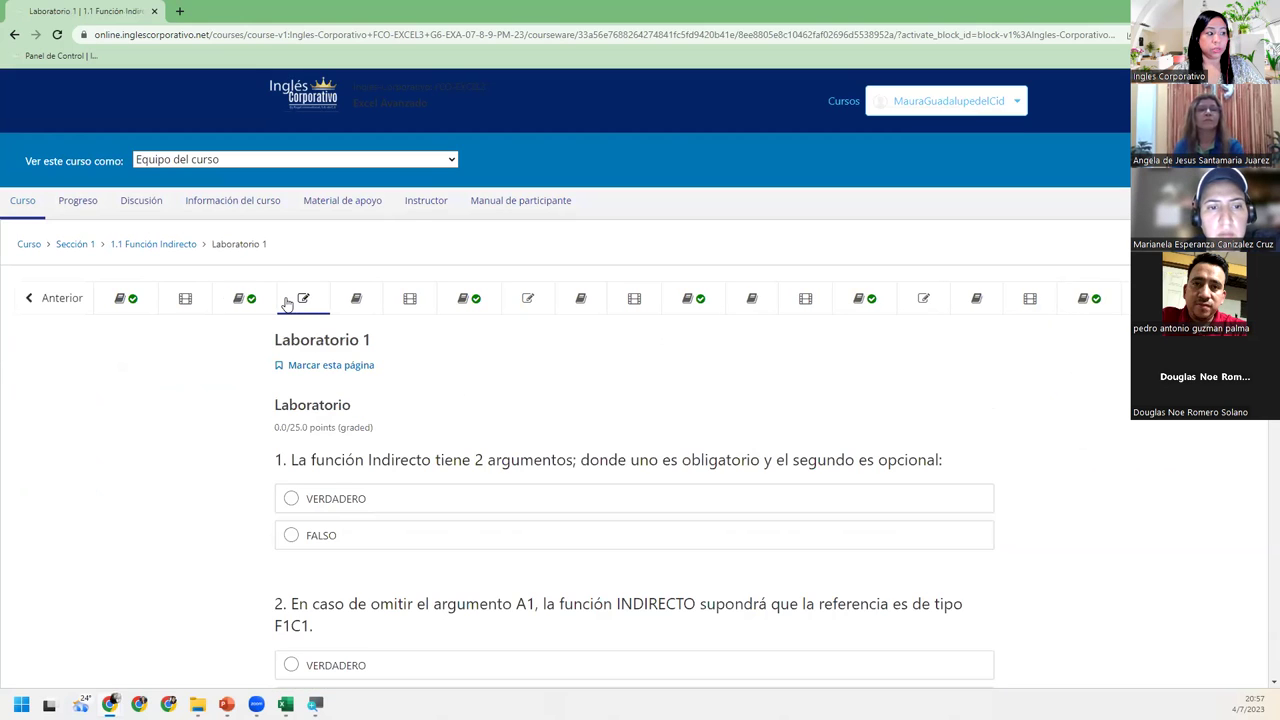
scroll(212, 486, "down", 5)
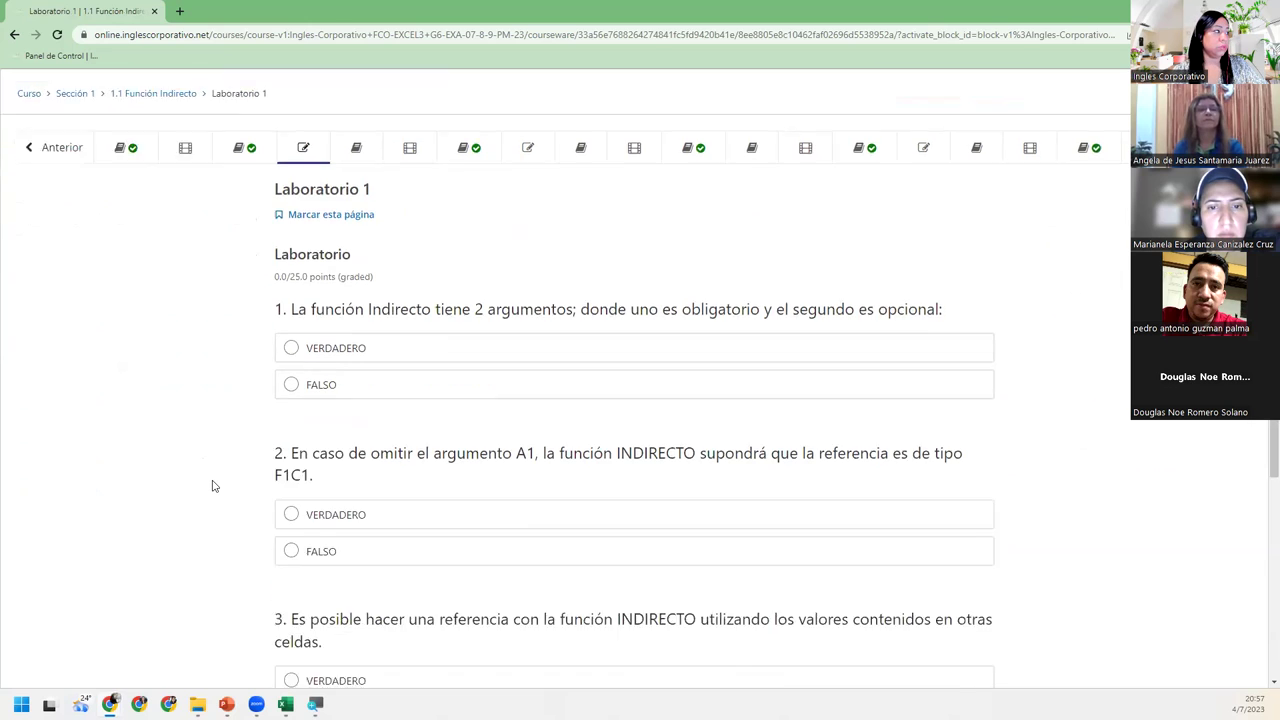
scroll(212, 486, "up", 3)
scroll(212, 486, "up", 3)
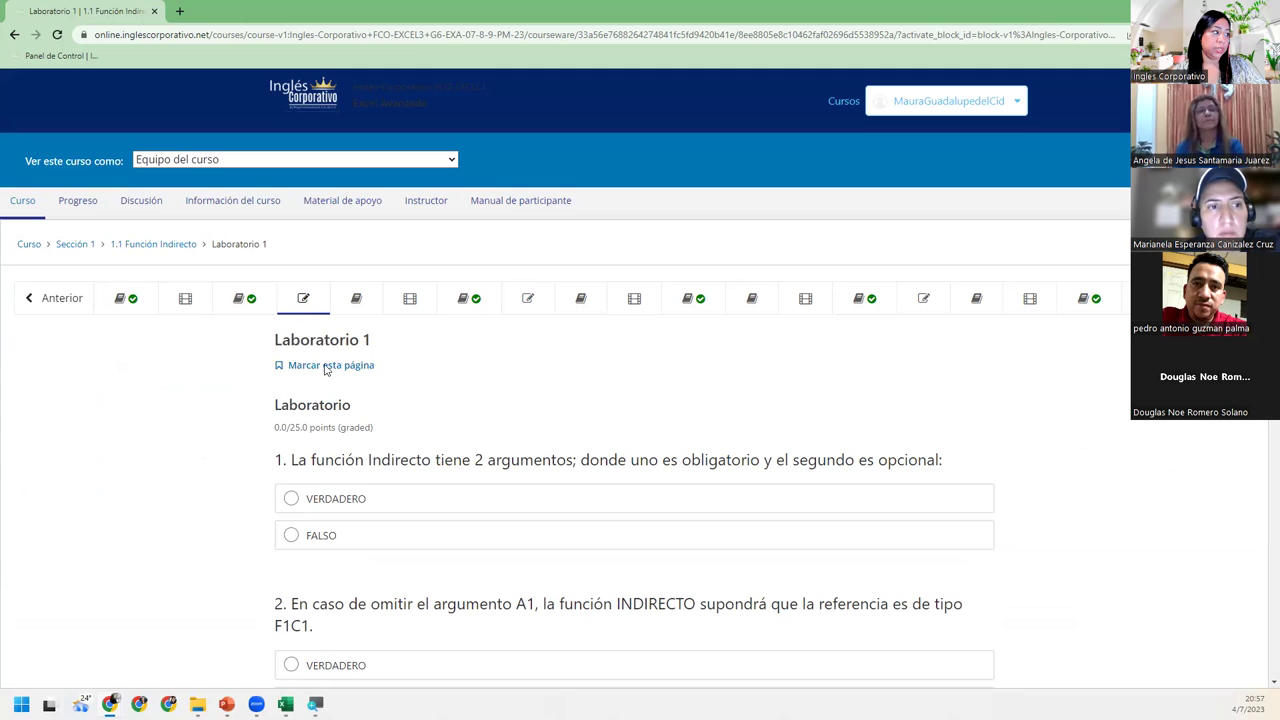
left_click(538, 302)
scroll(654, 520, "down", 1)
scroll(654, 520, "down", 4)
scroll(655, 518, "down", 3)
scroll(655, 518, "up", 5)
scroll(655, 518, "up", 3)
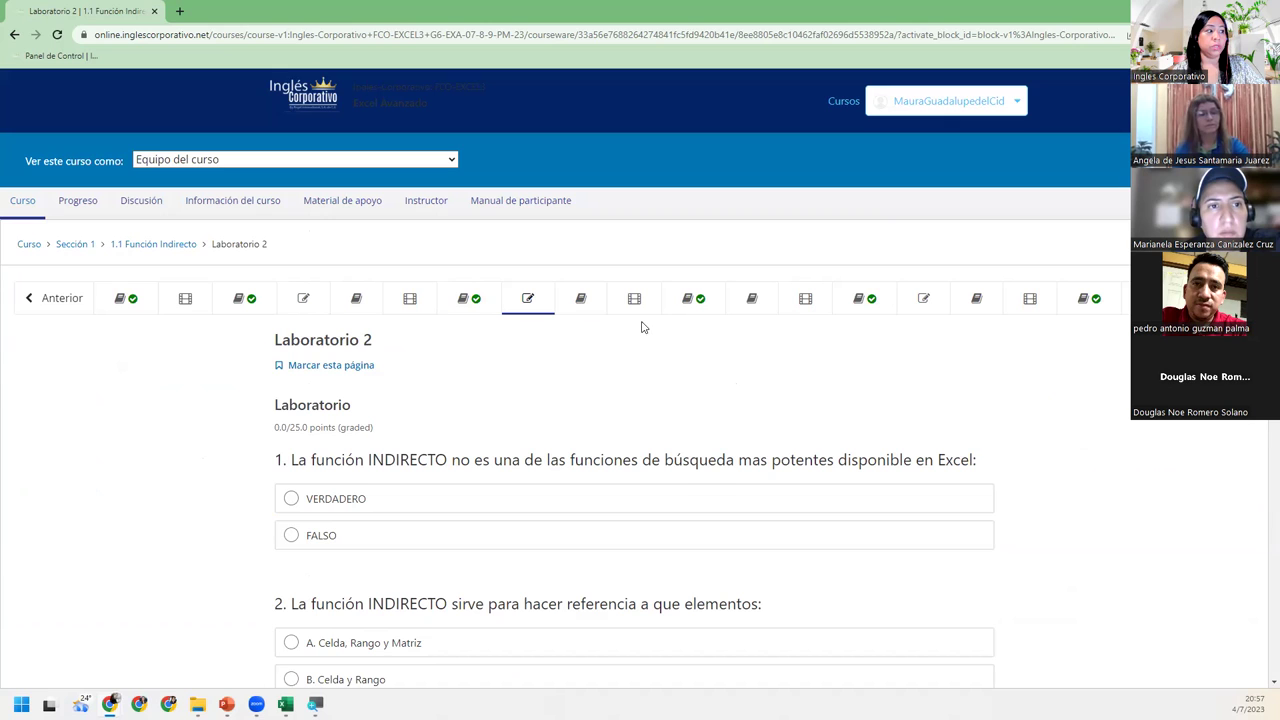
- Look through the Laboratorio 3 and Laboratorio 4 quizzes
left_click(921, 299)
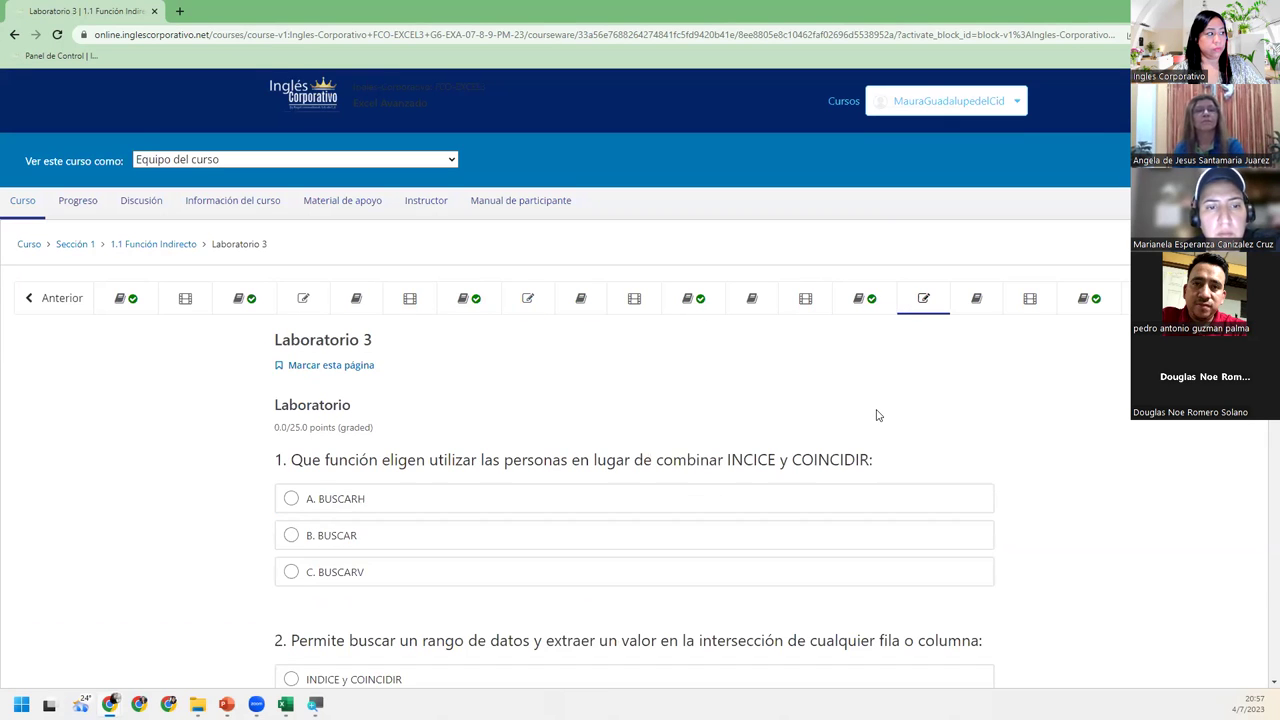
scroll(876, 416, "down", 3)
scroll(877, 416, "up", 3)
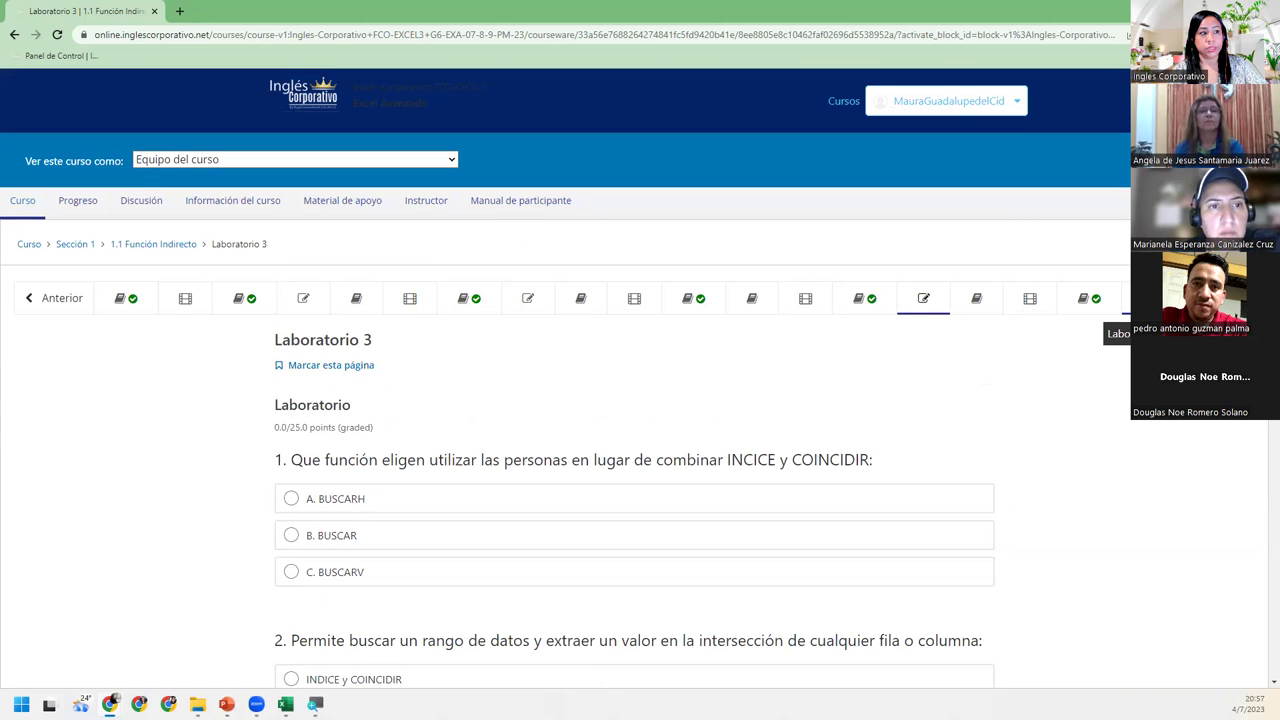
left_click(1140, 298)
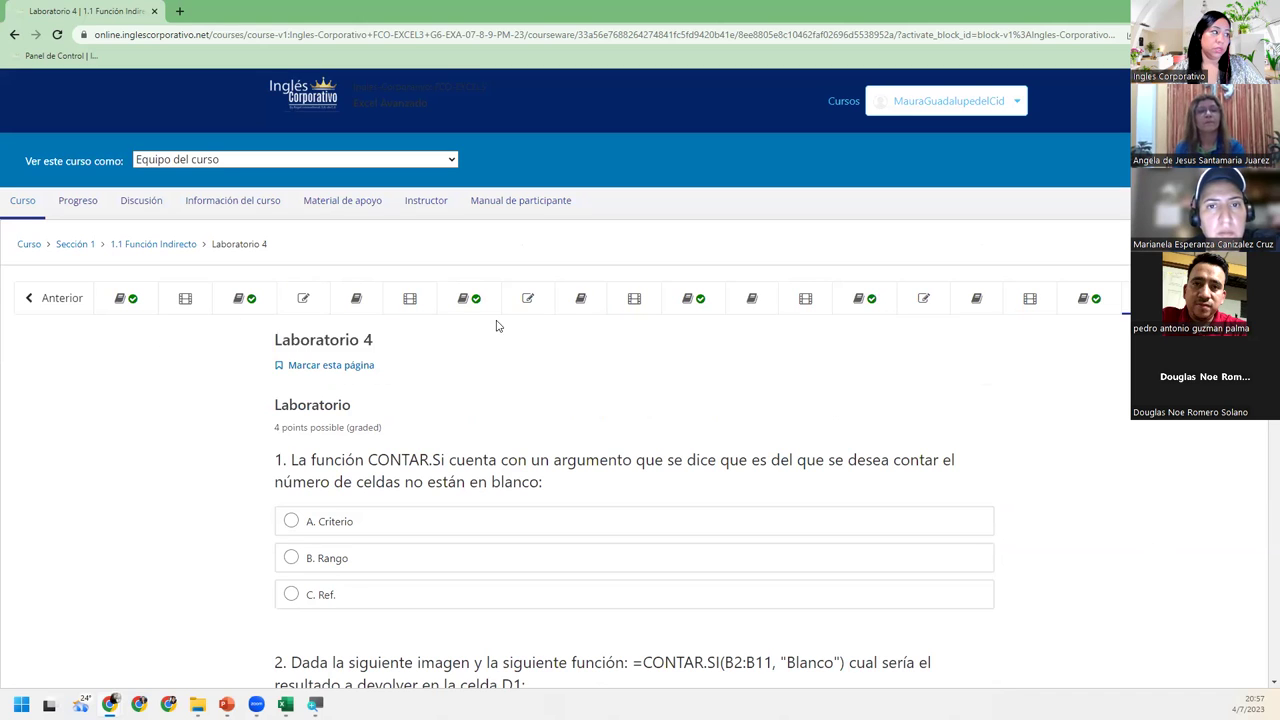
- Return to Laboratorio 1, minimize Chrome, and advance to the Cierre y conclusiones slide
left_click(303, 298)
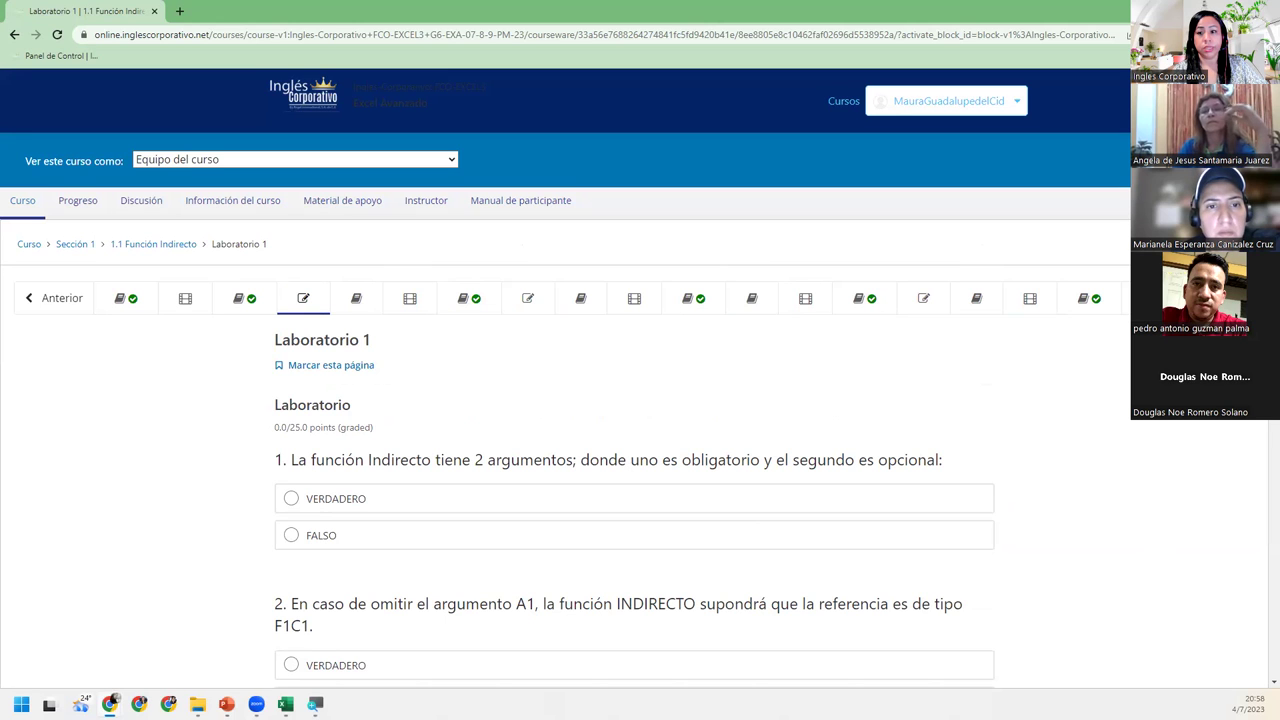
left_click(1190, 11)
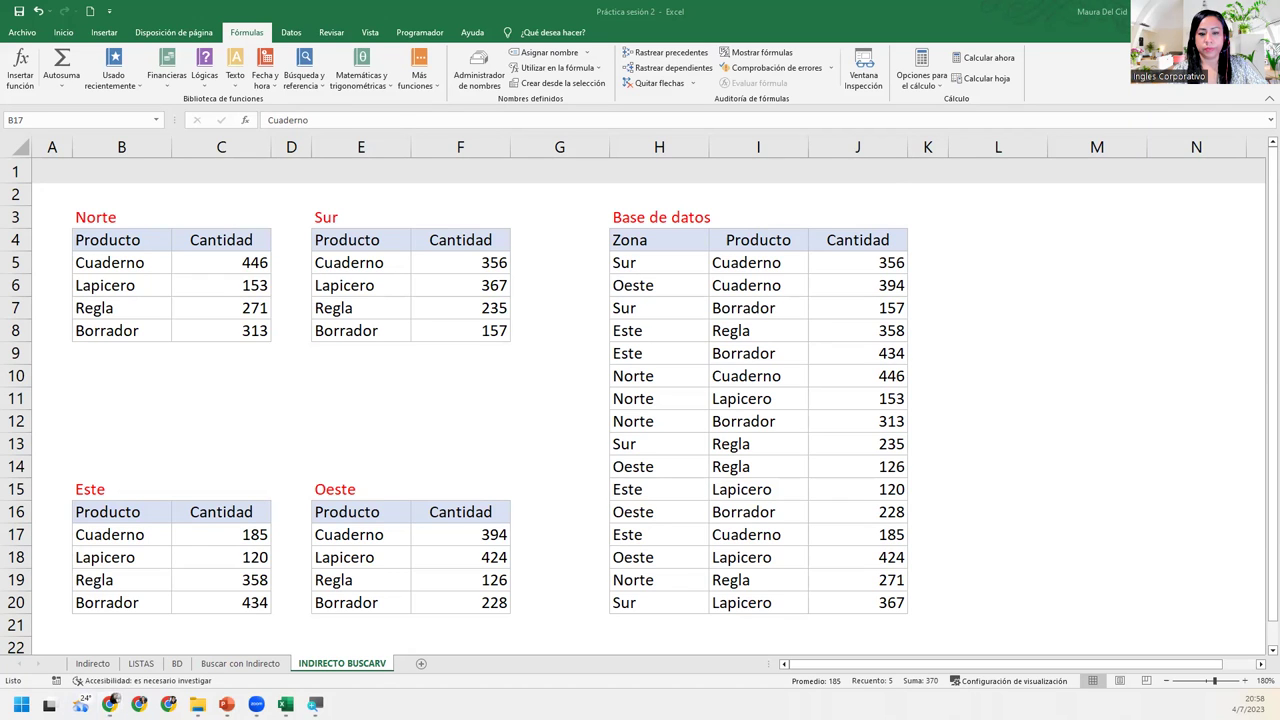
key("Right")
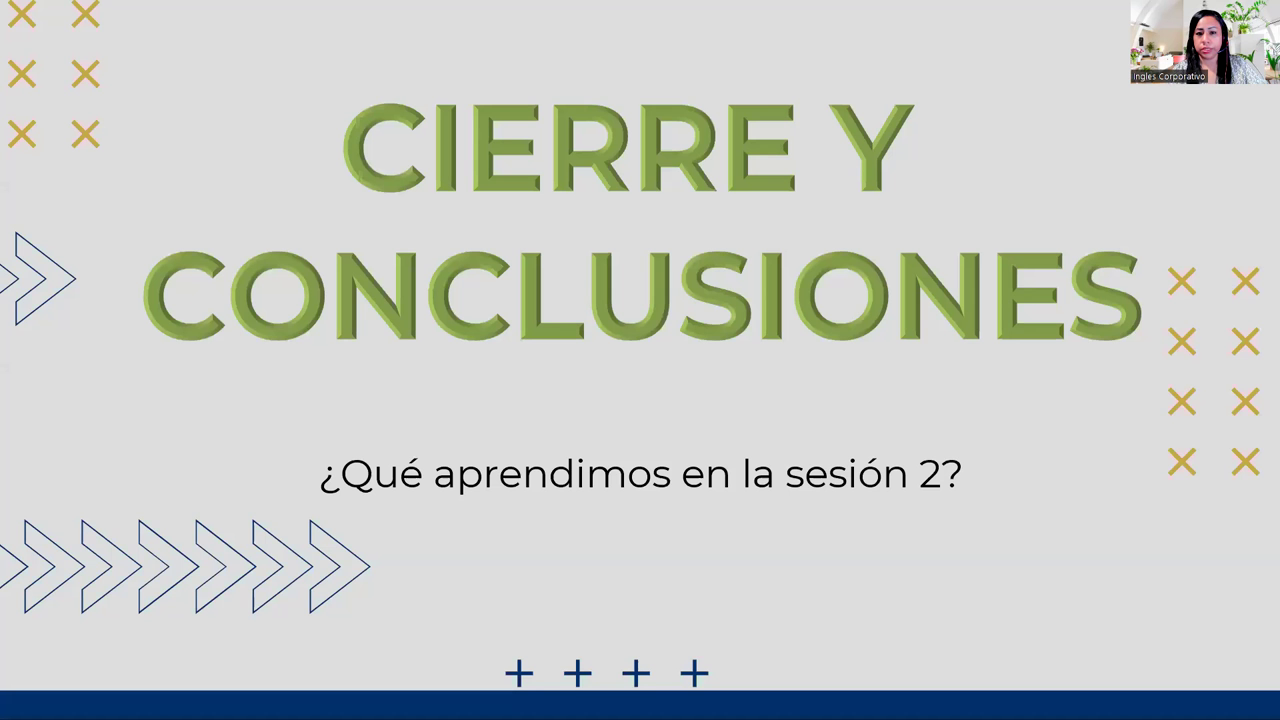